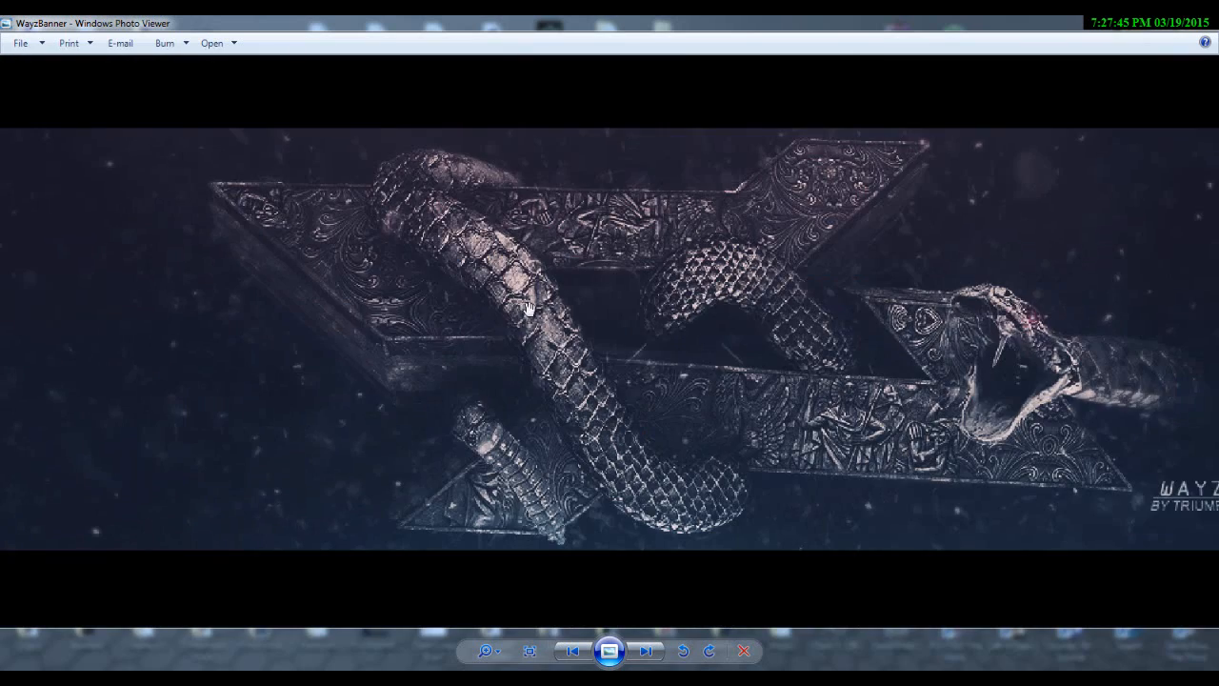
- Switch from the WayzBanner reference image to Cinema 4D and inspect the extruded ERA logo from several angles
{"action": "left_click_drag", "start_coordinate": [981, 308], "coordinate": [920, 307]}
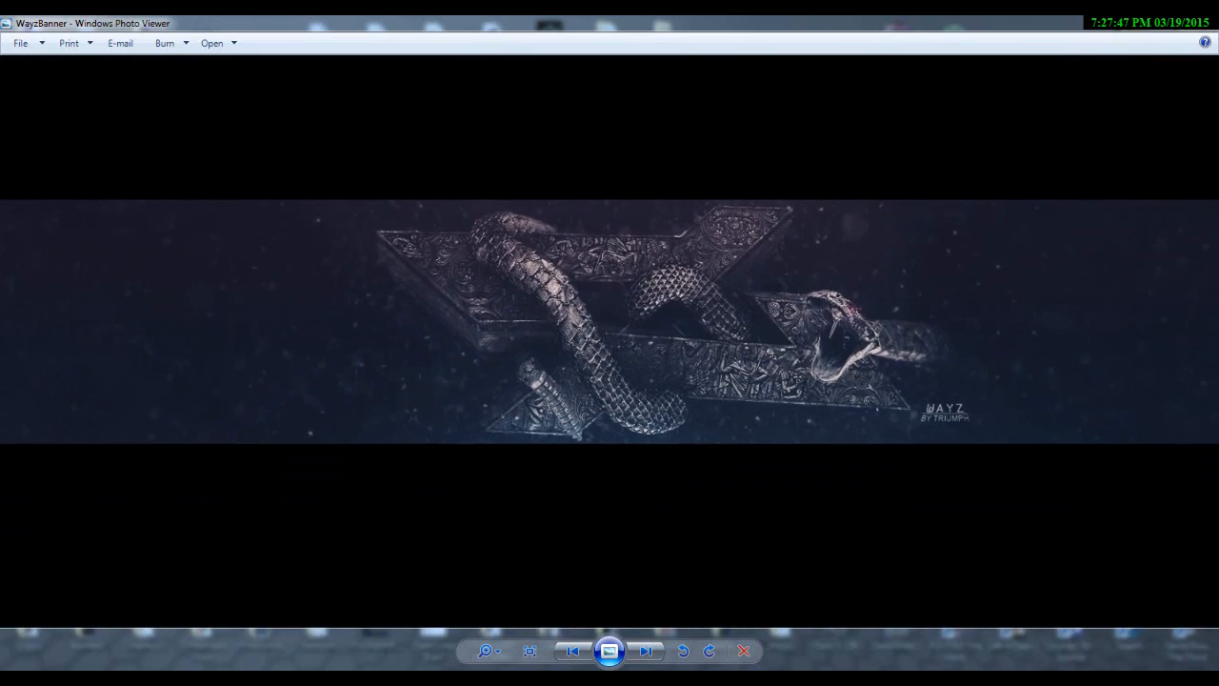
{"action": "key", "text": "alt+Tab"}
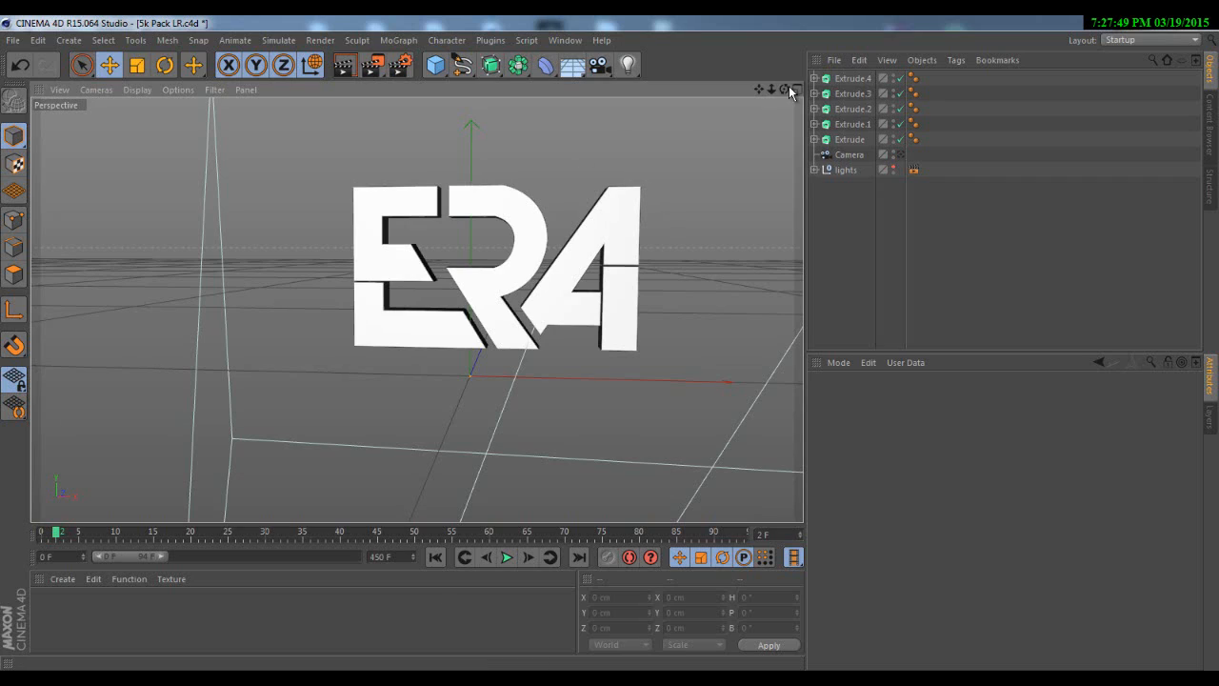
{"action": "left_click_drag", "start_coordinate": [787, 89], "coordinate": [621, 224]}
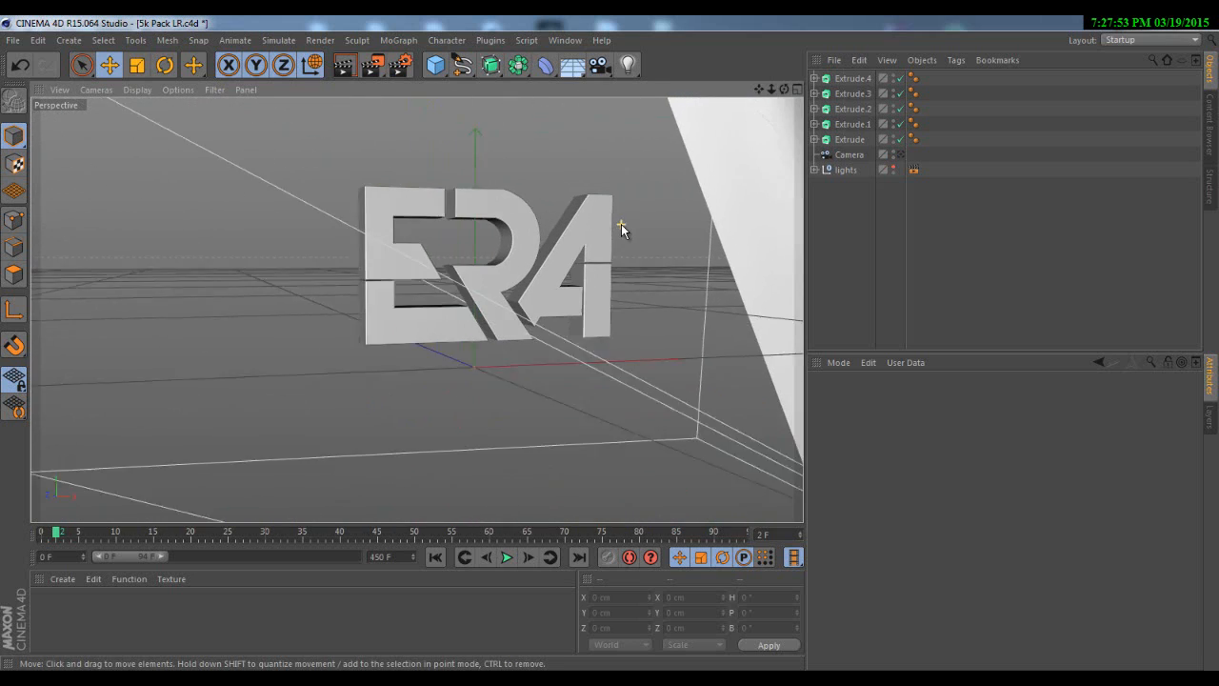
{"action": "scroll", "coordinate": [621, 223], "scroll_direction": "down", "scroll_amount": 2}
{"action": "scroll", "coordinate": [602, 199], "scroll_direction": "up", "scroll_amount": 6}
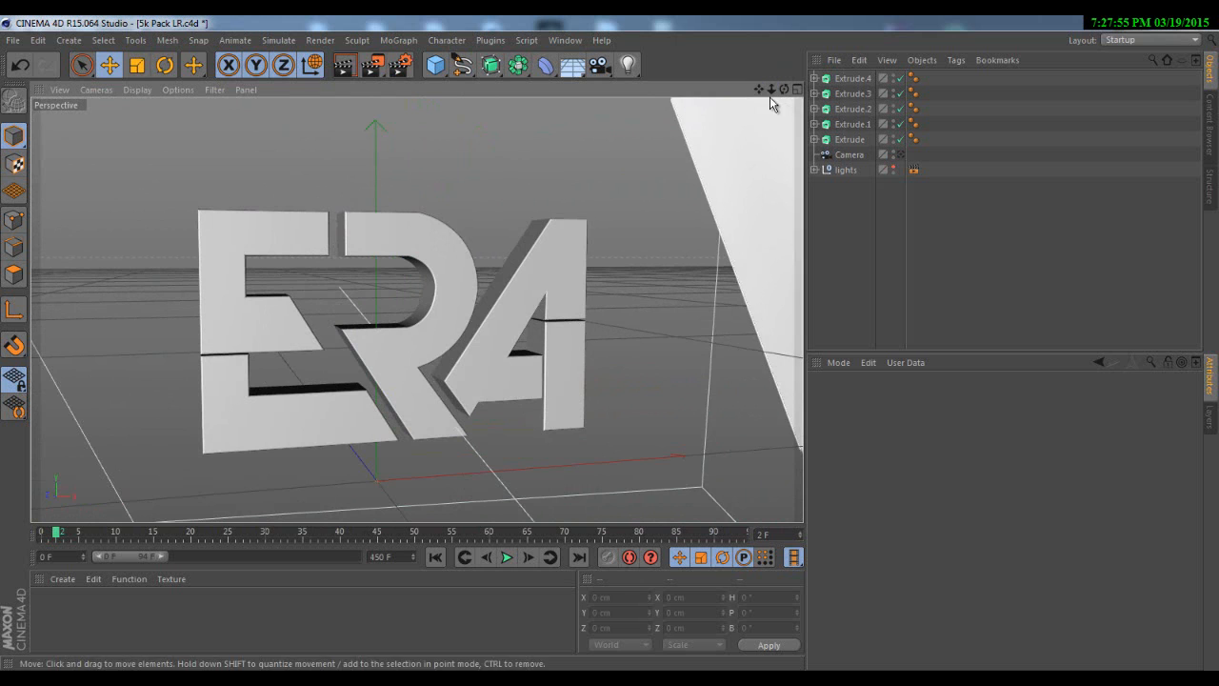
{"action": "mouse_move", "coordinate": [771, 89]}
{"action": "left_mouse_down"}
{"action": "mouse_move", "coordinate": [596, 376]}
{"action": "mouse_move", "coordinate": [616, 289]}
{"action": "mouse_move", "coordinate": [612, 349]}
{"action": "mouse_move", "coordinate": [789, 95]}
{"action": "left_mouse_up"}
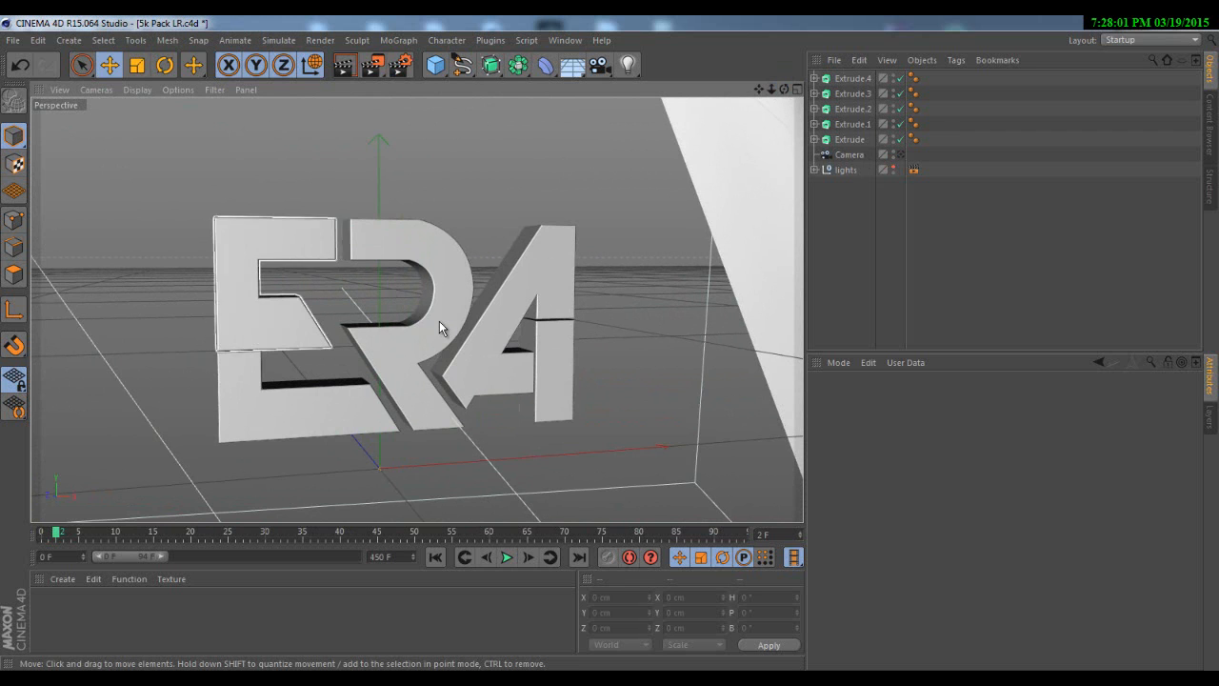
{"action": "left_click_drag", "start_coordinate": [782, 89], "coordinate": [609, 343]}
- Load the Egypt and Snake materials from the 5k Pack C4d presets in the Content Browser, checking them against the WayzBanner reference
{"action": "left_click", "coordinate": [565, 40]}
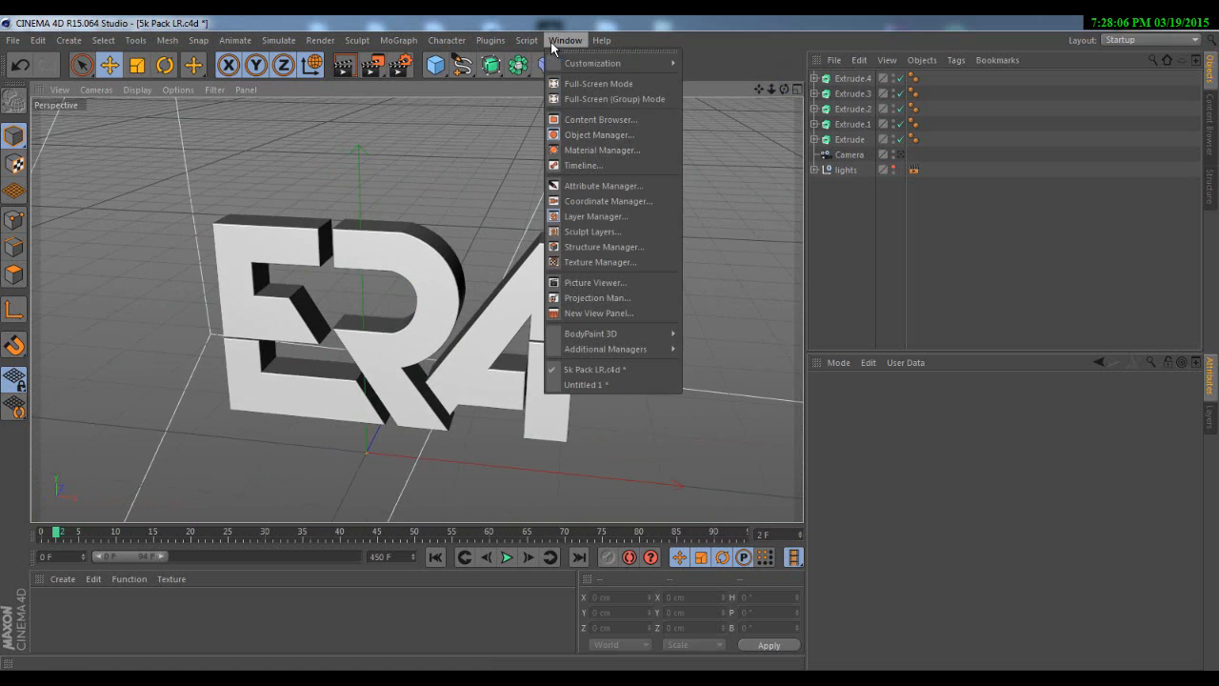
{"action": "left_click", "coordinate": [581, 119]}
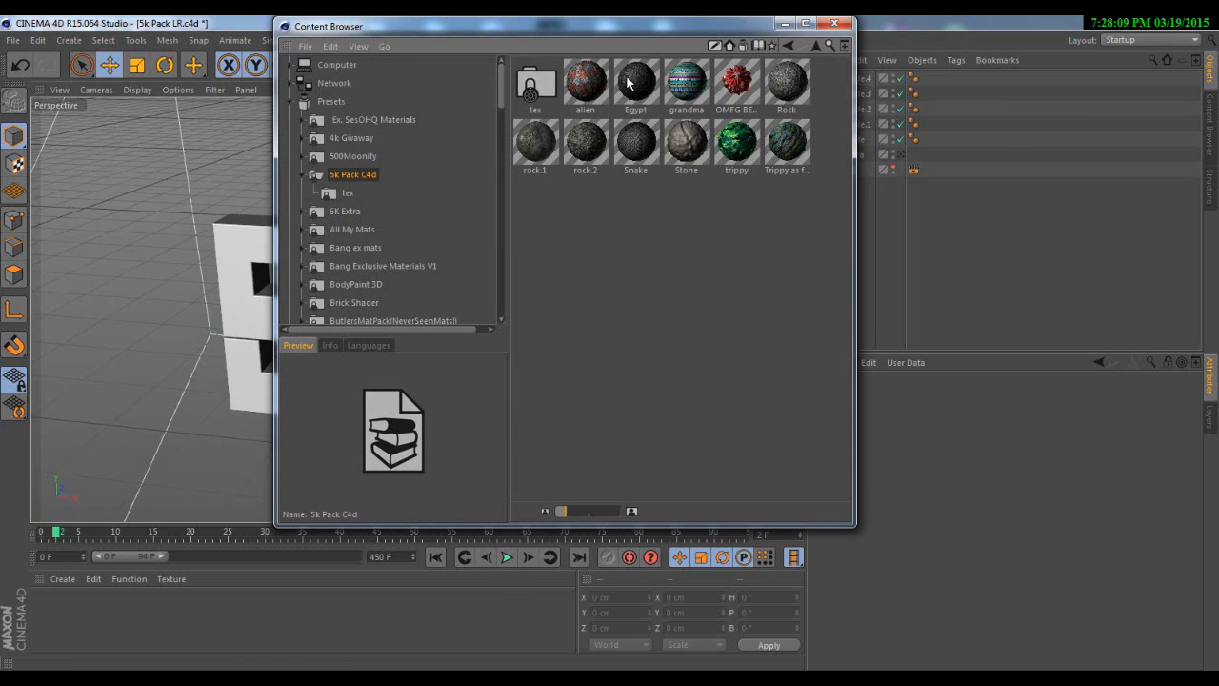
{"action": "left_click", "coordinate": [628, 84]}
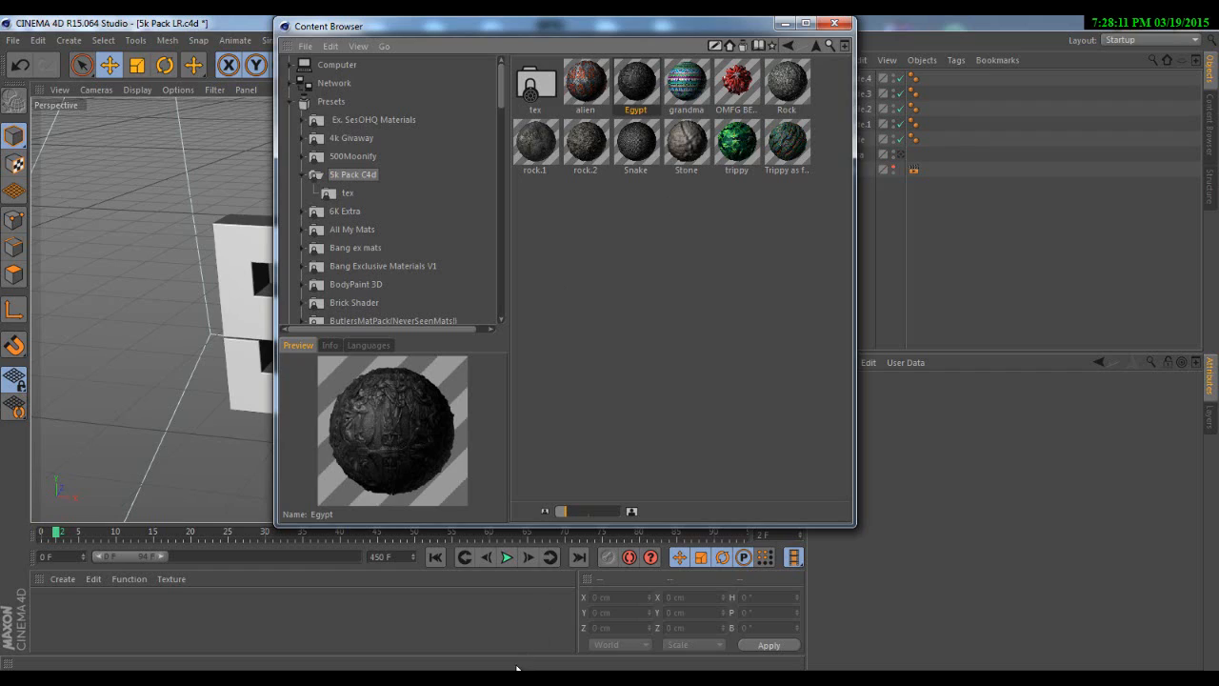
{"action": "left_click", "coordinate": [517, 670]}
{"action": "scroll", "coordinate": [601, 265], "scroll_direction": "up", "scroll_amount": 6}
{"action": "scroll", "coordinate": [601, 264], "scroll_direction": "down", "scroll_amount": 5}
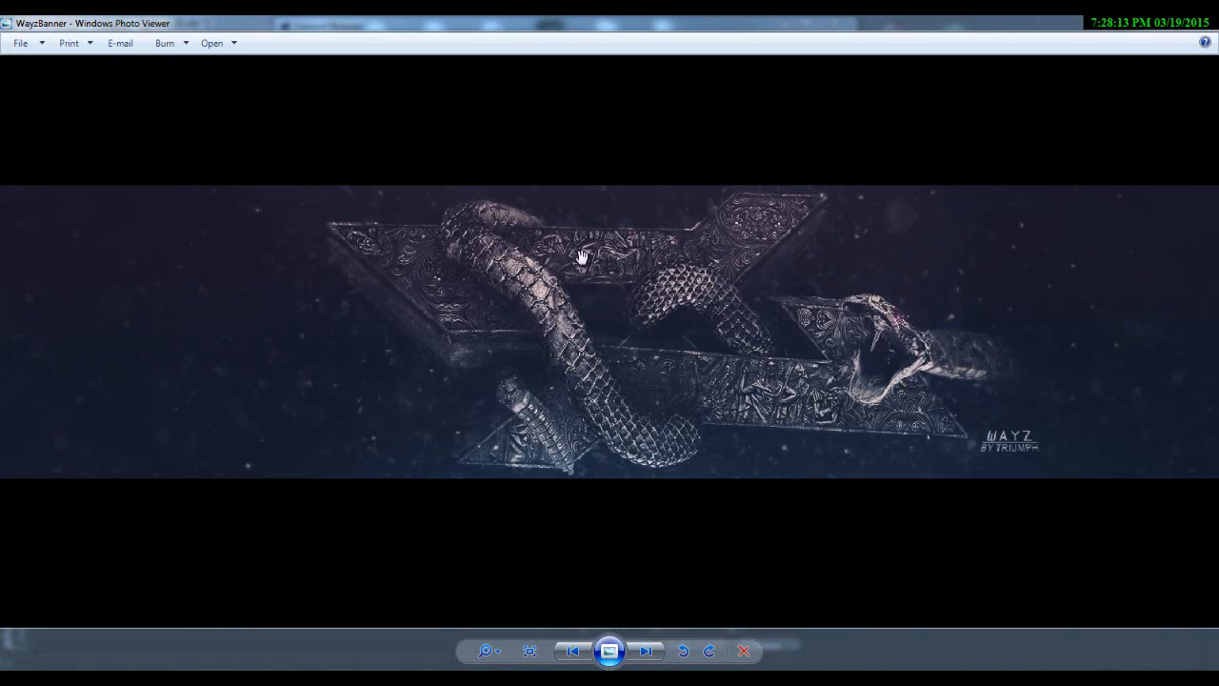
{"action": "left_click", "coordinate": [1159, 23]}
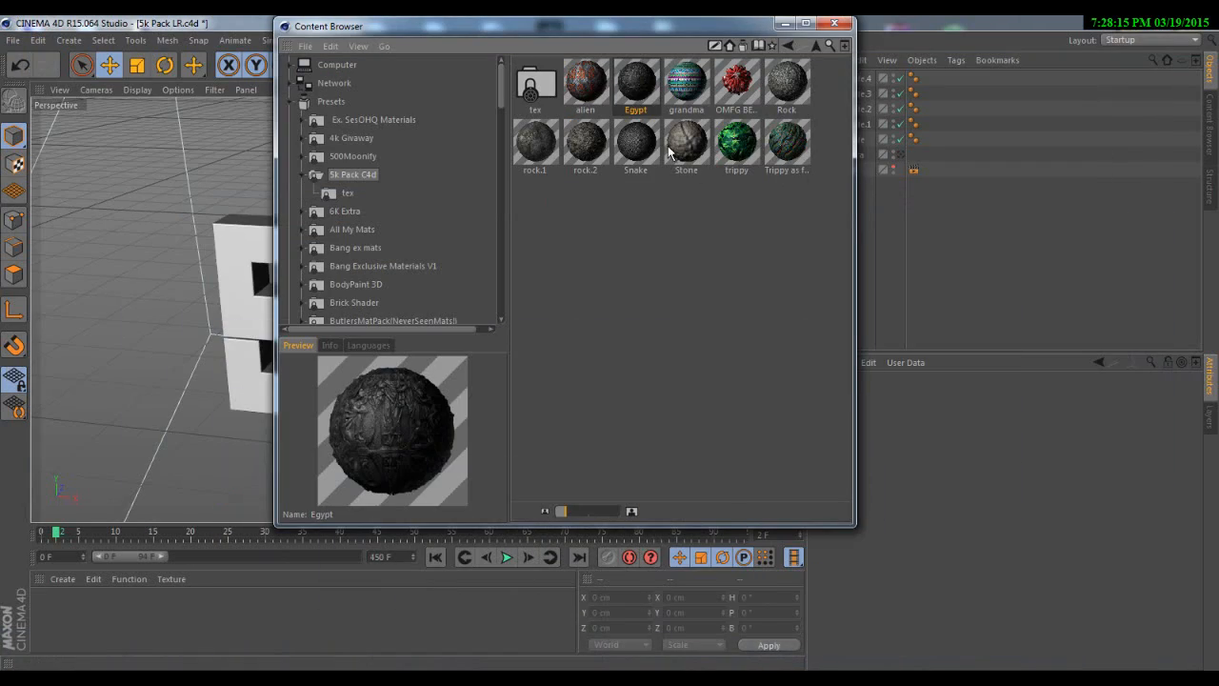
{"action": "double_click", "coordinate": [637, 87]}
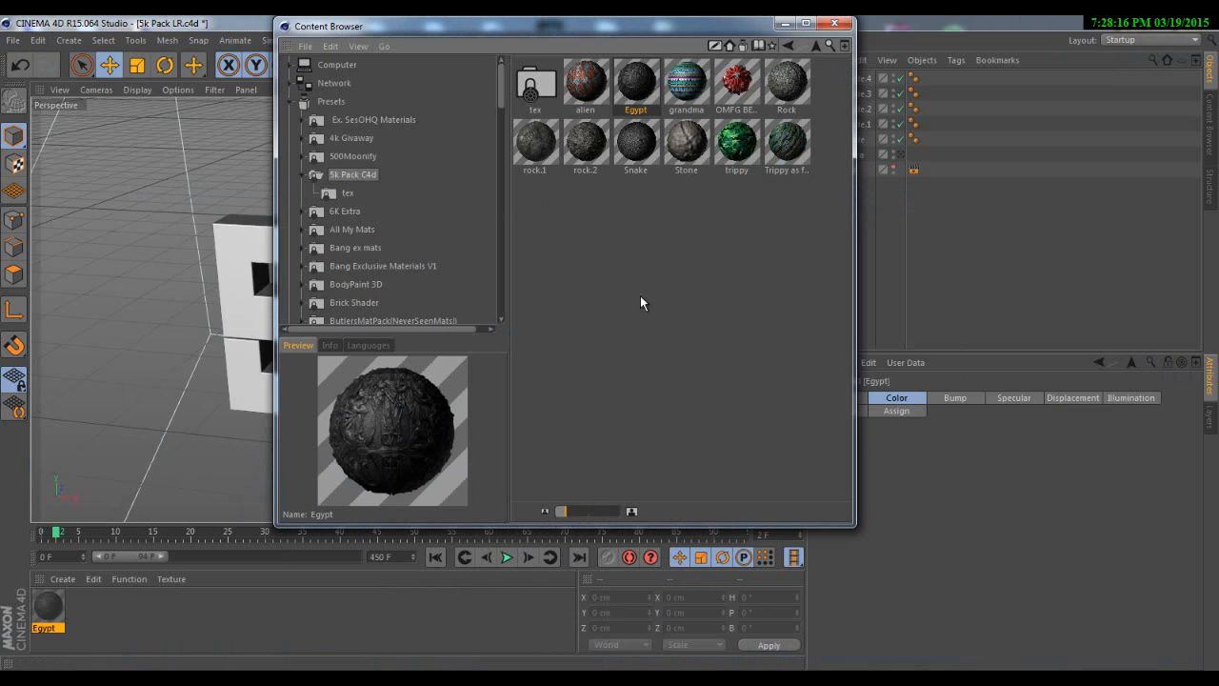
{"action": "left_click", "coordinate": [627, 144]}
{"action": "double_click", "coordinate": [636, 144]}
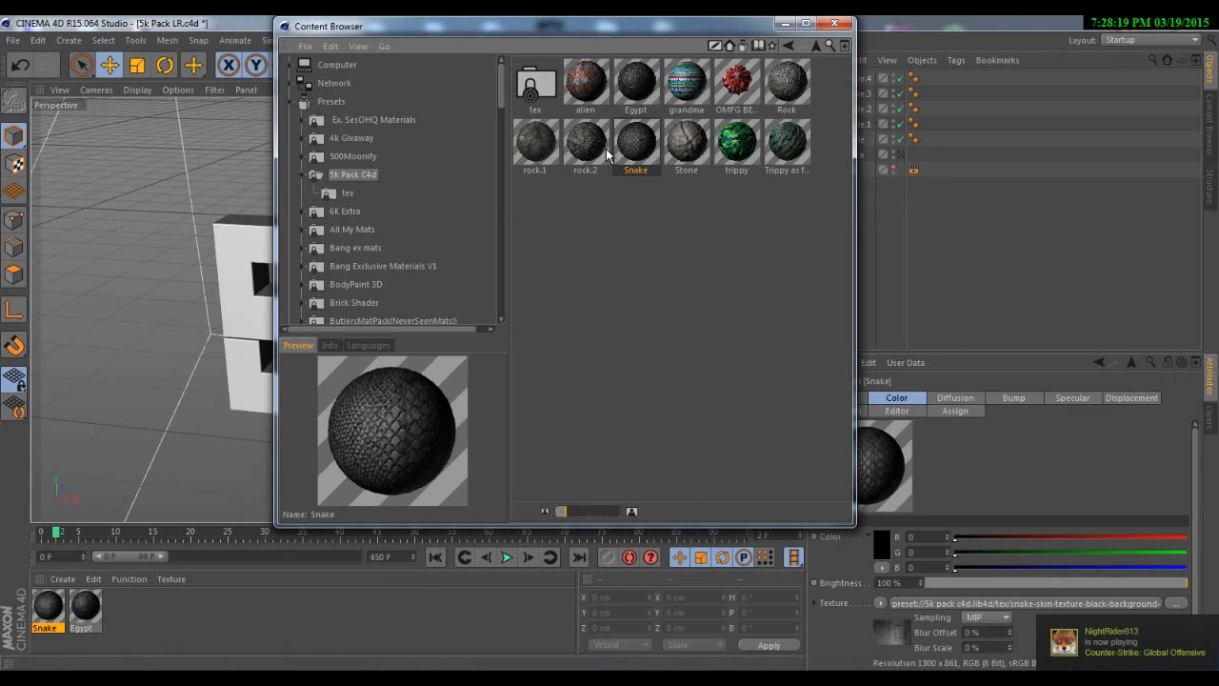
- Load the Rock and rock.1 materials from the 5k Pack C4d presets and close the Content Browser
{"action": "left_click", "coordinate": [547, 138]}
{"action": "key", "text": "alt+Tab"}
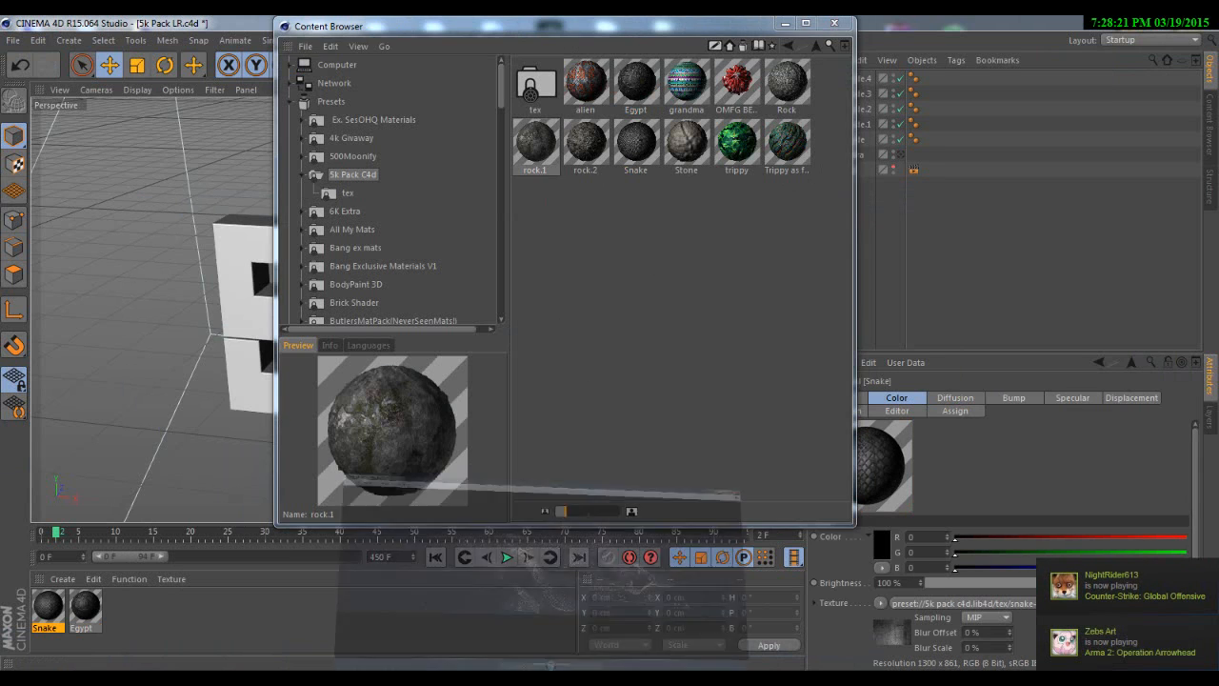
{"action": "key", "text": "alt+Tab"}
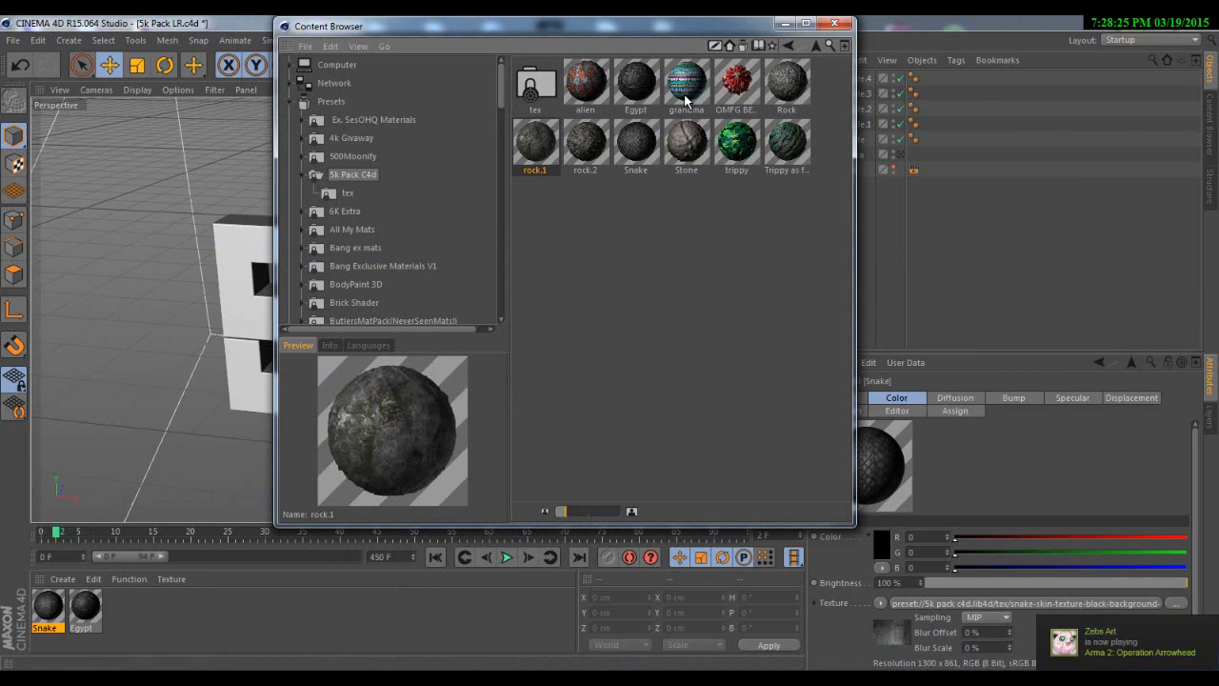
{"action": "left_click", "coordinate": [554, 143]}
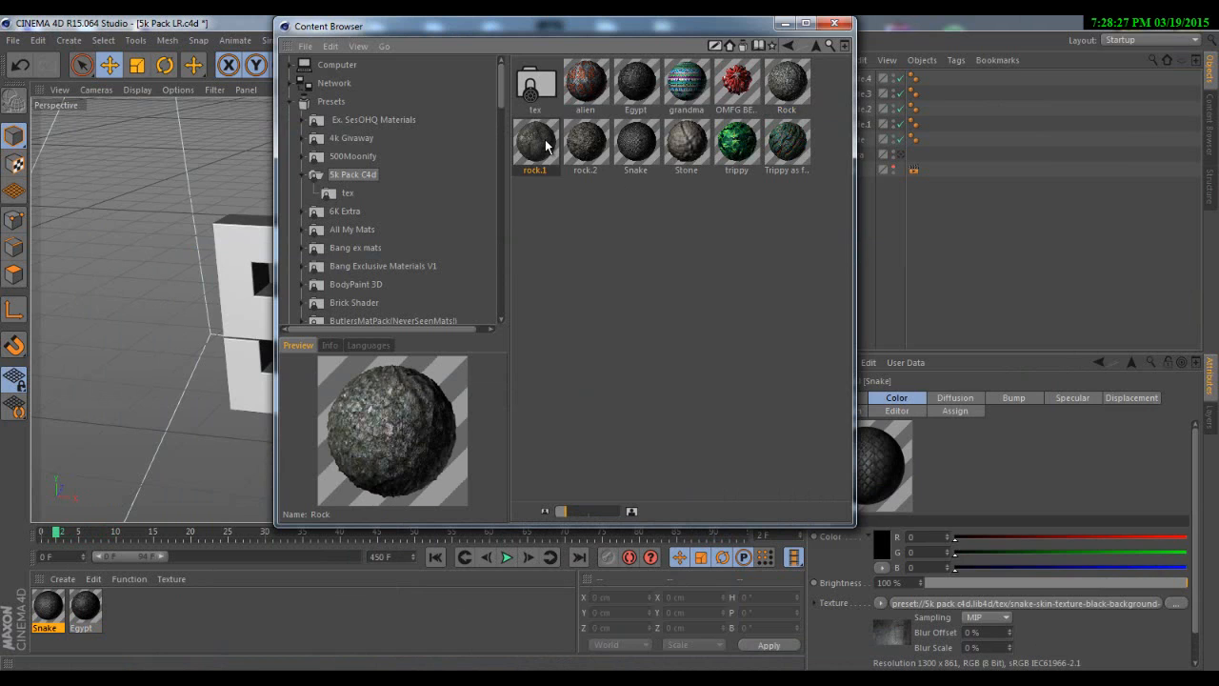
{"action": "left_click", "coordinate": [804, 79]}
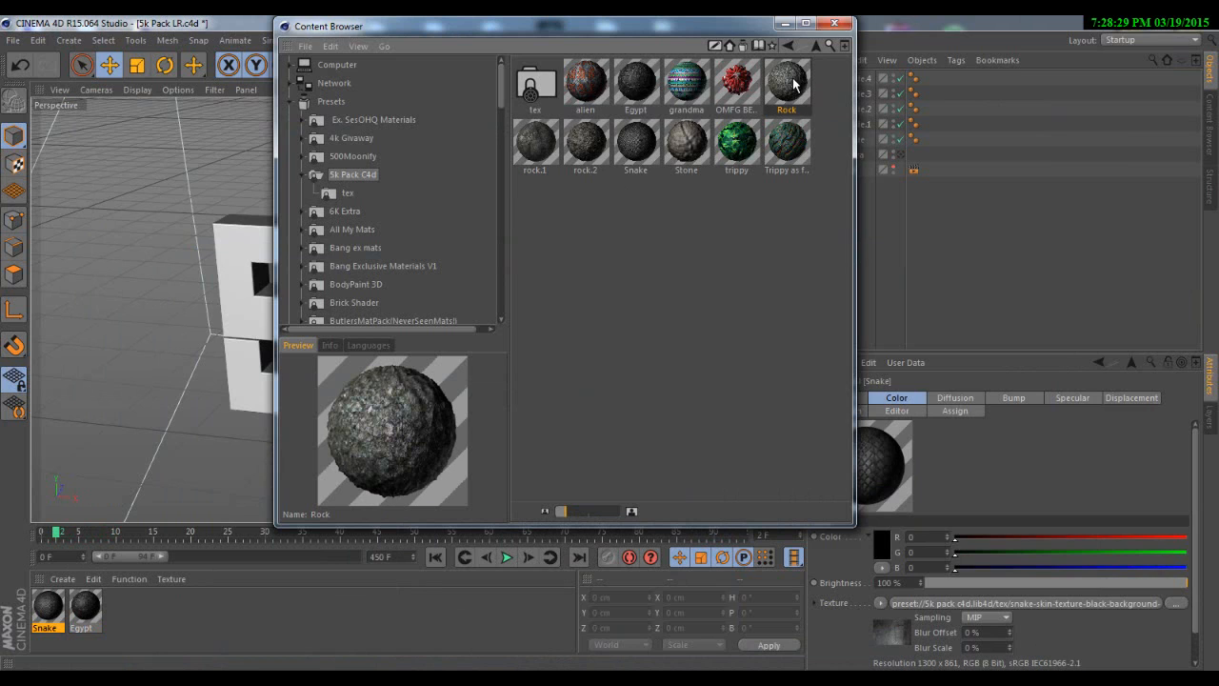
{"action": "double_click", "coordinate": [536, 141]}
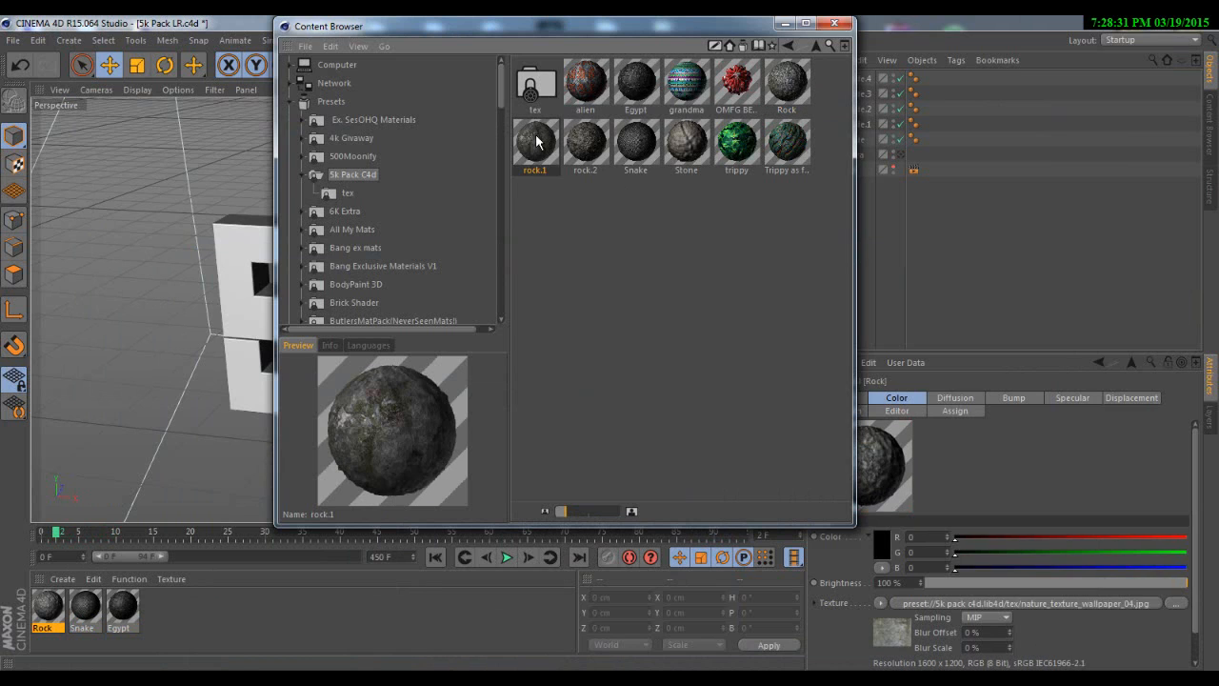
{"action": "left_click", "coordinate": [832, 24]}
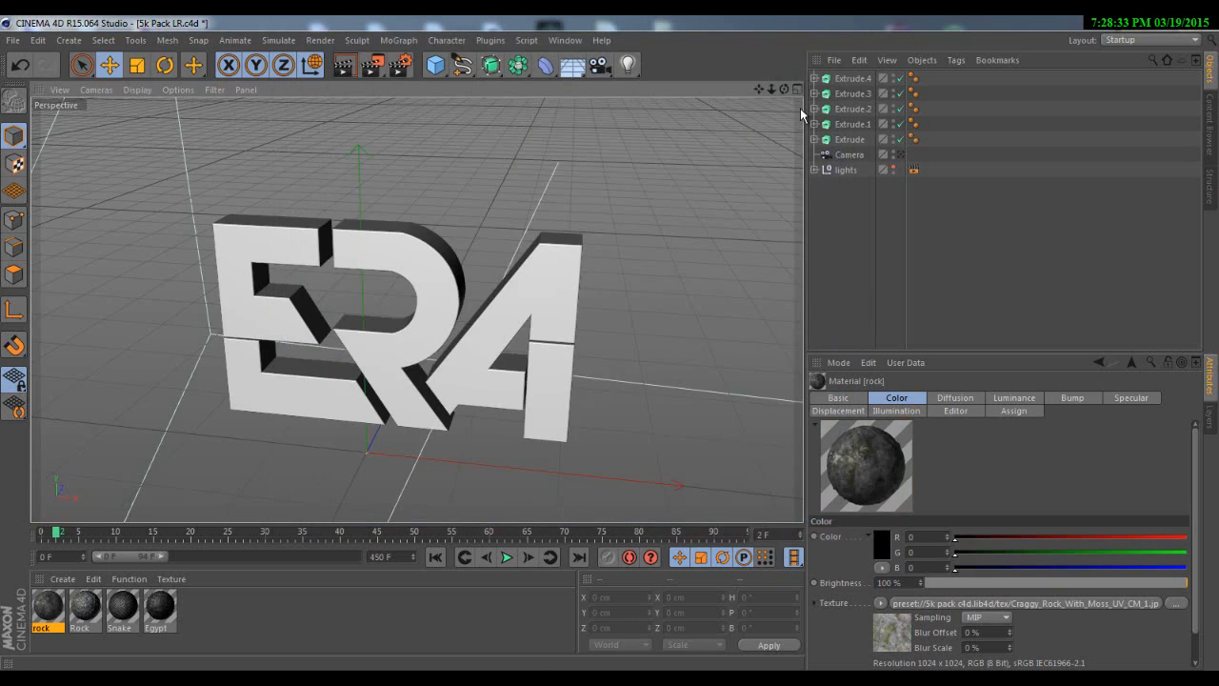
- Group the five Extrude objects of the ERA logo under one null and rename it eRa
{"action": "left_click_drag", "start_coordinate": [784, 88], "coordinate": [610, 343]}
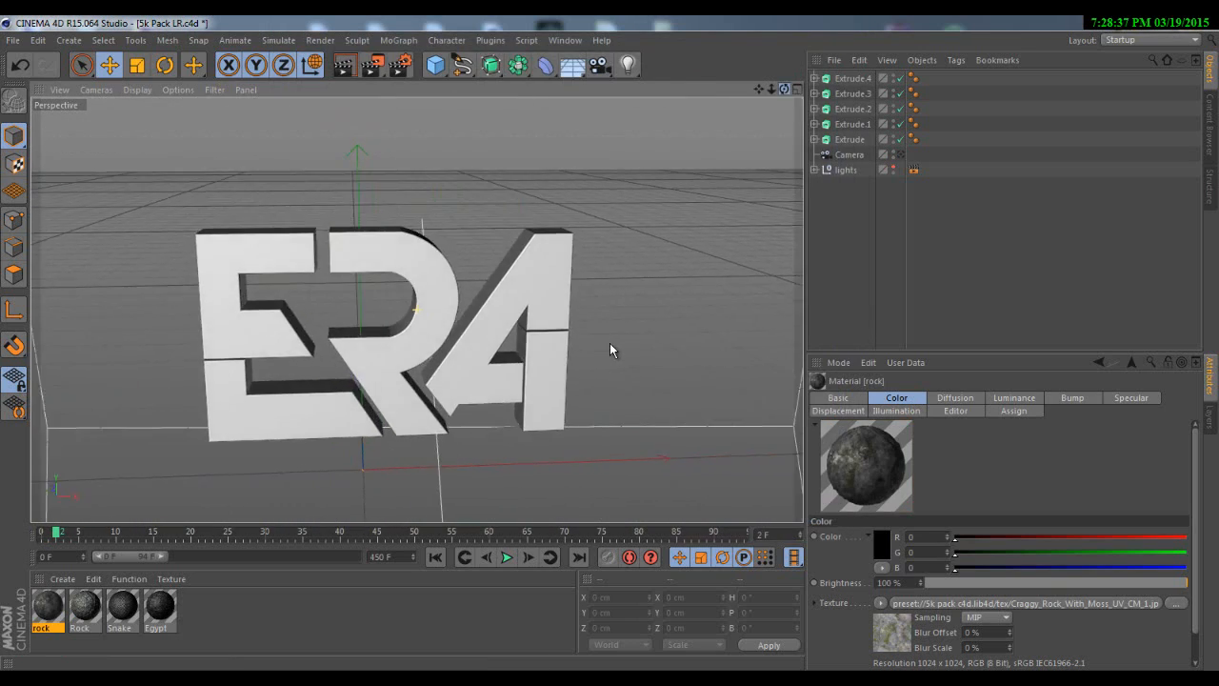
{"action": "left_click", "coordinate": [249, 282]}
{"action": "left_click", "coordinate": [429, 381]}
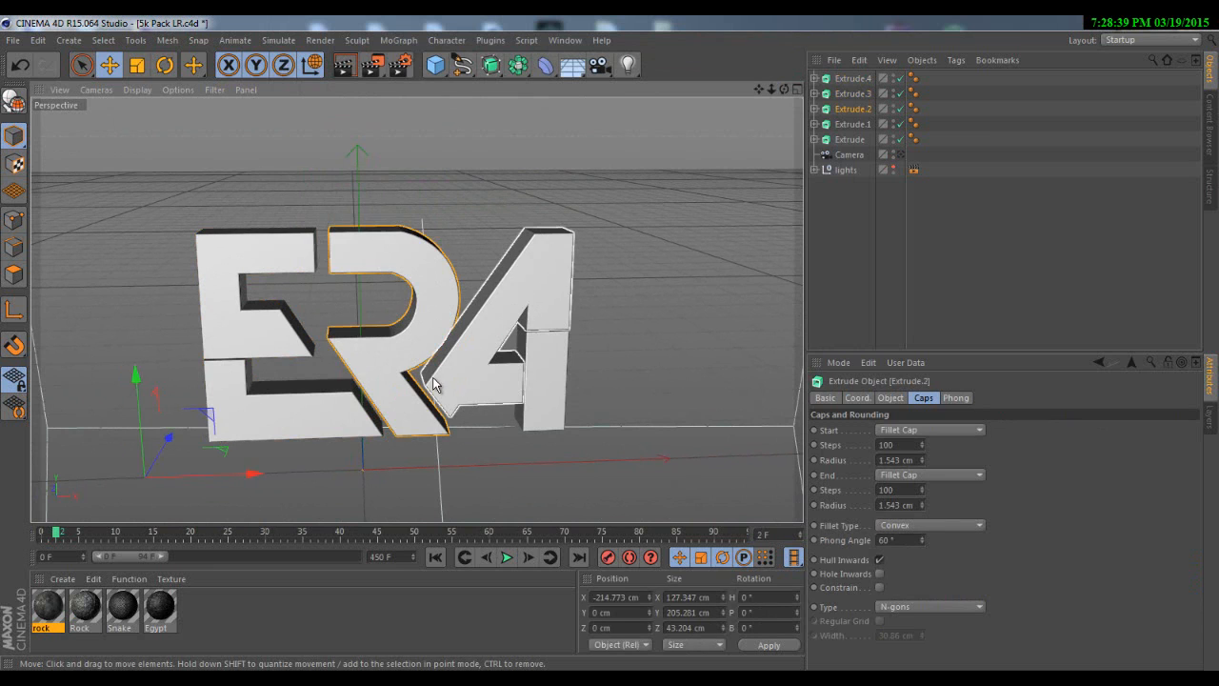
{"action": "left_click", "coordinate": [552, 366]}
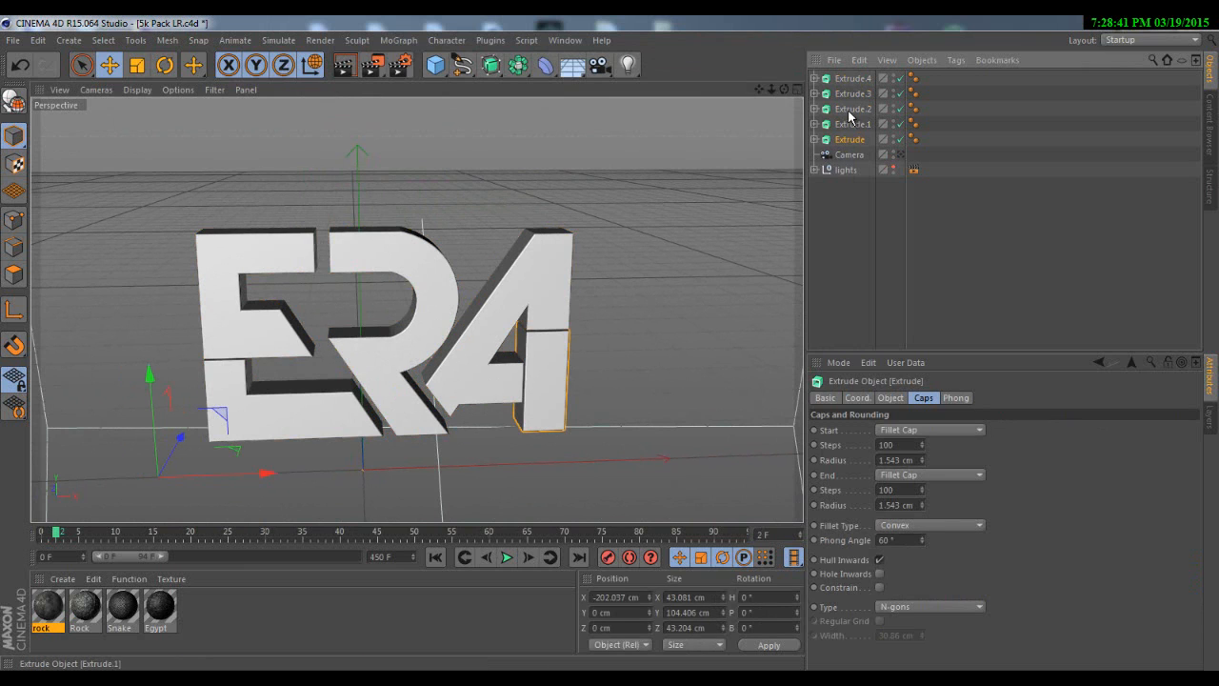
{"action": "left_click", "coordinate": [845, 80], "text": "shift"}
{"action": "right_click", "coordinate": [866, 257]}
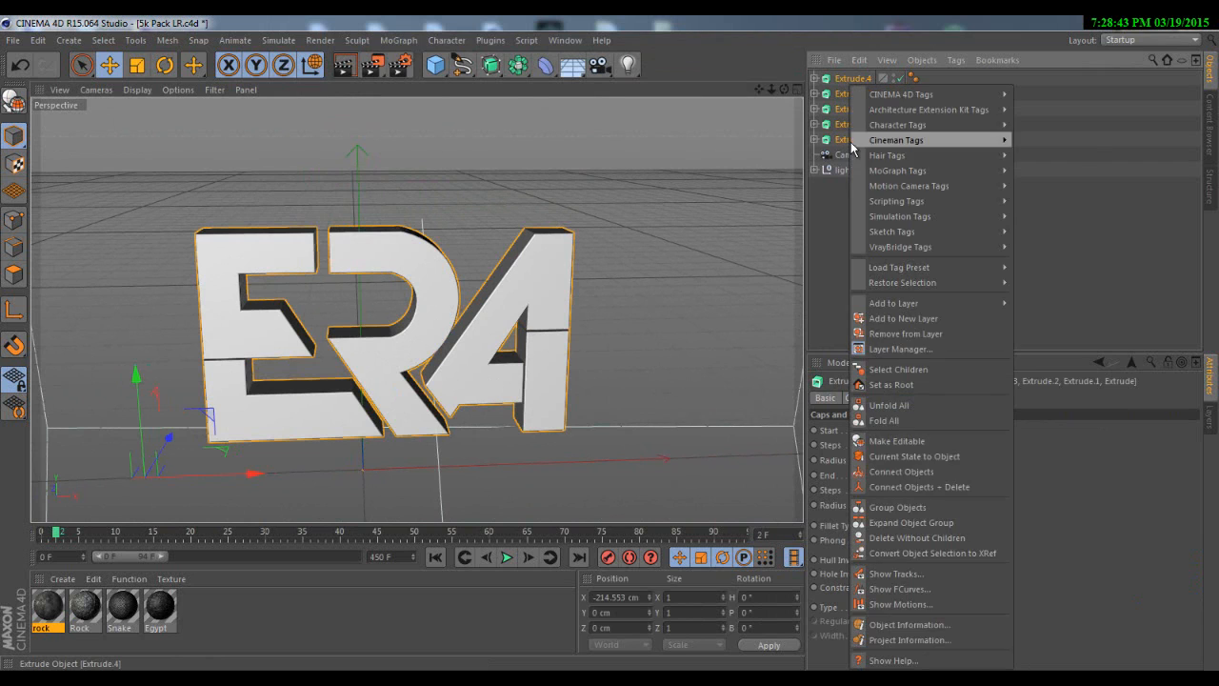
{"action": "left_click", "coordinate": [888, 508]}
{"action": "double_click", "coordinate": [842, 80]}
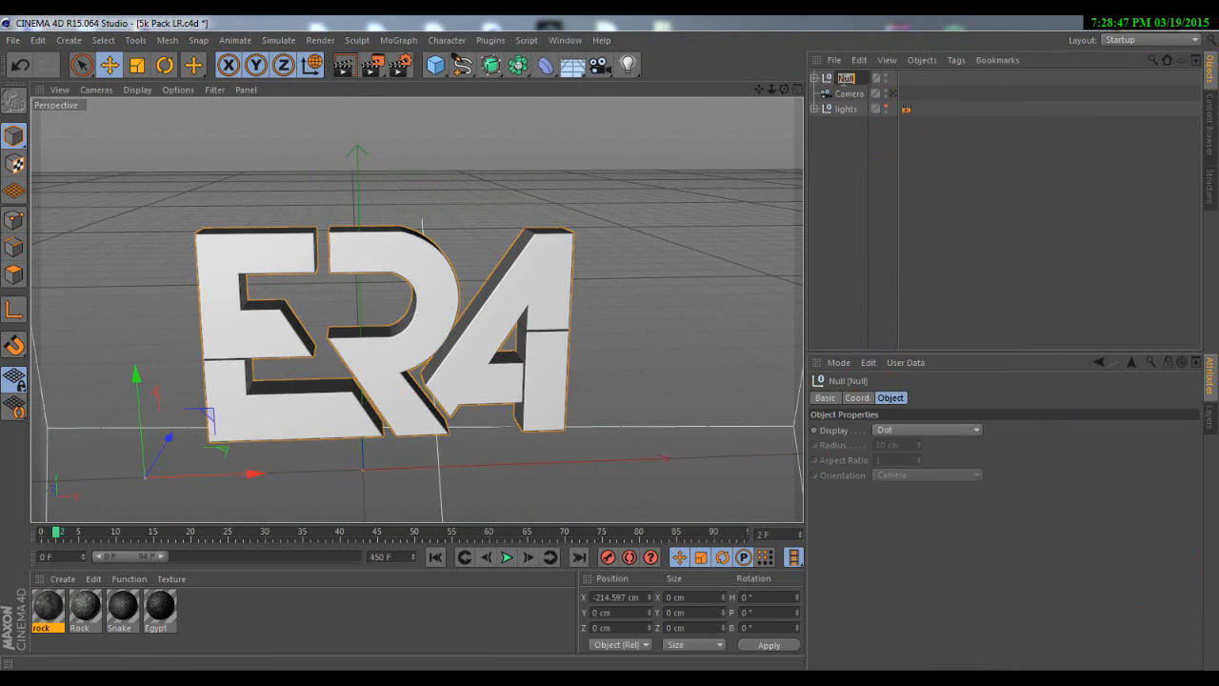
{"action": "key", "text": "Return"}
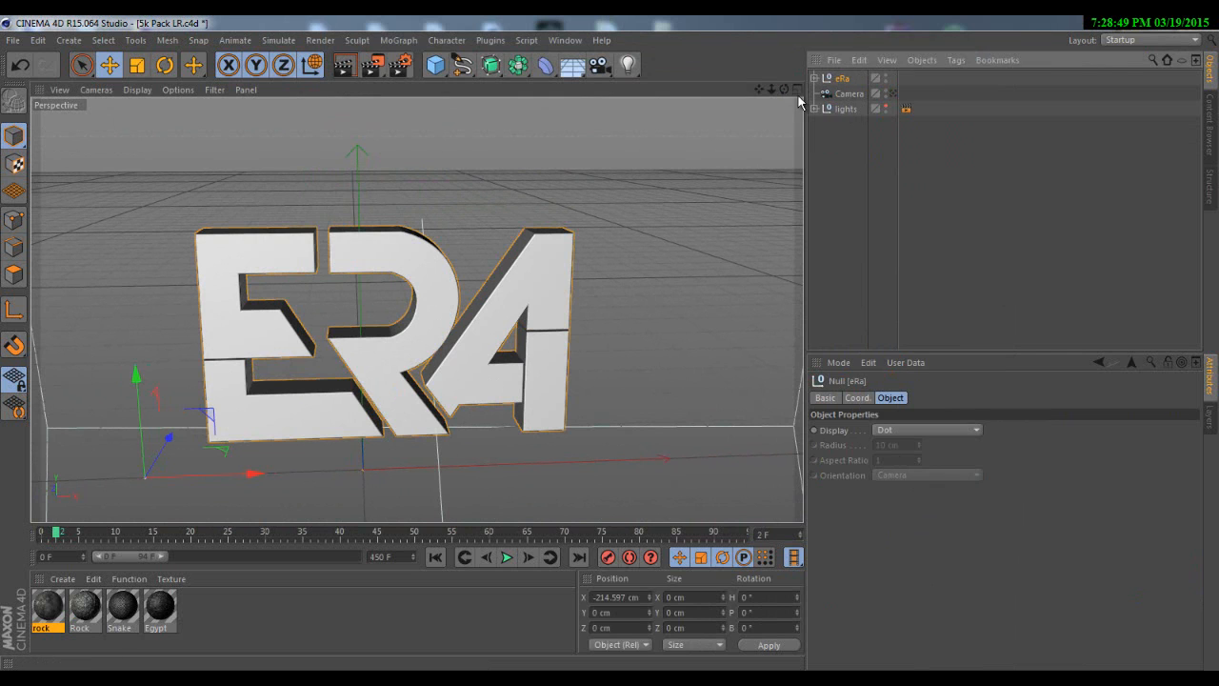
- Rotate Extrude.4, the upper piece of the E, to about H -21°, P -36°, B -25°
{"action": "mouse_move", "coordinate": [785, 89]}
{"action": "left_mouse_down"}
{"action": "mouse_move", "coordinate": [608, 342]}
{"action": "mouse_move", "coordinate": [785, 89]}
{"action": "left_mouse_up"}
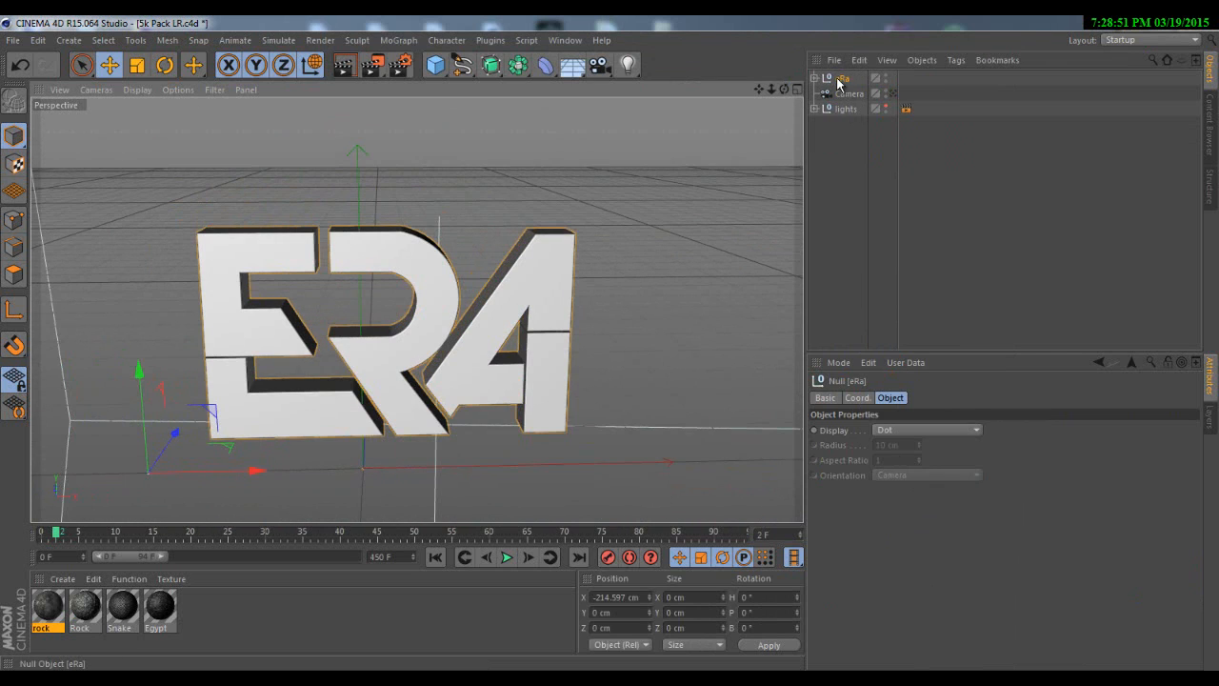
{"action": "left_click", "coordinate": [813, 78]}
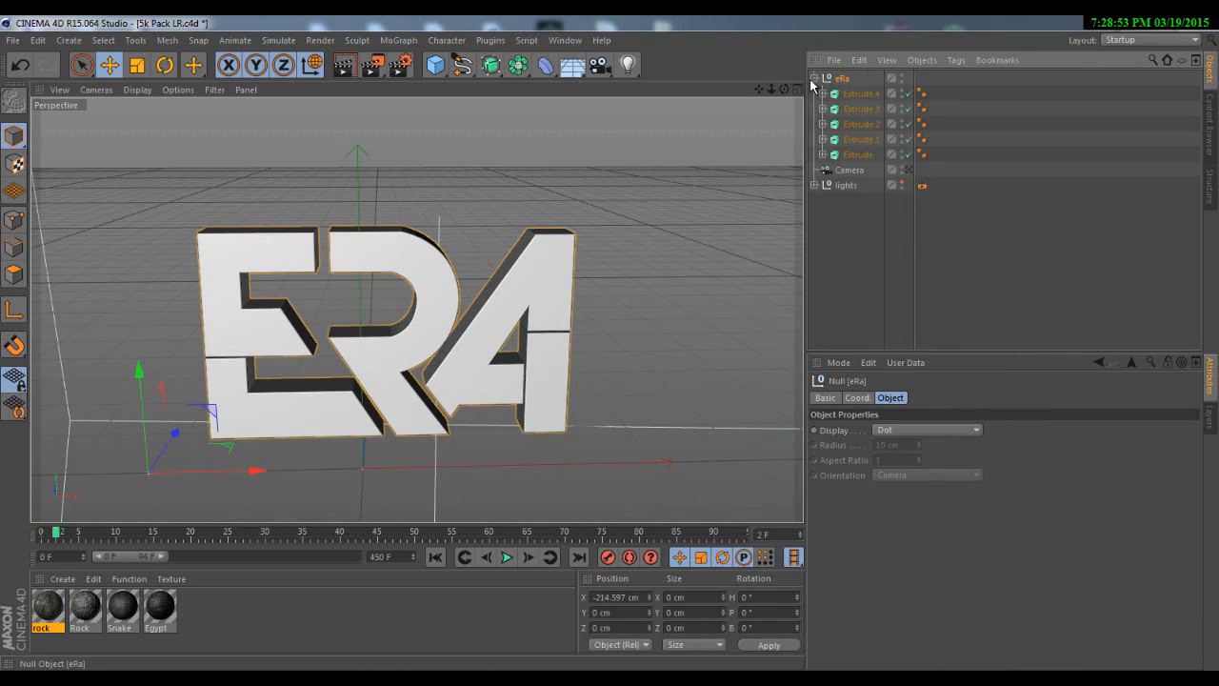
{"action": "left_click", "coordinate": [846, 97]}
{"action": "mouse_move", "coordinate": [785, 89]}
{"action": "left_mouse_down"}
{"action": "mouse_move", "coordinate": [610, 343]}
{"action": "mouse_move", "coordinate": [784, 92]}
{"action": "left_mouse_up"}
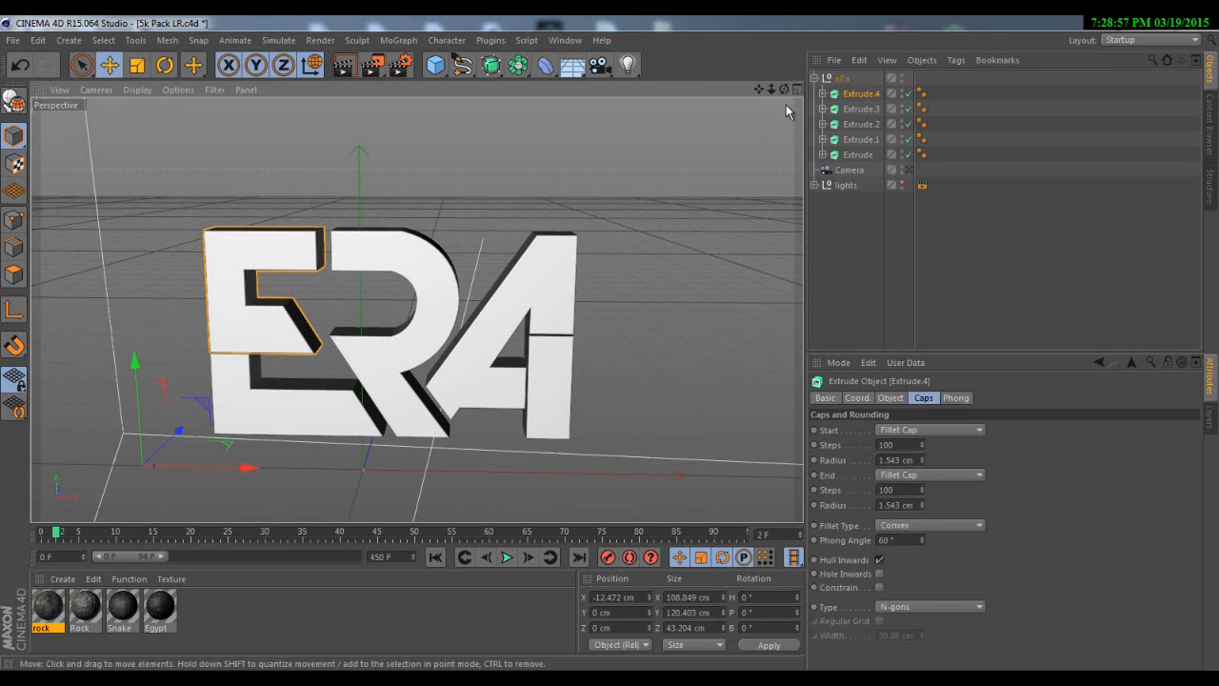
{"action": "left_click_drag", "start_coordinate": [784, 90], "coordinate": [610, 344]}
{"action": "left_click", "coordinate": [164, 64]}
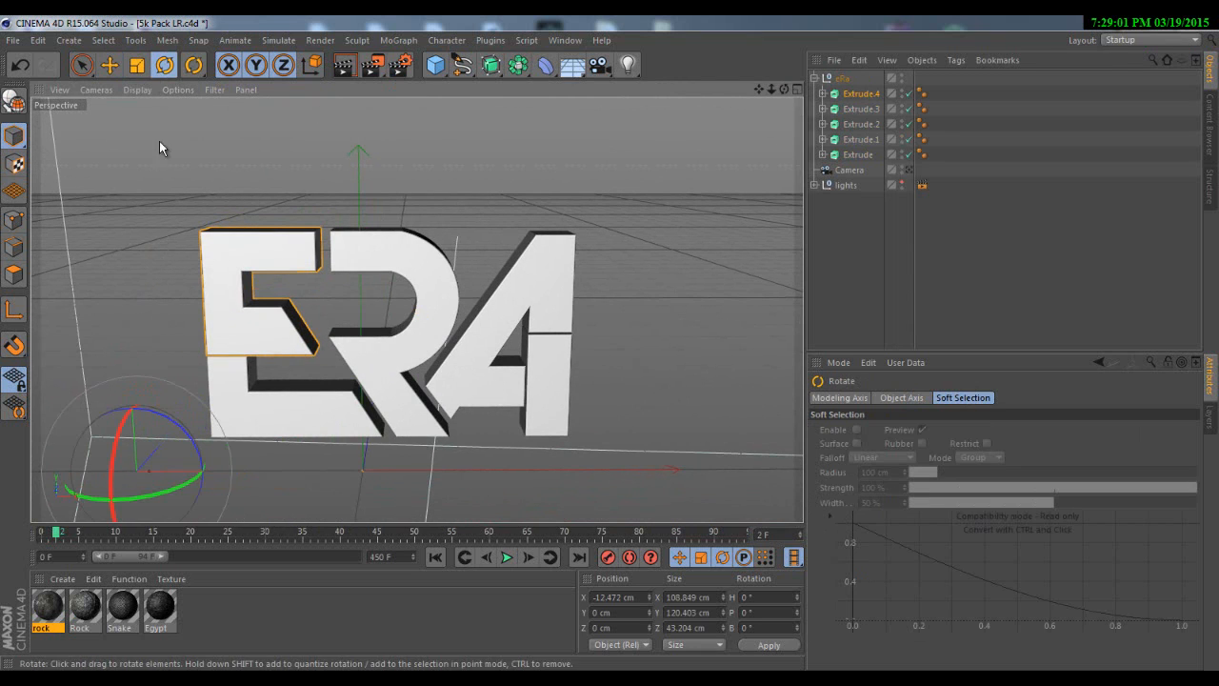
{"action": "left_click_drag", "start_coordinate": [151, 438], "coordinate": [120, 387]}
- Rotate Extrude.3 to about H -6°, P 9°, B 1° and Extrude.2 to about H 17°, P -5°, B 7°
{"action": "left_click", "coordinate": [860, 109]}
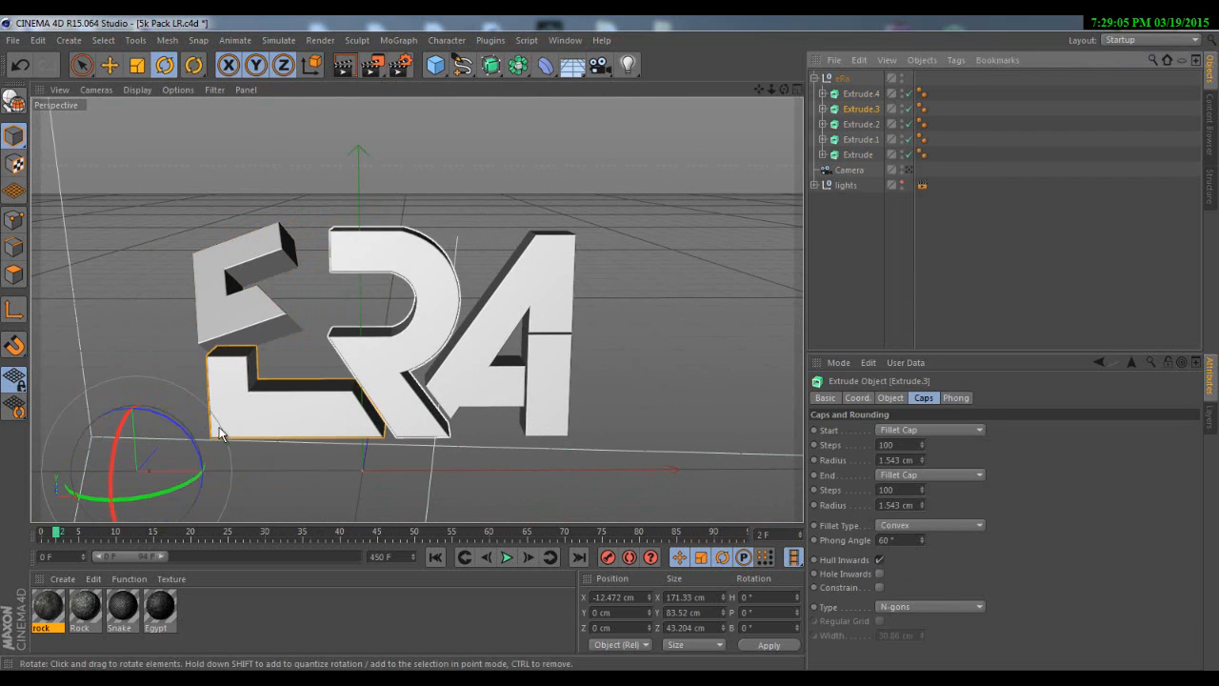
{"action": "mouse_move", "coordinate": [218, 421]}
{"action": "left_mouse_down"}
{"action": "mouse_move", "coordinate": [159, 464]}
{"action": "mouse_move", "coordinate": [209, 443]}
{"action": "mouse_move", "coordinate": [212, 427]}
{"action": "left_mouse_up"}
{"action": "left_click", "coordinate": [859, 124]}
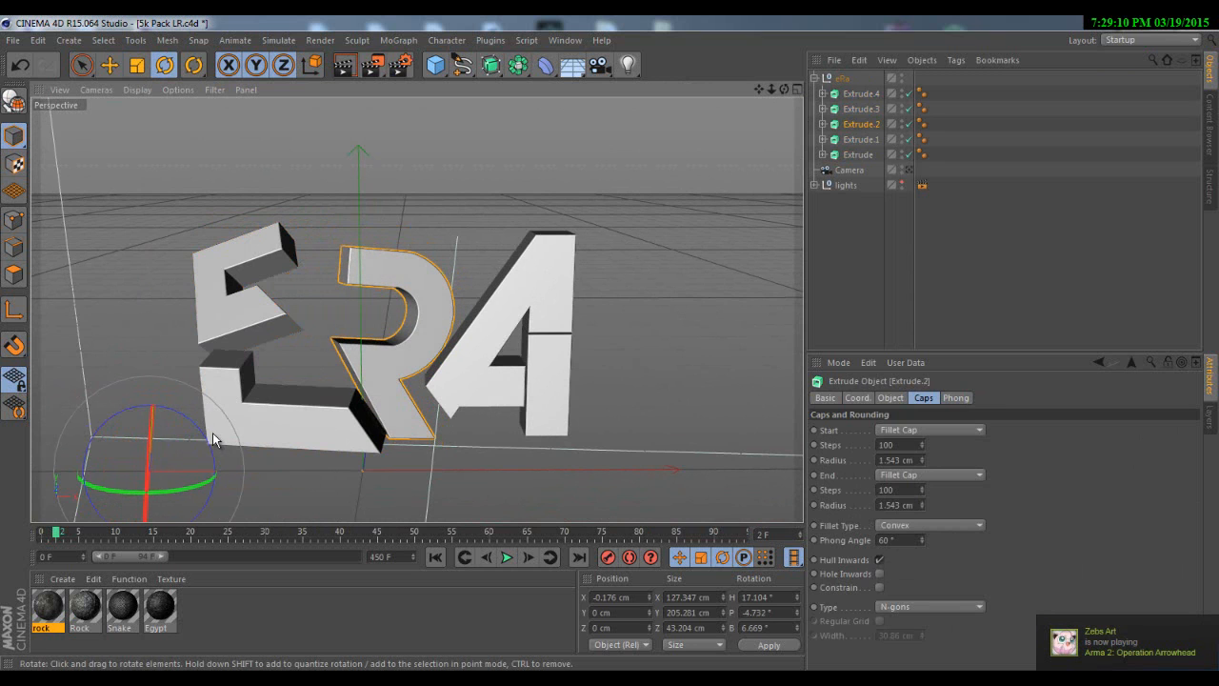
- Move Extrude.2, the R, forward out of the logo to about X 18 cm, Z -128 cm
{"action": "left_click", "coordinate": [108, 63]}
{"action": "left_click_drag", "start_coordinate": [599, 348], "coordinate": [295, 250], "text": "alt"}
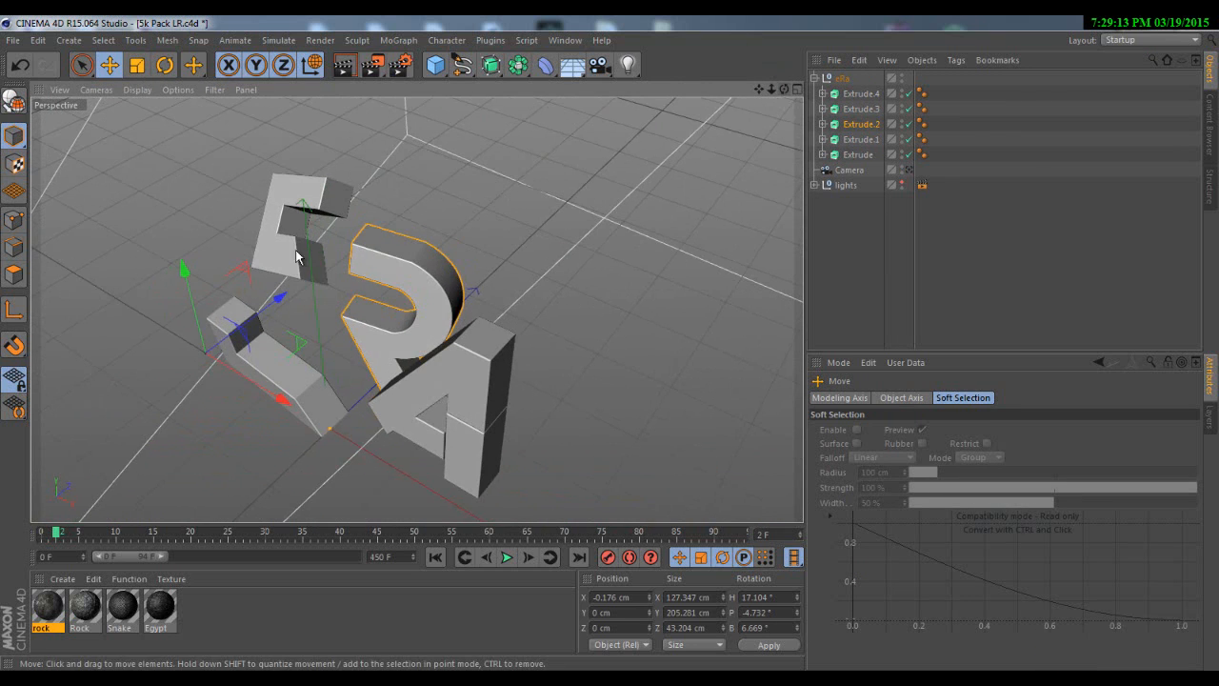
{"action": "left_click_drag", "start_coordinate": [263, 302], "coordinate": [220, 358]}
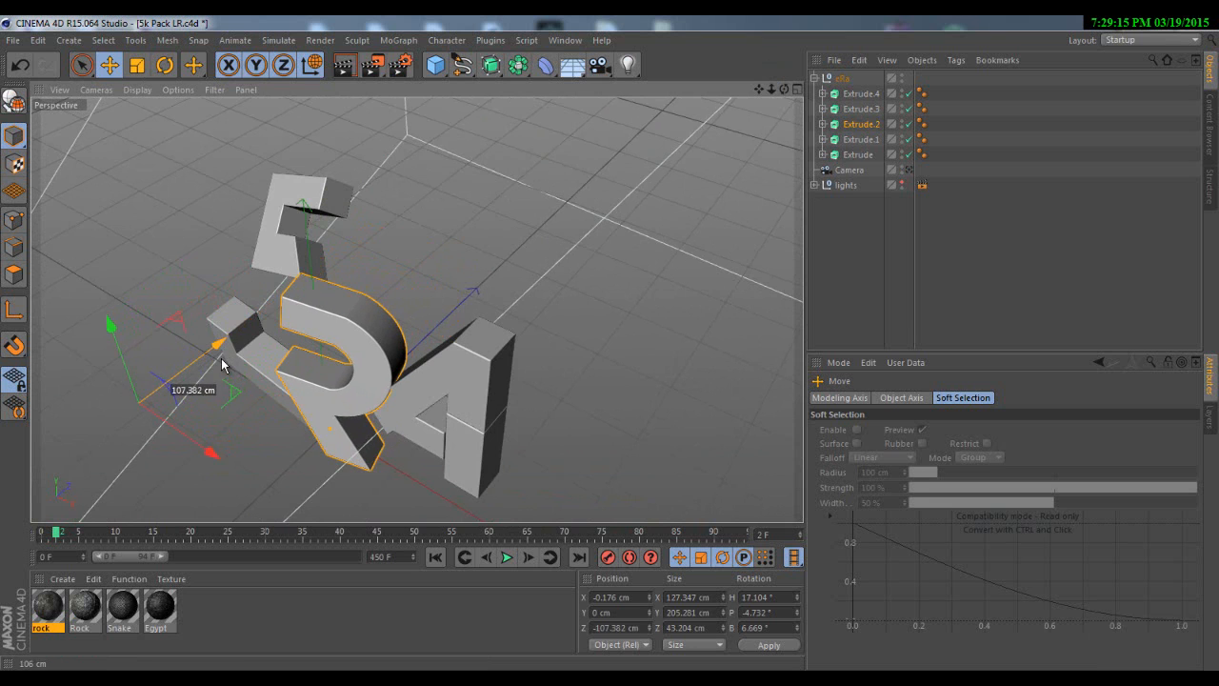
{"action": "left_click_drag", "start_coordinate": [783, 90], "coordinate": [609, 343]}
{"action": "left_click_drag", "start_coordinate": [292, 286], "coordinate": [289, 290]}
{"action": "left_click_drag", "start_coordinate": [377, 293], "coordinate": [393, 299]}
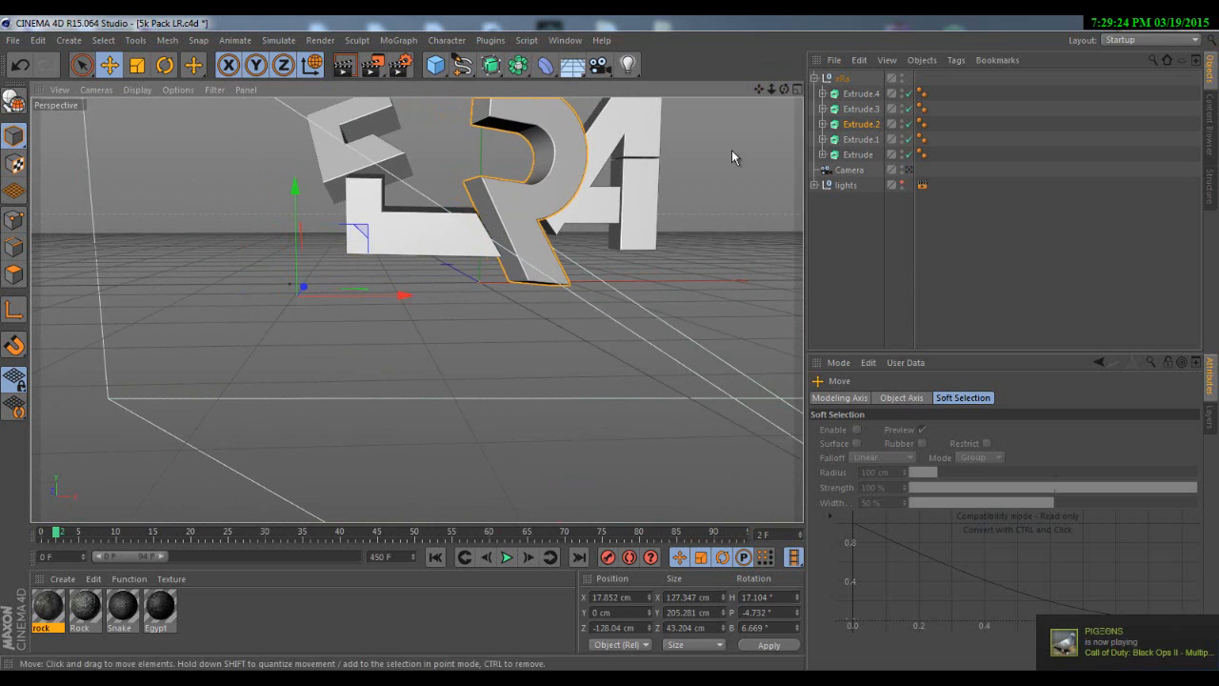
- Move Extrude.4, the upper piece of the E, forward about 123 cm along the Z axis
{"action": "left_click", "coordinate": [860, 108]}
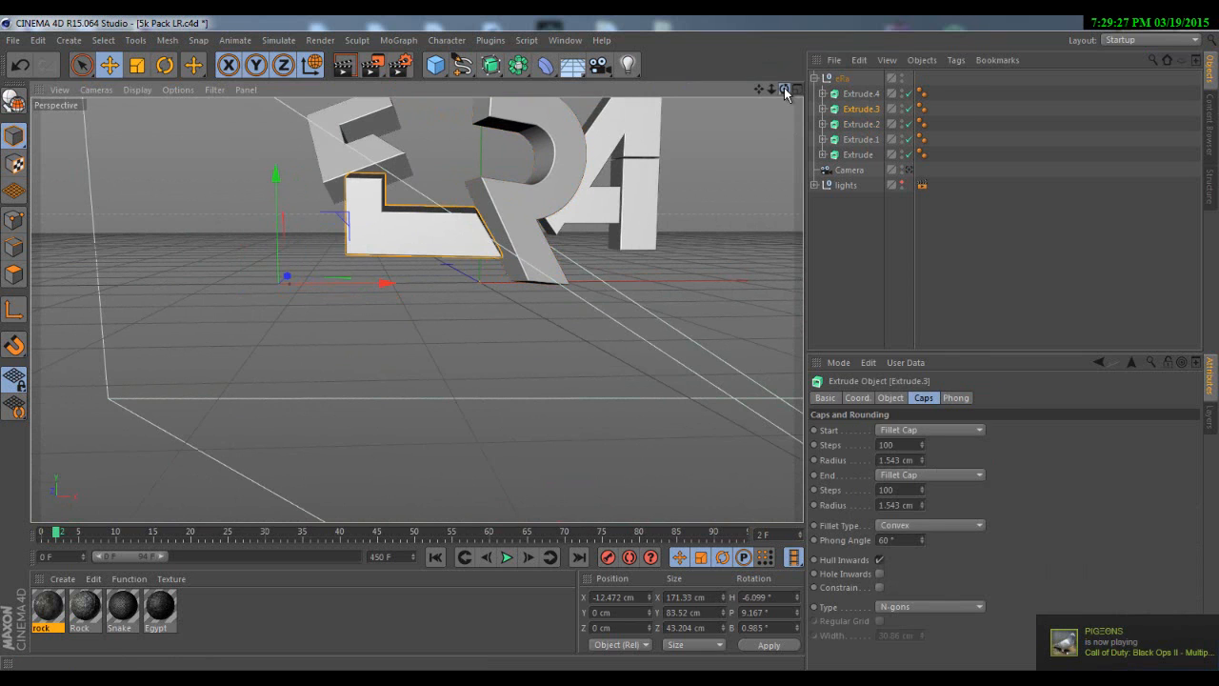
{"action": "left_click_drag", "start_coordinate": [785, 89], "coordinate": [611, 341]}
{"action": "left_click", "coordinate": [836, 95]}
{"action": "left_click_drag", "start_coordinate": [279, 395], "coordinate": [355, 447]}
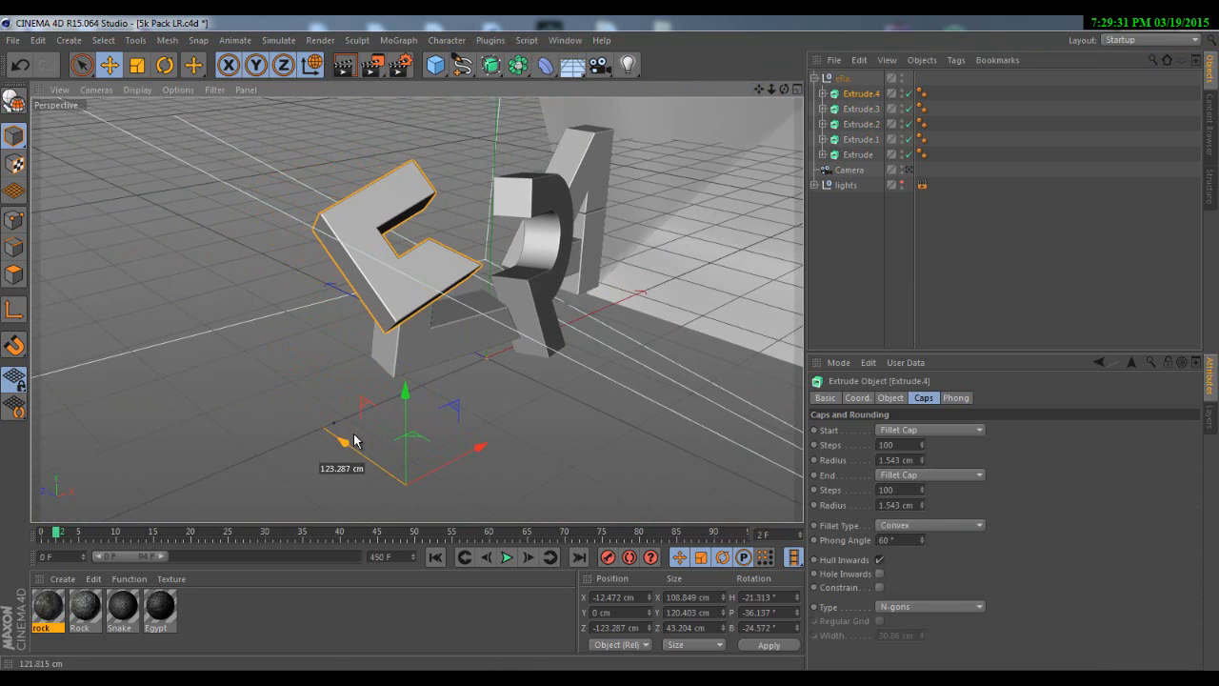
- Move Extrude.4 to about X 41 cm, Y 9 cm, Z -121 cm and Extrude.3 to about X -3 cm, Y -24 cm, Z 2 cm
{"action": "left_click_drag", "start_coordinate": [784, 89], "coordinate": [608, 341]}
{"action": "left_click_drag", "start_coordinate": [422, 263], "coordinate": [476, 274]}
{"action": "left_click_drag", "start_coordinate": [479, 370], "coordinate": [521, 415]}
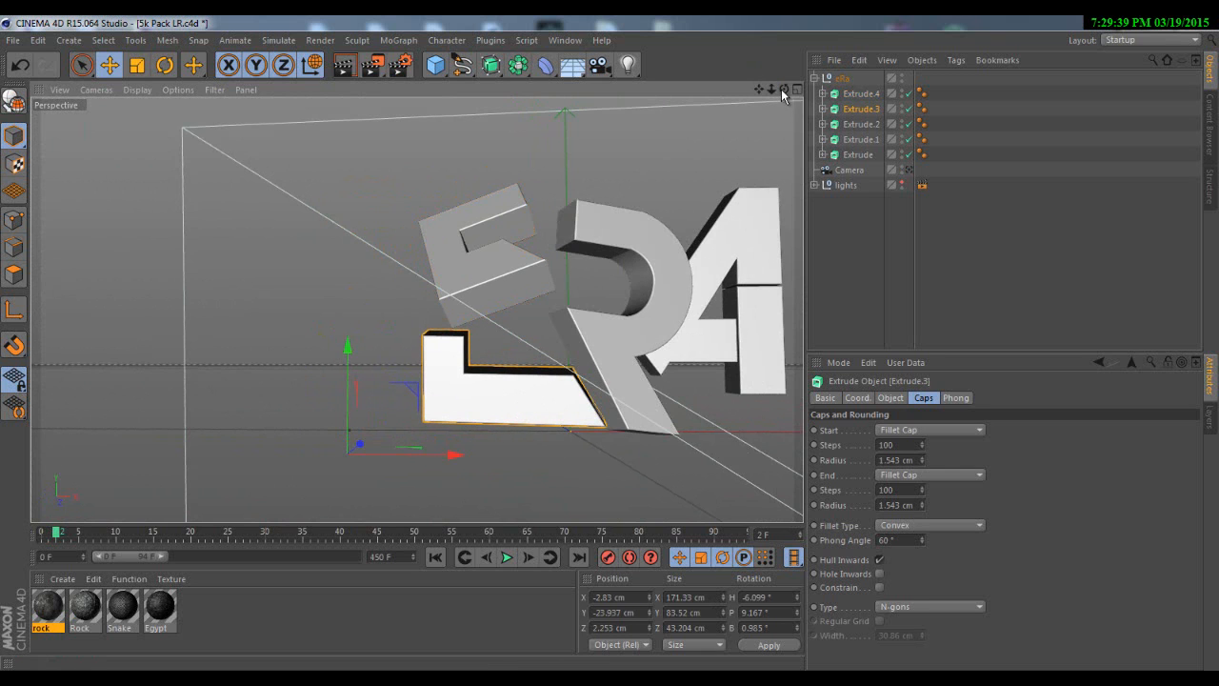
- Rotate Extrude.1, the upper piece of the A, to about H 8°, P 14°, B 6° and move it forward to about Z -64 cm
{"action": "left_click_drag", "start_coordinate": [782, 88], "coordinate": [652, 98]}
{"action": "left_click", "coordinate": [653, 240]}
{"action": "left_click", "coordinate": [164, 64]}
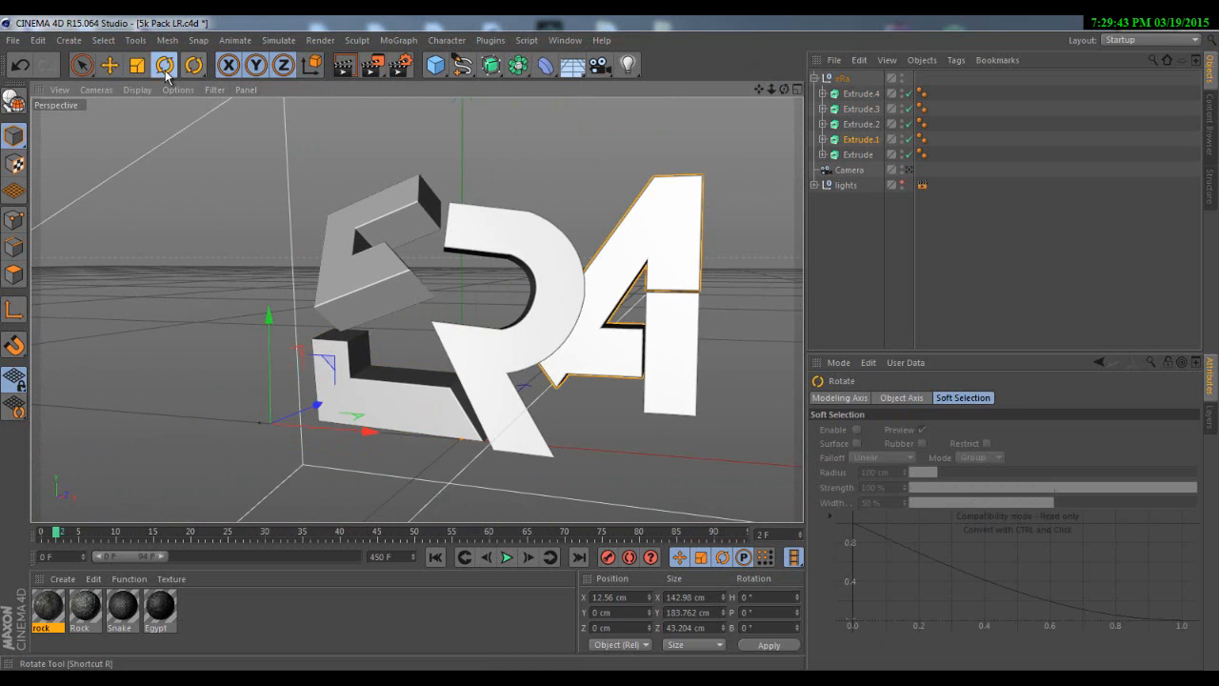
{"action": "left_click_drag", "start_coordinate": [267, 386], "coordinate": [282, 413]}
{"action": "left_click_drag", "start_coordinate": [610, 343], "coordinate": [784, 88]}
{"action": "left_click", "coordinate": [110, 65]}
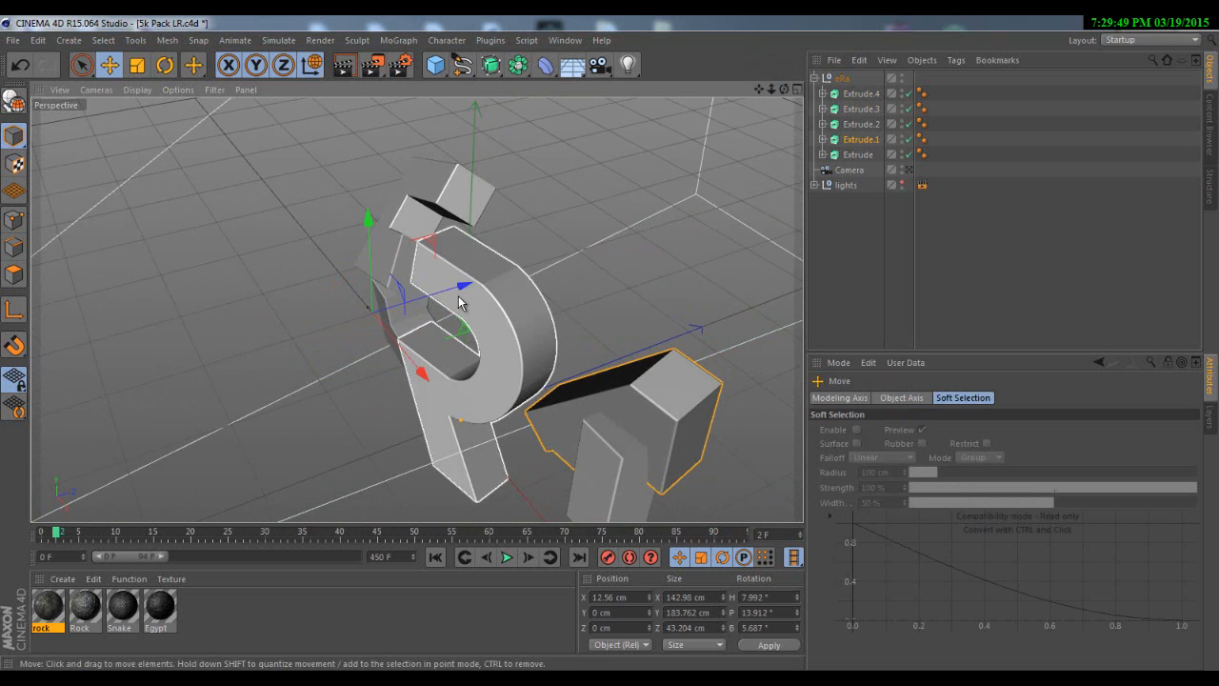
{"action": "left_click_drag", "start_coordinate": [445, 297], "coordinate": [419, 332]}
- Rotate Extrude.1 further to about H 15°, P -10°, B 7°
{"action": "left_click", "coordinate": [165, 64]}
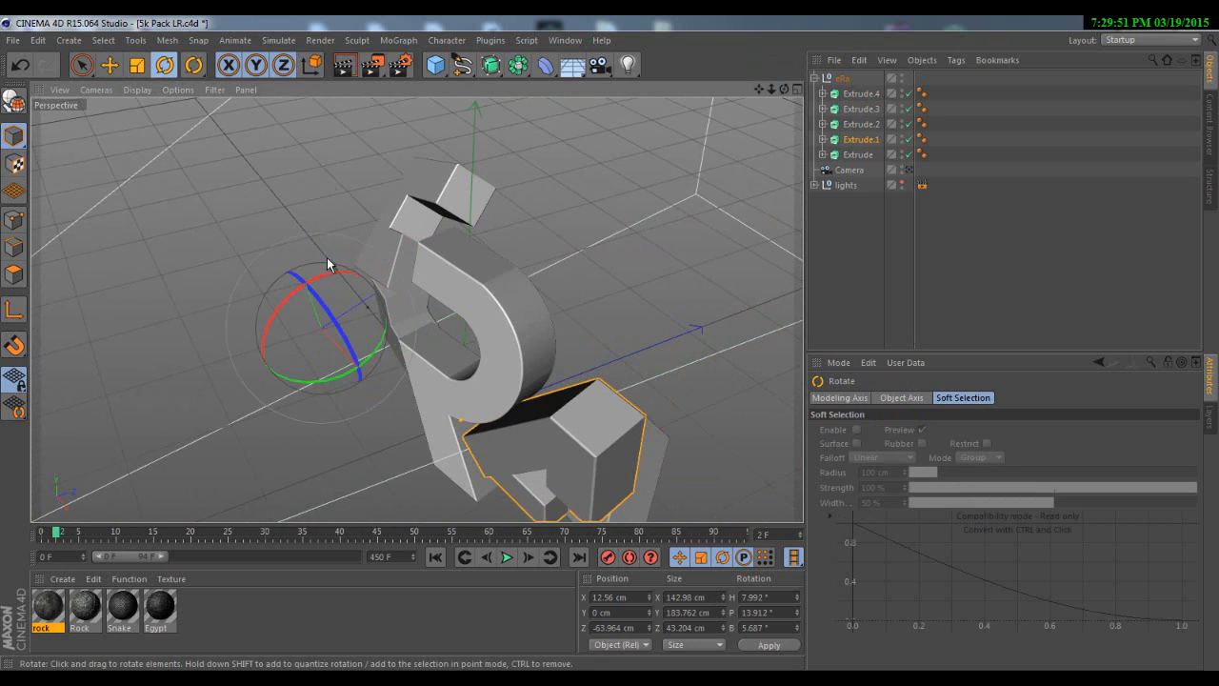
{"action": "left_click_drag", "start_coordinate": [315, 286], "coordinate": [345, 272]}
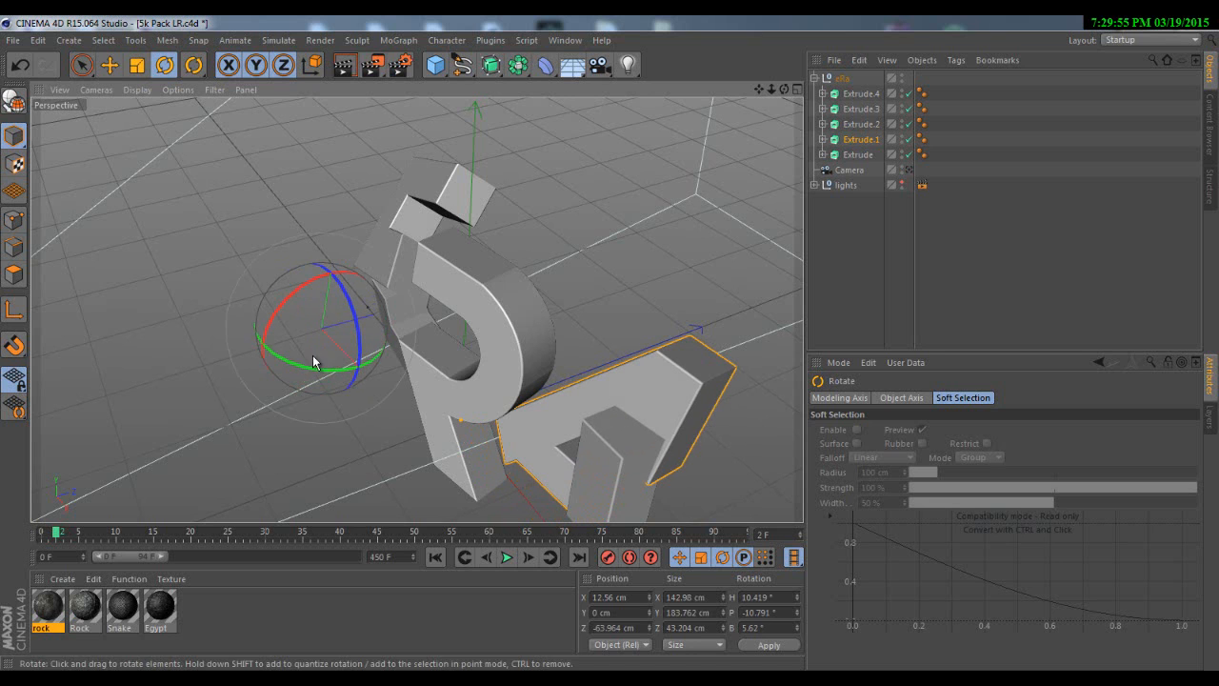
{"action": "left_click_drag", "start_coordinate": [308, 367], "coordinate": [315, 375]}
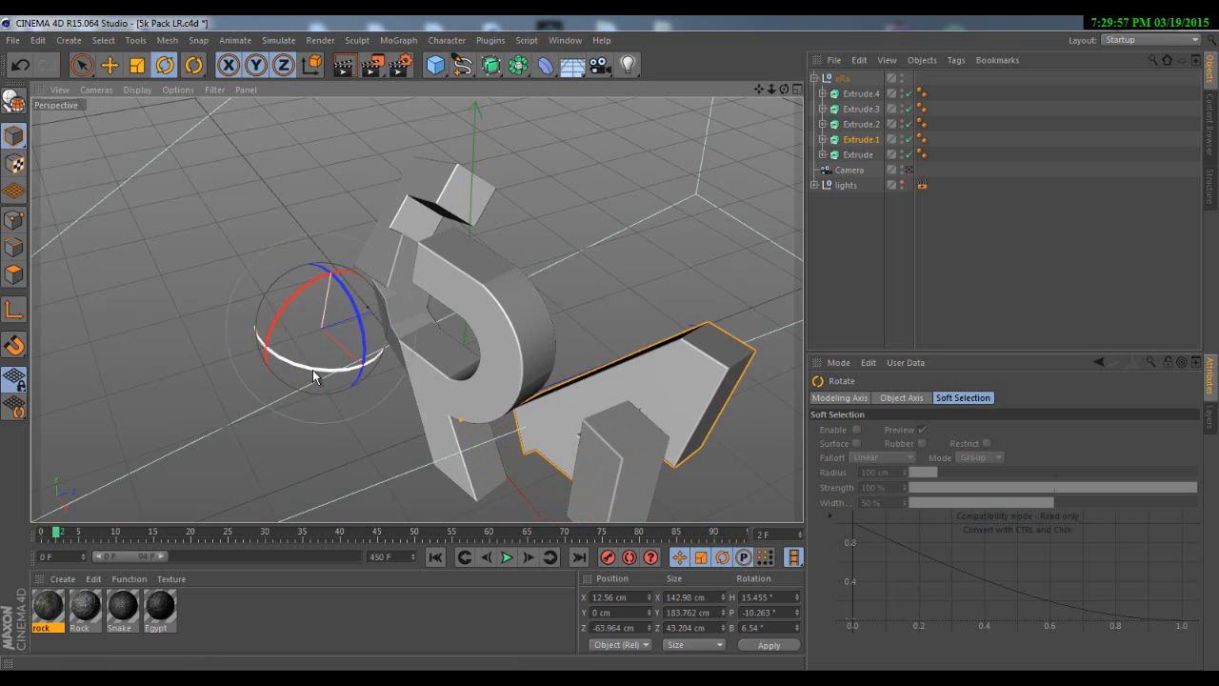
- Move Extrude.1 to about X 20 cm, Y 3 cm, Z -105 cm
{"action": "key", "text": "e"}
{"action": "mouse_move", "coordinate": [384, 286]}
{"action": "left_mouse_down"}
{"action": "mouse_move", "coordinate": [408, 314]}
{"action": "mouse_move", "coordinate": [378, 337]}
{"action": "mouse_move", "coordinate": [385, 305]}
{"action": "left_mouse_up"}
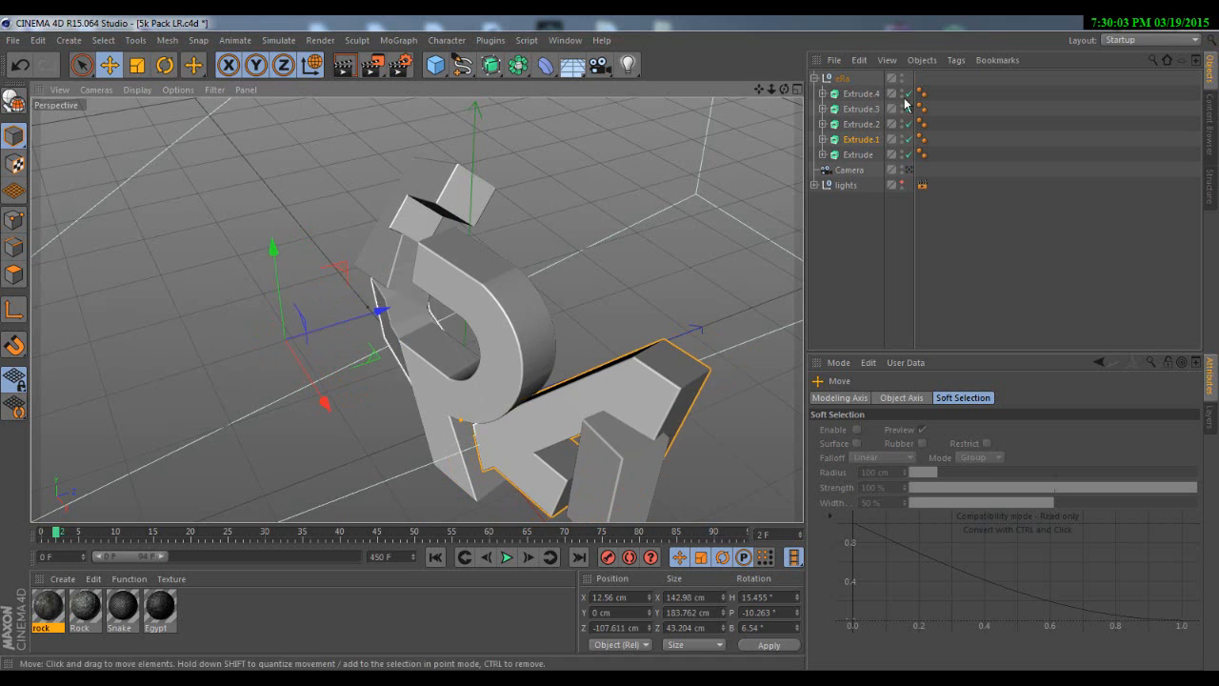
{"action": "left_click_drag", "start_coordinate": [785, 92], "coordinate": [752, 123]}
{"action": "left_click_drag", "start_coordinate": [616, 304], "coordinate": [624, 302]}
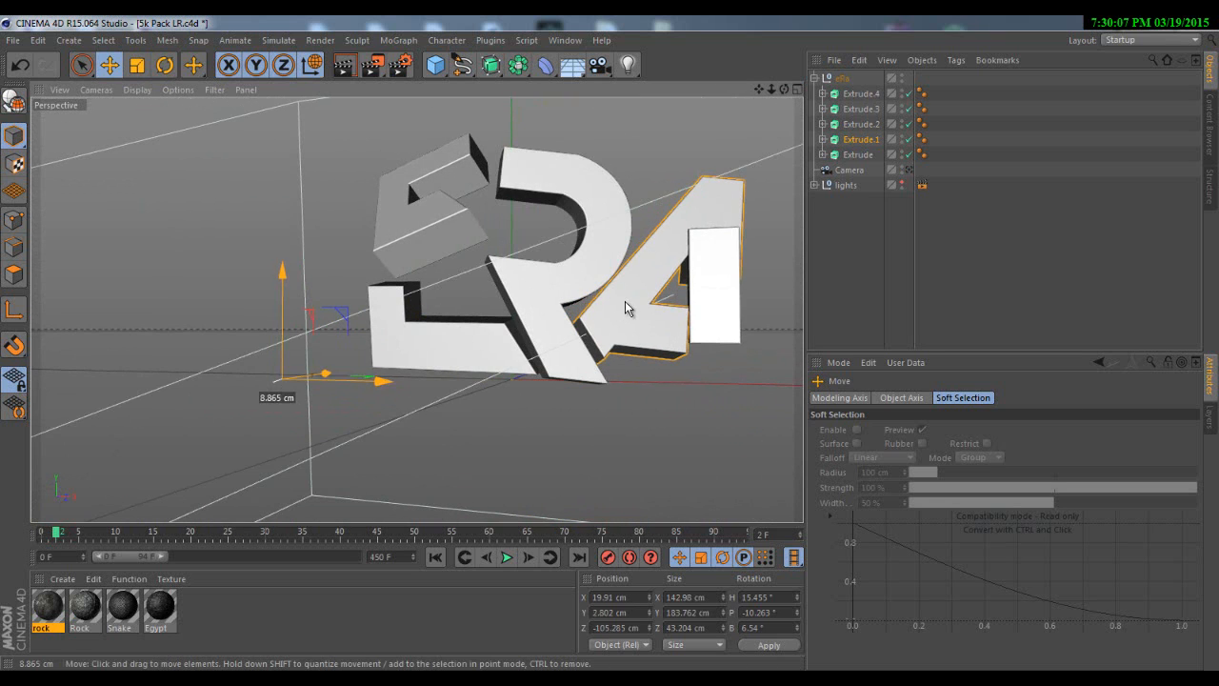
- Move Extrude, the lower block of the A, down to about X 18 cm, Y -56 cm, Z 5 cm
{"action": "left_click", "coordinate": [736, 296]}
{"action": "left_click_drag", "start_coordinate": [736, 296], "coordinate": [734, 347]}
{"action": "left_click_drag", "start_coordinate": [787, 95], "coordinate": [758, 249]}
{"action": "left_click_drag", "start_coordinate": [722, 326], "coordinate": [727, 335]}
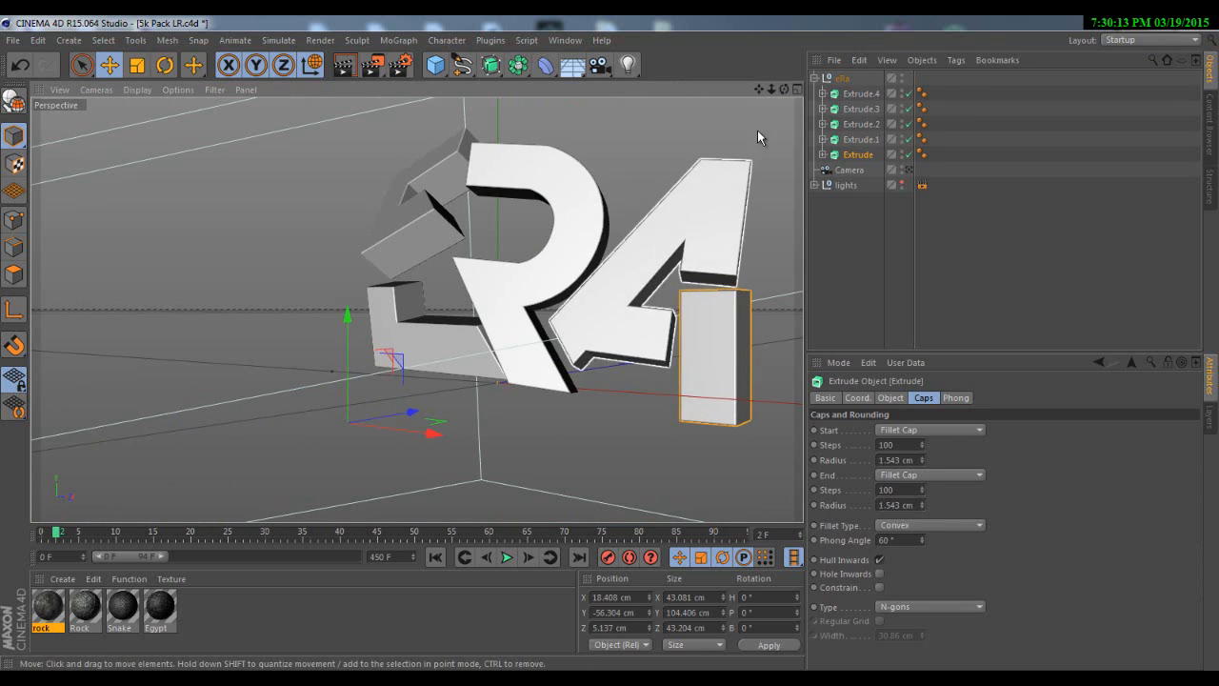
- Rotate Extrude.4 to about H -19°, P -32°, B -23° and move it to about X 43 cm, Y -4 cm, Z -120 cm
{"action": "left_click_drag", "start_coordinate": [784, 88], "coordinate": [610, 344]}
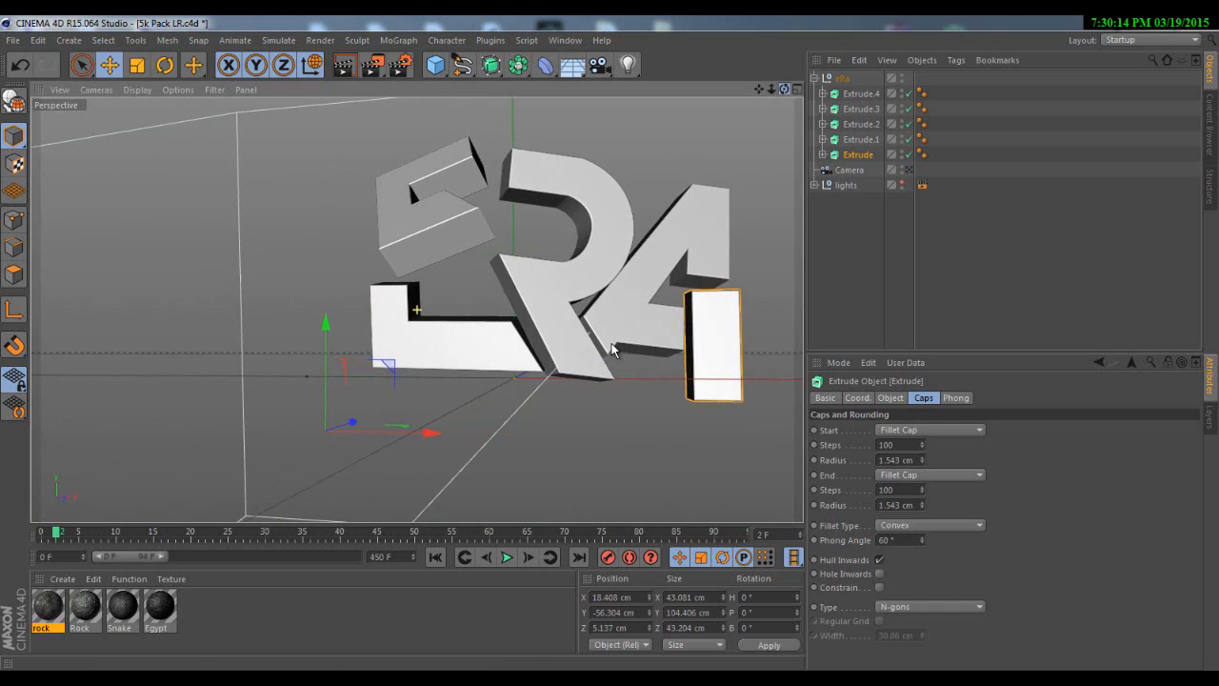
{"action": "left_click", "coordinate": [385, 232]}
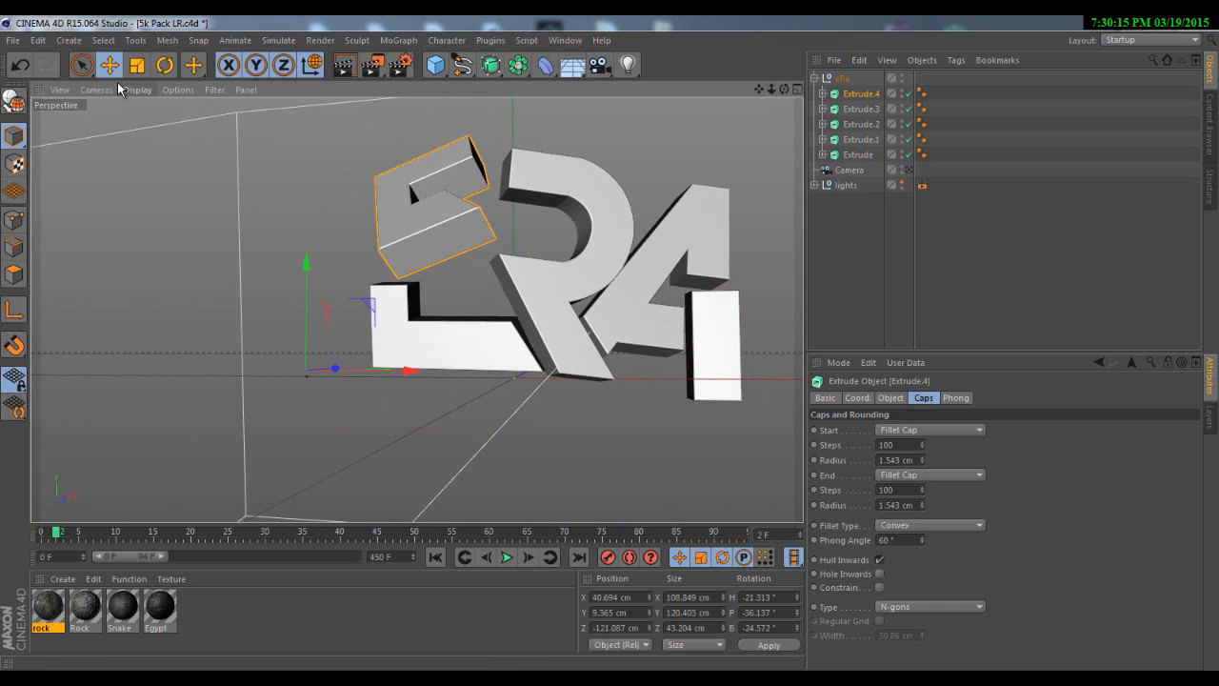
{"action": "left_click", "coordinate": [165, 65]}
{"action": "left_click_drag", "start_coordinate": [270, 345], "coordinate": [274, 363]}
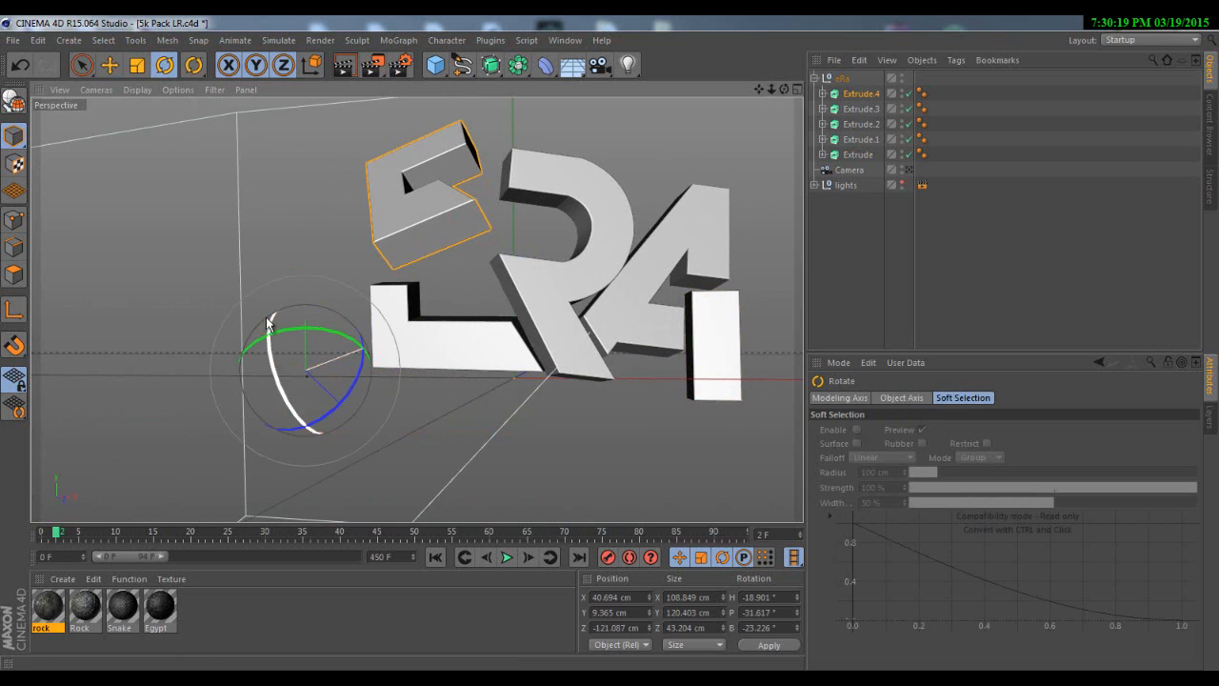
{"action": "left_click", "coordinate": [130, 67]}
{"action": "left_click_drag", "start_coordinate": [425, 201], "coordinate": [423, 216]}
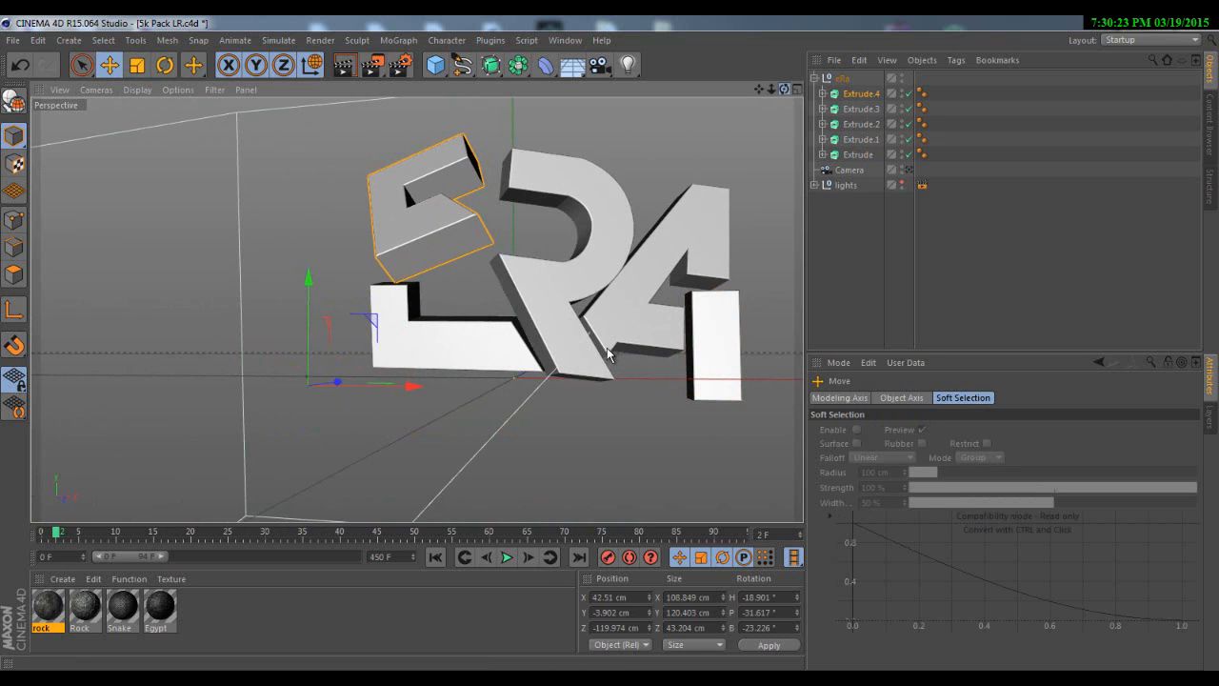
- Move Extrude.3, the lower piece of the E, forward to about Z -14 cm
{"action": "mouse_move", "coordinate": [607, 354]}
{"action": "left_mouse_down", "text": "alt"}
{"action": "mouse_move", "coordinate": [619, 343]}
{"action": "mouse_move", "coordinate": [604, 340]}
{"action": "mouse_move", "coordinate": [610, 356]}
{"action": "left_mouse_up", "text": "alt"}
{"action": "left_click", "coordinate": [422, 343]}
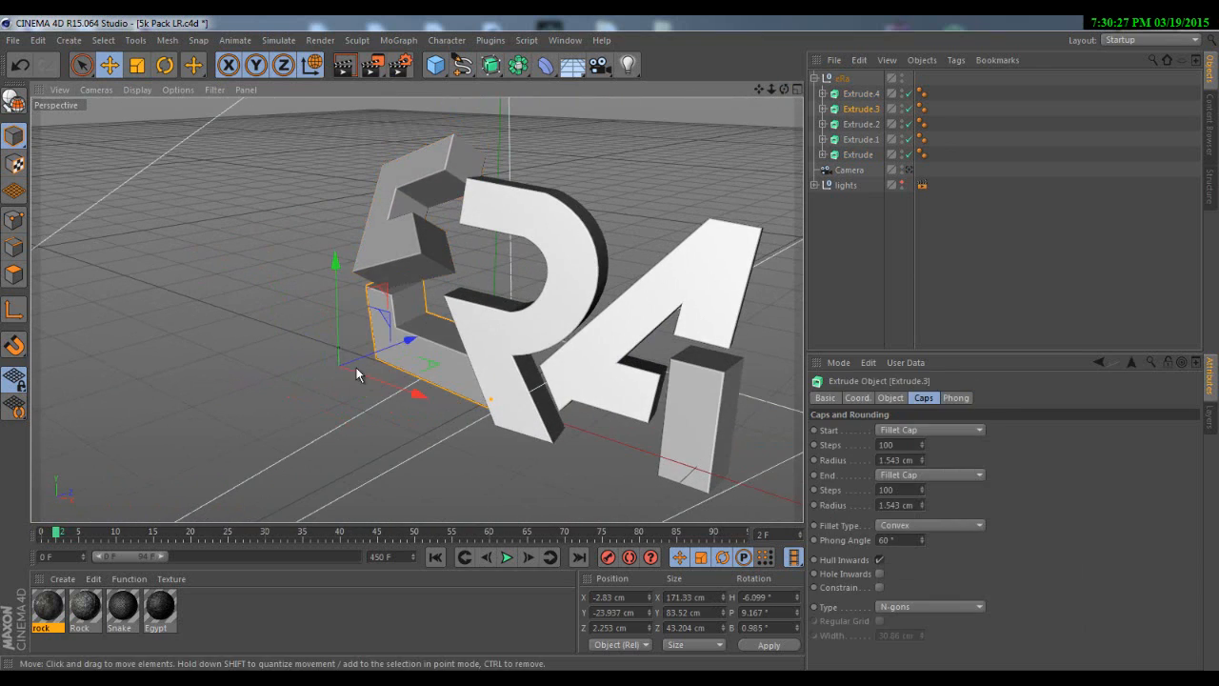
{"action": "left_click_drag", "start_coordinate": [410, 339], "coordinate": [402, 351]}
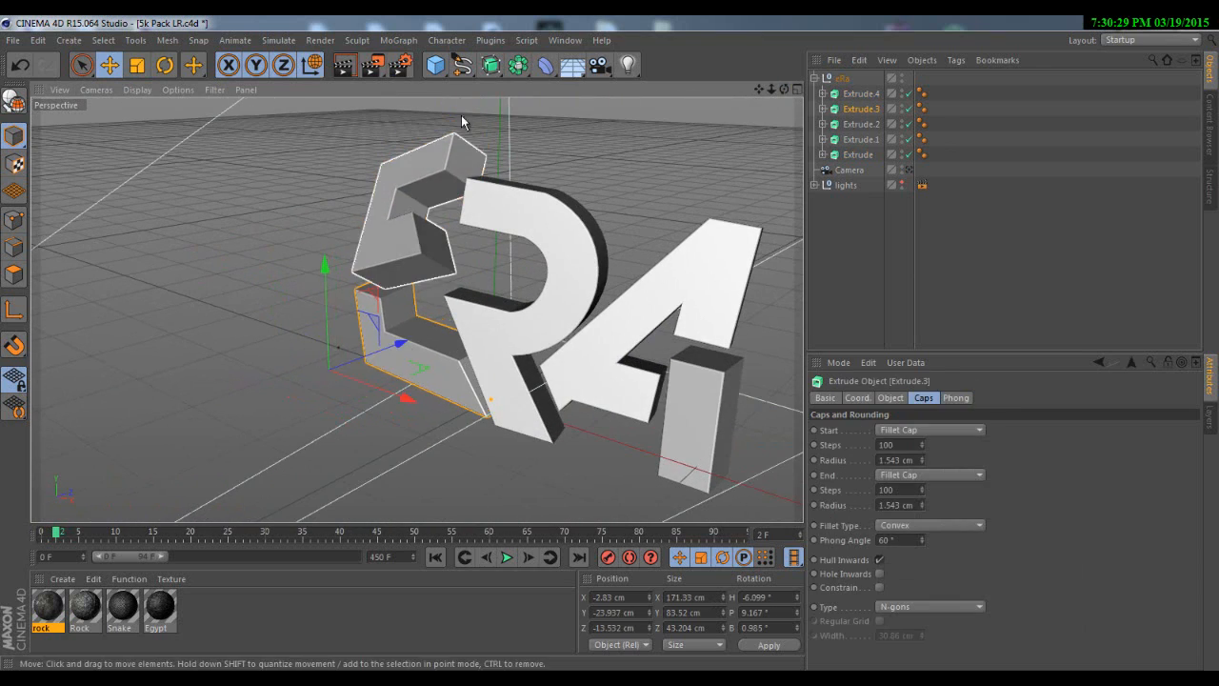
- Draw a freehand spline in the Top view that winds in loops around all the letters, about 401 by 164 cm
{"action": "left_click", "coordinate": [464, 70]}
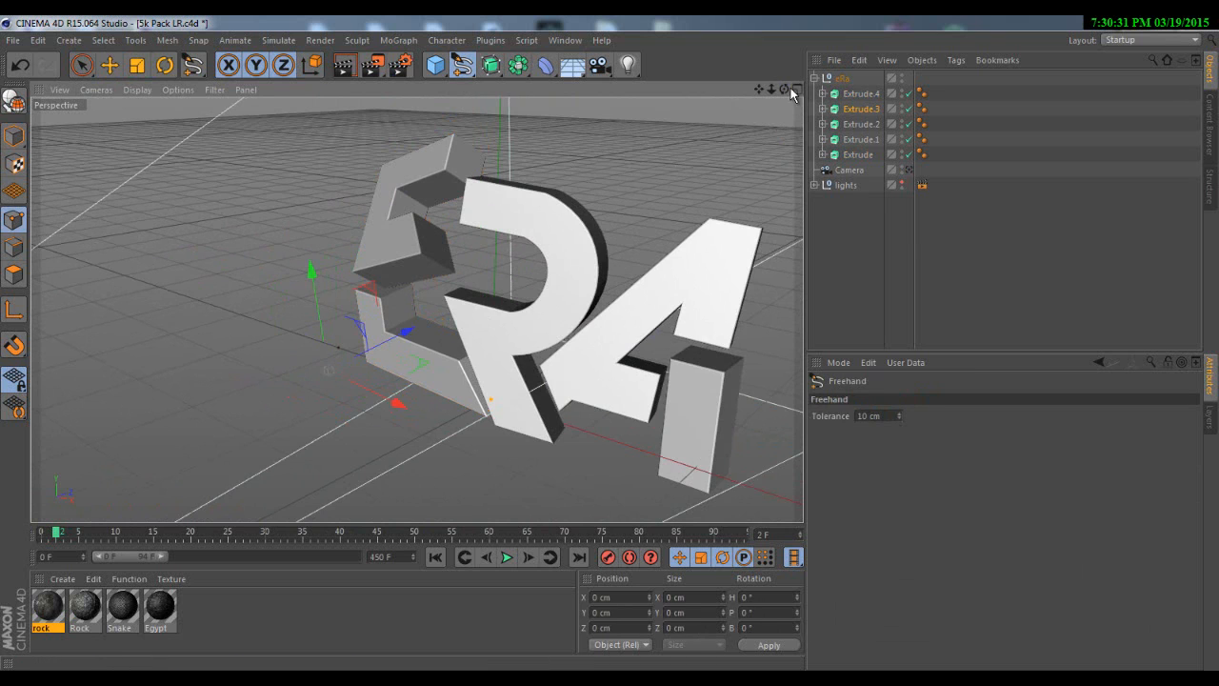
{"action": "left_click_drag", "start_coordinate": [612, 349], "coordinate": [647, 335], "text": "alt"}
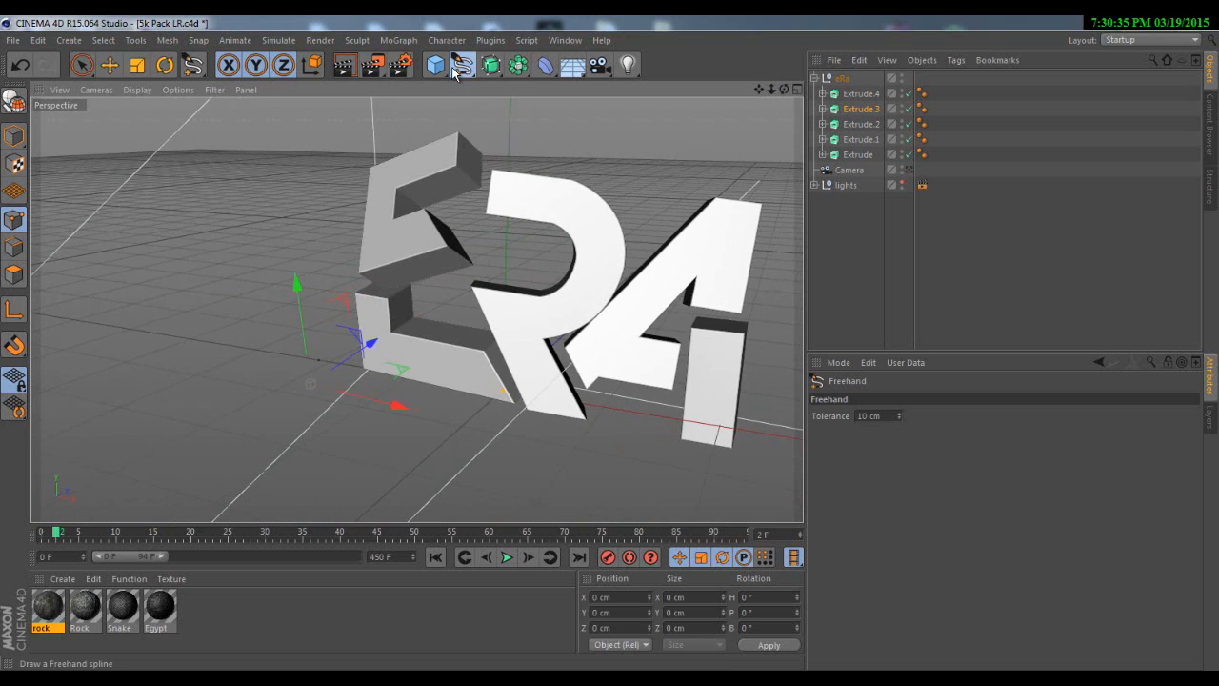
{"action": "left_click", "coordinate": [461, 71]}
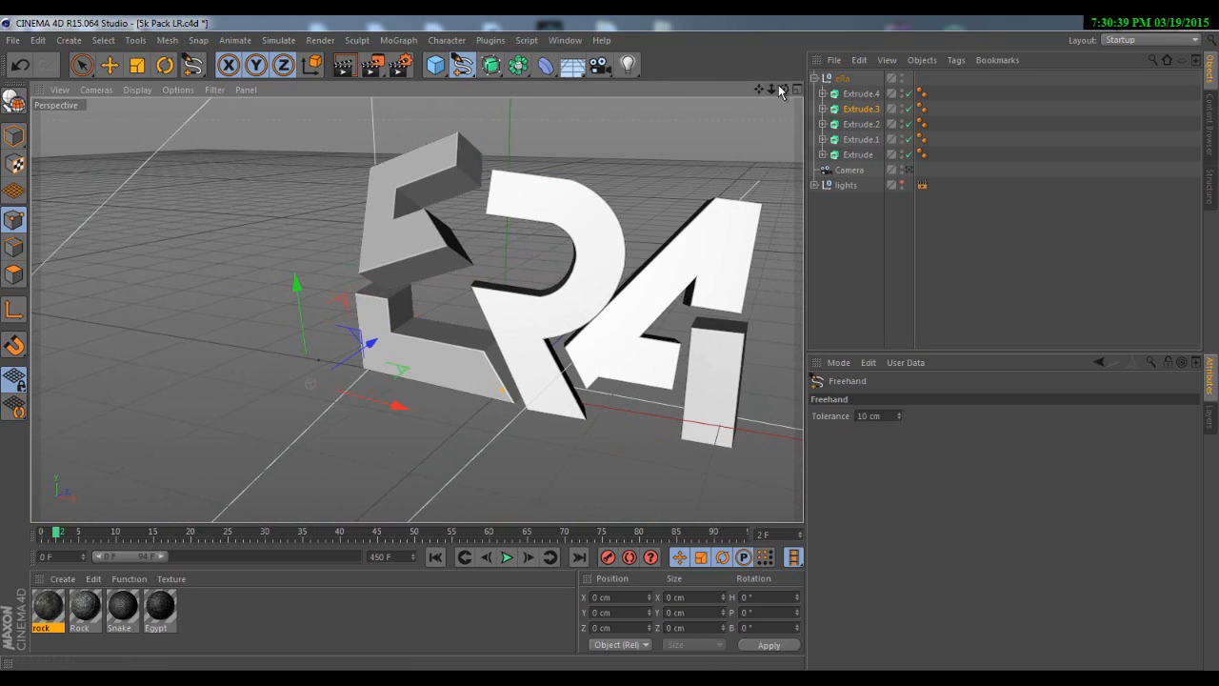
{"action": "left_click_drag", "start_coordinate": [783, 89], "coordinate": [609, 344]}
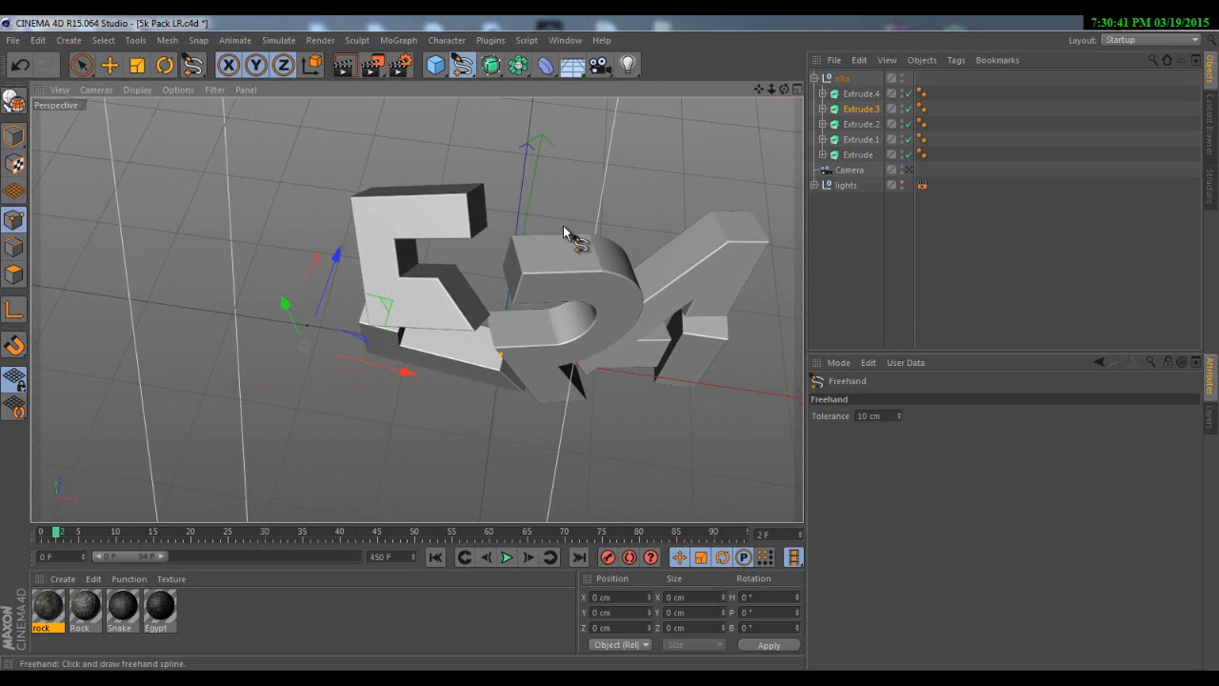
{"action": "left_click", "coordinate": [796, 89]}
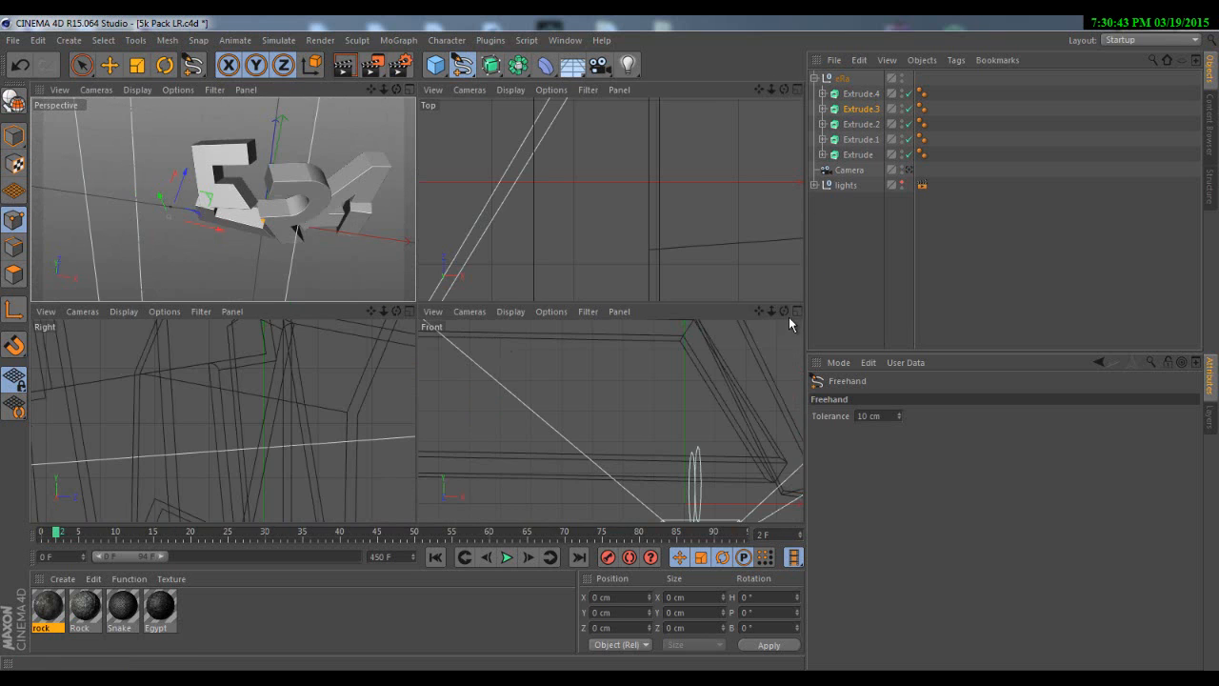
{"action": "scroll", "coordinate": [645, 395], "scroll_direction": "down", "scroll_amount": 9}
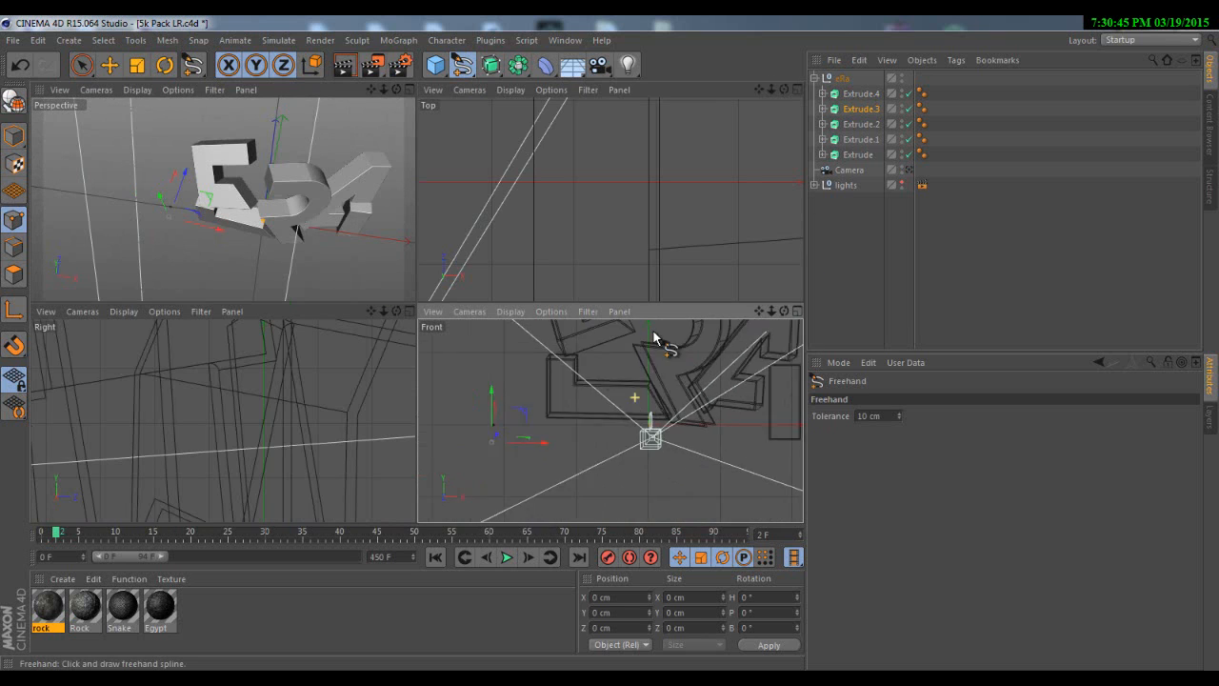
{"action": "scroll", "coordinate": [762, 181], "scroll_direction": "down", "scroll_amount": 8}
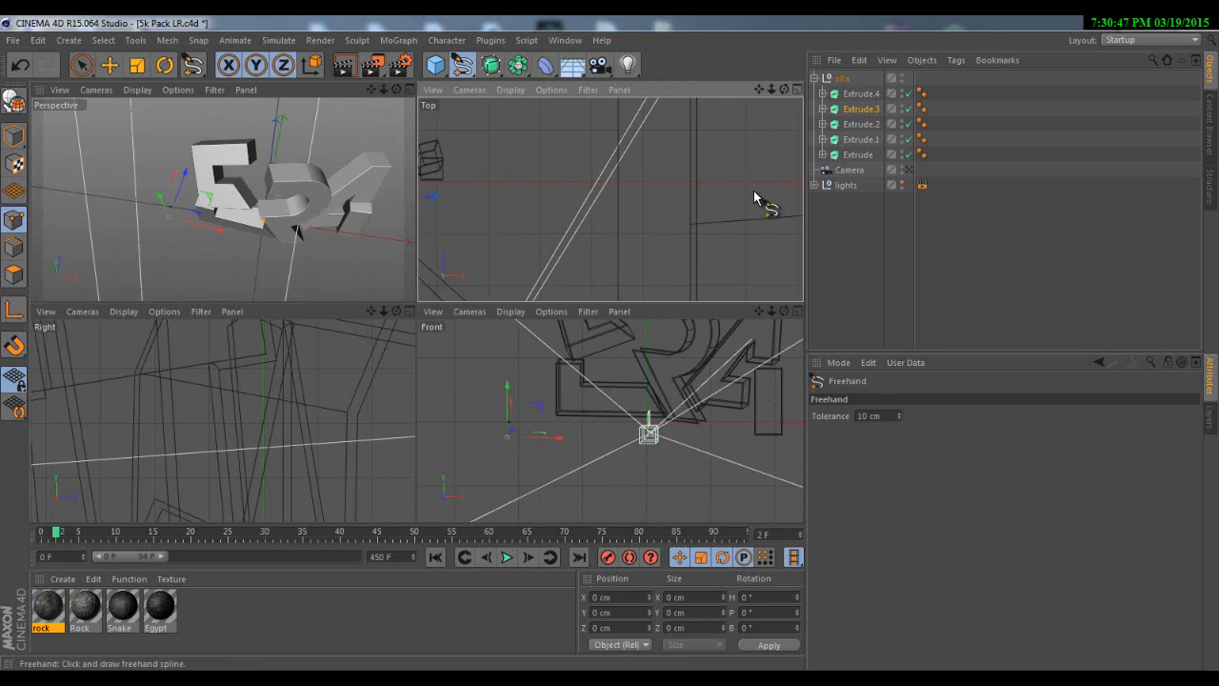
{"action": "scroll", "coordinate": [548, 216], "scroll_direction": "up", "scroll_amount": 3}
{"action": "scroll", "coordinate": [567, 248], "scroll_direction": "up", "scroll_amount": 5}
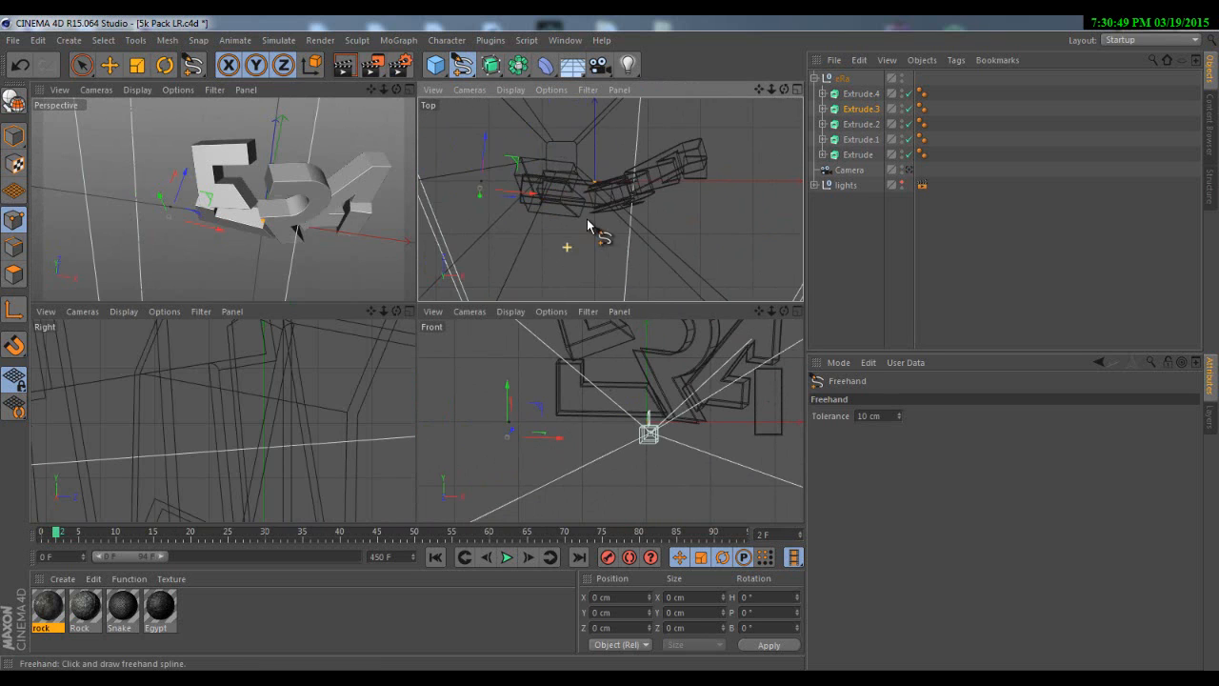
{"action": "scroll", "coordinate": [621, 190], "scroll_direction": "down", "scroll_amount": 3}
{"action": "left_click", "coordinate": [798, 88]}
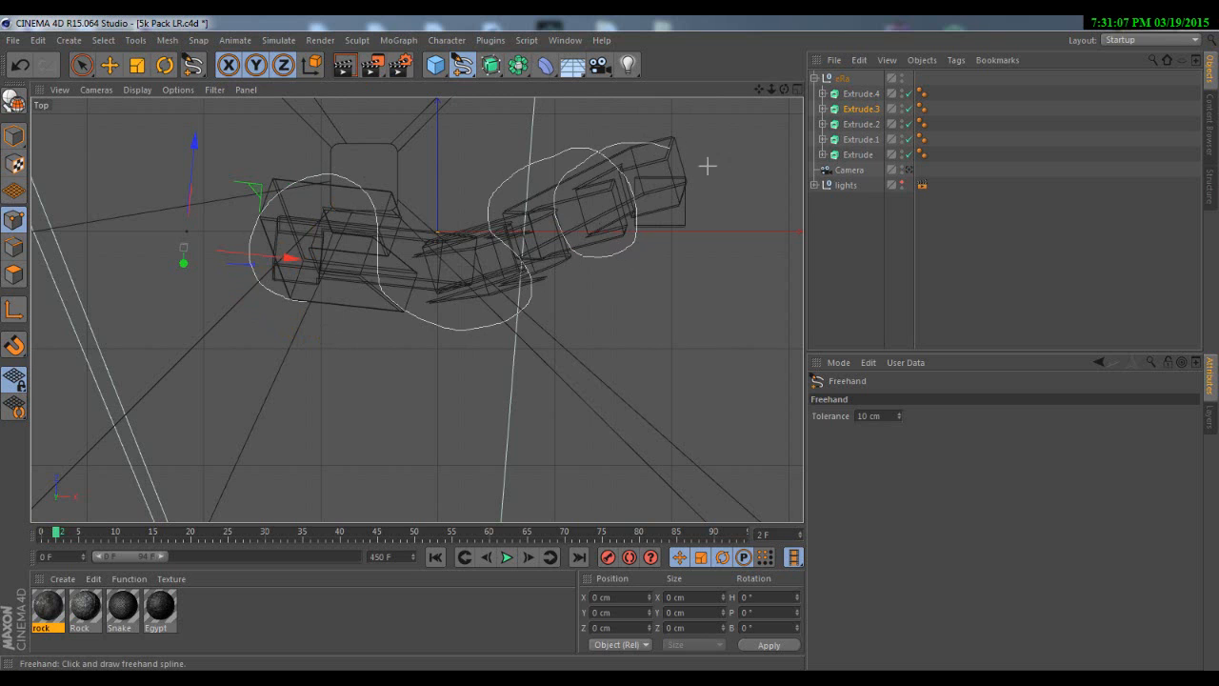
{"action": "left_click_drag", "start_coordinate": [675, 235], "coordinate": [677, 236]}
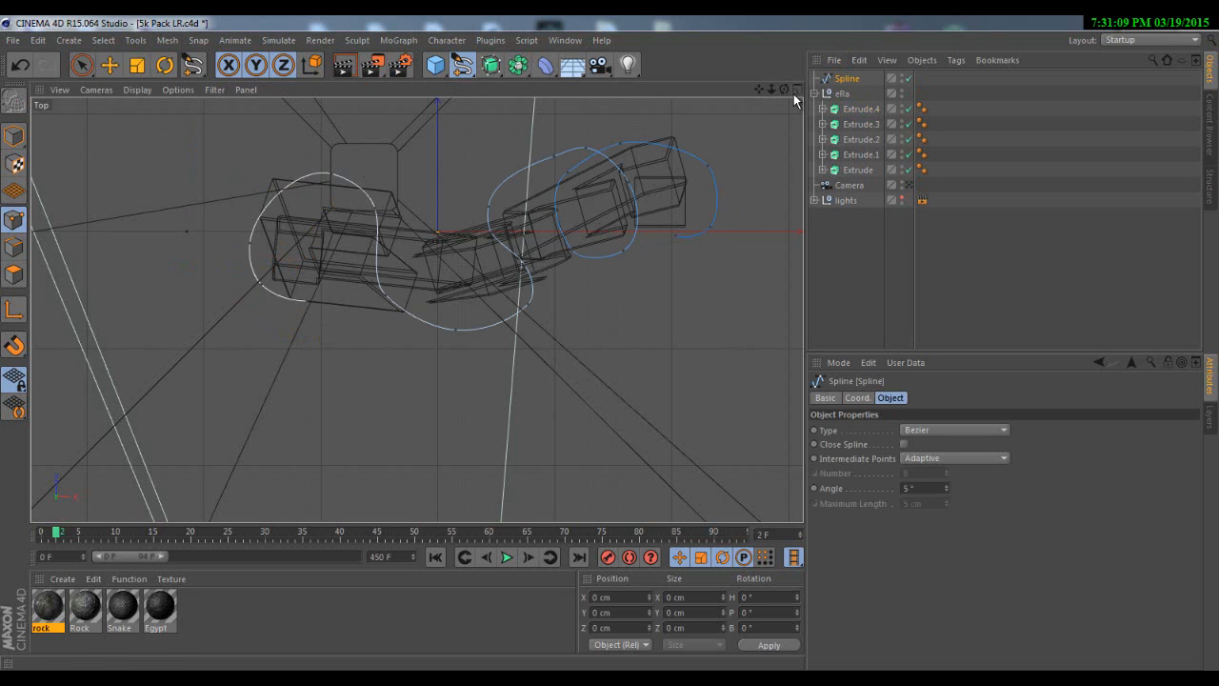
- Lower the spline in the Perspective view to about Y 104 cm so it runs around the letters
{"action": "left_click", "coordinate": [793, 93]}
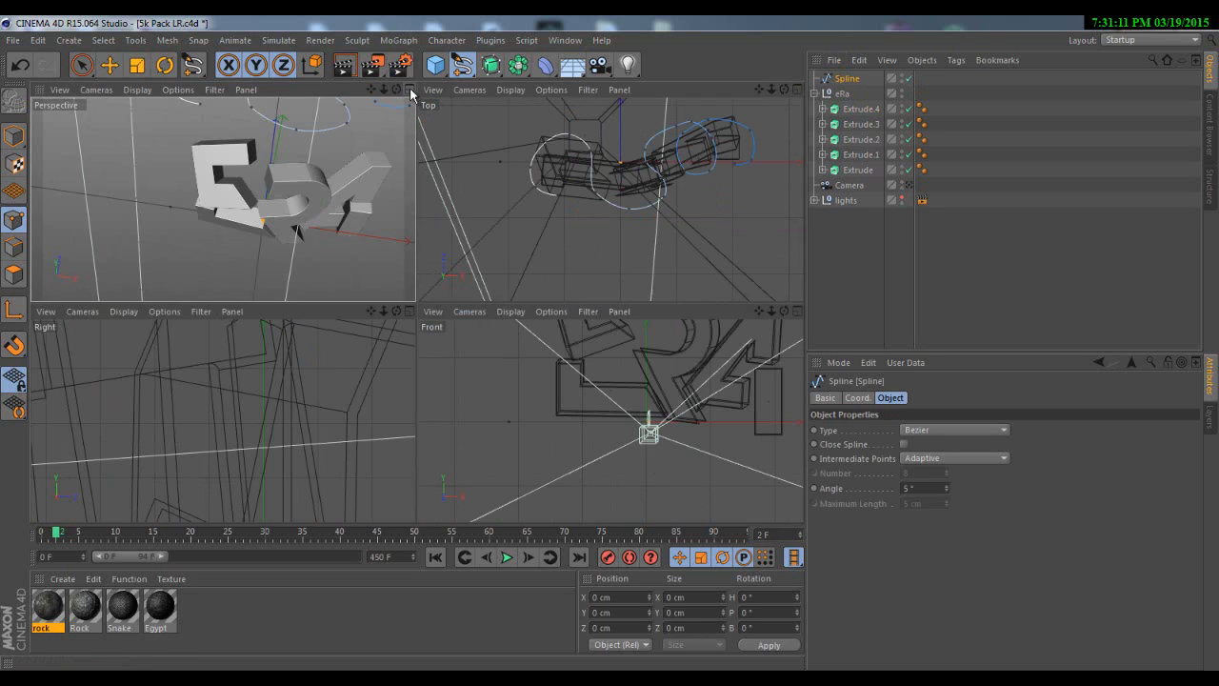
{"action": "left_click", "coordinate": [409, 89]}
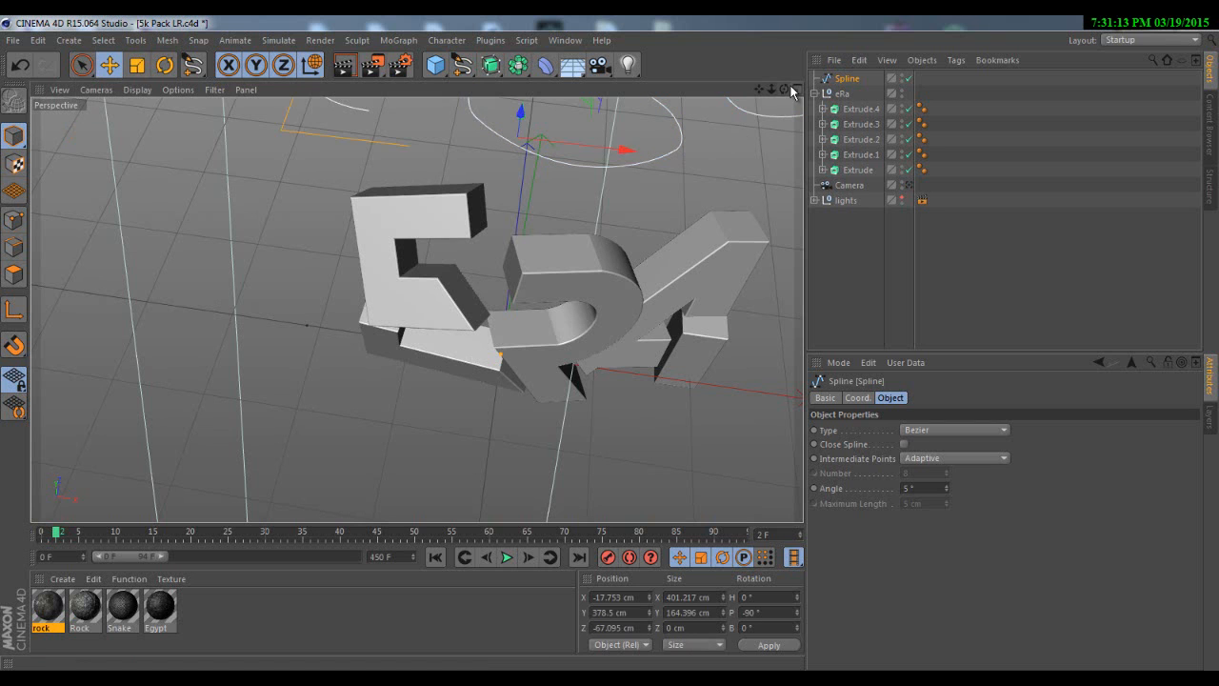
{"action": "left_click_drag", "start_coordinate": [785, 88], "coordinate": [610, 345]}
{"action": "left_click_drag", "start_coordinate": [491, 119], "coordinate": [448, 430]}
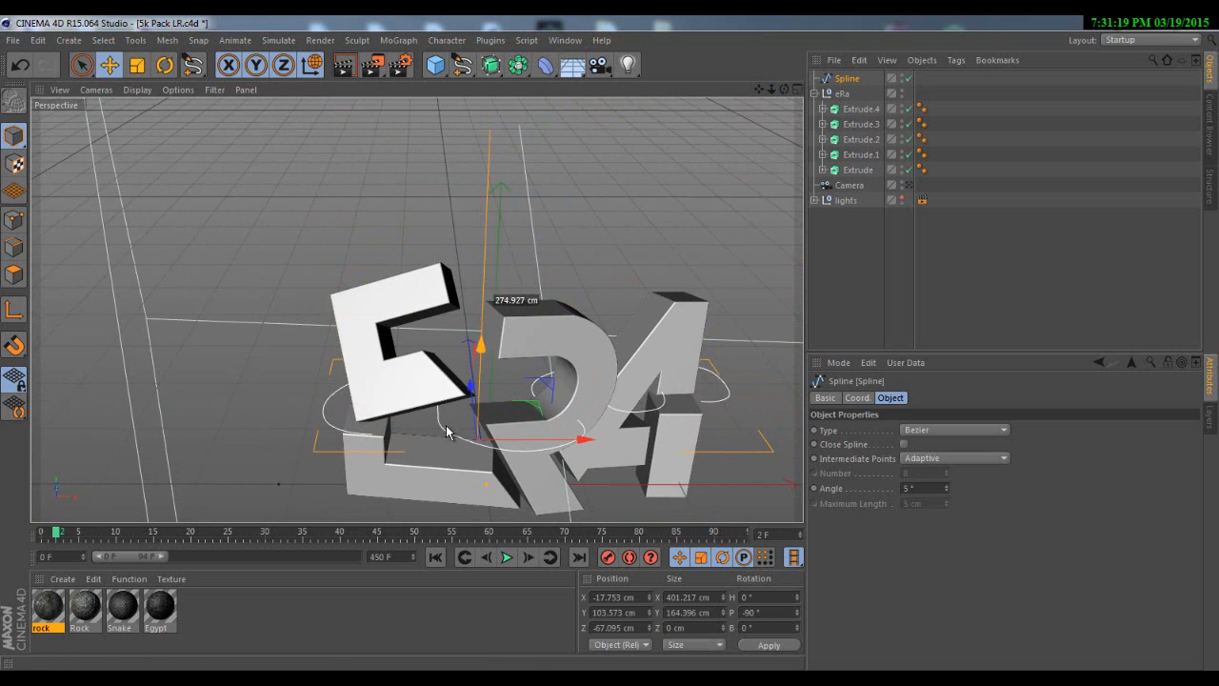
- Raise the spline's starting point beside the E by about 38 cm in point mode
{"action": "left_click_drag", "start_coordinate": [784, 90], "coordinate": [615, 349]}
{"action": "left_click_drag", "start_coordinate": [784, 91], "coordinate": [610, 350]}
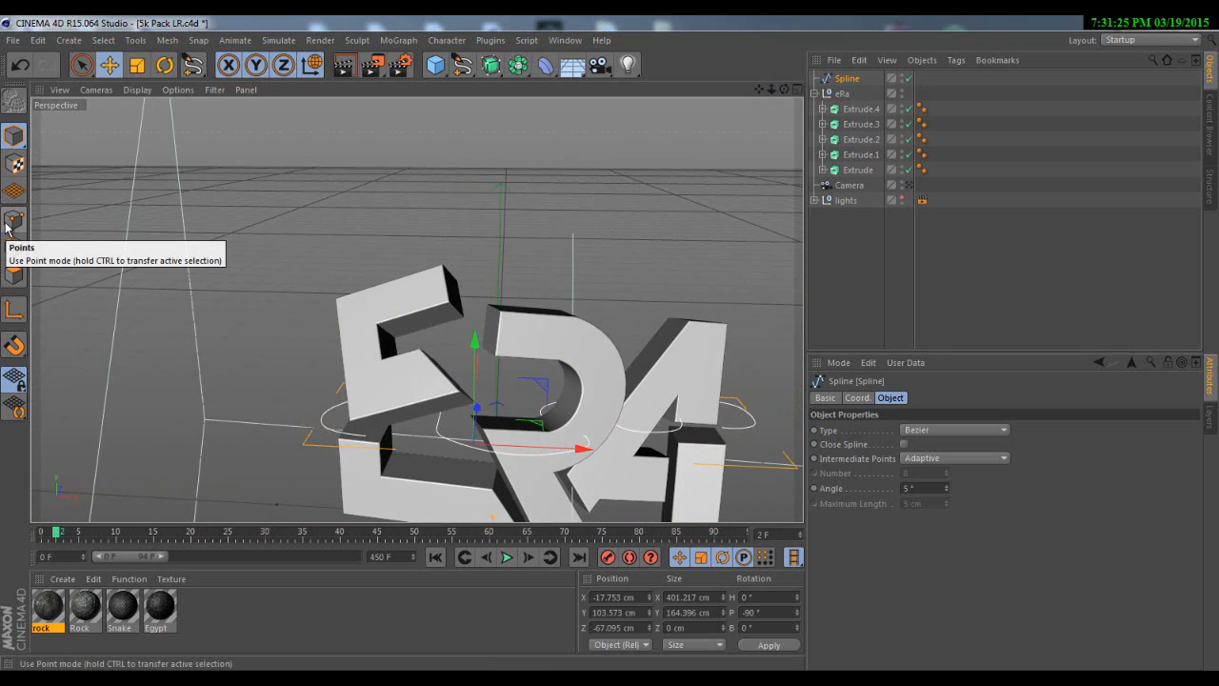
{"action": "left_click", "coordinate": [9, 224]}
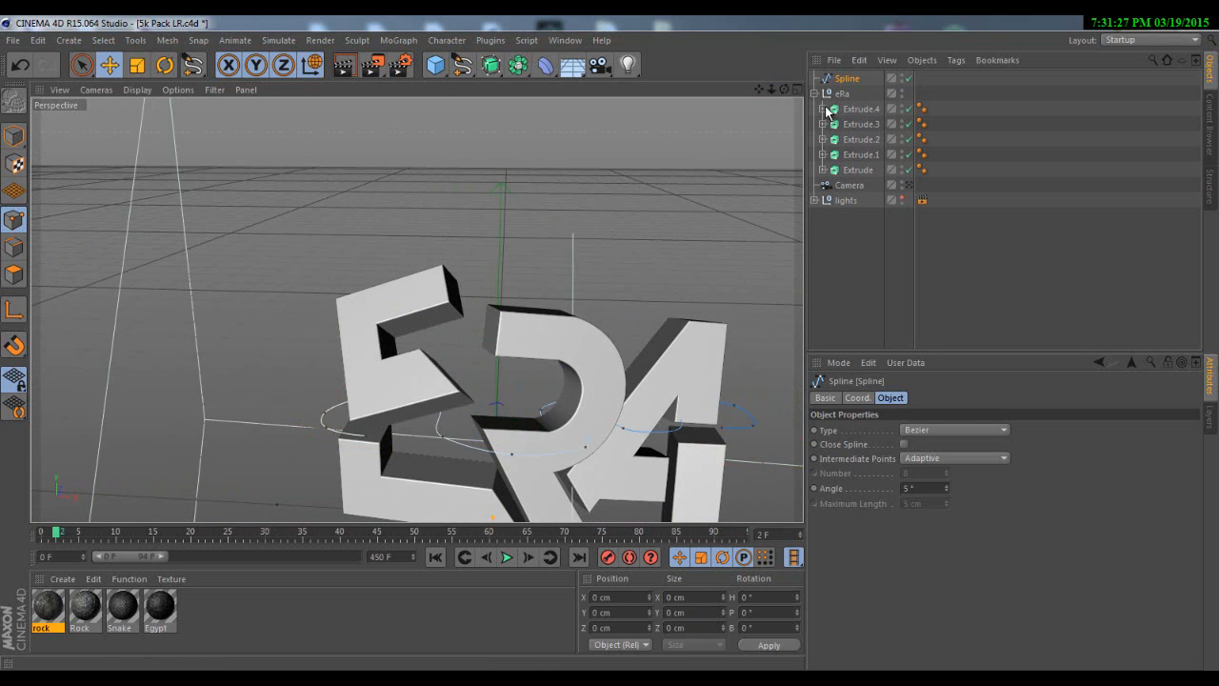
{"action": "left_click_drag", "start_coordinate": [786, 91], "coordinate": [361, 449]}
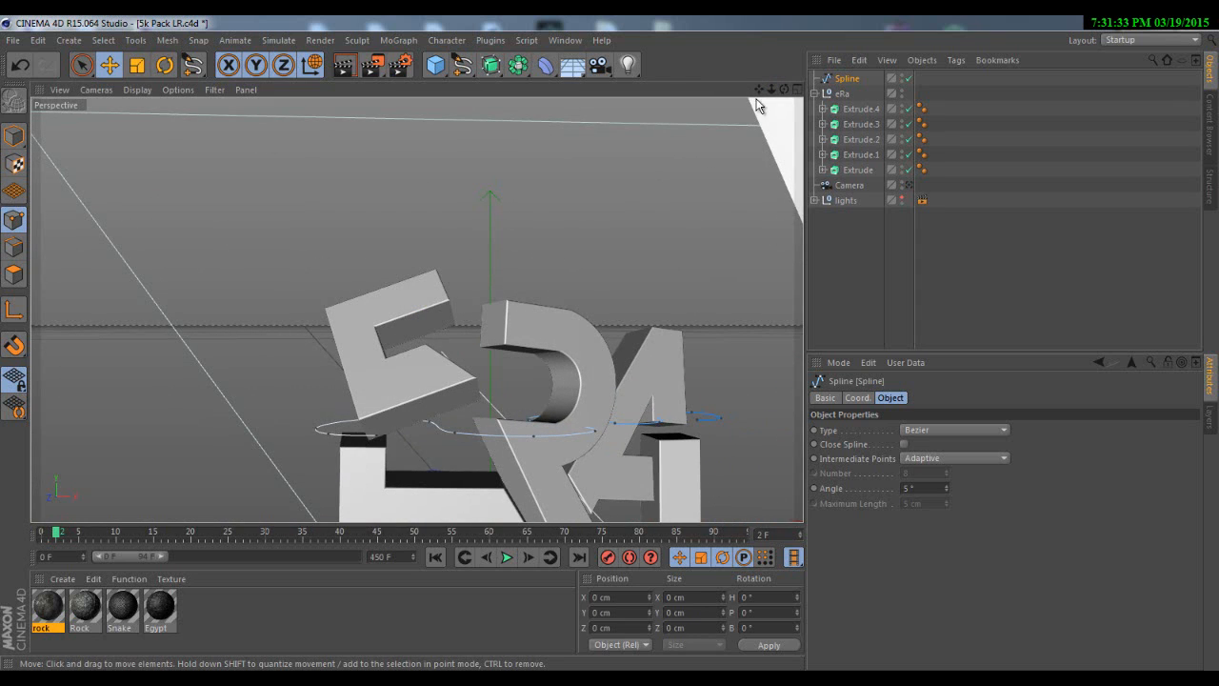
{"action": "left_click_drag", "start_coordinate": [759, 89], "coordinate": [606, 340]}
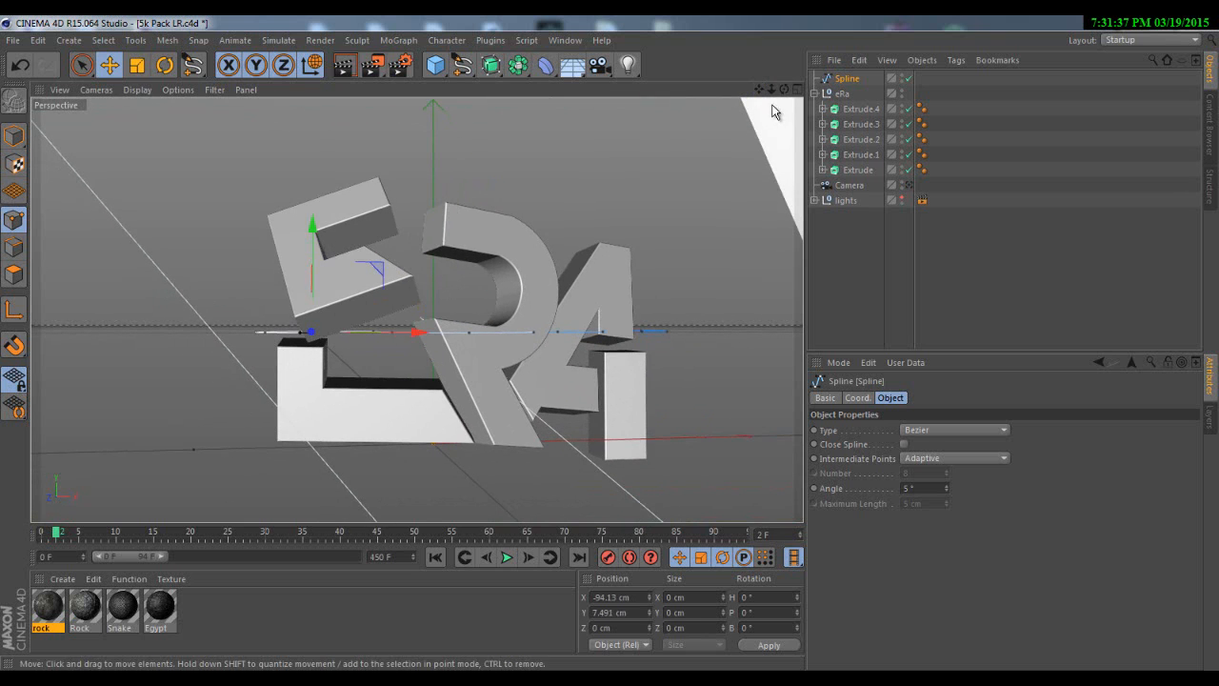
{"action": "left_click_drag", "start_coordinate": [783, 89], "coordinate": [470, 169]}
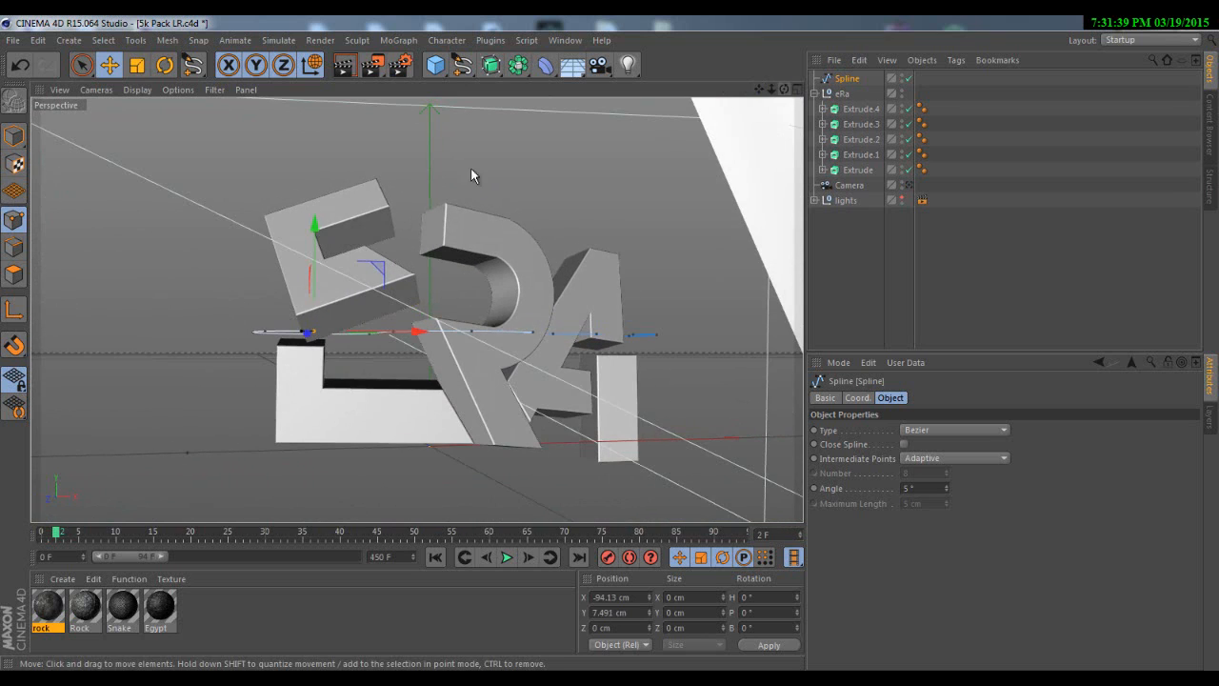
{"action": "left_click_drag", "start_coordinate": [322, 229], "coordinate": [307, 187]}
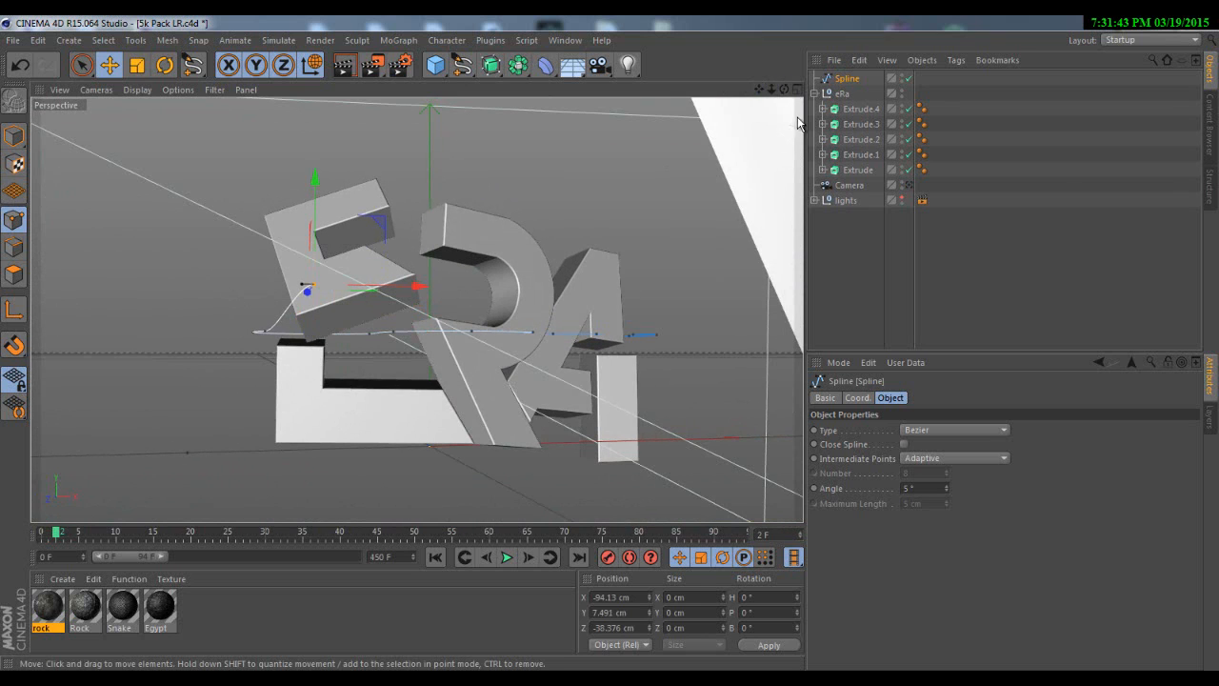
{"action": "left_click_drag", "start_coordinate": [784, 90], "coordinate": [609, 344]}
{"action": "left_click_drag", "start_coordinate": [771, 91], "coordinate": [610, 345]}
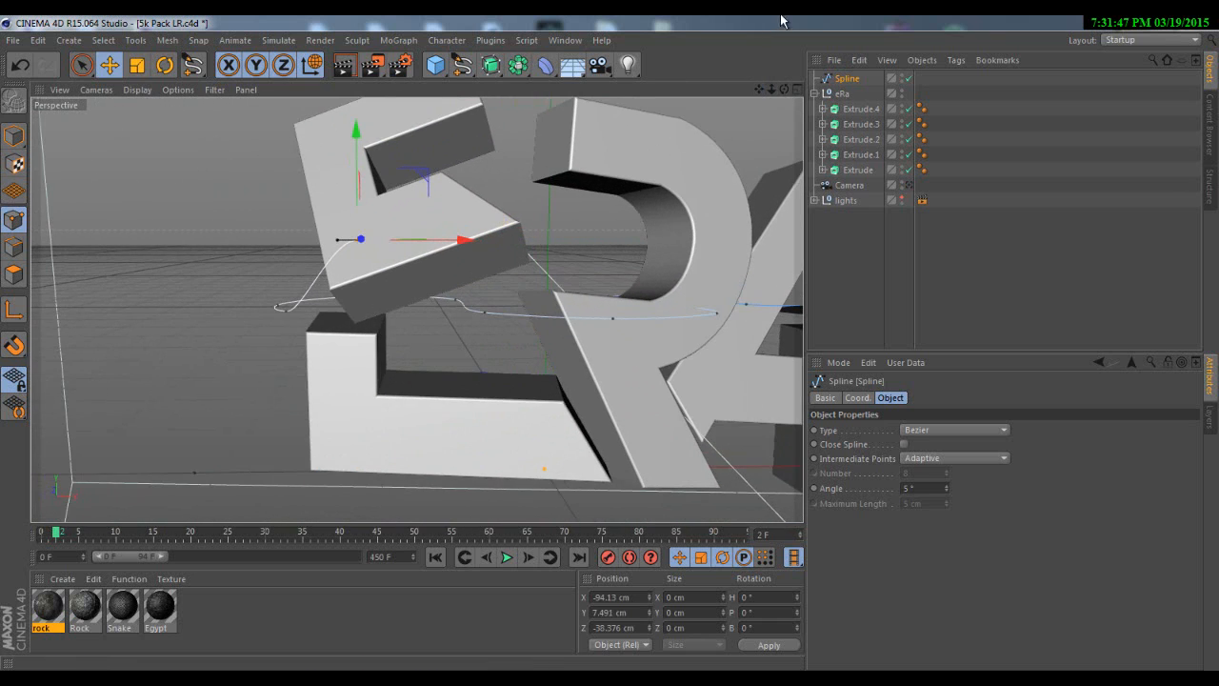
- Shift the spline's start point about 14 cm in depth and adjust the neighbouring points curving around the outer side of the E
{"action": "left_click_drag", "start_coordinate": [784, 90], "coordinate": [612, 342]}
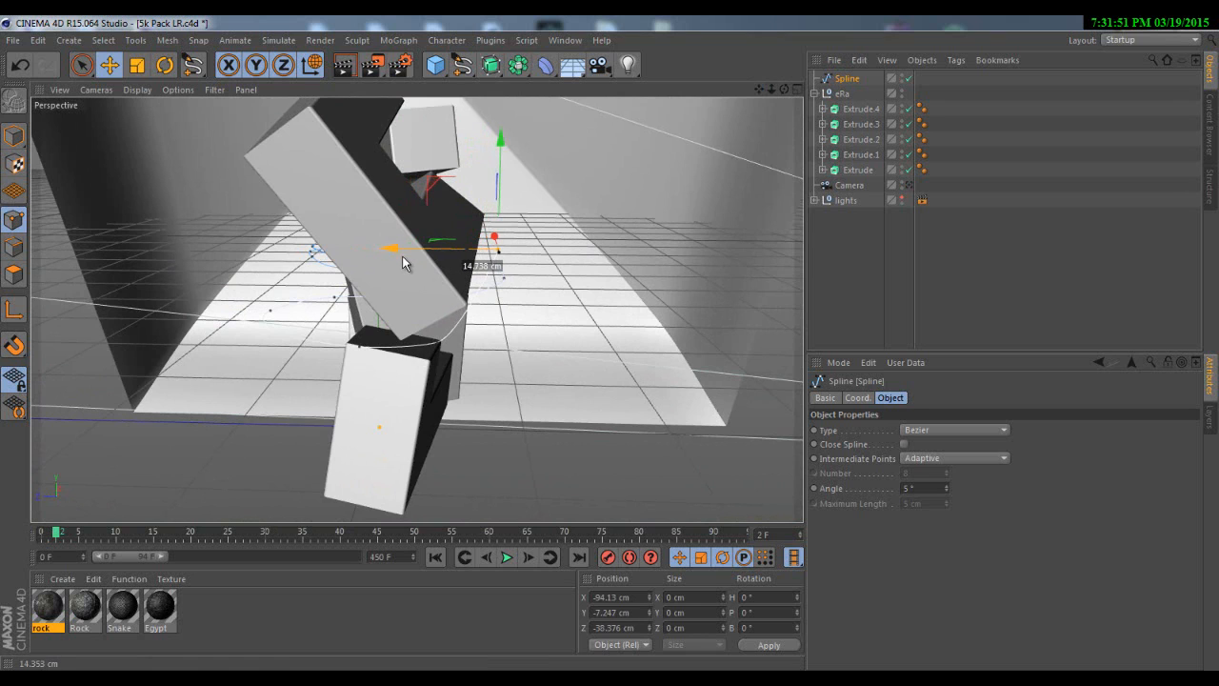
{"action": "left_click_drag", "start_coordinate": [394, 259], "coordinate": [386, 260]}
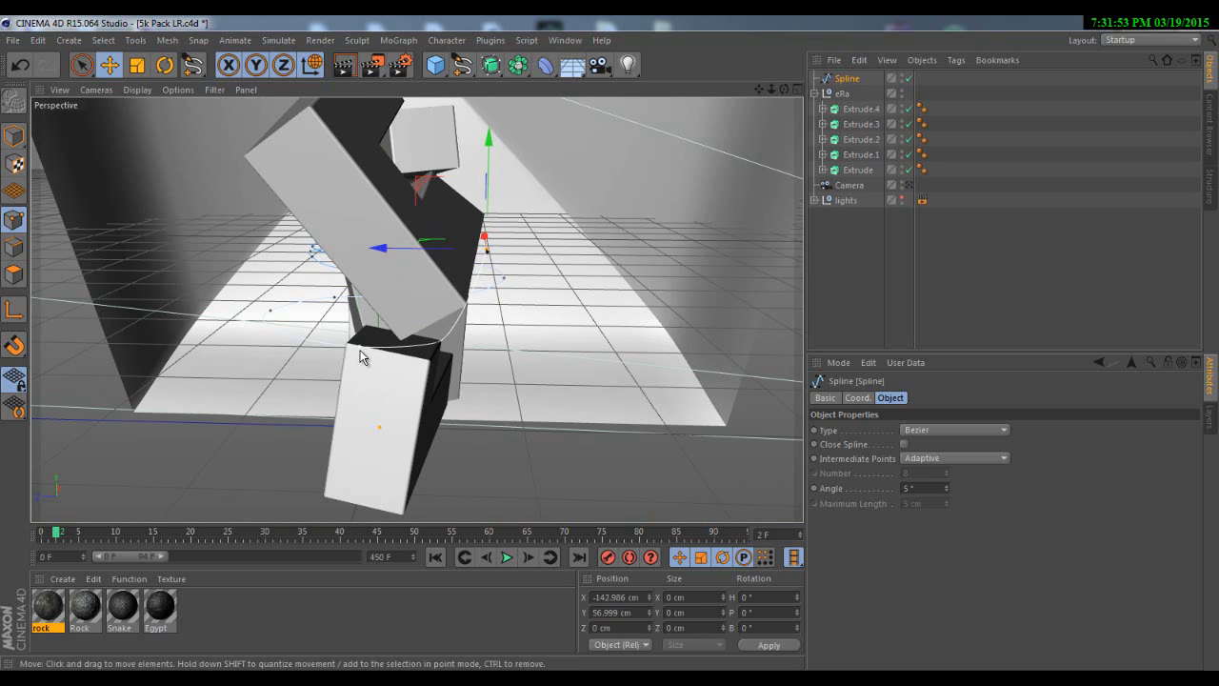
{"action": "left_click_drag", "start_coordinate": [271, 222], "coordinate": [266, 280]}
{"action": "left_click_drag", "start_coordinate": [177, 366], "coordinate": [273, 348]}
{"action": "left_click", "coordinate": [354, 345]}
{"action": "left_click_drag", "start_coordinate": [383, 327], "coordinate": [381, 337]}
- Move the spline point between the E and R about 35 cm toward the R and lower it about 35 cm
{"action": "left_click_drag", "start_coordinate": [784, 89], "coordinate": [428, 302]}
{"action": "left_click", "coordinate": [501, 317]}
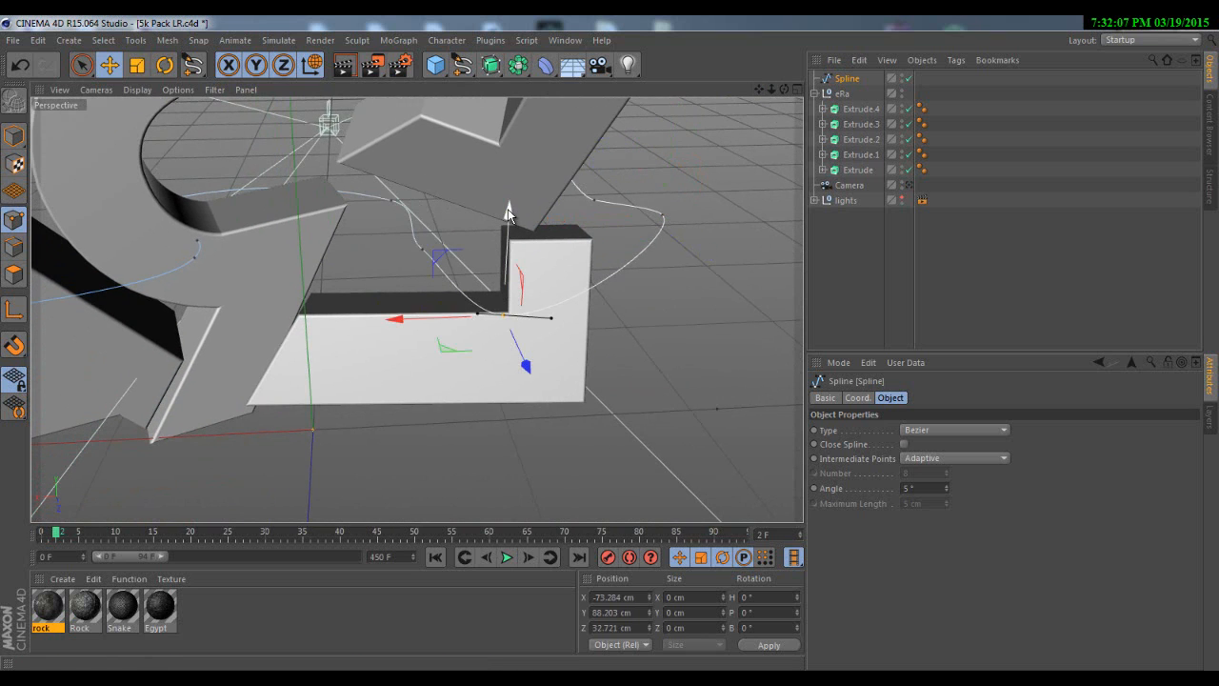
{"action": "left_click", "coordinate": [422, 249]}
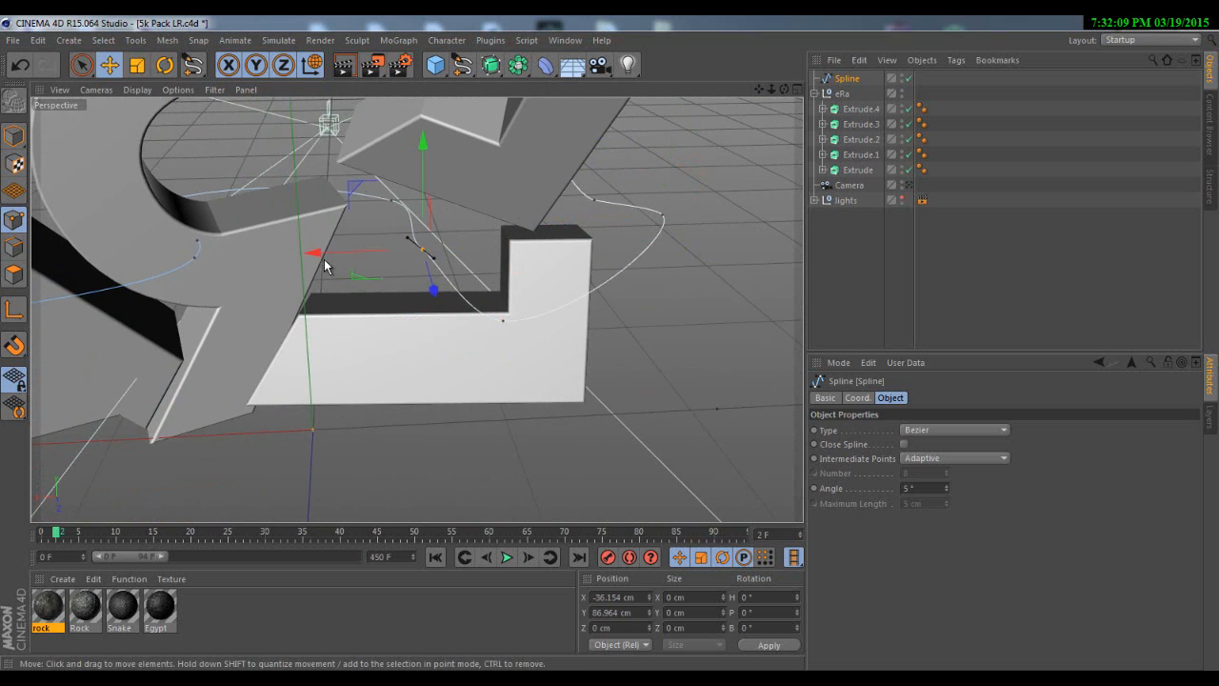
{"action": "left_click_drag", "start_coordinate": [324, 266], "coordinate": [240, 276]}
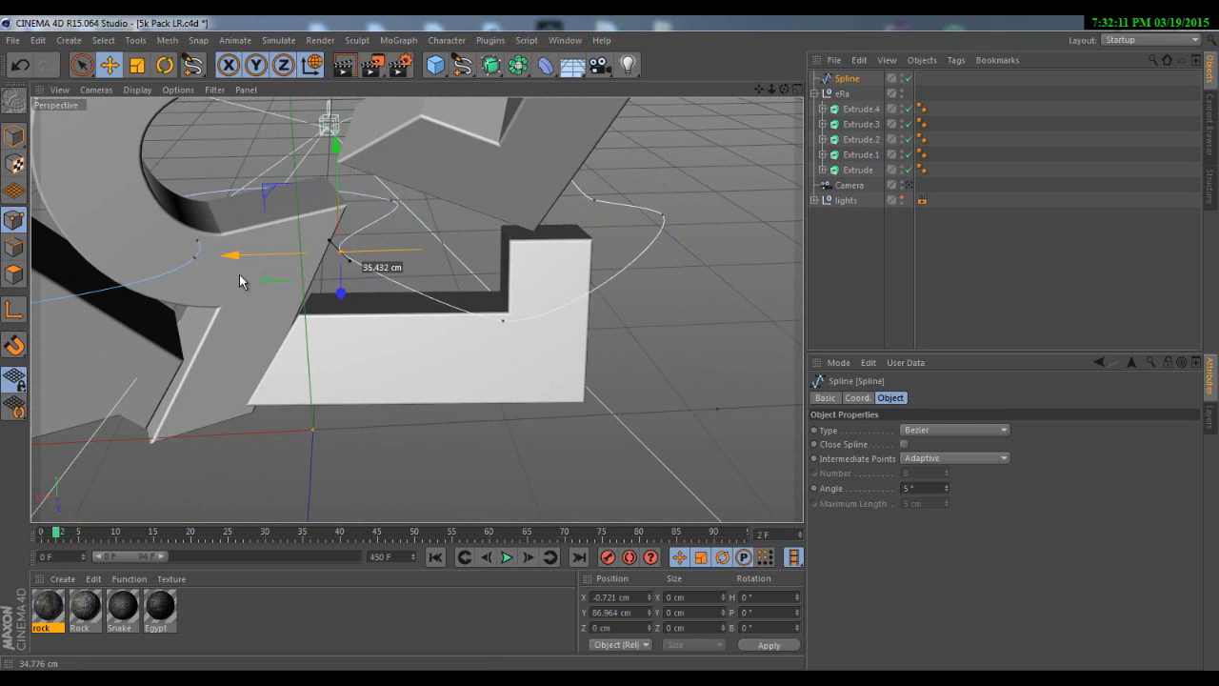
{"action": "left_click_drag", "start_coordinate": [334, 144], "coordinate": [332, 181]}
{"action": "left_click_drag", "start_coordinate": [784, 90], "coordinate": [264, 142]}
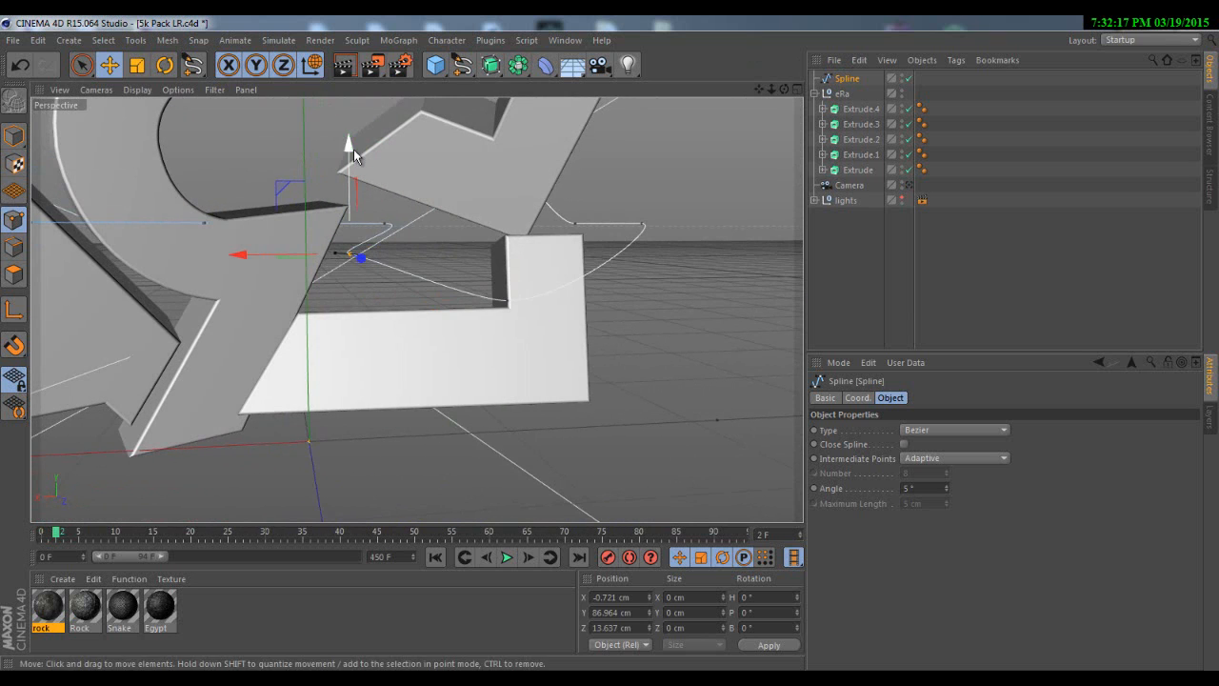
{"action": "left_click_drag", "start_coordinate": [353, 148], "coordinate": [351, 200]}
{"action": "left_click_drag", "start_coordinate": [610, 342], "coordinate": [774, 89]}
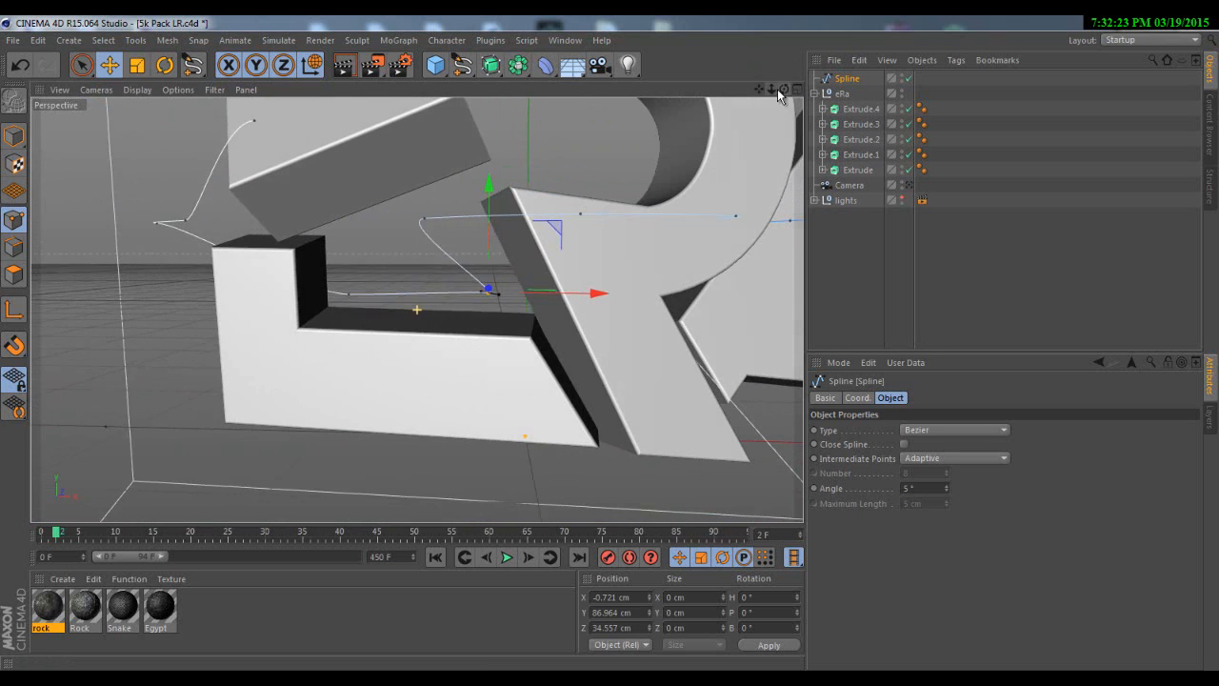
- Move the spline point near the R's inner edge toward the R, and lower the two points above the E's lower piece
{"action": "left_click", "coordinate": [433, 223]}
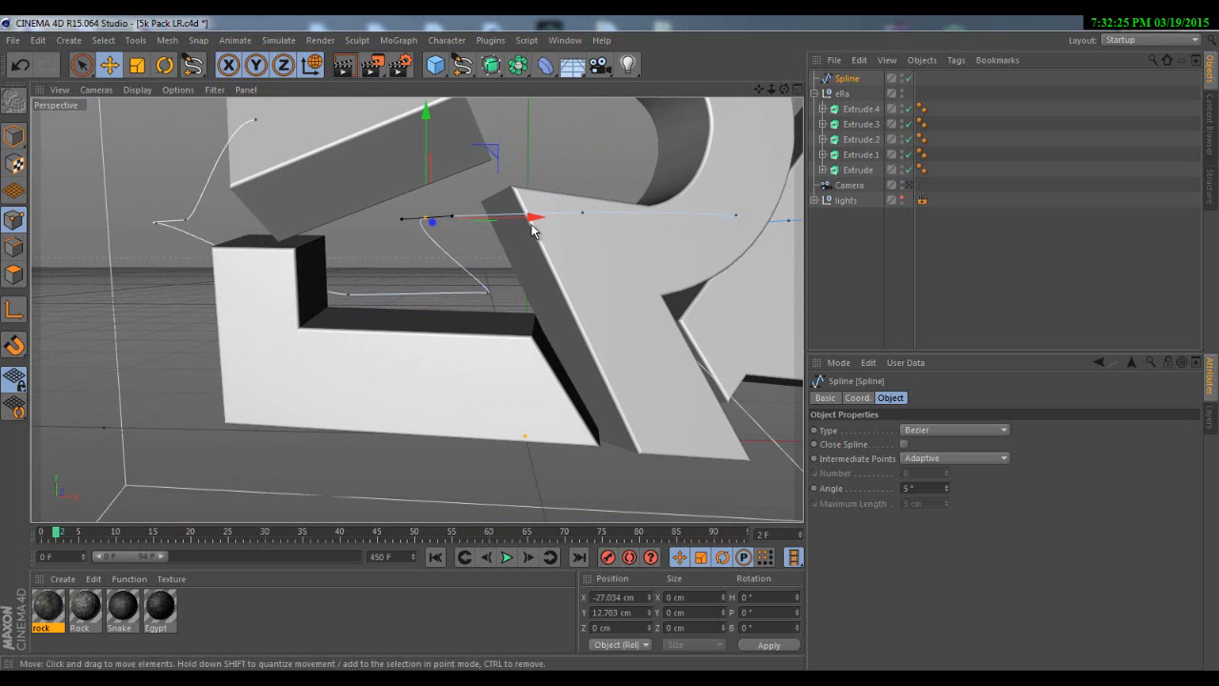
{"action": "left_click_drag", "start_coordinate": [531, 228], "coordinate": [581, 218]}
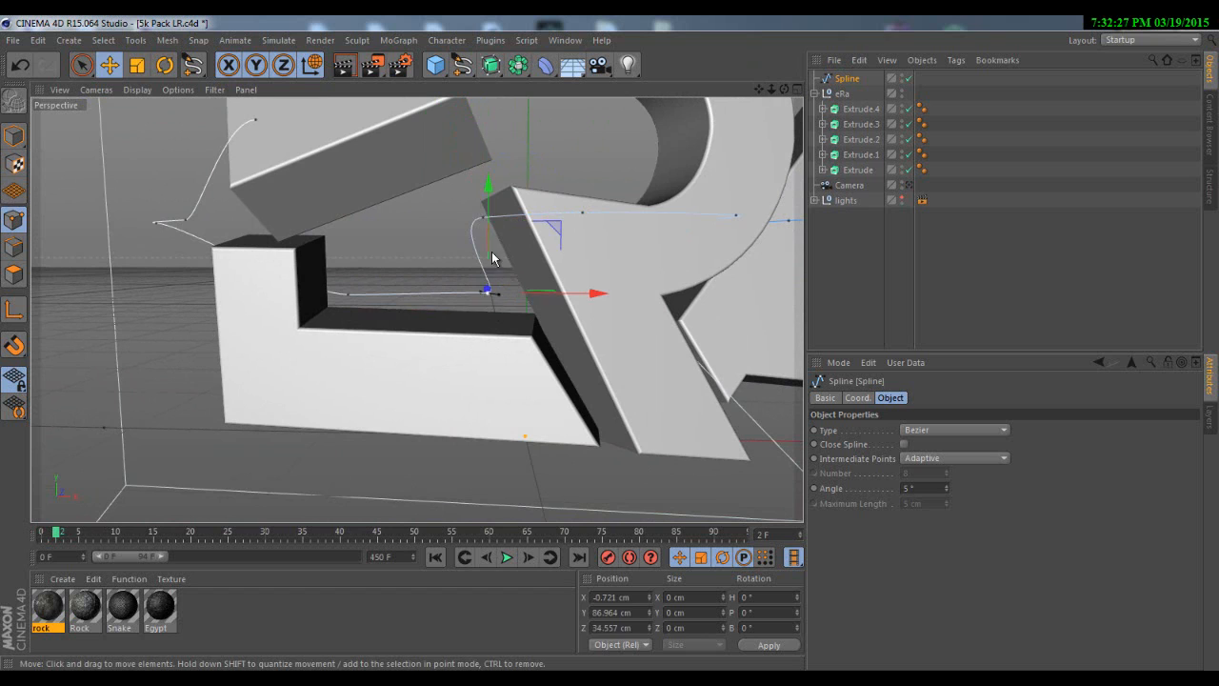
{"action": "left_click_drag", "start_coordinate": [489, 185], "coordinate": [489, 217]}
{"action": "left_click", "coordinate": [347, 290]}
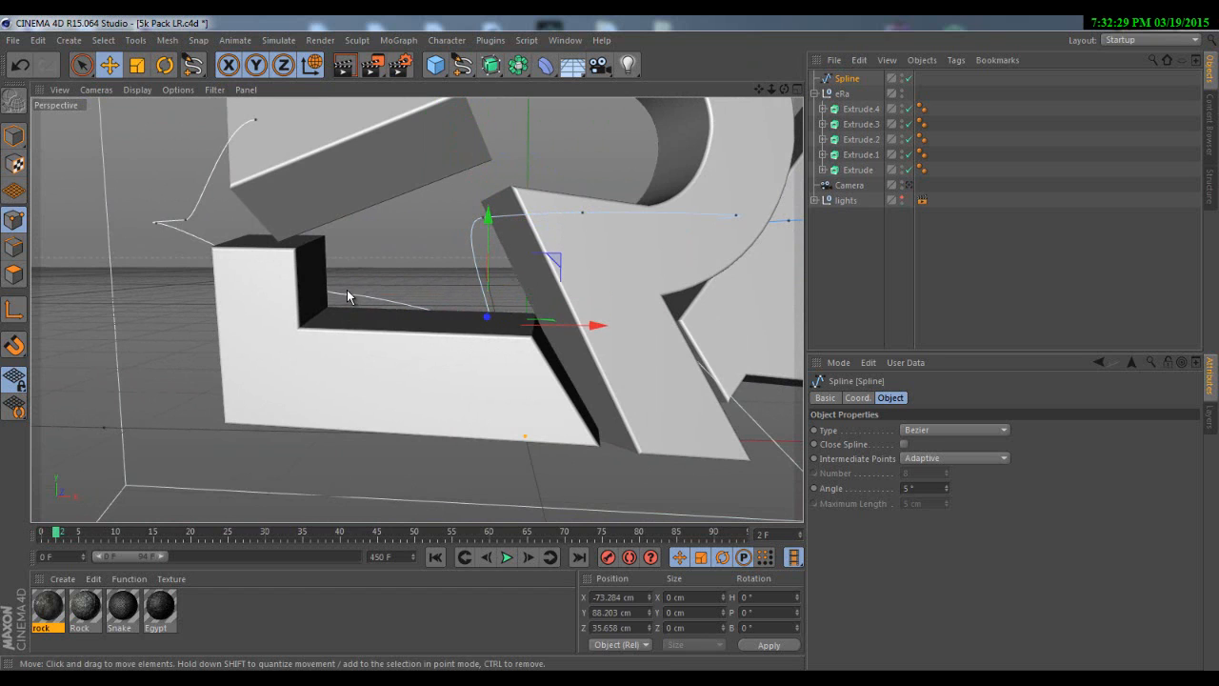
{"action": "left_click_drag", "start_coordinate": [354, 186], "coordinate": [343, 223]}
- Raise the spline point in front of the R's leg by about 12 cm
{"action": "scroll", "coordinate": [344, 223], "scroll_direction": "down", "scroll_amount": 3}
{"action": "mouse_move", "coordinate": [758, 89]}
{"action": "left_mouse_down"}
{"action": "mouse_move", "coordinate": [566, 404]}
{"action": "mouse_move", "coordinate": [361, 385]}
{"action": "left_mouse_up"}
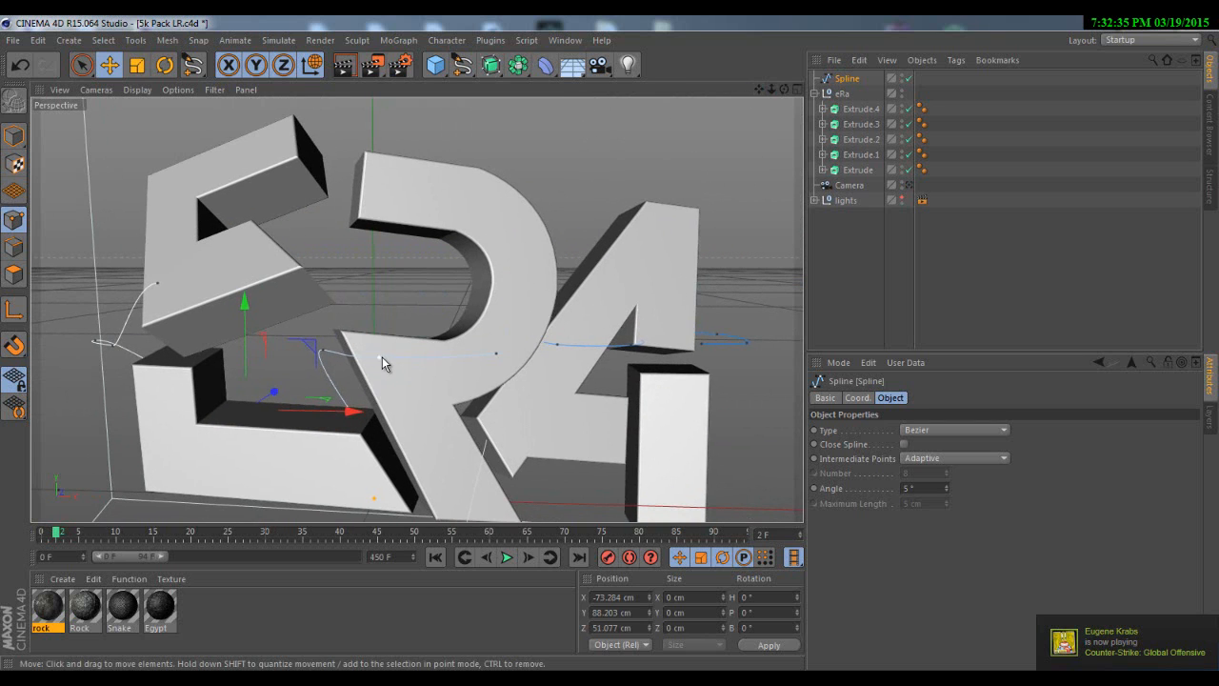
{"action": "mouse_move", "coordinate": [379, 249]}
{"action": "left_mouse_down"}
{"action": "mouse_move", "coordinate": [379, 217]}
{"action": "mouse_move", "coordinate": [379, 234]}
{"action": "left_mouse_up"}
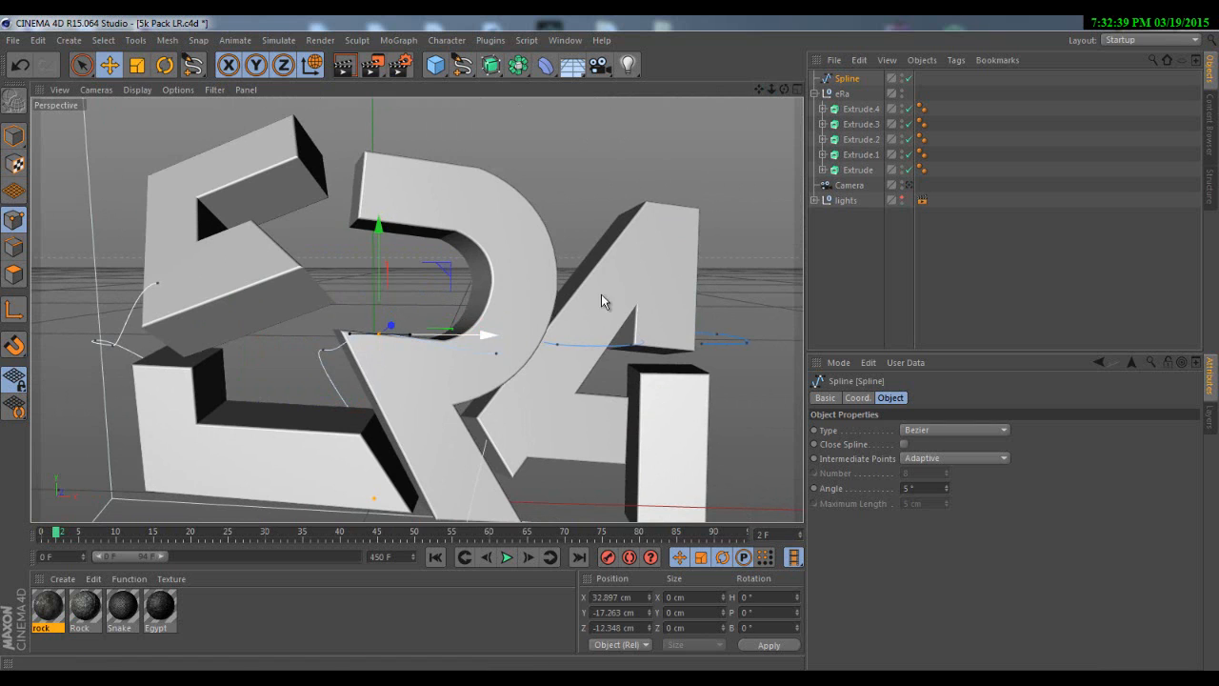
{"action": "left_click_drag", "start_coordinate": [784, 88], "coordinate": [609, 343]}
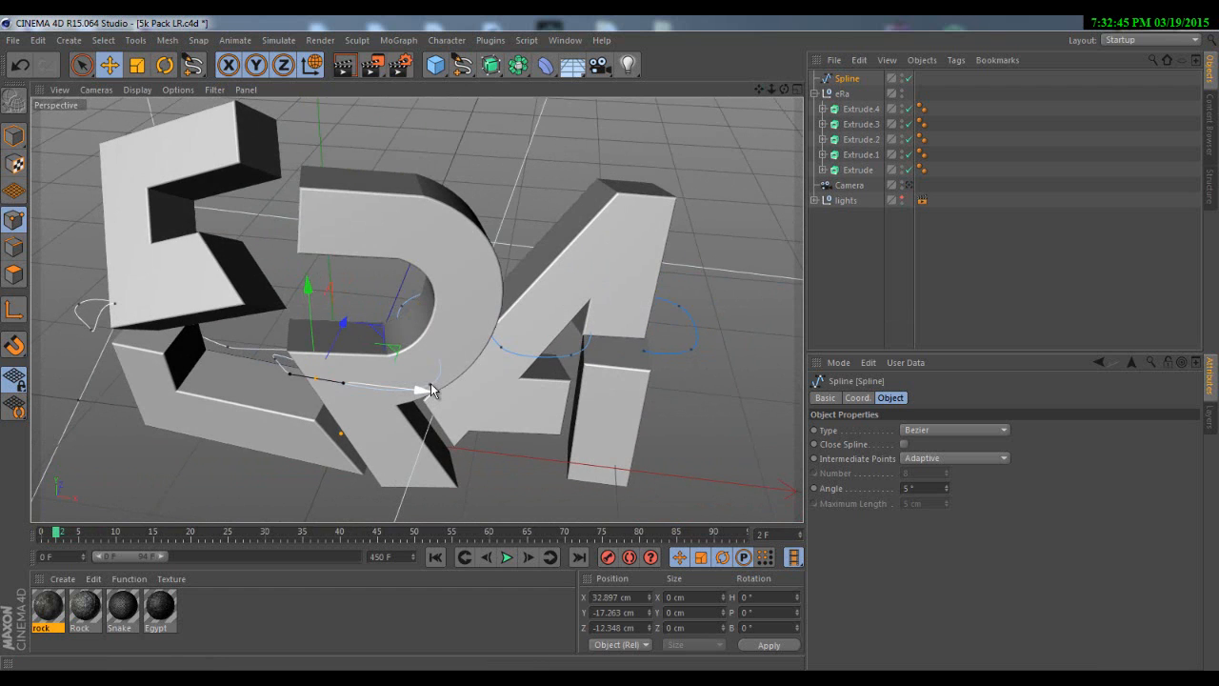
- Raise the spline point in front of the R's bowl by about 42 cm and move it toward the A to about X 144 cm
{"action": "left_click_drag", "start_coordinate": [784, 89], "coordinate": [606, 346]}
{"action": "left_click", "coordinate": [433, 348]}
{"action": "left_click_drag", "start_coordinate": [498, 221], "coordinate": [494, 174]}
{"action": "left_click_drag", "start_coordinate": [596, 275], "coordinate": [629, 275]}
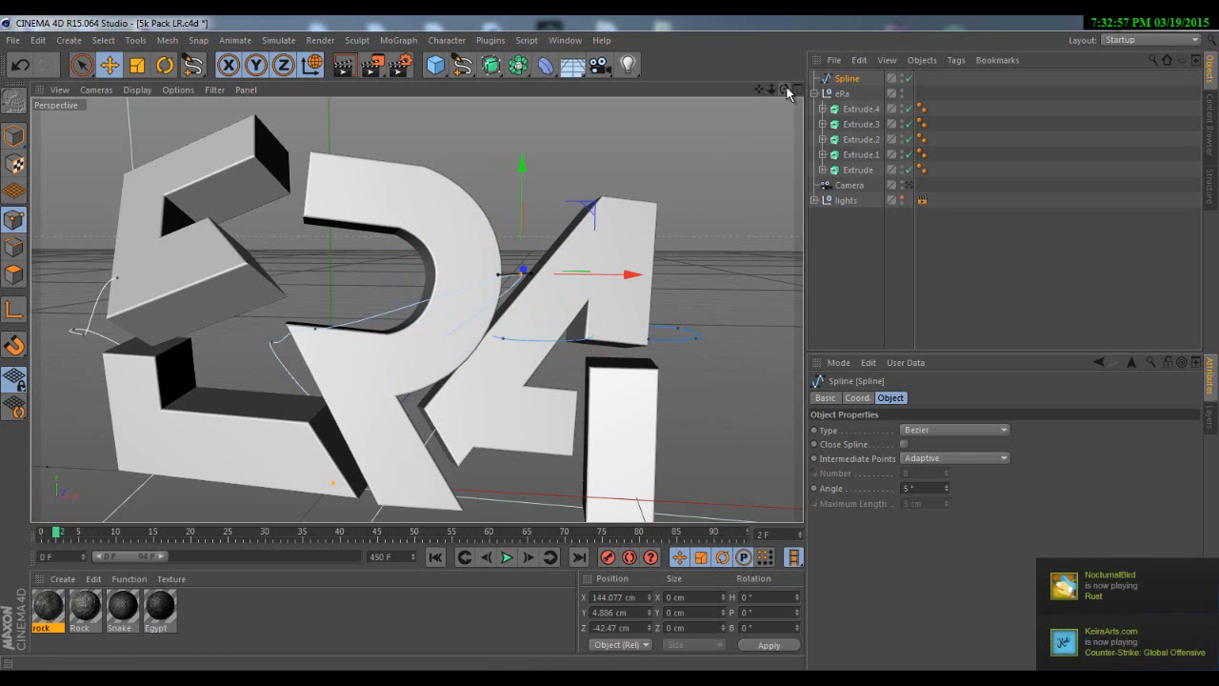
- Move the spline point behind the R toward the A, to about X 116 cm
{"action": "left_click_drag", "start_coordinate": [785, 89], "coordinate": [643, 218]}
{"action": "left_click", "coordinate": [436, 338]}
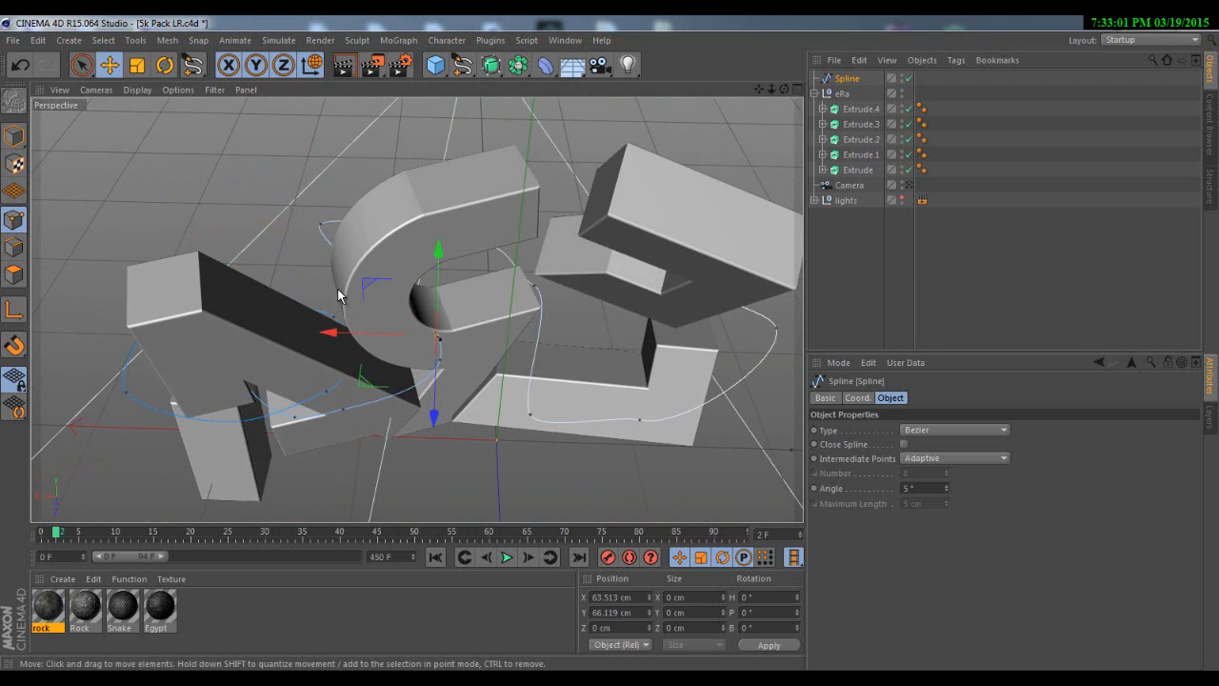
{"action": "left_click_drag", "start_coordinate": [329, 331], "coordinate": [285, 391]}
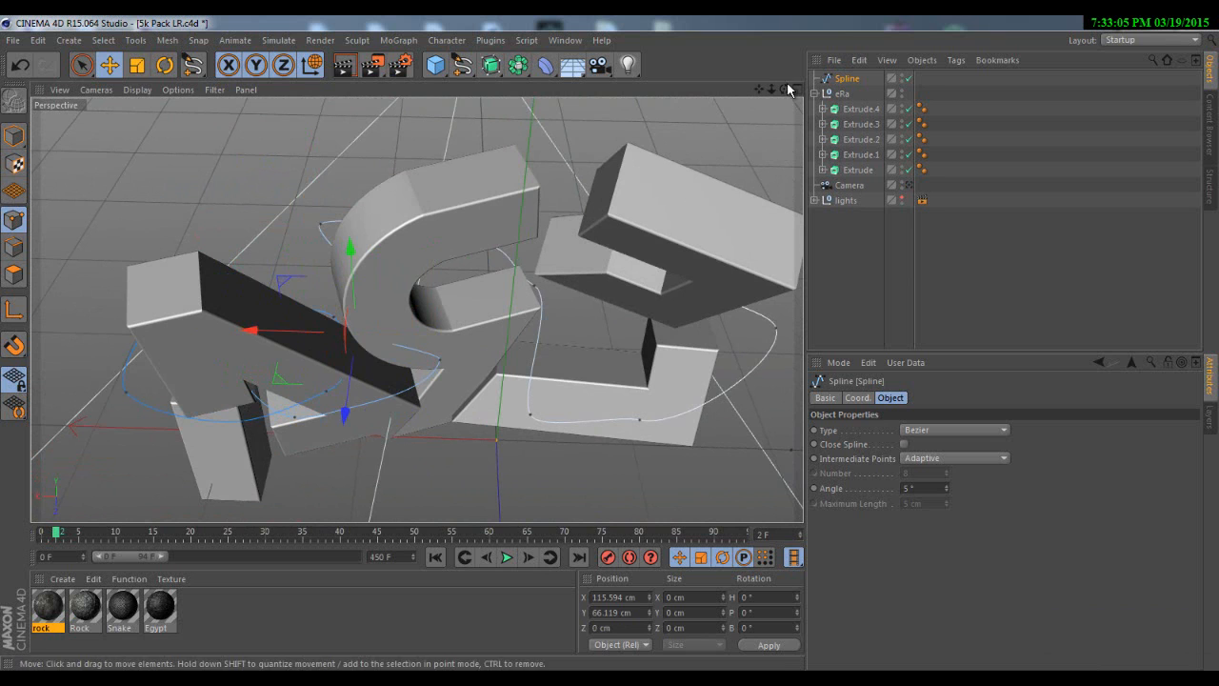
- Disable Extrude.2, the R, to expose the spline, and move the loop point behind it outward toward the A
{"action": "left_click_drag", "start_coordinate": [784, 88], "coordinate": [610, 344]}
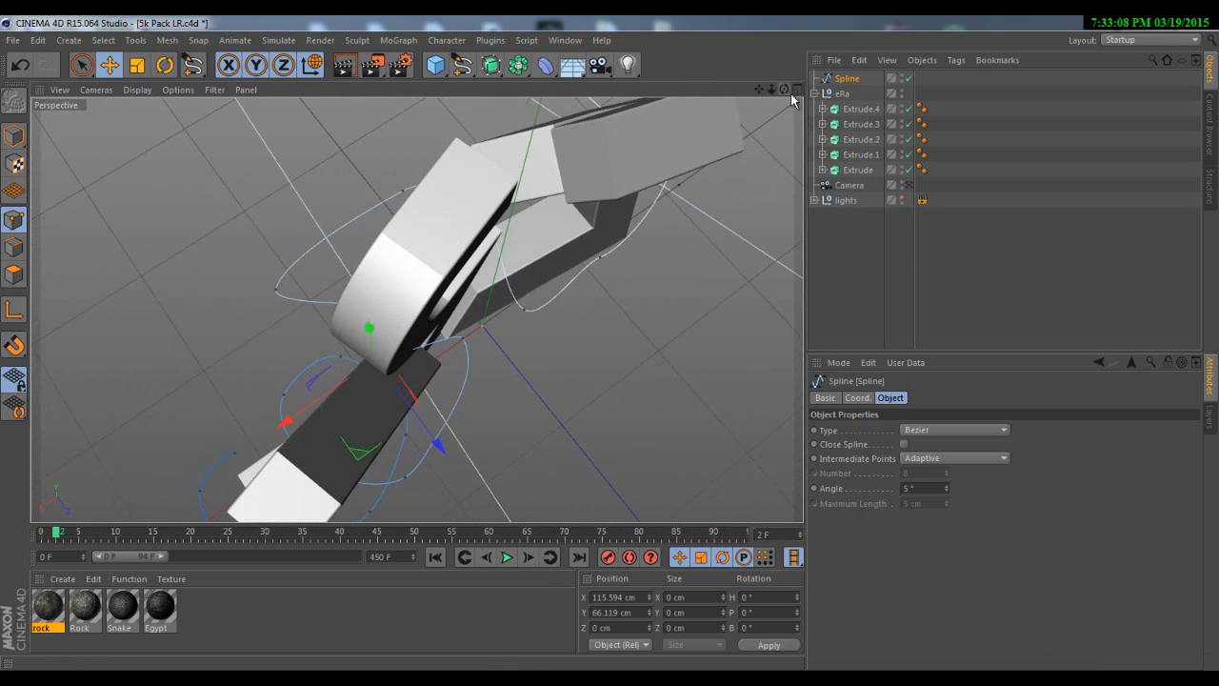
{"action": "left_click", "coordinate": [908, 155]}
{"action": "left_click", "coordinate": [908, 155]}
{"action": "left_click", "coordinate": [908, 154]}
{"action": "left_click", "coordinate": [908, 155]}
{"action": "left_click", "coordinate": [909, 139]}
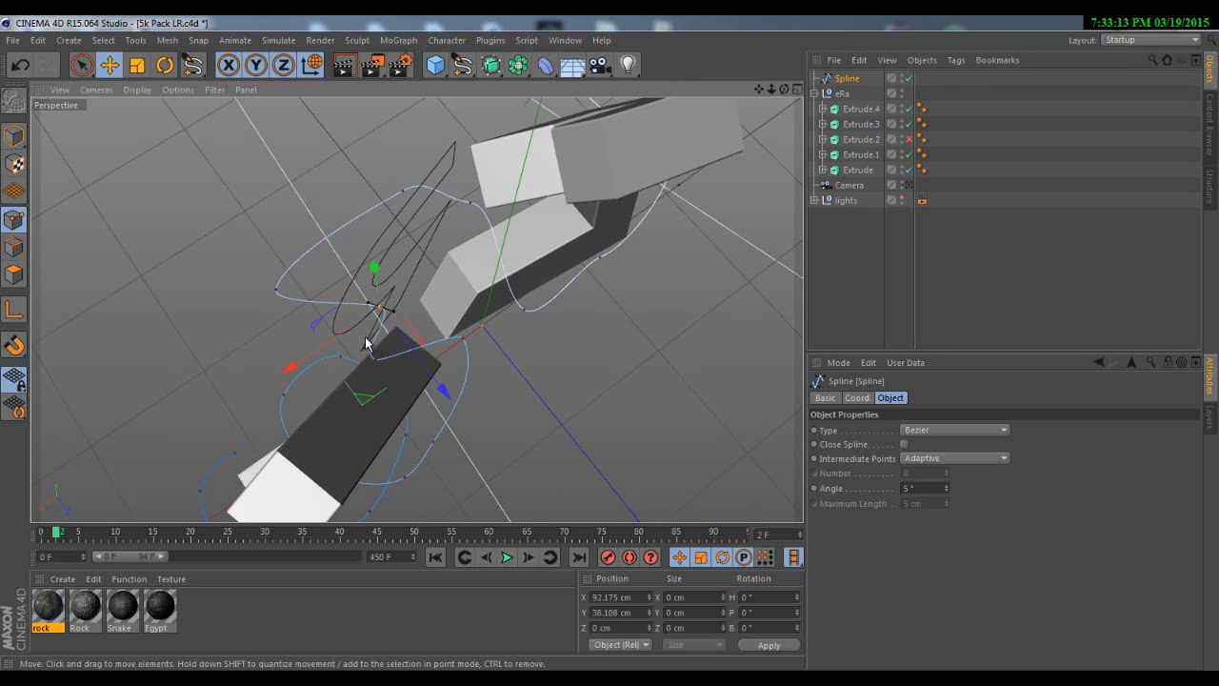
{"action": "left_click_drag", "start_coordinate": [291, 365], "coordinate": [251, 412]}
- Pull the outer loop point beside the R's bowl in to about X 133 cm, Y 21 cm and re-enable Extrude.2
{"action": "left_click", "coordinate": [276, 289]}
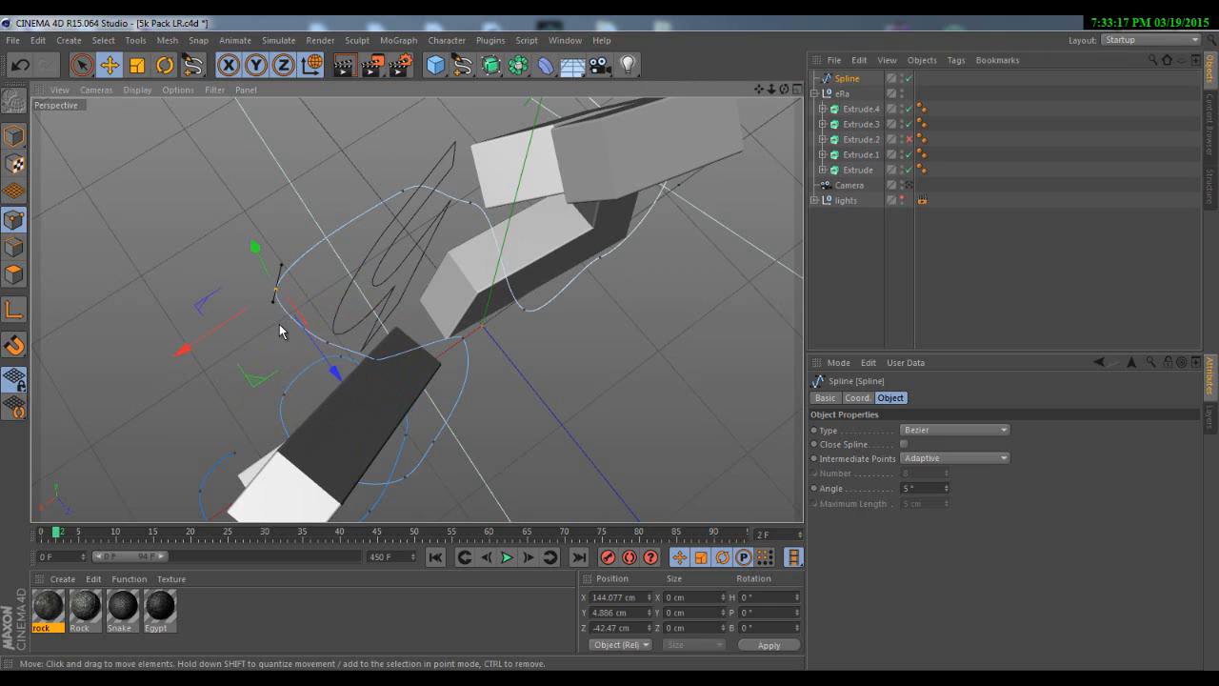
{"action": "left_click_drag", "start_coordinate": [278, 326], "coordinate": [306, 333]}
{"action": "left_click", "coordinate": [908, 140]}
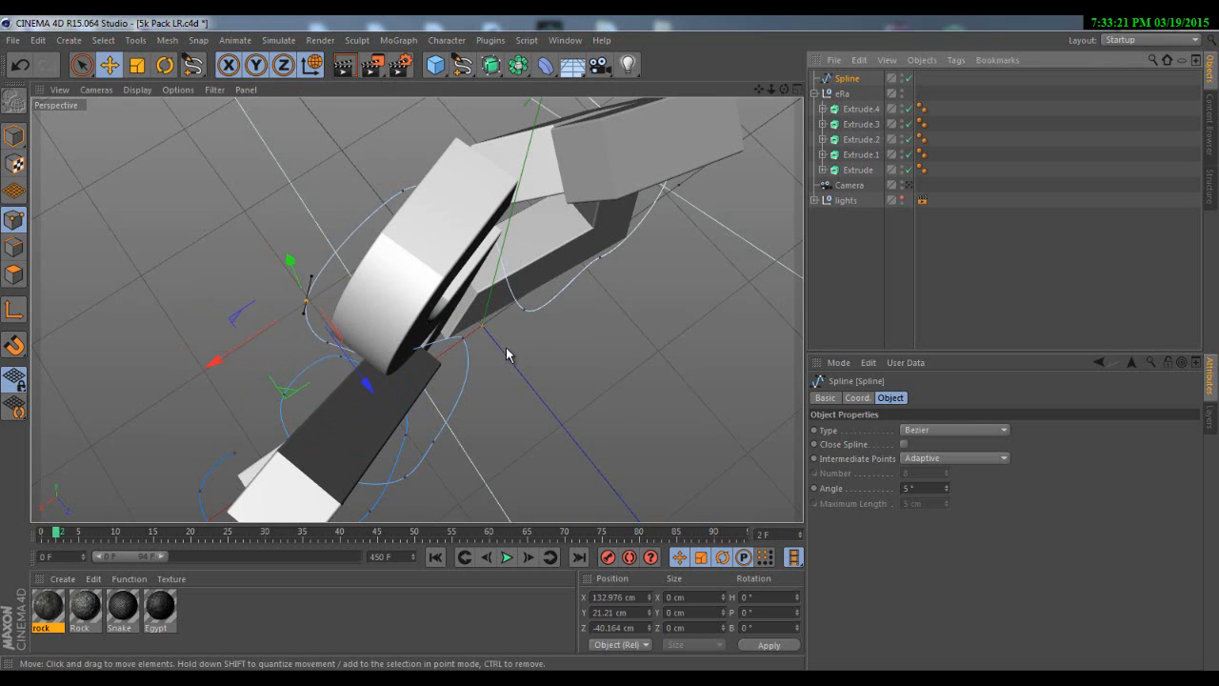
- Shift the spline points behind the R farther toward the A, bringing the one between the letters to about X 126 cm
{"action": "mouse_move", "coordinate": [785, 88]}
{"action": "left_mouse_down"}
{"action": "mouse_move", "coordinate": [609, 343]}
{"action": "mouse_move", "coordinate": [784, 89]}
{"action": "left_mouse_up"}
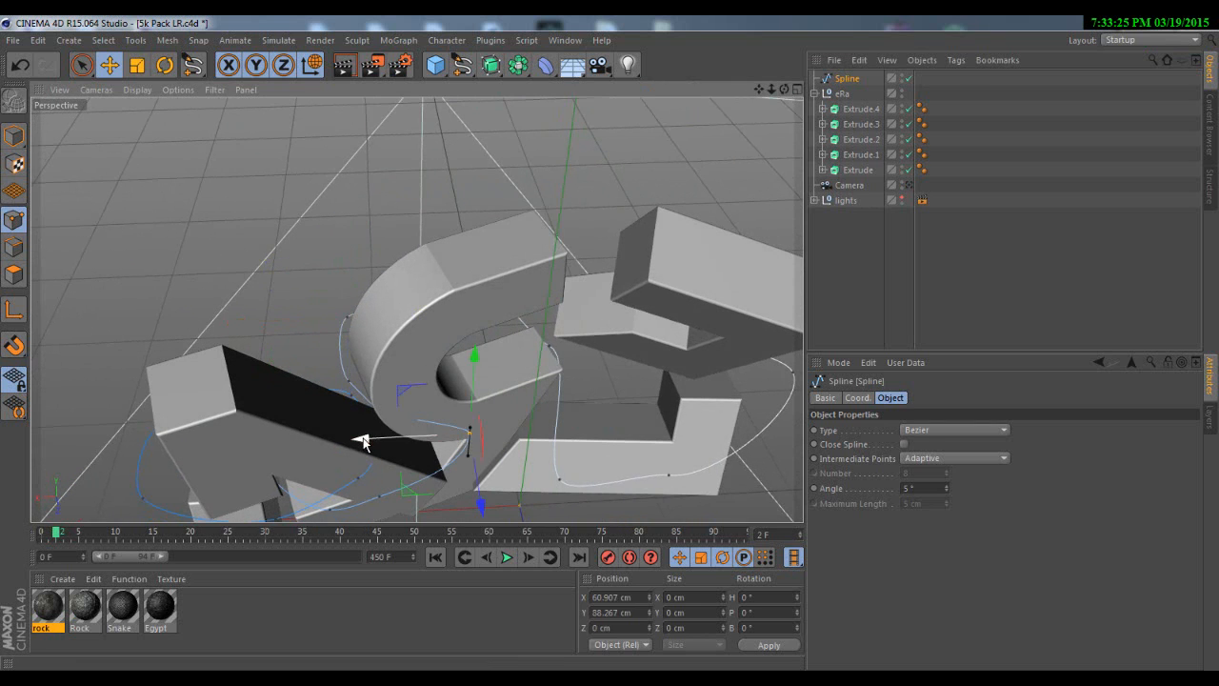
{"action": "left_click_drag", "start_coordinate": [341, 459], "coordinate": [285, 423]}
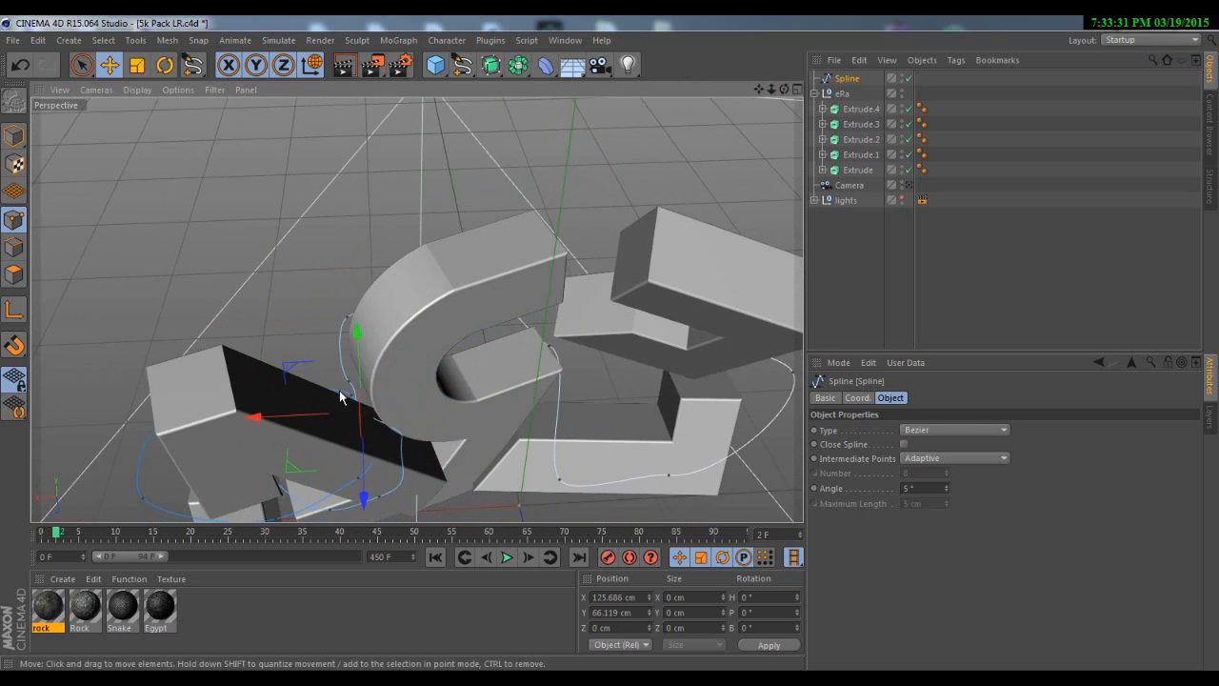
{"action": "left_click_drag", "start_coordinate": [784, 88], "coordinate": [619, 224]}
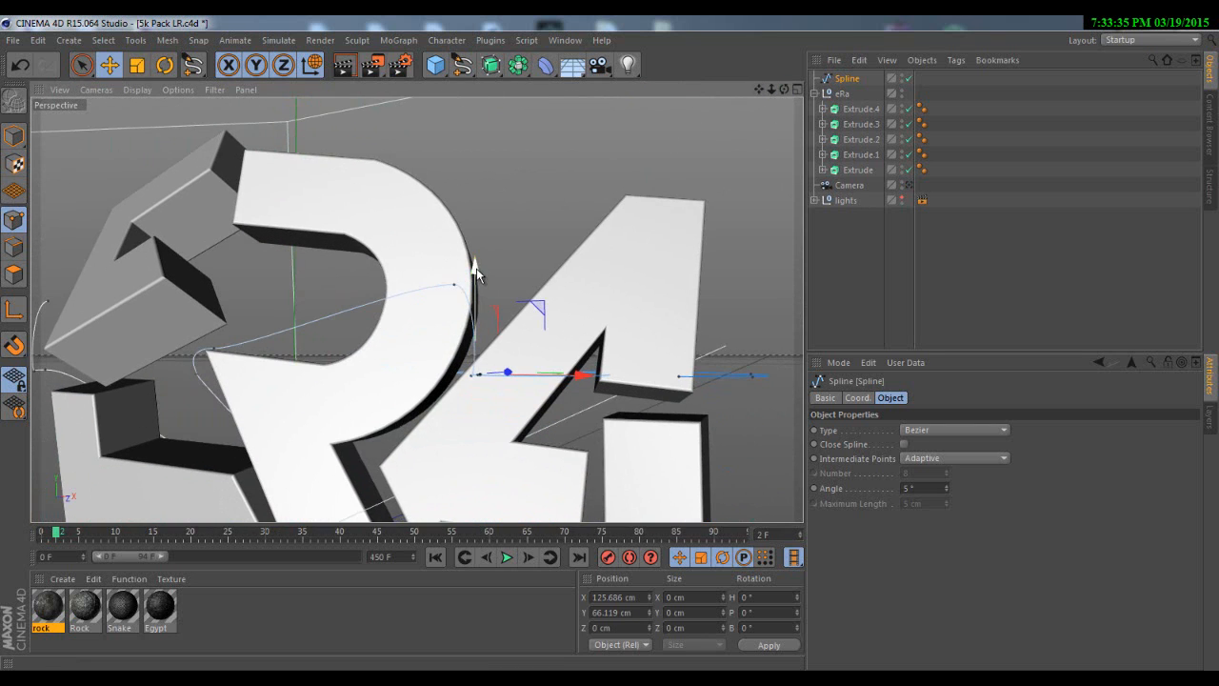
{"action": "left_click_drag", "start_coordinate": [476, 267], "coordinate": [486, 229]}
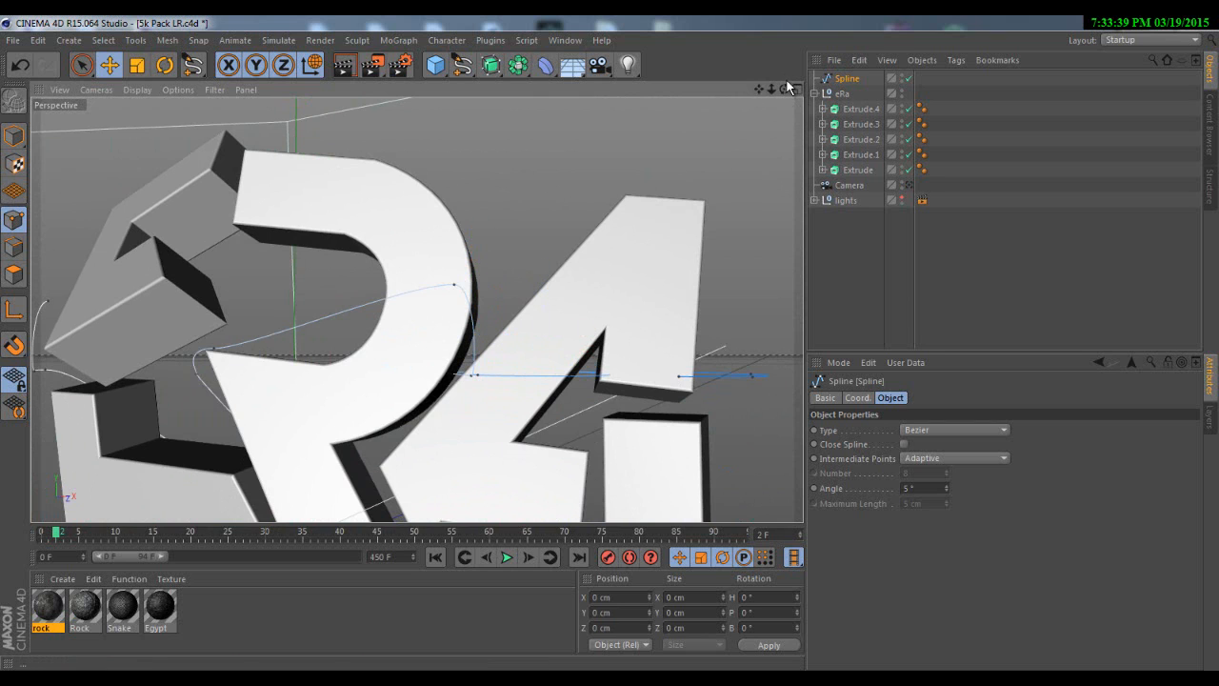
- Move the spline point where the curve passes from the R to the A back toward the R, to about X 121 cm
{"action": "left_click_drag", "start_coordinate": [781, 88], "coordinate": [505, 352]}
{"action": "left_click_drag", "start_coordinate": [782, 92], "coordinate": [629, 386]}
{"action": "left_click", "coordinate": [631, 373]}
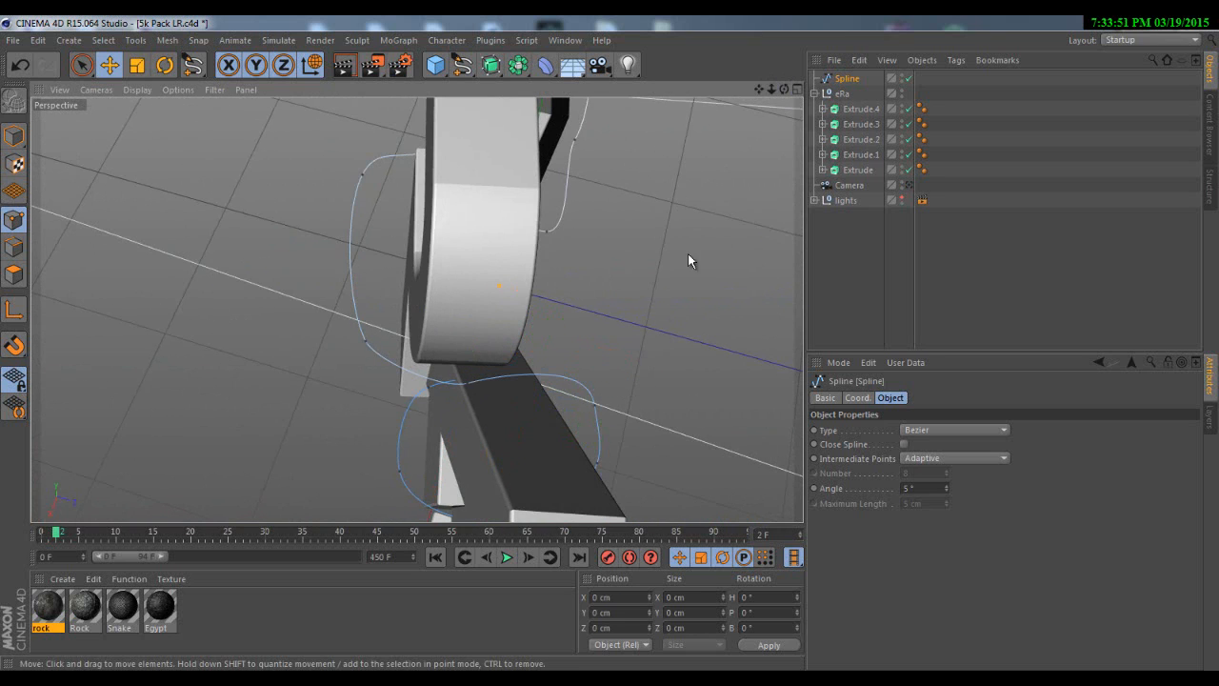
{"action": "left_click_drag", "start_coordinate": [614, 338], "coordinate": [610, 340]}
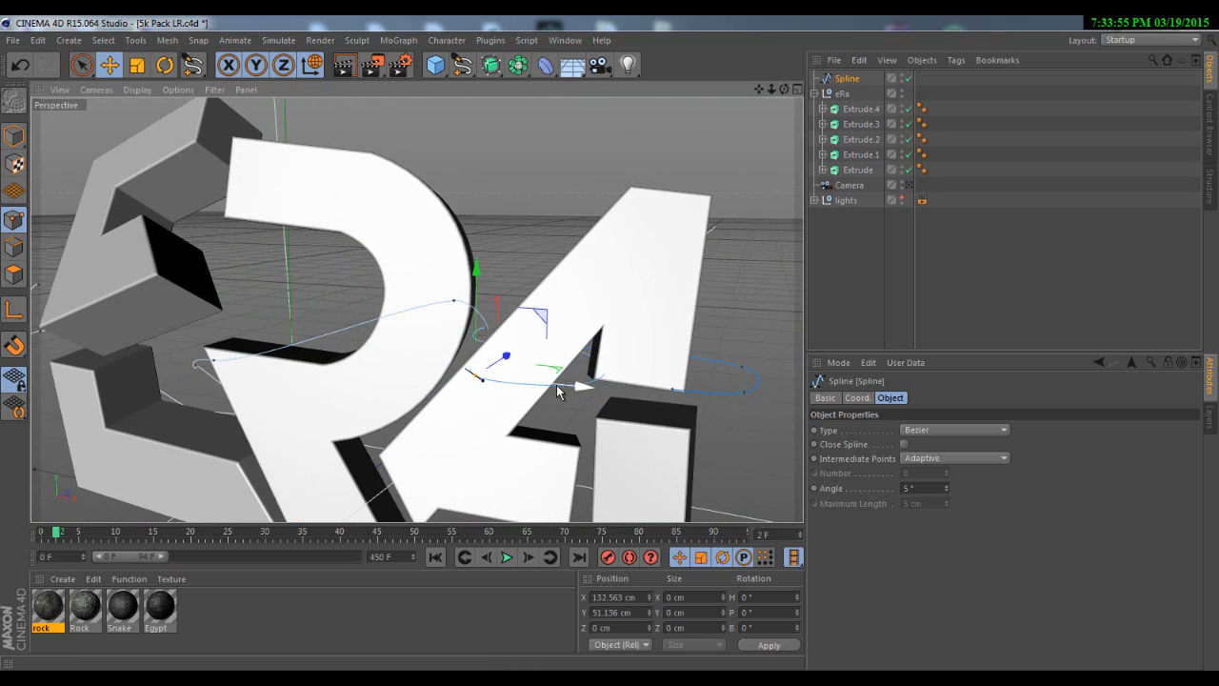
{"action": "left_click_drag", "start_coordinate": [558, 386], "coordinate": [544, 400]}
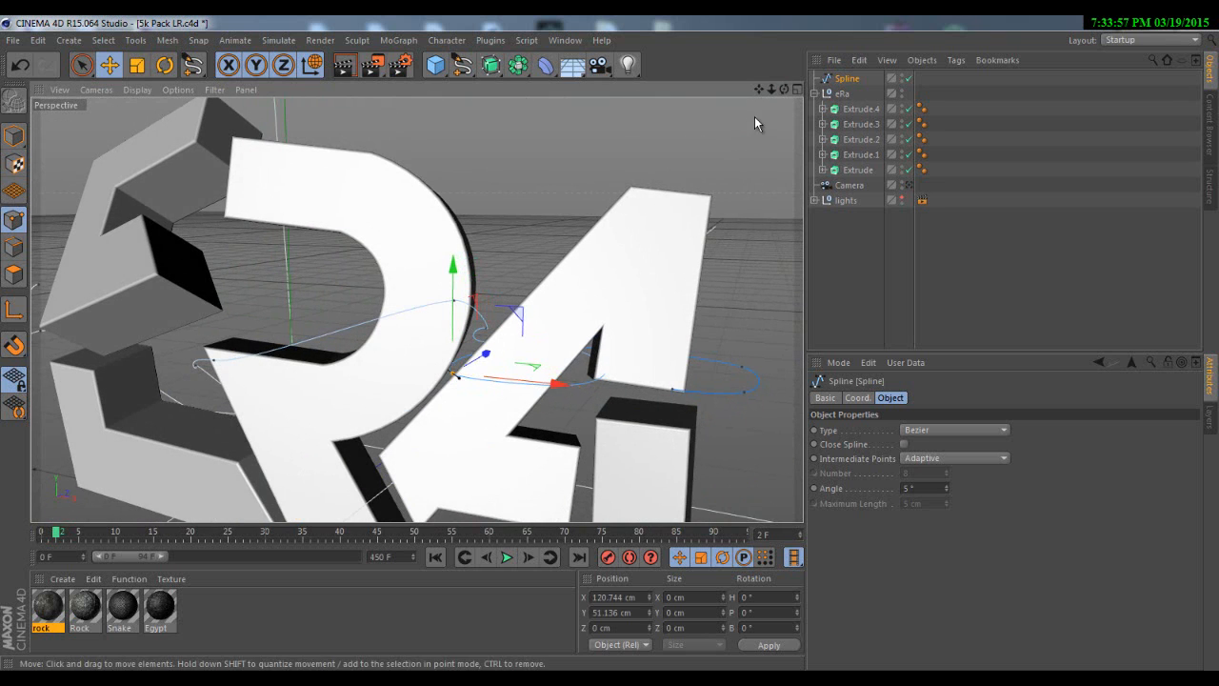
- Lower the front point of the spline loop at the A's outer edge, and pull the loop's back point inward toward the A
{"action": "left_click_drag", "start_coordinate": [784, 88], "coordinate": [609, 348]}
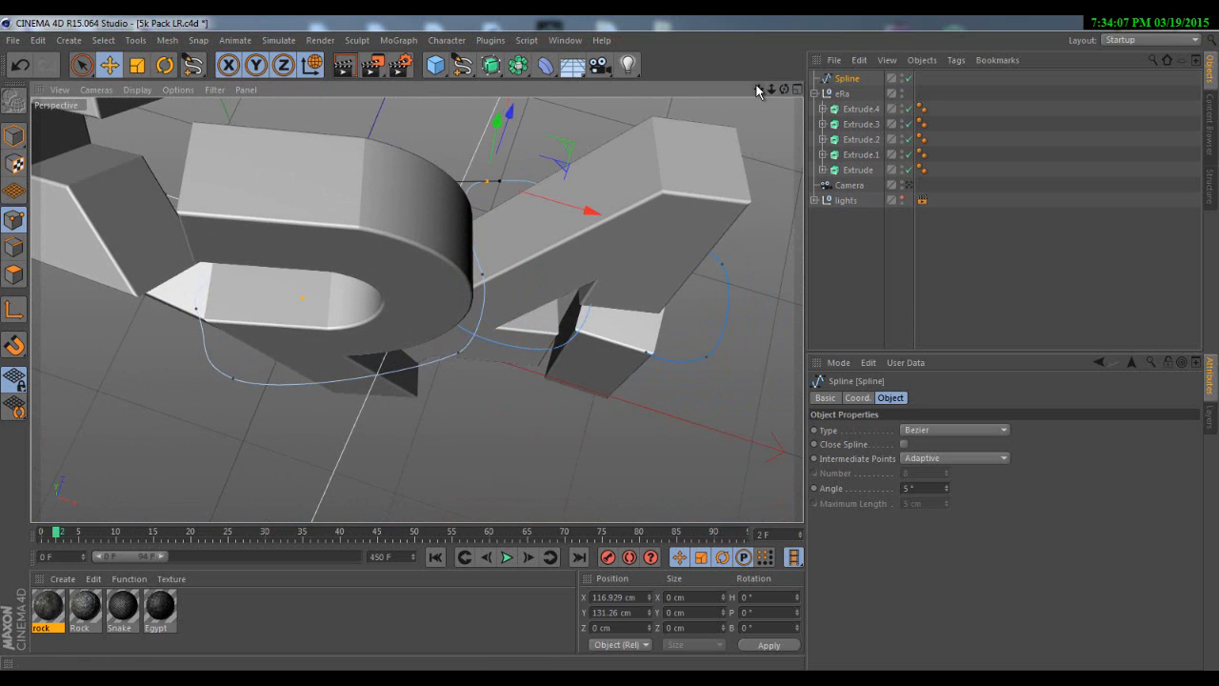
{"action": "mouse_move", "coordinate": [759, 89]}
{"action": "left_mouse_down"}
{"action": "mouse_move", "coordinate": [601, 345]}
{"action": "mouse_move", "coordinate": [772, 96]}
{"action": "left_mouse_up"}
{"action": "left_click_drag", "start_coordinate": [609, 342], "coordinate": [609, 342]}
{"action": "scroll", "coordinate": [547, 227], "scroll_direction": "up", "scroll_amount": 1}
{"action": "scroll", "coordinate": [590, 144], "scroll_direction": "up", "scroll_amount": 2}
{"action": "scroll", "coordinate": [591, 145], "scroll_direction": "up", "scroll_amount": 2}
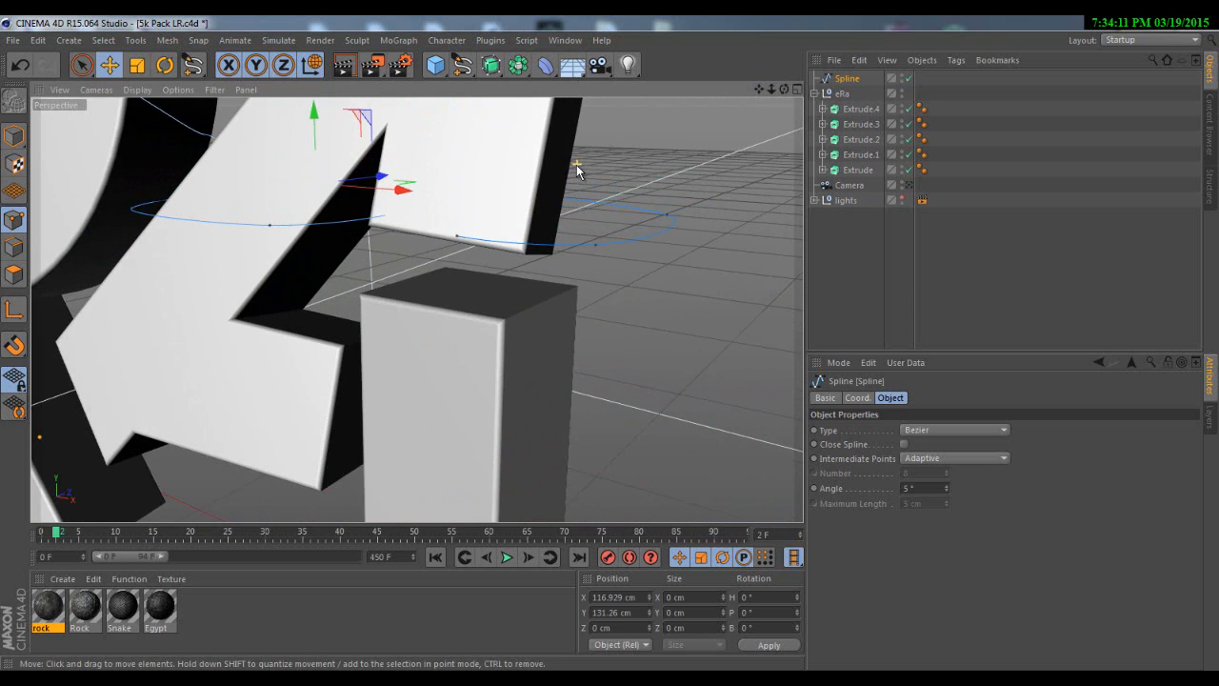
{"action": "left_click", "coordinate": [595, 246]}
{"action": "left_click_drag", "start_coordinate": [602, 152], "coordinate": [589, 216]}
{"action": "left_click", "coordinate": [669, 215]}
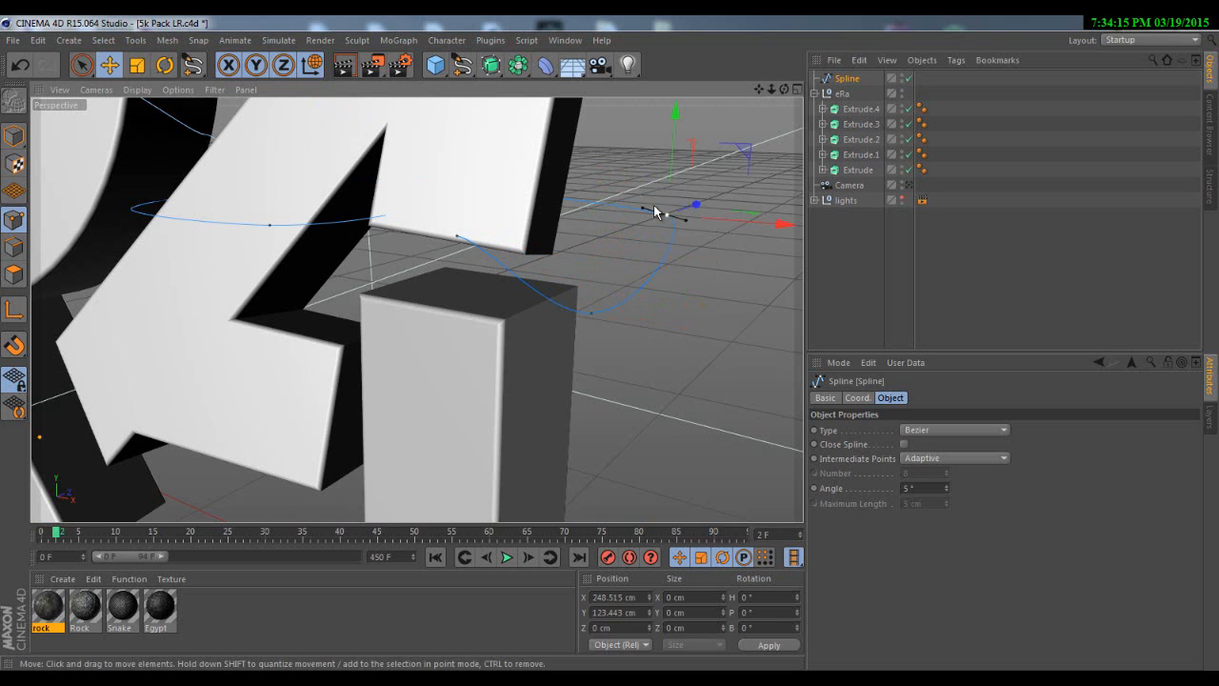
{"action": "left_click_drag", "start_coordinate": [767, 230], "coordinate": [724, 225]}
- Lower the spline point in the A's opening by about 21 cm and shift it to about X 169 cm
{"action": "left_click_drag", "start_coordinate": [783, 90], "coordinate": [612, 342]}
{"action": "left_click_drag", "start_coordinate": [611, 339], "coordinate": [612, 343], "text": "alt"}
{"action": "left_click", "coordinate": [290, 214]}
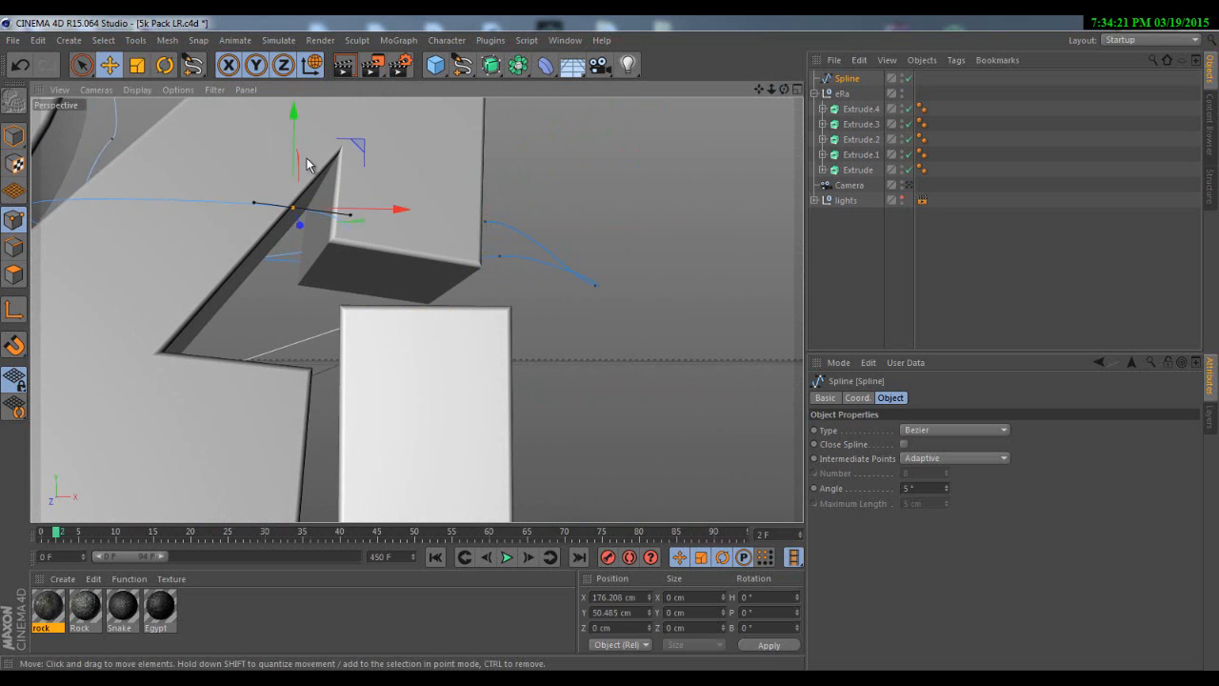
{"action": "left_click_drag", "start_coordinate": [296, 134], "coordinate": [271, 229]}
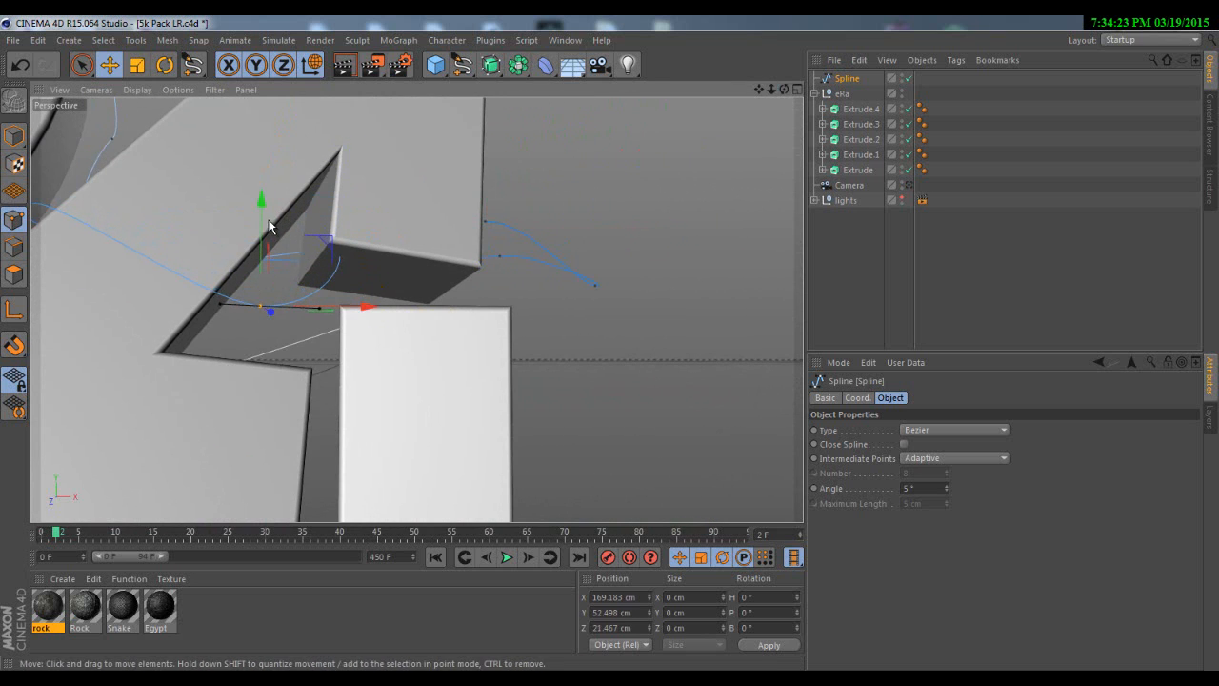
{"action": "left_click_drag", "start_coordinate": [782, 89], "coordinate": [608, 343]}
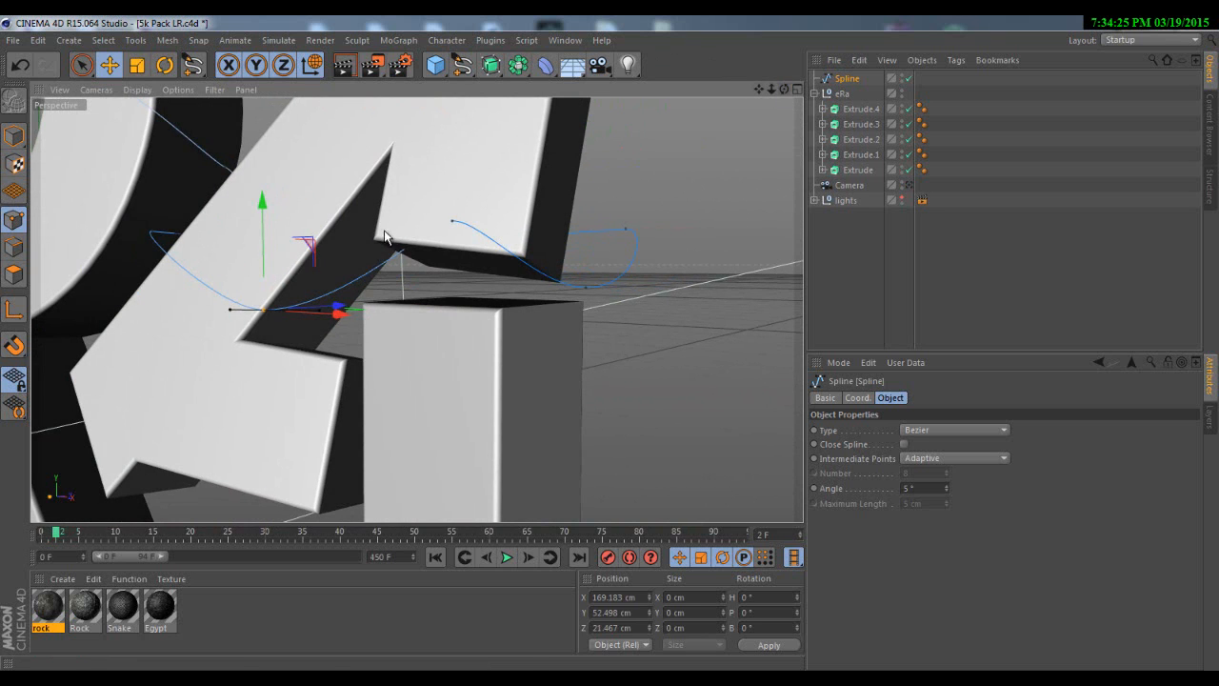
{"action": "left_click", "coordinate": [395, 241]}
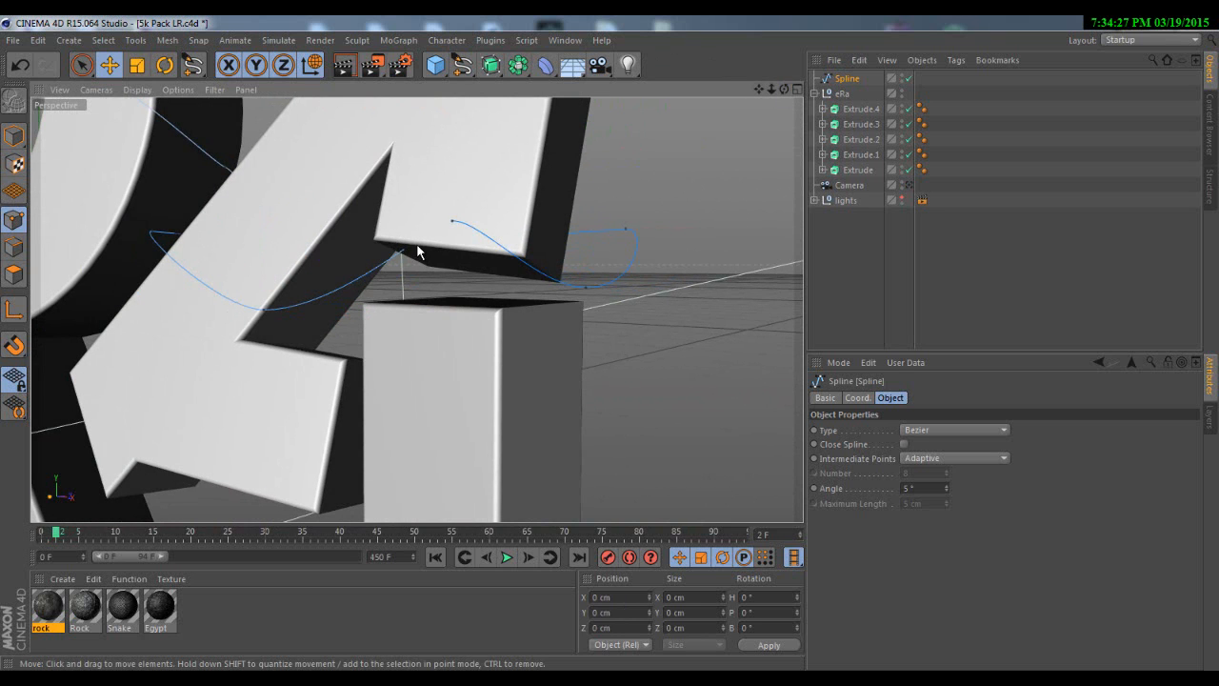
{"action": "left_click_drag", "start_coordinate": [783, 89], "coordinate": [613, 228]}
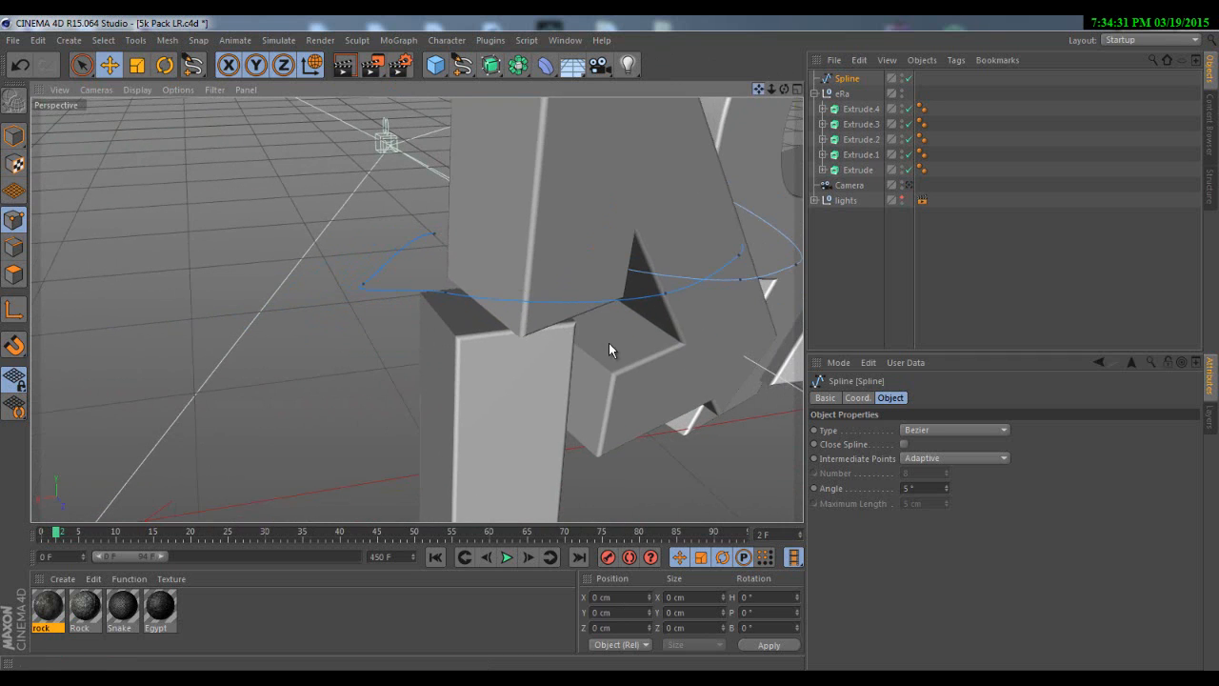
- Lower the spline point on the back of the A near X 144 cm to about Z 14.7 cm
{"action": "left_click_drag", "start_coordinate": [610, 345], "coordinate": [539, 229]}
{"action": "left_click", "coordinate": [507, 250]}
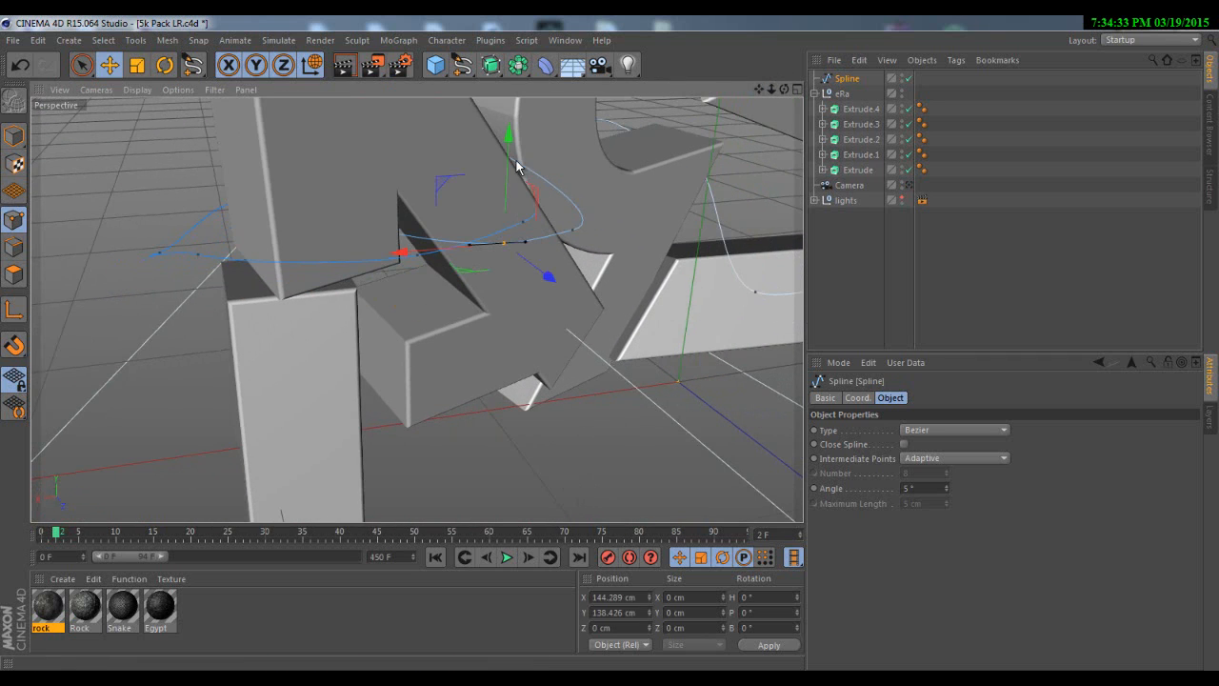
{"action": "left_click_drag", "start_coordinate": [508, 160], "coordinate": [506, 179]}
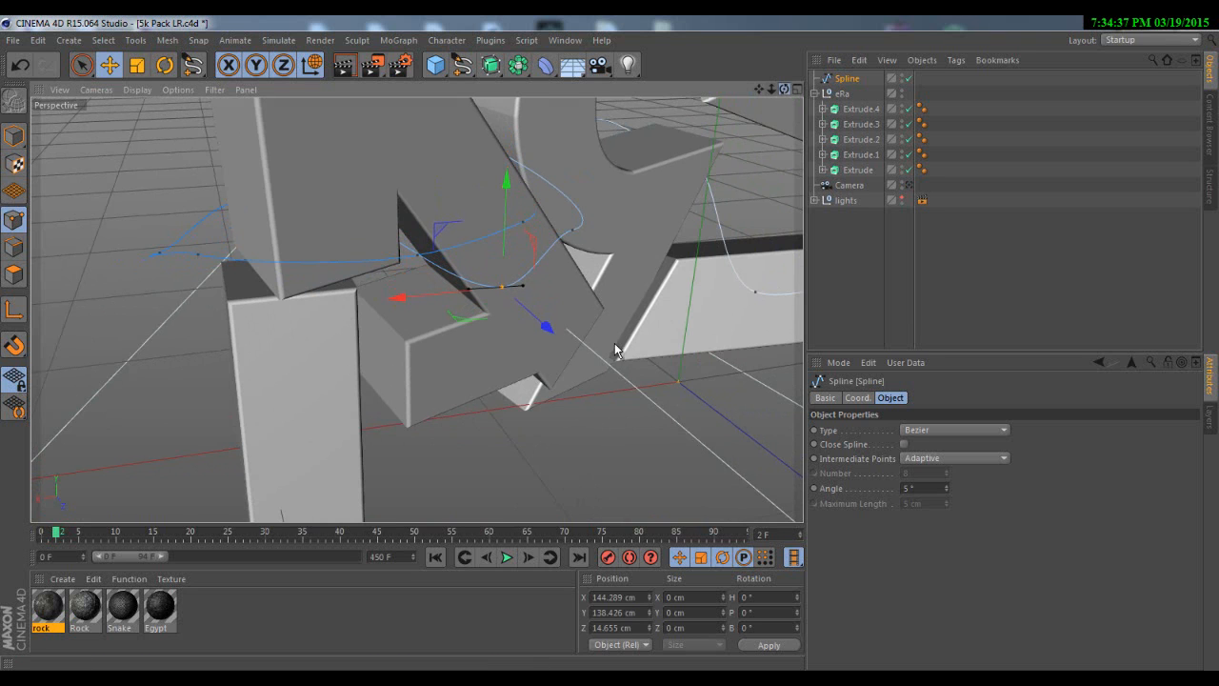
{"action": "left_click_drag", "start_coordinate": [614, 344], "coordinate": [610, 343]}
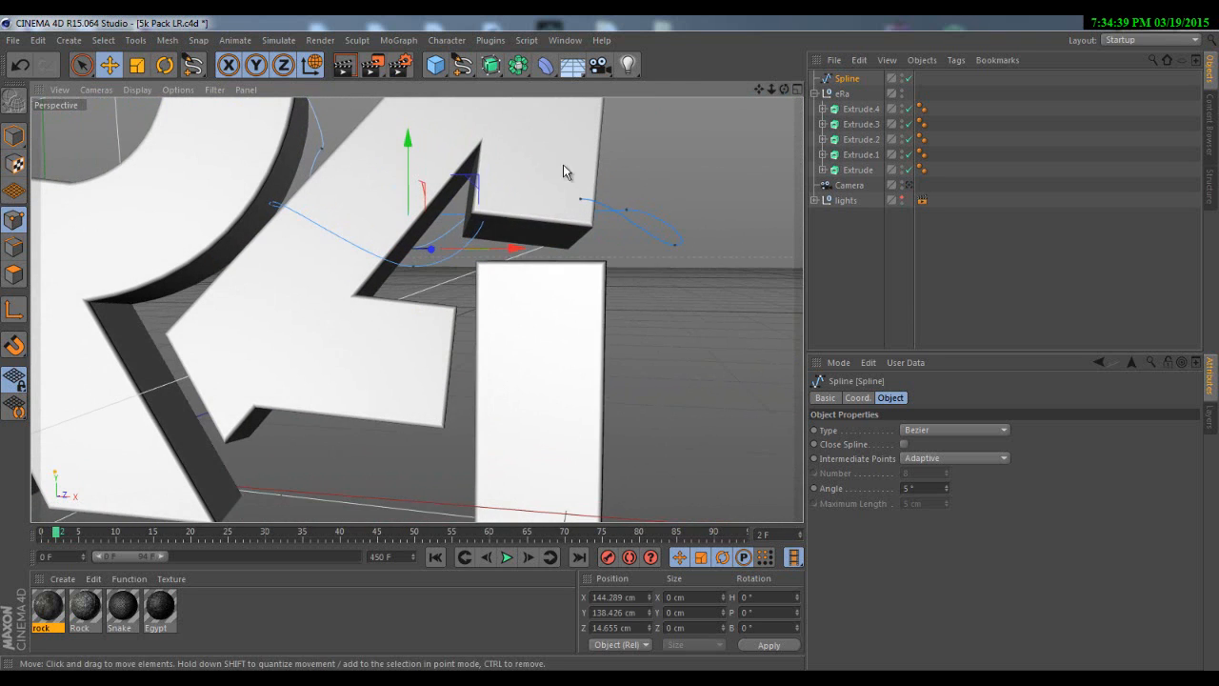
- Disable the A's upper piece, Extrude.1, to expose the spline points hidden behind it
{"action": "left_click", "coordinate": [494, 221]}
{"action": "left_click", "coordinate": [856, 170]}
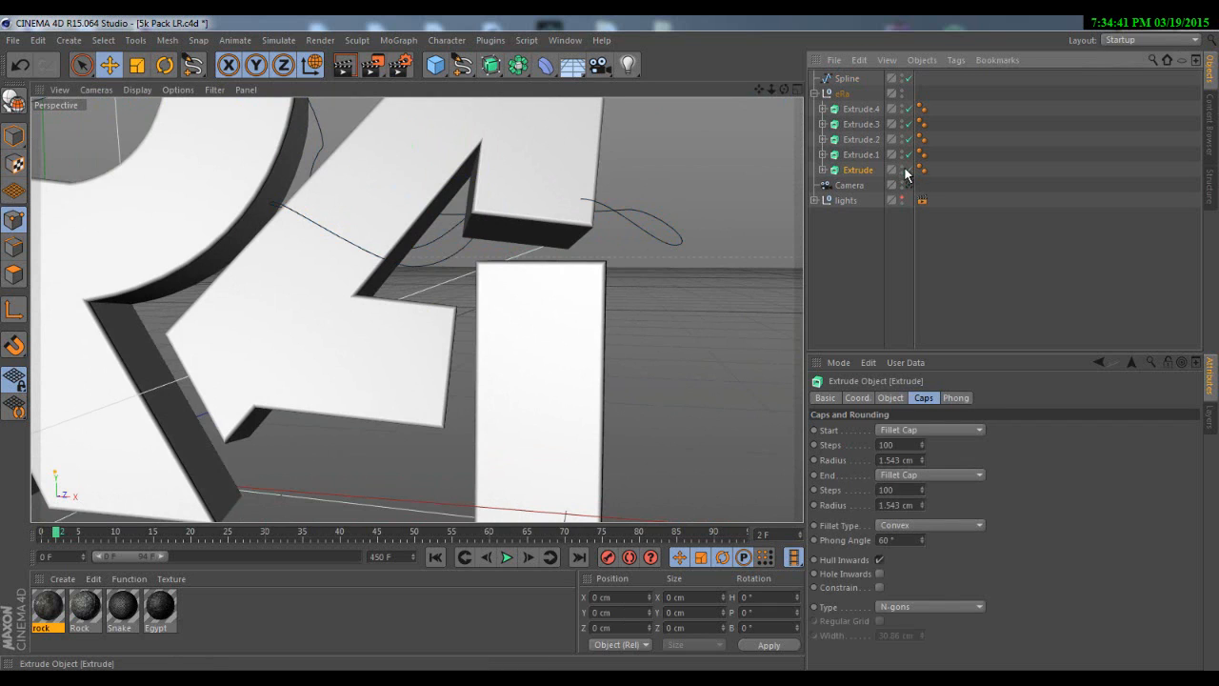
{"action": "left_click", "coordinate": [908, 169]}
{"action": "left_click", "coordinate": [908, 170]}
{"action": "left_click", "coordinate": [908, 155]}
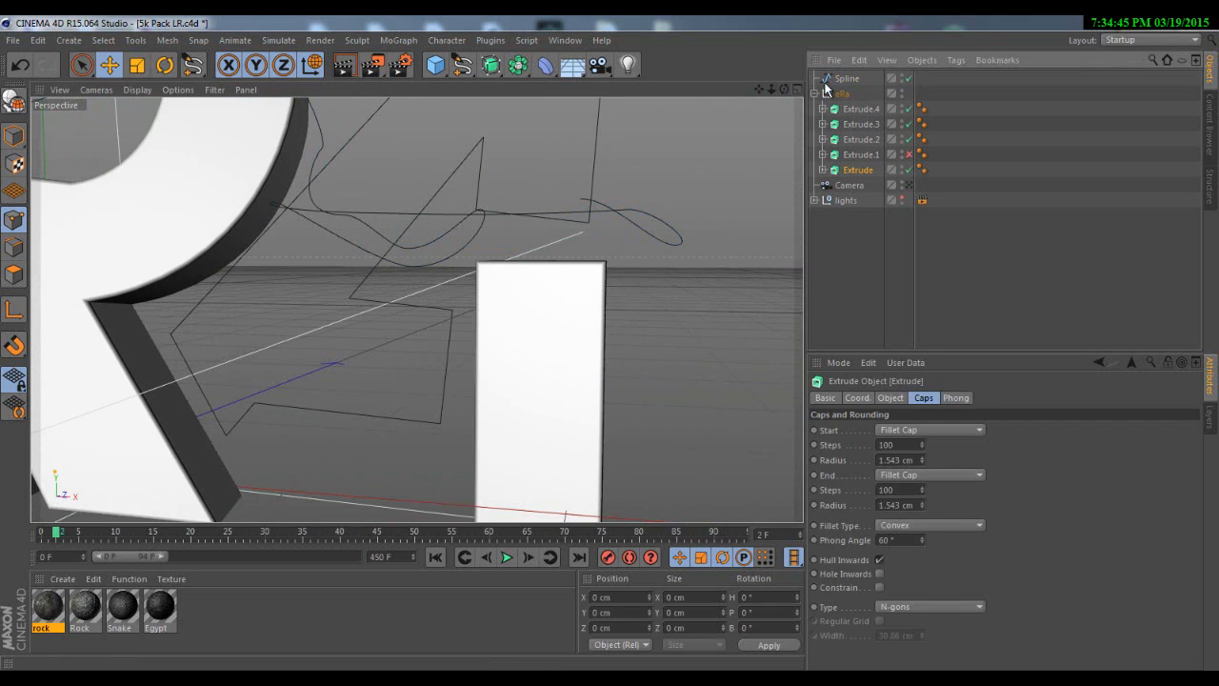
- Lower the spline point behind the A's opening to about Z 14 cm and shift it toward the R to about X 169 cm
{"action": "left_click", "coordinate": [475, 217]}
{"action": "left_click", "coordinate": [479, 210]}
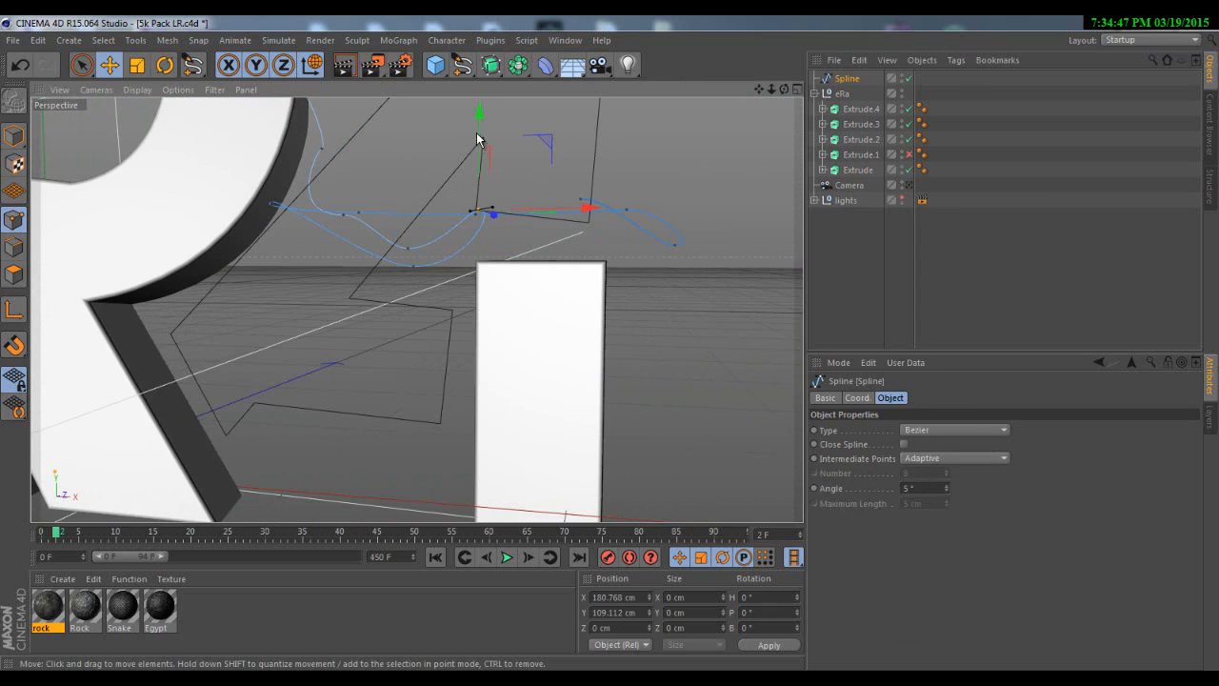
{"action": "left_click_drag", "start_coordinate": [479, 107], "coordinate": [477, 155]}
{"action": "left_click_drag", "start_coordinate": [577, 247], "coordinate": [545, 247]}
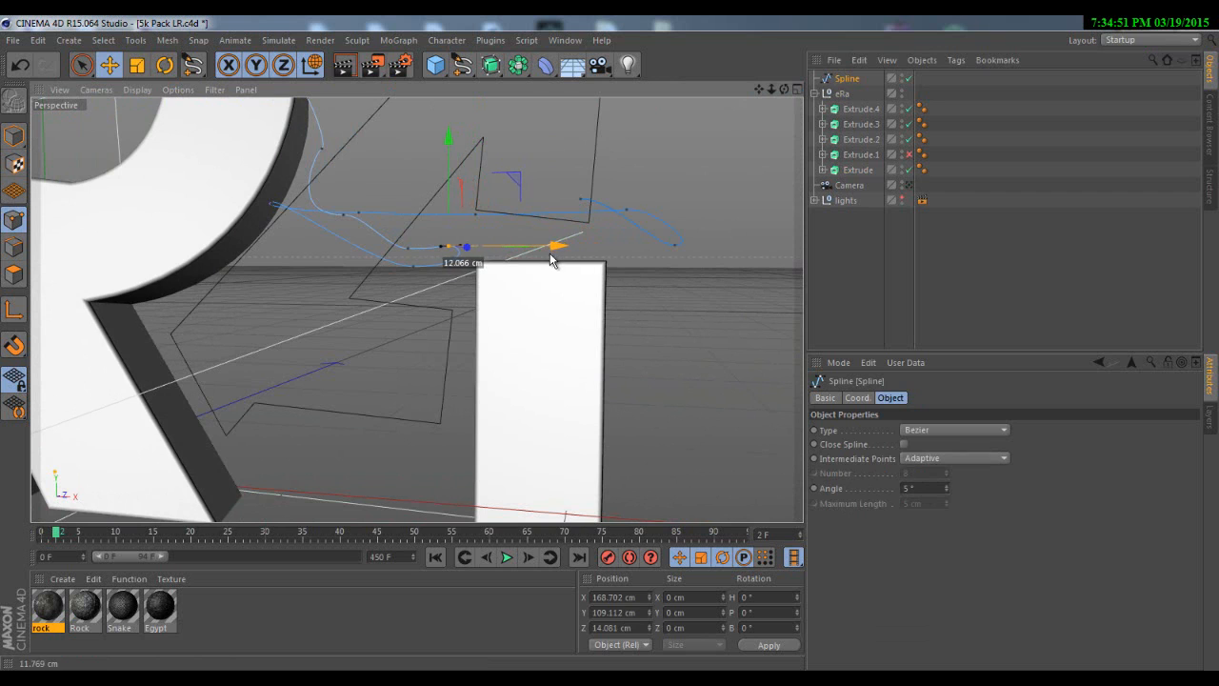
- Re-enable Extrude.1, deselect the spline, and collapse the eRa group in the object list
{"action": "left_click", "coordinate": [909, 155]}
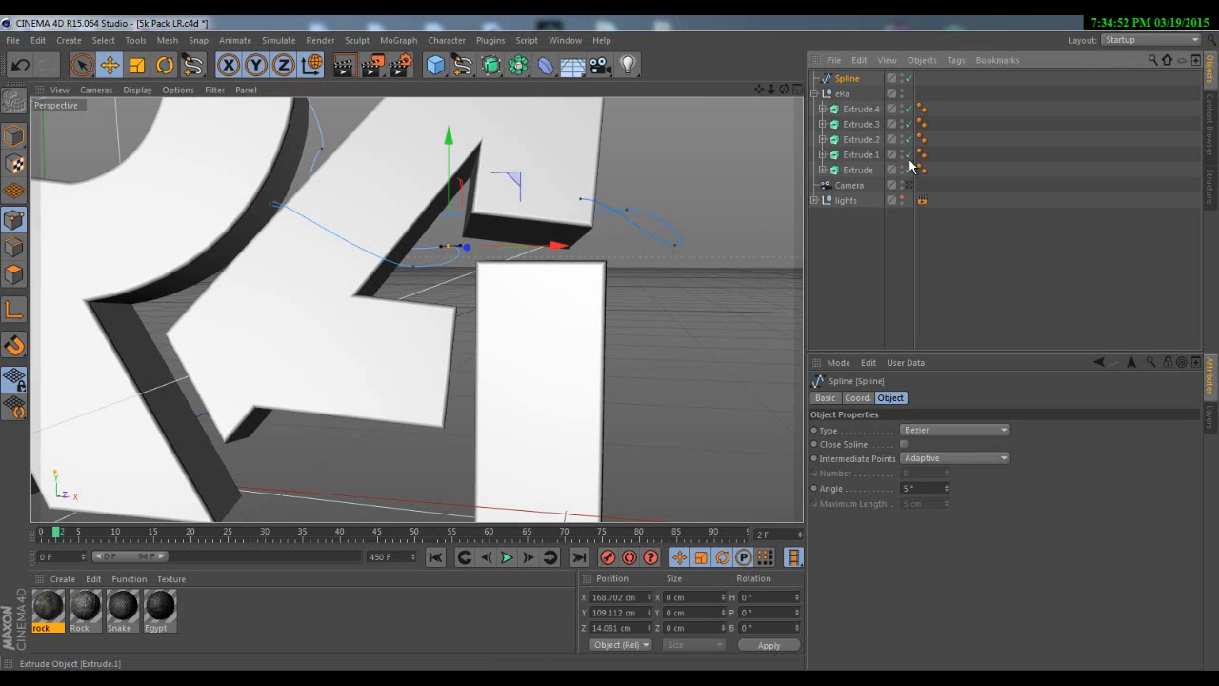
{"action": "left_click", "coordinate": [870, 259]}
{"action": "scroll", "coordinate": [524, 221], "scroll_direction": "down", "scroll_amount": 10}
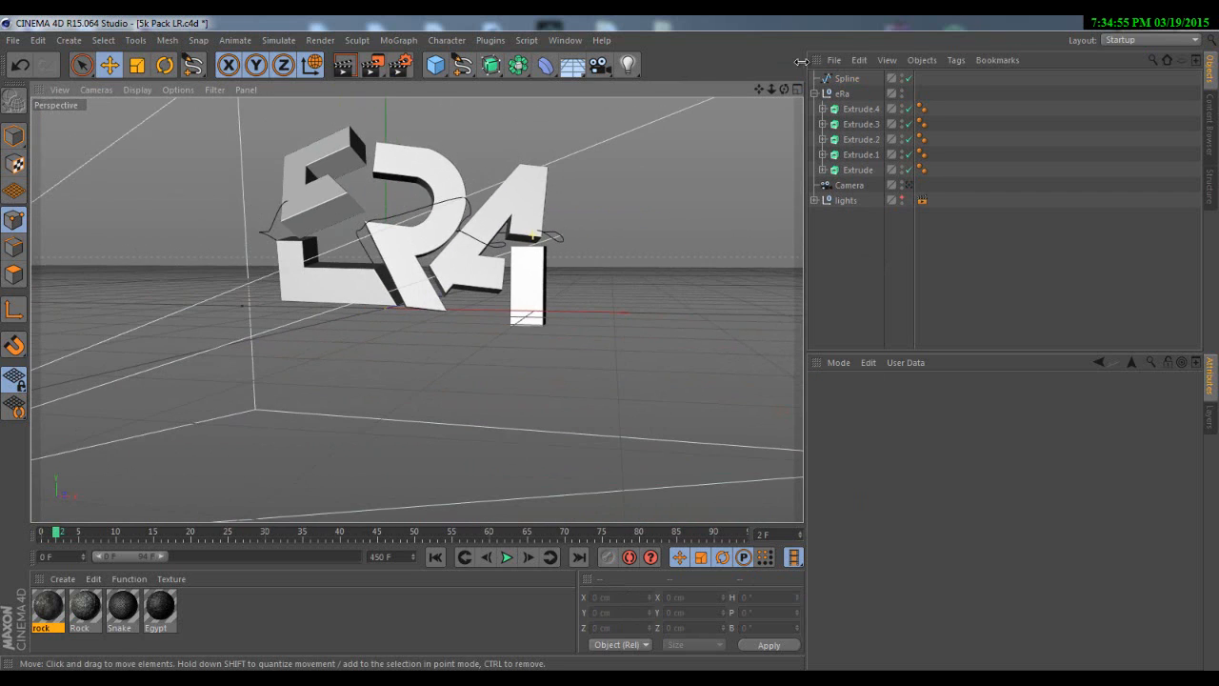
{"action": "mouse_move", "coordinate": [787, 89]}
{"action": "left_mouse_down"}
{"action": "mouse_move", "coordinate": [605, 348]}
{"action": "mouse_move", "coordinate": [788, 89]}
{"action": "left_mouse_up"}
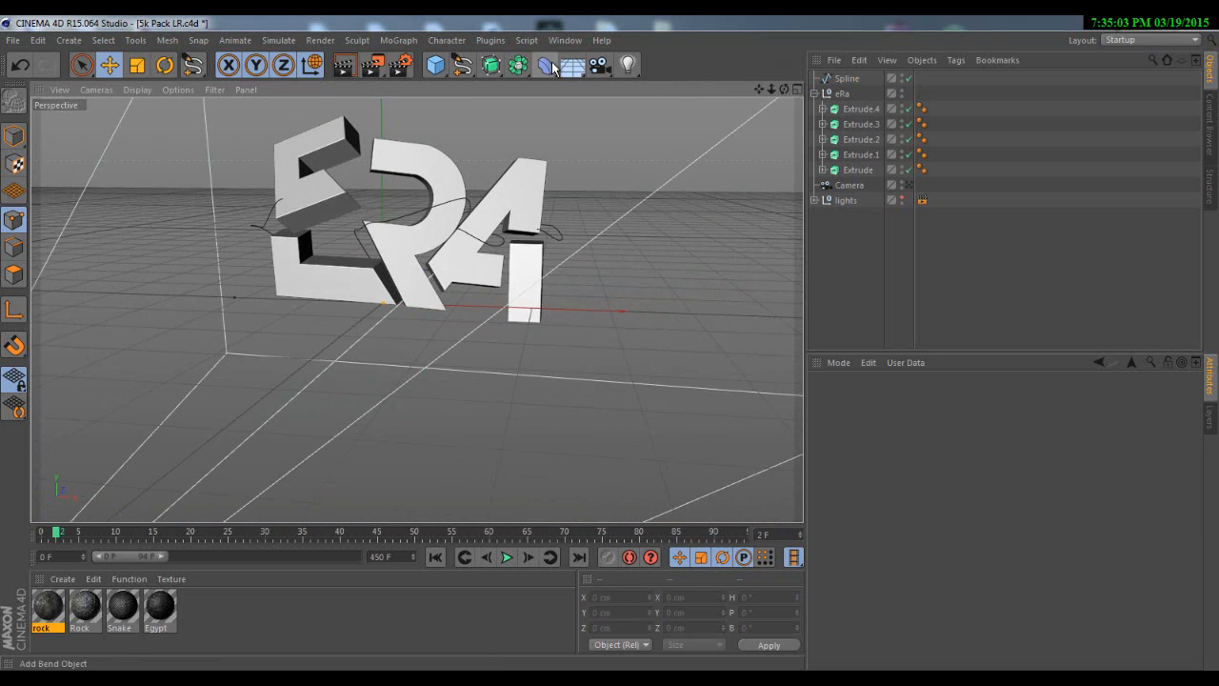
{"action": "left_click", "coordinate": [814, 93]}
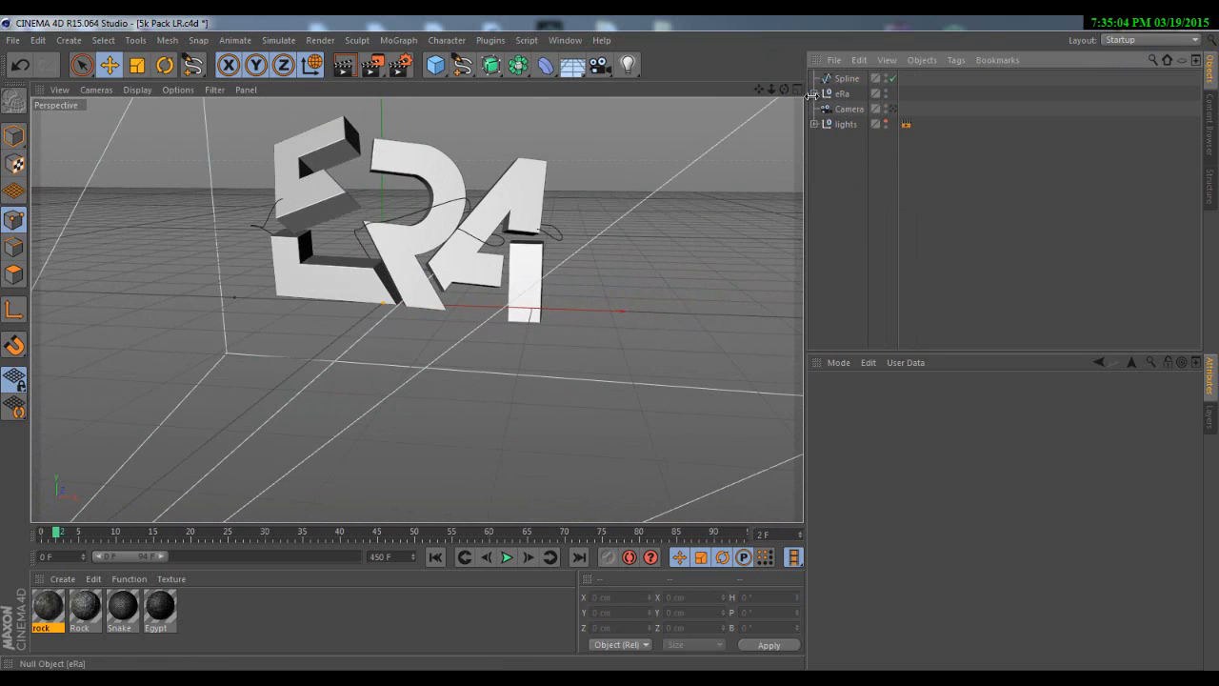
- Add a Capsule and nest a Spline Wrap deformer under it
{"action": "left_click", "coordinate": [435, 66]}
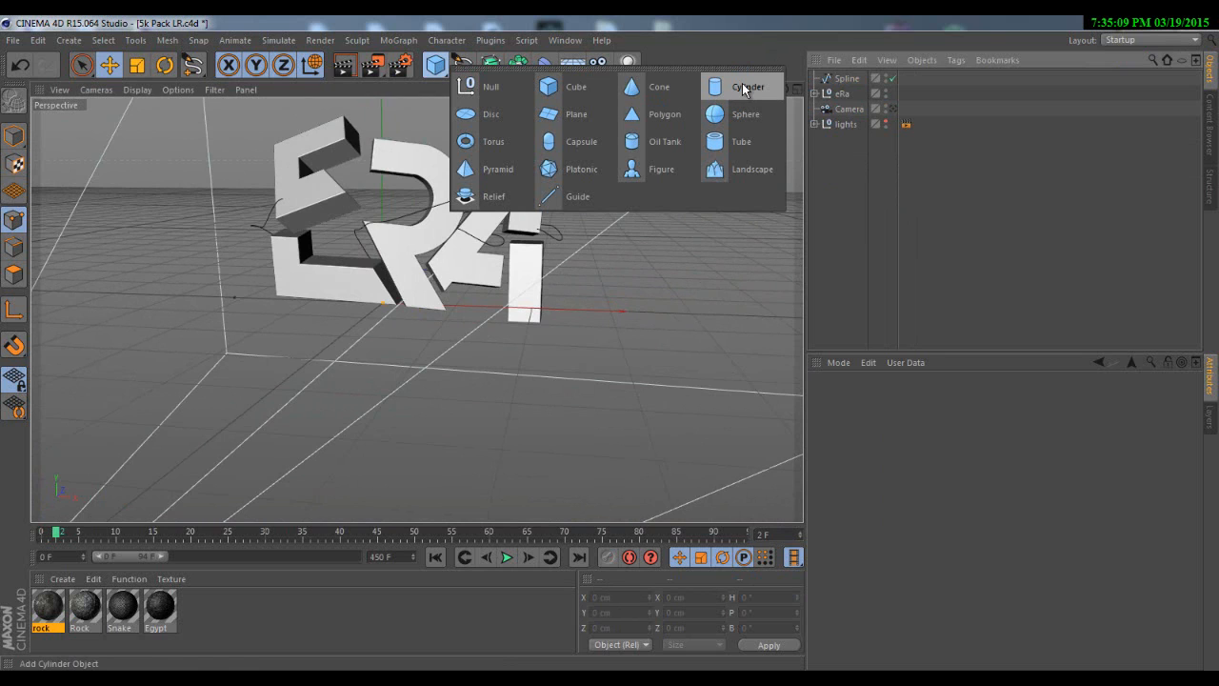
{"action": "left_click", "coordinate": [583, 143]}
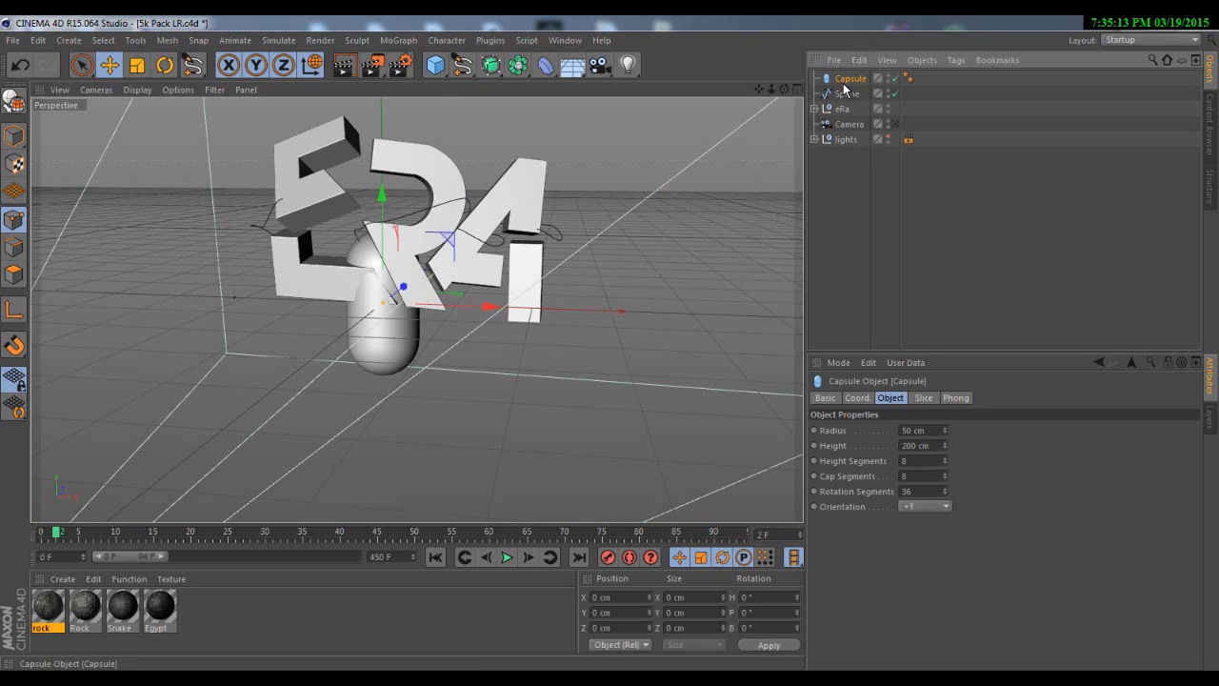
{"action": "left_click", "coordinate": [548, 64]}
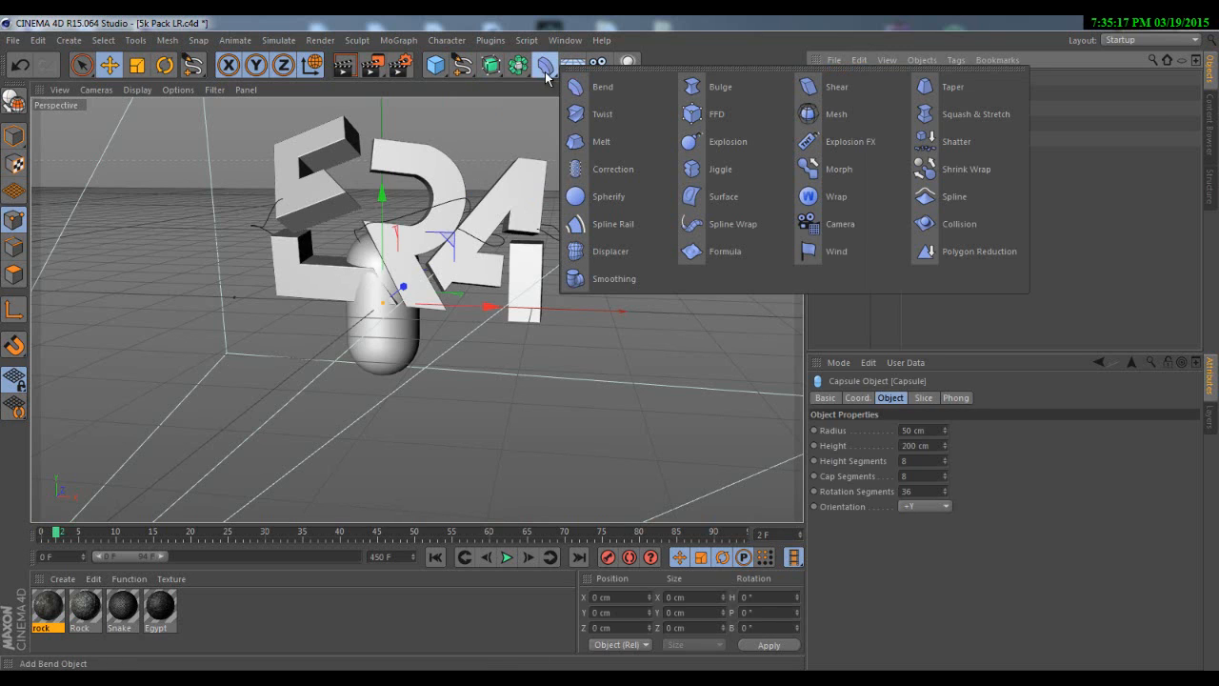
{"action": "left_click", "coordinate": [725, 226]}
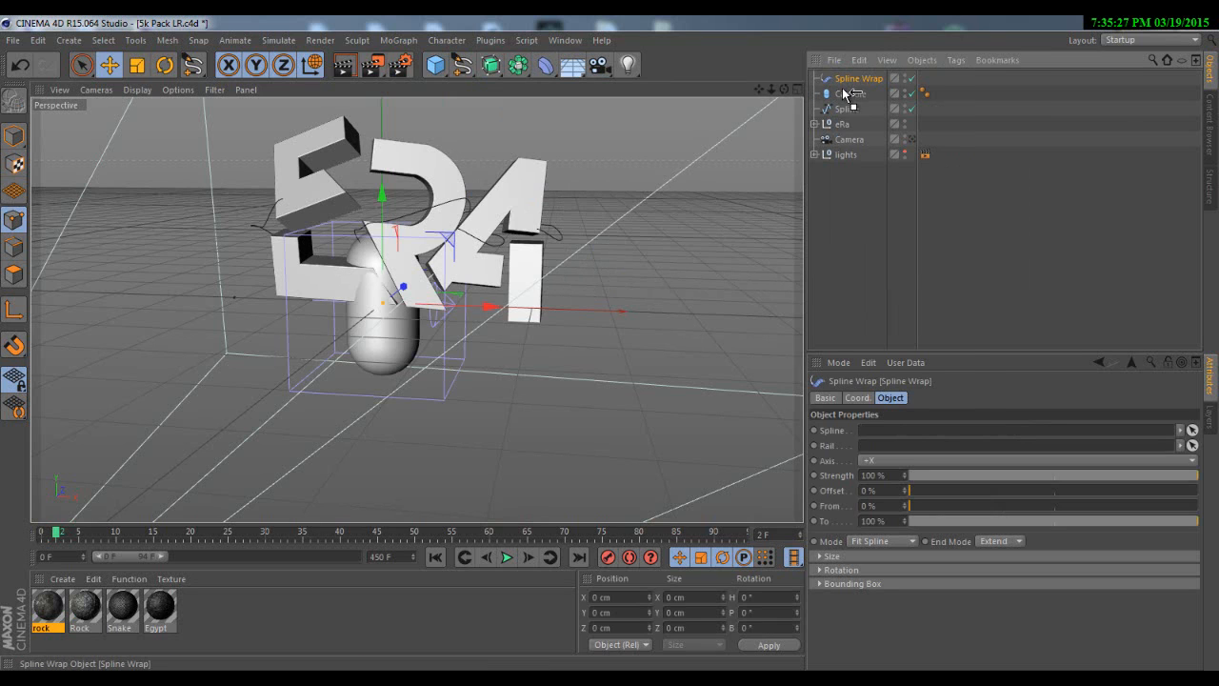
{"action": "left_click_drag", "start_coordinate": [845, 96], "coordinate": [846, 95]}
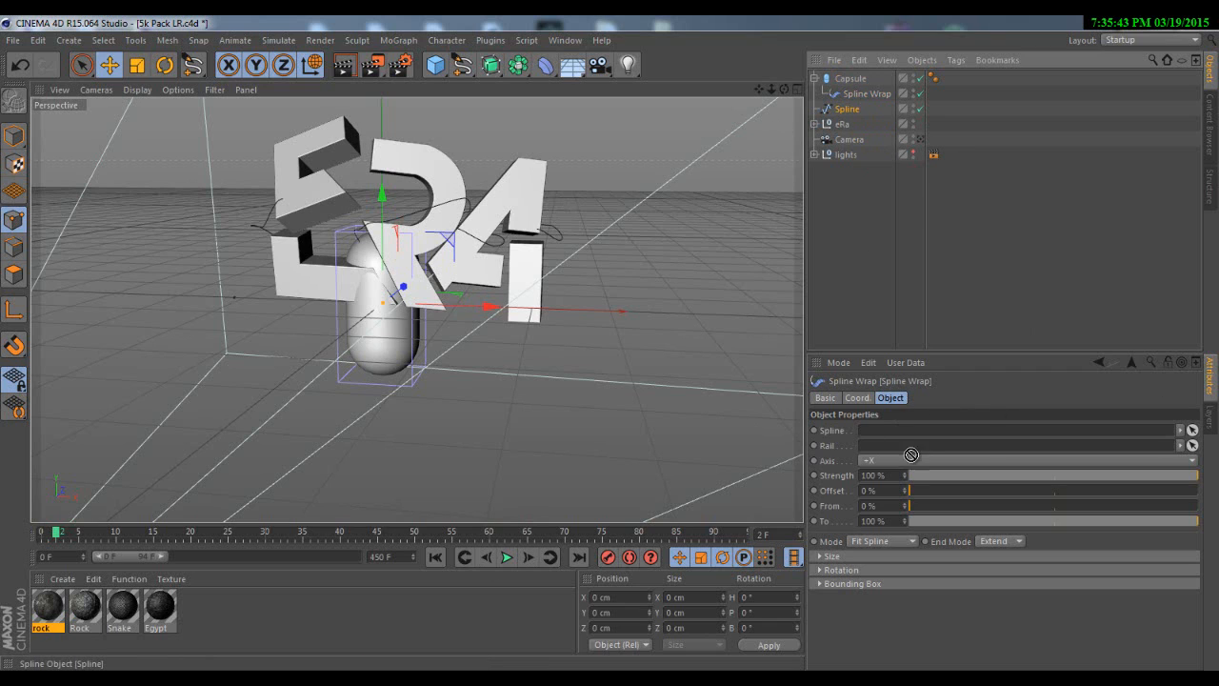
- Assign the Spline object to the Spline Wrap and set its axis to +Y
{"action": "left_click_drag", "start_coordinate": [883, 437], "coordinate": [883, 436]}
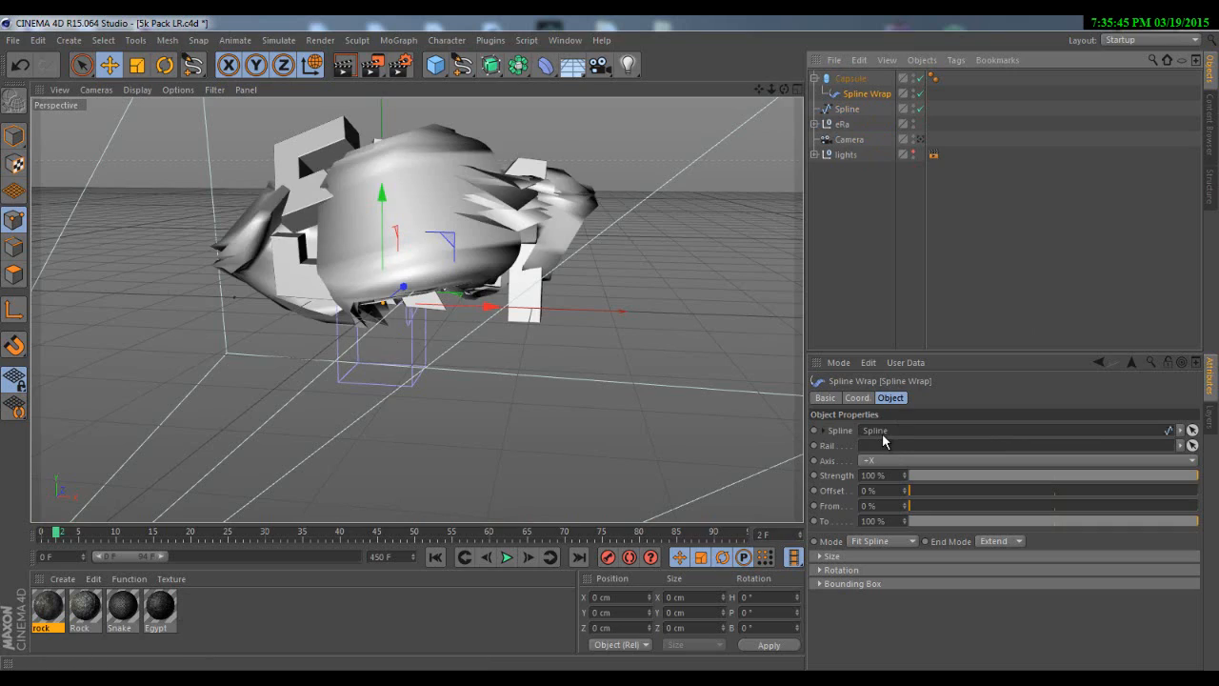
{"action": "left_click_drag", "start_coordinate": [783, 89], "coordinate": [610, 344]}
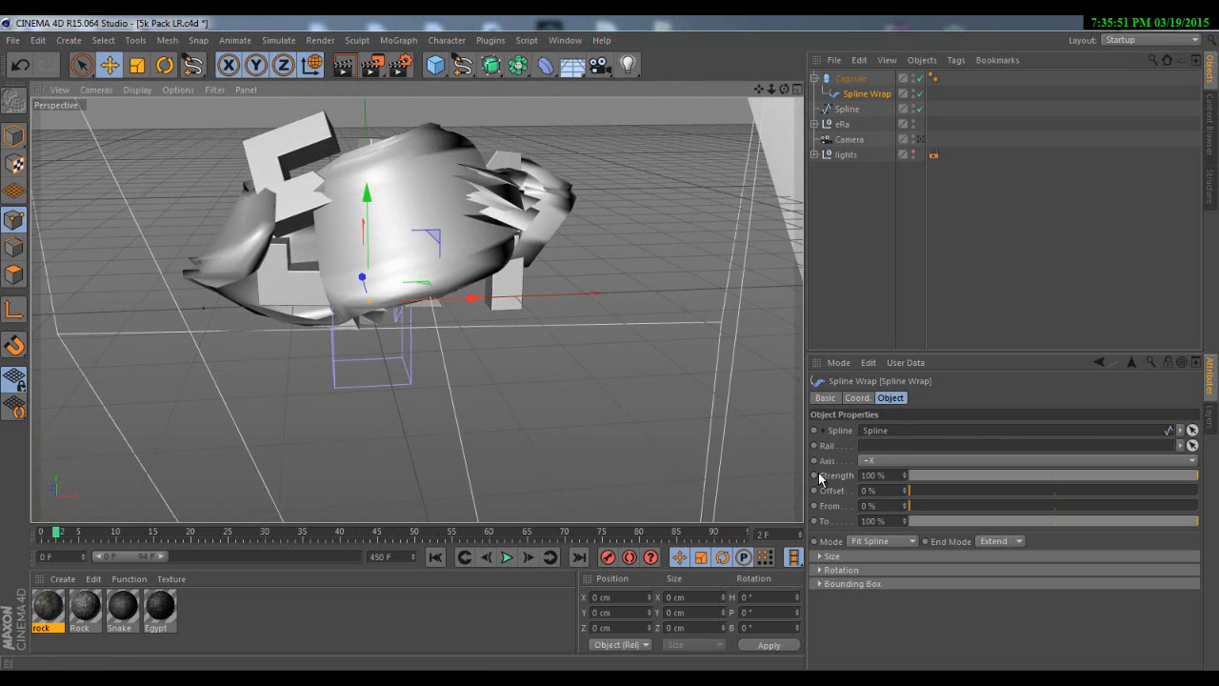
{"action": "left_click_drag", "start_coordinate": [784, 89], "coordinate": [610, 350]}
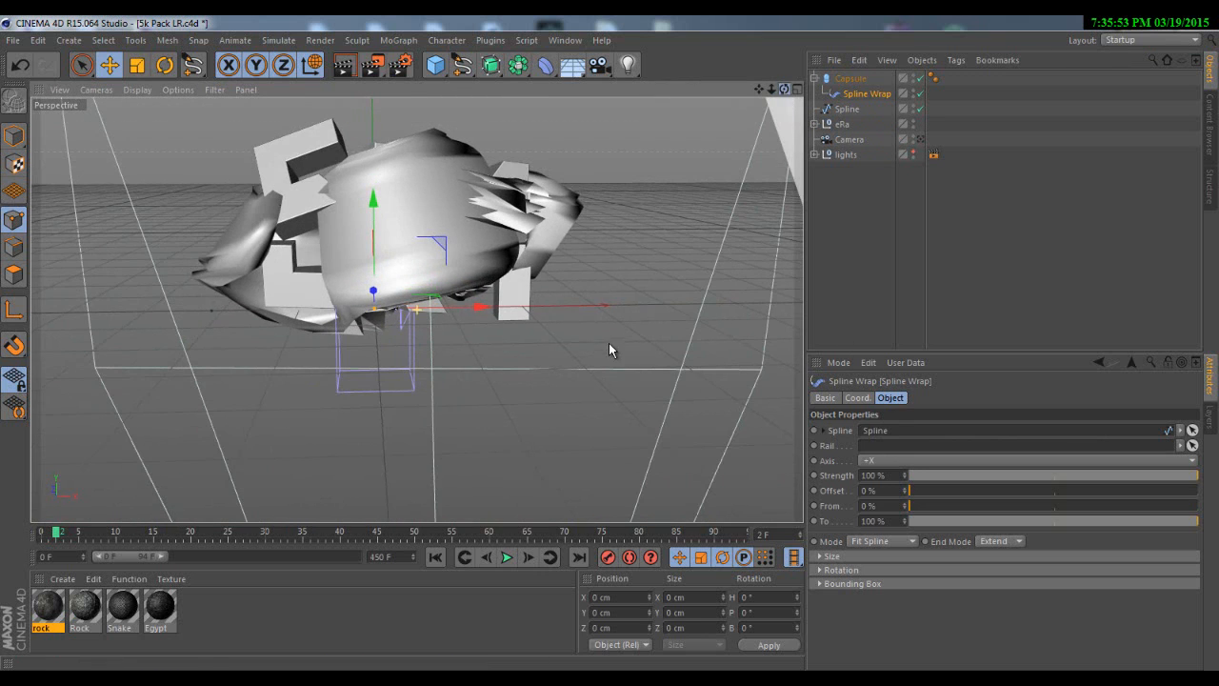
{"action": "left_click", "coordinate": [864, 462]}
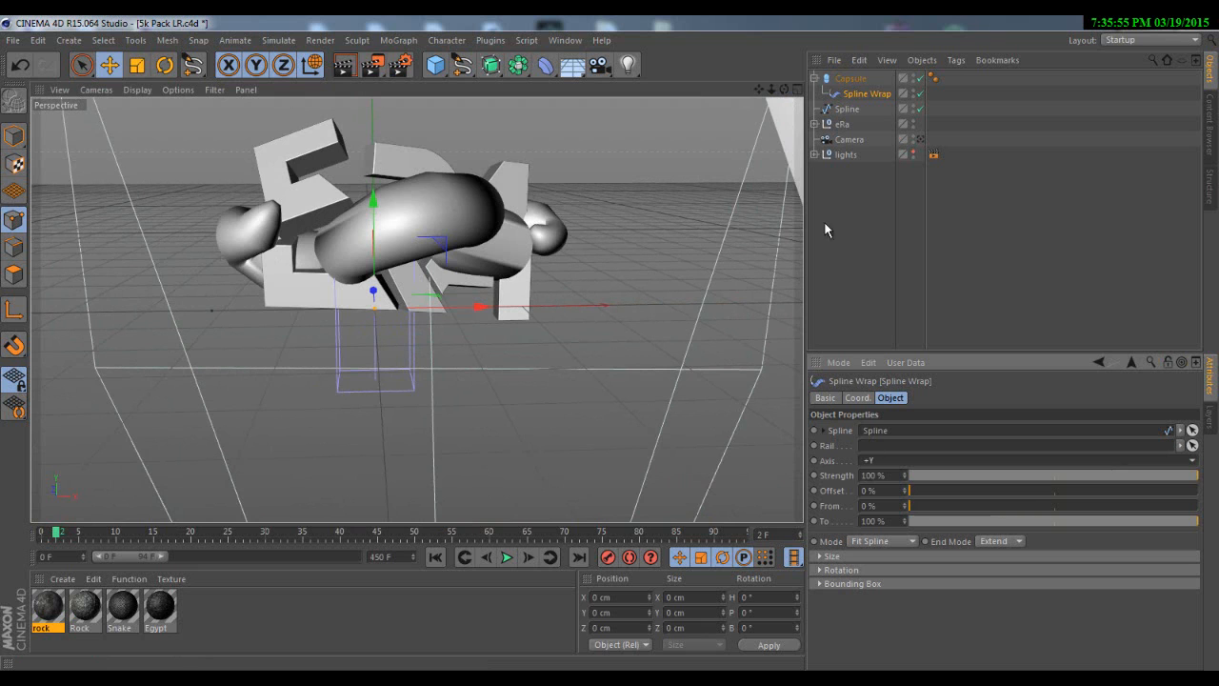
- Examine from several angles how the wrapped capsule winds around the ERA letters
{"action": "left_click_drag", "start_coordinate": [788, 90], "coordinate": [609, 343]}
{"action": "scroll", "coordinate": [894, 459], "scroll_direction": "down", "scroll_amount": 1}
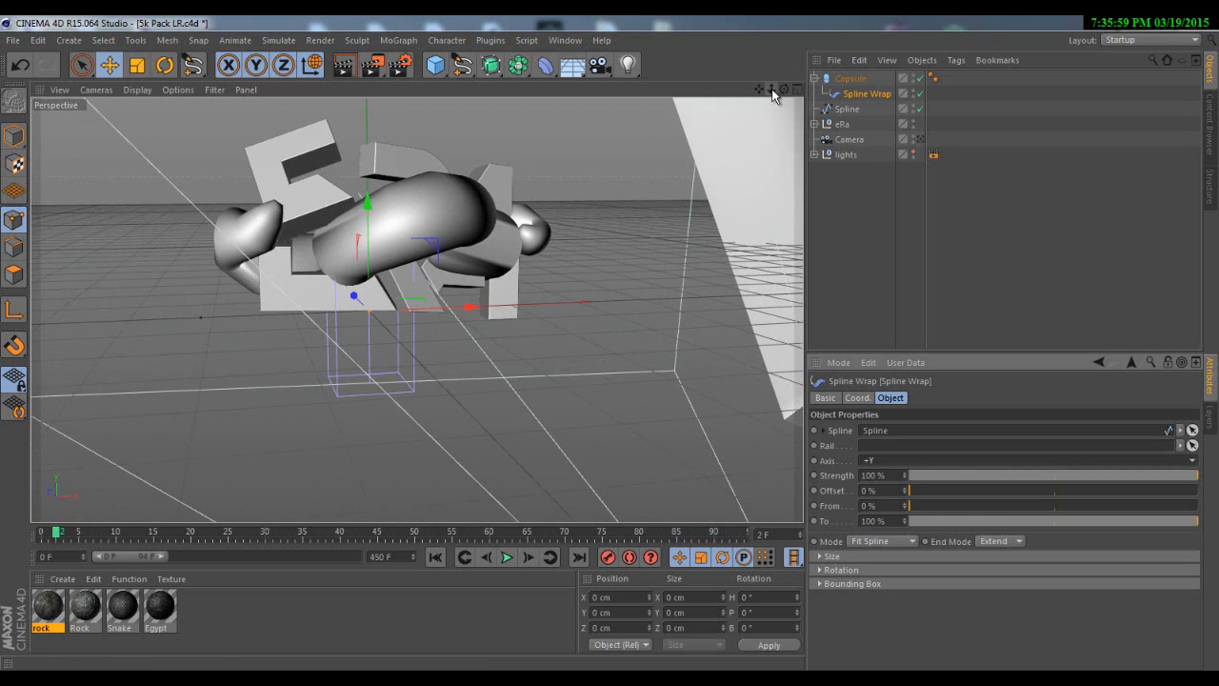
{"action": "left_click_drag", "start_coordinate": [783, 89], "coordinate": [609, 343]}
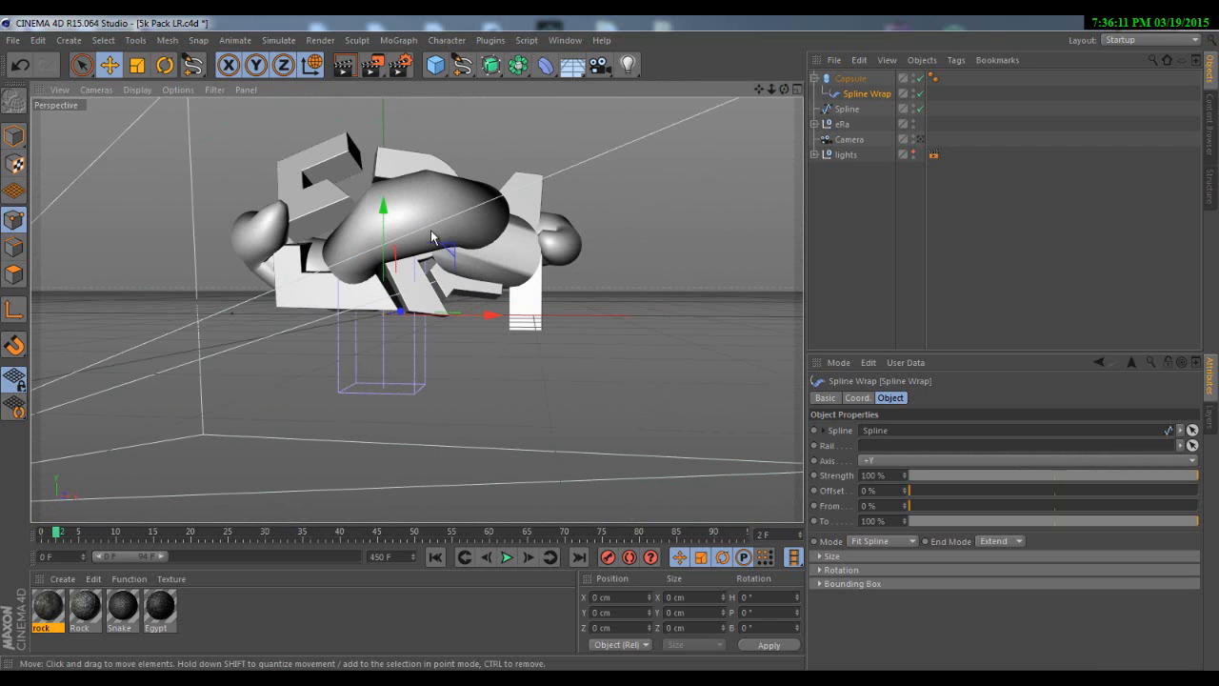
{"action": "left_click_drag", "start_coordinate": [784, 88], "coordinate": [609, 343]}
{"action": "scroll", "coordinate": [479, 188], "scroll_direction": "up", "scroll_amount": 4}
{"action": "scroll", "coordinate": [459, 188], "scroll_direction": "down", "scroll_amount": 2}
{"action": "scroll", "coordinate": [432, 232], "scroll_direction": "up", "scroll_amount": 4}
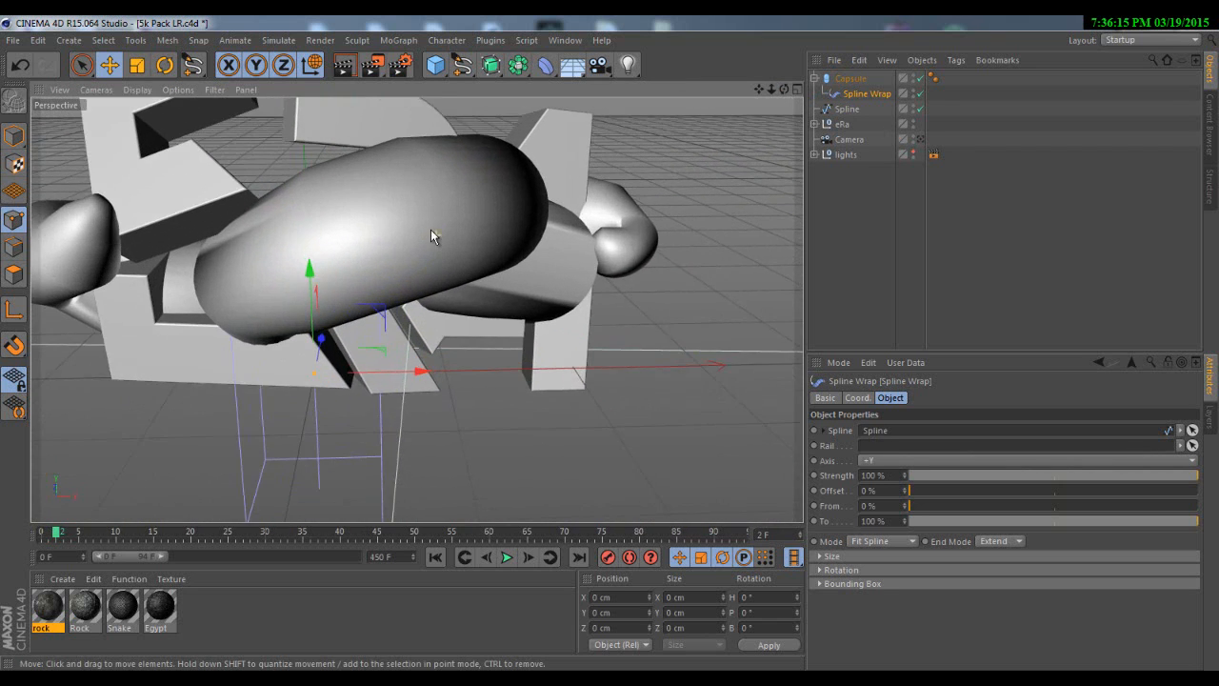
{"action": "scroll", "coordinate": [417, 216], "scroll_direction": "down", "scroll_amount": 5}
{"action": "scroll", "coordinate": [417, 216], "scroll_direction": "up", "scroll_amount": 2}
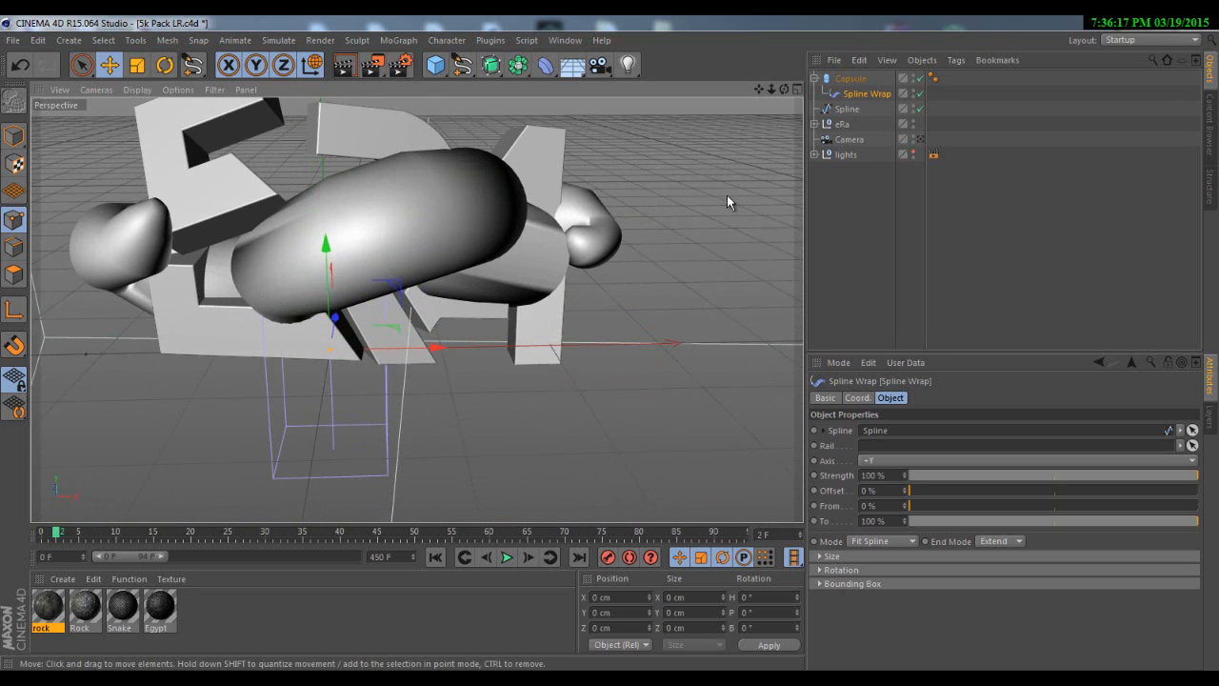
{"action": "left_click_drag", "start_coordinate": [784, 89], "coordinate": [610, 343]}
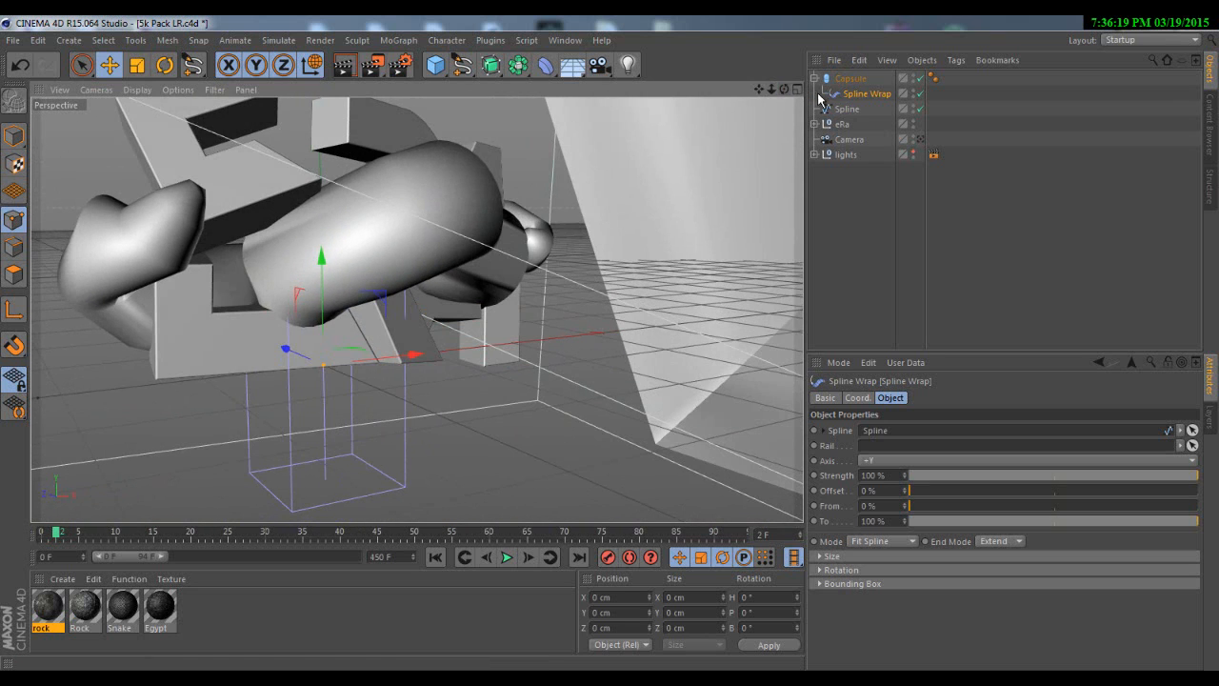
- Set the capsule's radius to 12 cm and its height segments to 205
{"action": "left_click", "coordinate": [814, 78]}
{"action": "left_click", "coordinate": [836, 79]}
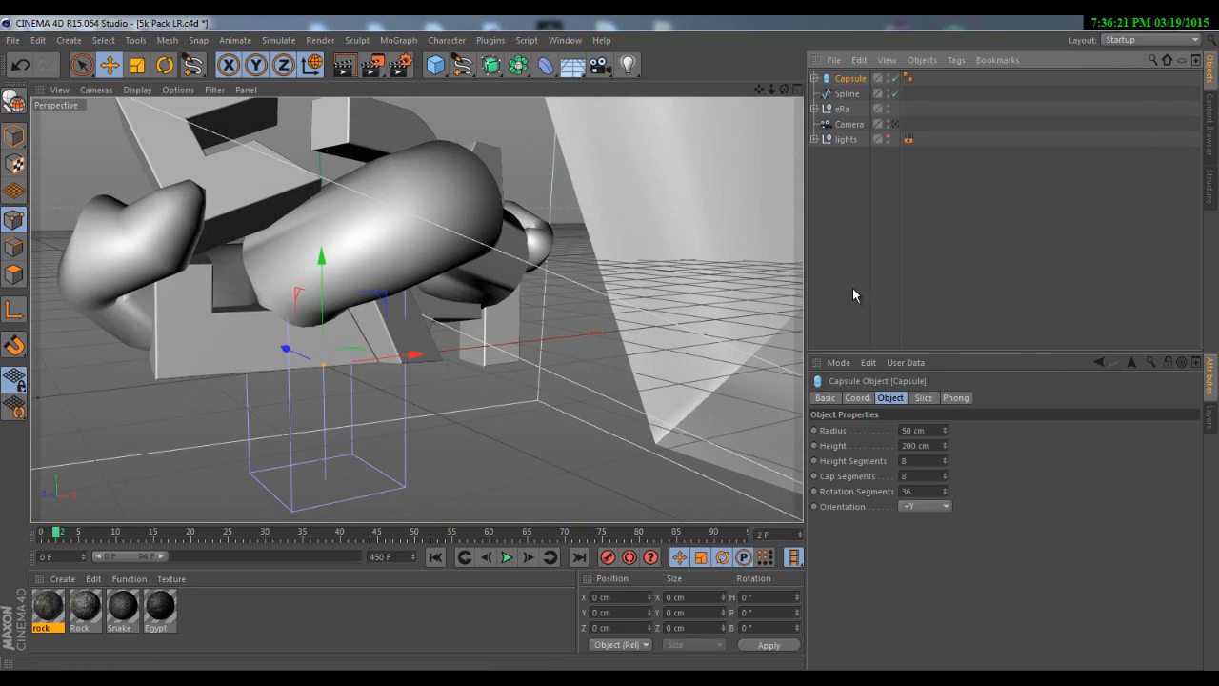
{"action": "left_click_drag", "start_coordinate": [946, 432], "coordinate": [946, 434]}
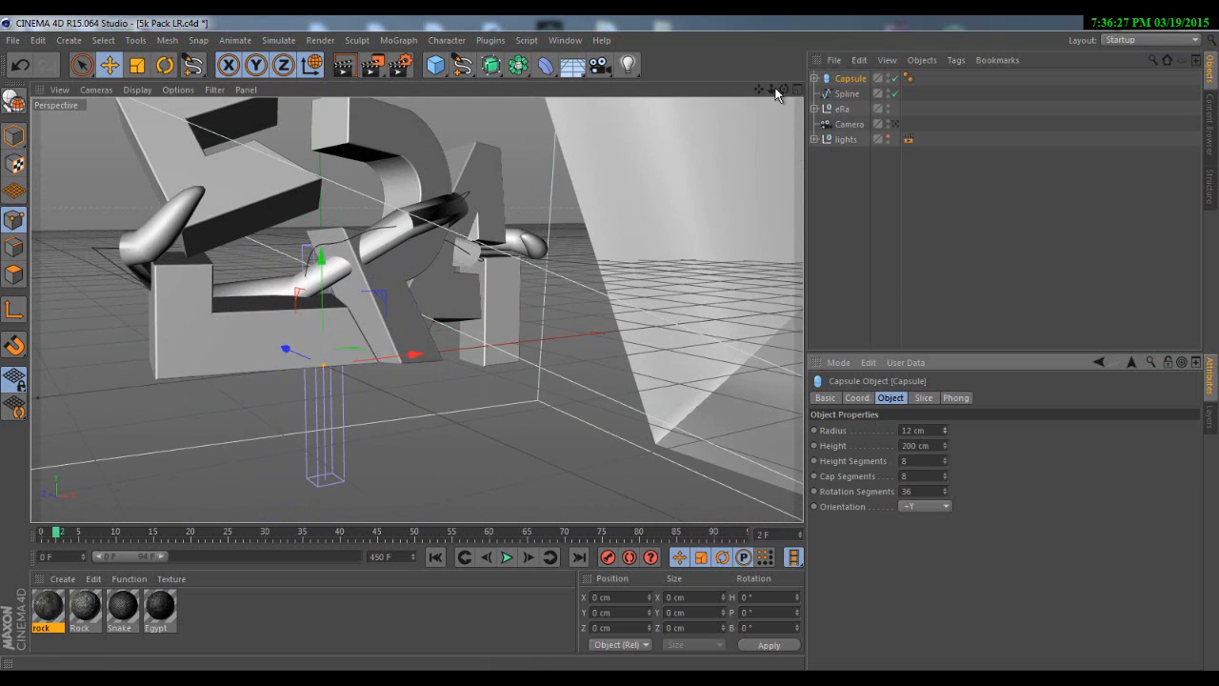
{"action": "left_click_drag", "start_coordinate": [783, 89], "coordinate": [610, 343]}
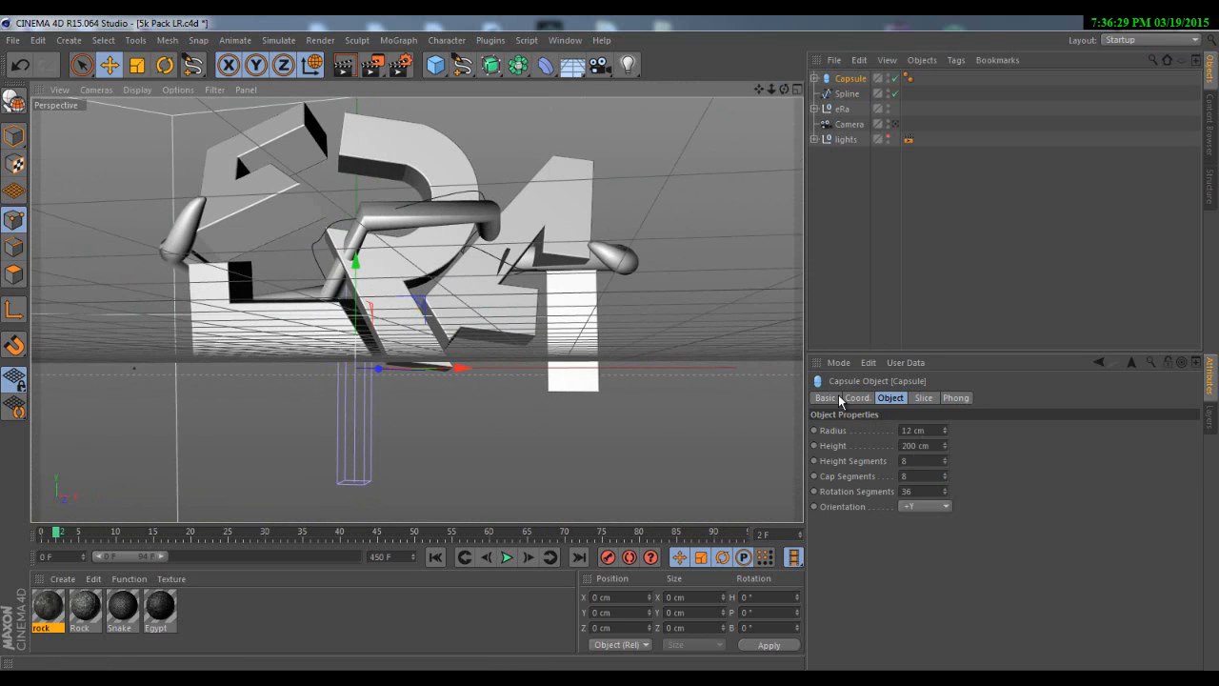
{"action": "left_click_drag", "start_coordinate": [944, 462], "coordinate": [945, 462]}
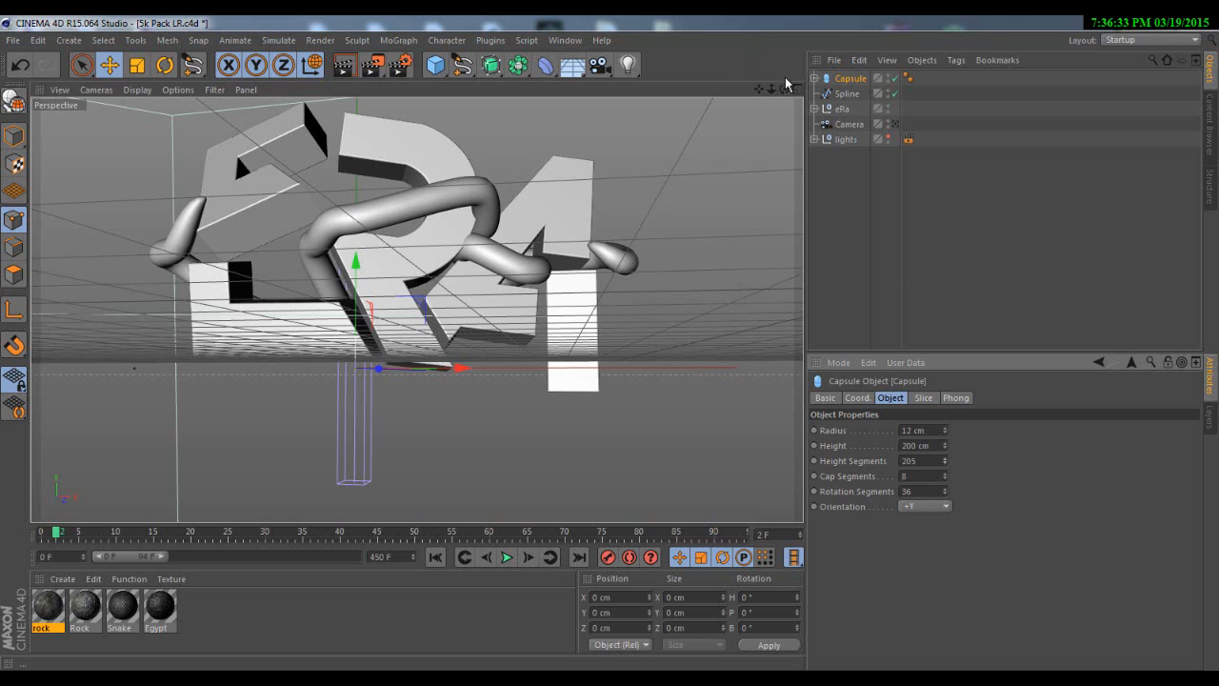
{"action": "left_click_drag", "start_coordinate": [786, 85], "coordinate": [608, 342]}
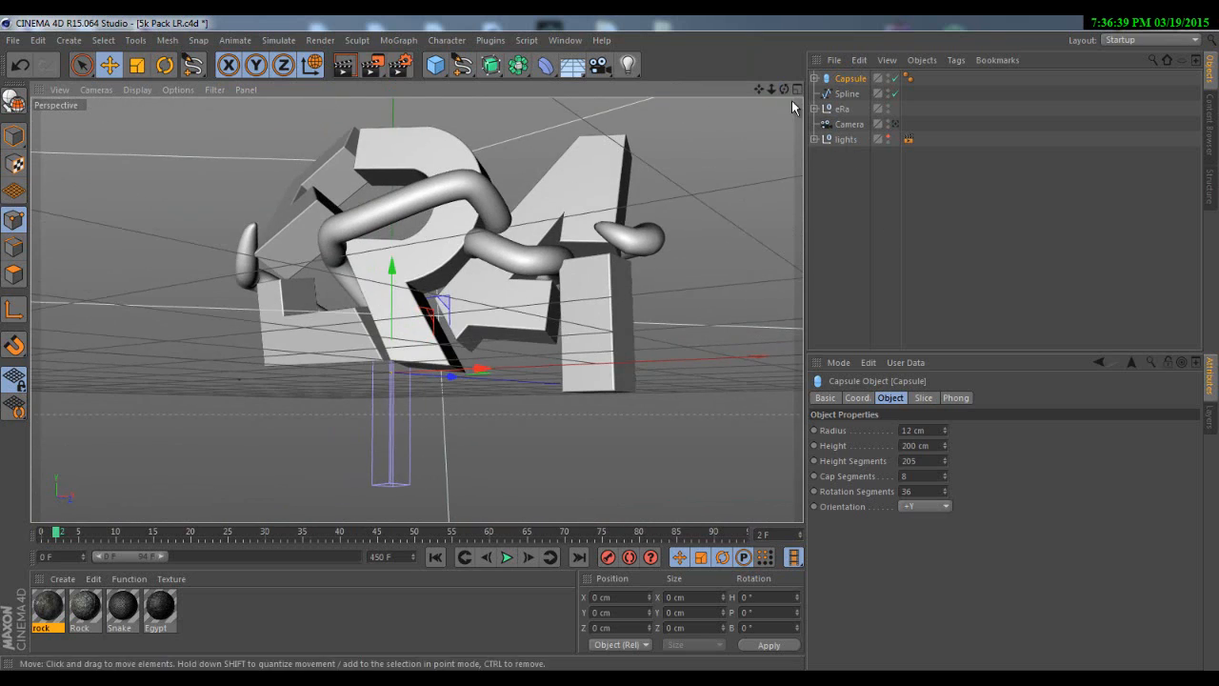
{"action": "left_click_drag", "start_coordinate": [783, 89], "coordinate": [609, 343]}
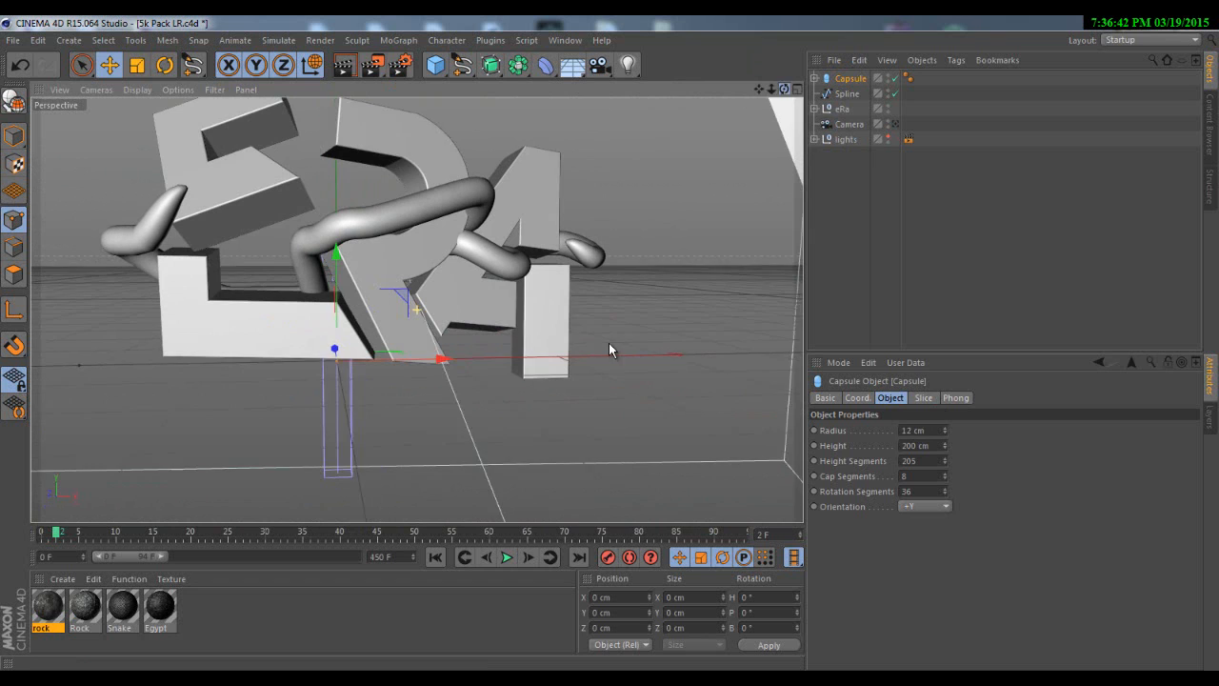
- Try the B-Spline type on the Spline object, then return it to Bezier
{"action": "left_click", "coordinate": [844, 93]}
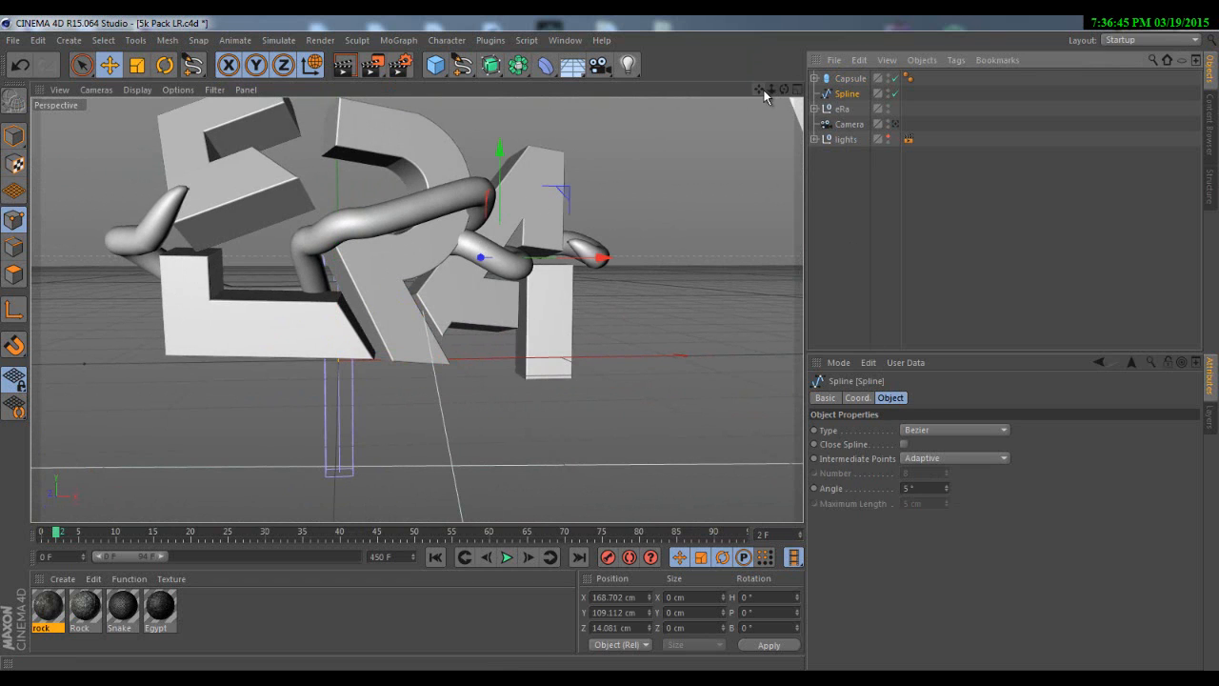
{"action": "mouse_move", "coordinate": [784, 88]}
{"action": "left_mouse_down"}
{"action": "mouse_move", "coordinate": [610, 351]}
{"action": "mouse_move", "coordinate": [784, 87]}
{"action": "left_mouse_up"}
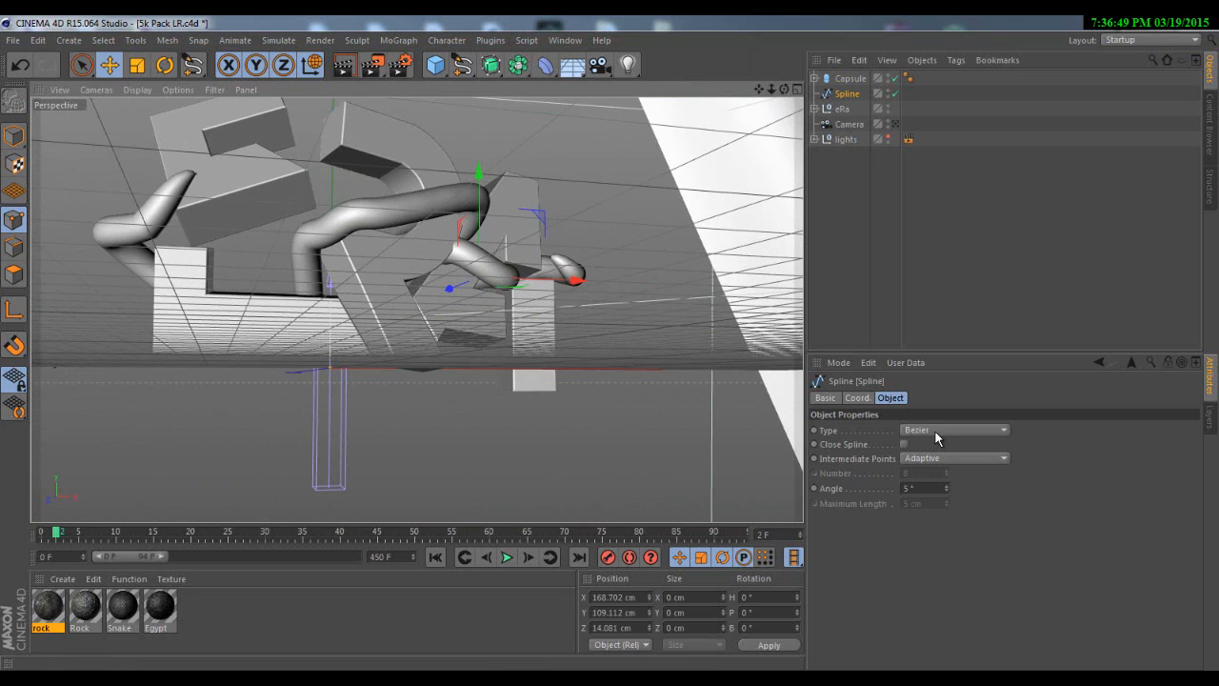
{"action": "scroll", "coordinate": [935, 438], "scroll_direction": "up", "scroll_amount": 1}
{"action": "scroll", "coordinate": [935, 436], "scroll_direction": "down", "scroll_amount": 1}
{"action": "scroll", "coordinate": [935, 436], "scroll_direction": "up", "scroll_amount": 1}
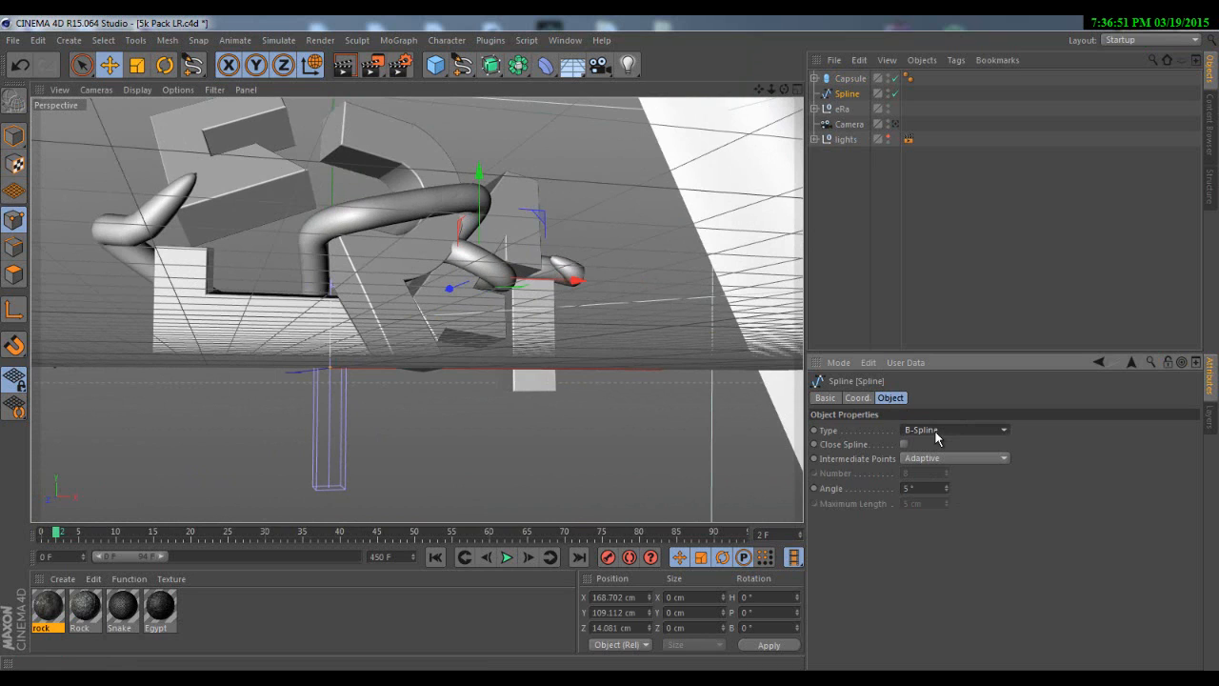
{"action": "scroll", "coordinate": [935, 436], "scroll_direction": "down", "scroll_amount": 1}
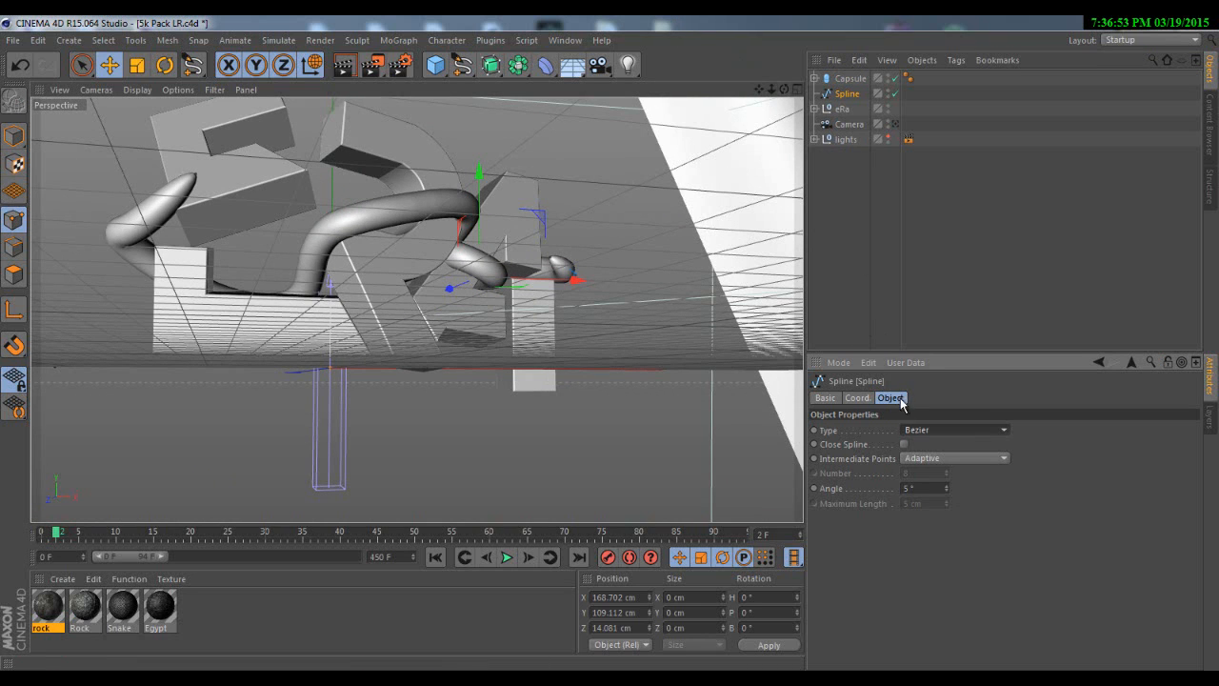
- Shift the spline point at the snake's tapered end beside the E slightly in depth
{"action": "left_click_drag", "start_coordinate": [784, 88], "coordinate": [264, 250]}
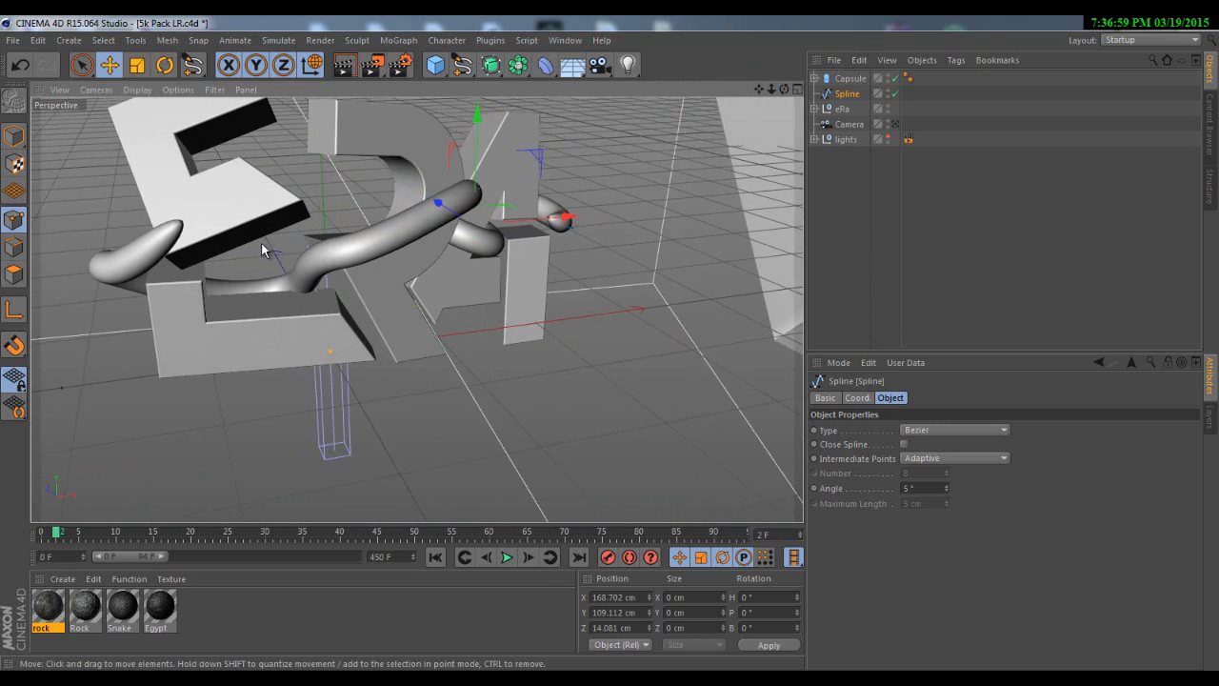
{"action": "left_click", "coordinate": [182, 220]}
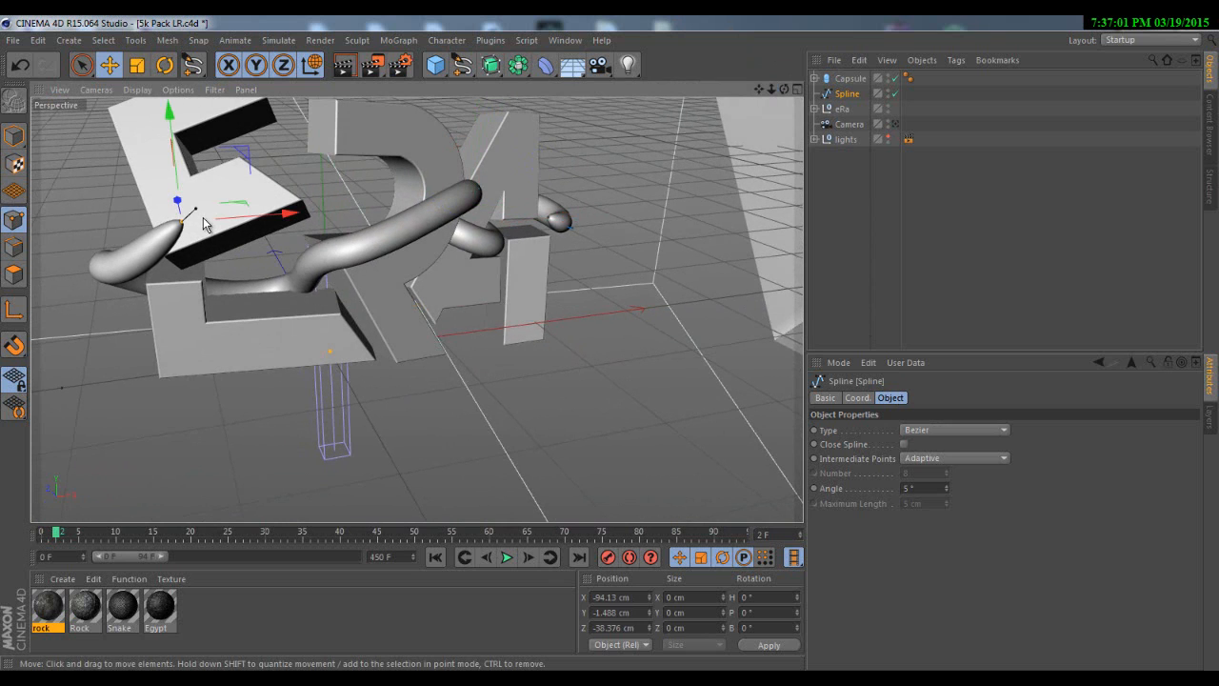
{"action": "left_click_drag", "start_coordinate": [180, 206], "coordinate": [180, 222]}
{"action": "left_click", "coordinate": [896, 203]}
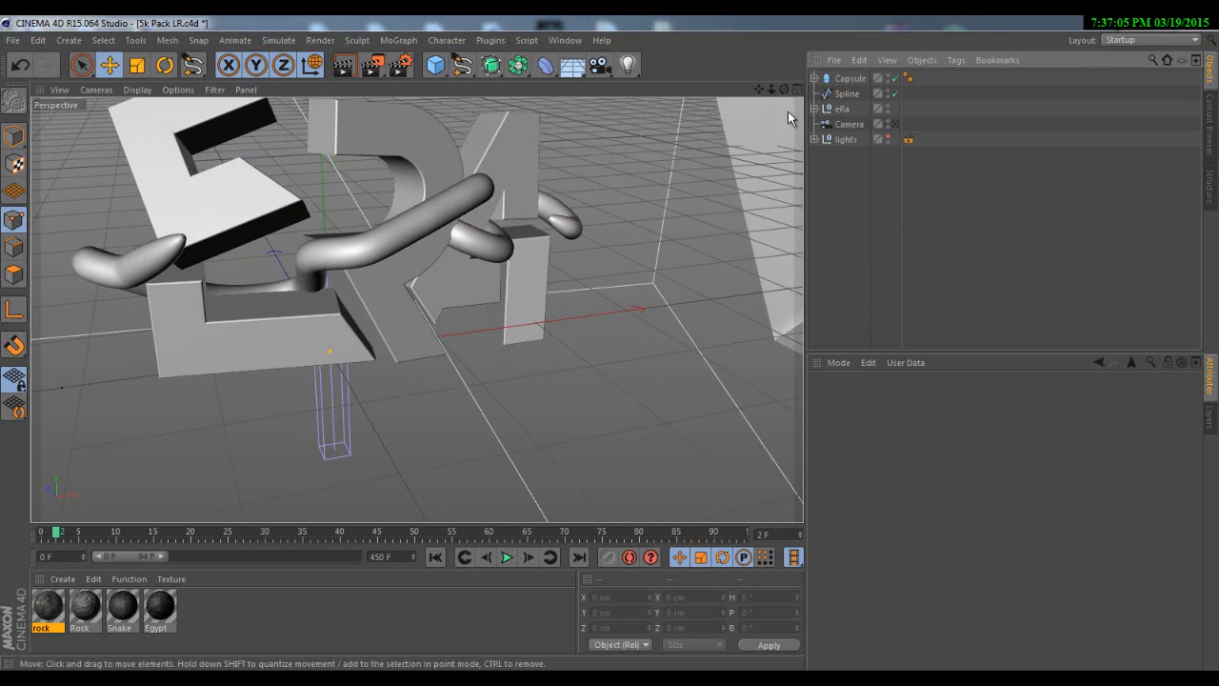
{"action": "left_click_drag", "start_coordinate": [605, 328], "coordinate": [612, 347], "text": "alt"}
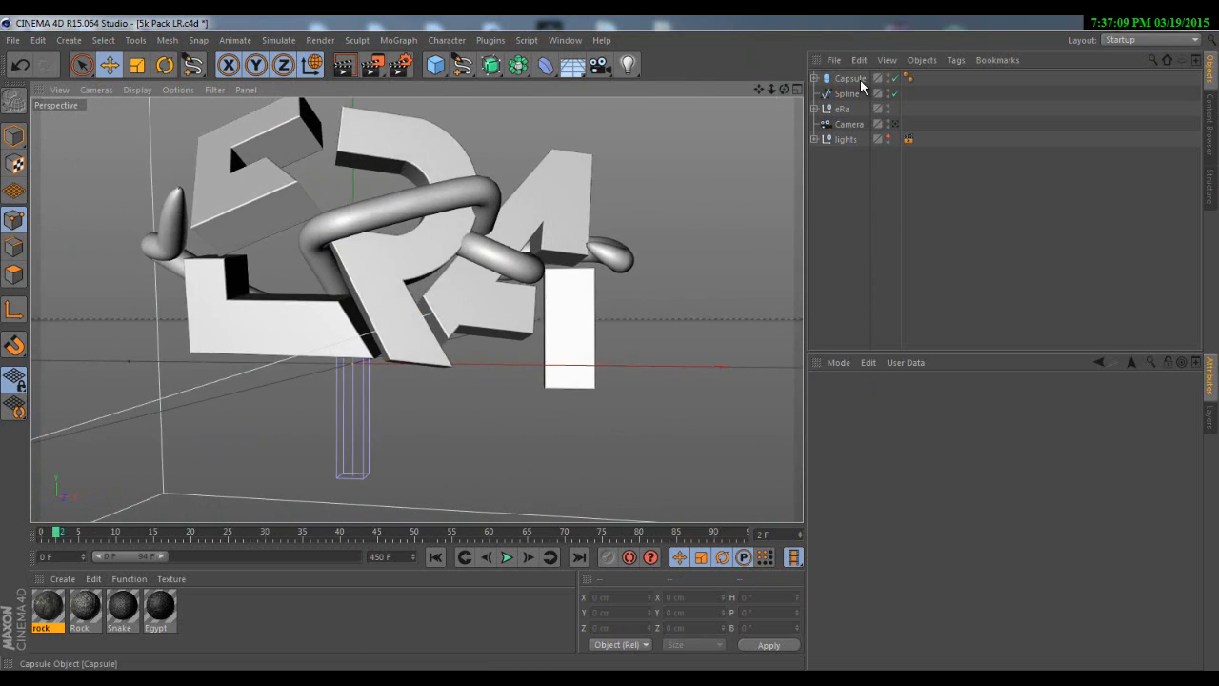
- Apply the Snake material to the capsule and set its texture projection to Cubic
{"action": "left_click", "coordinate": [847, 79]}
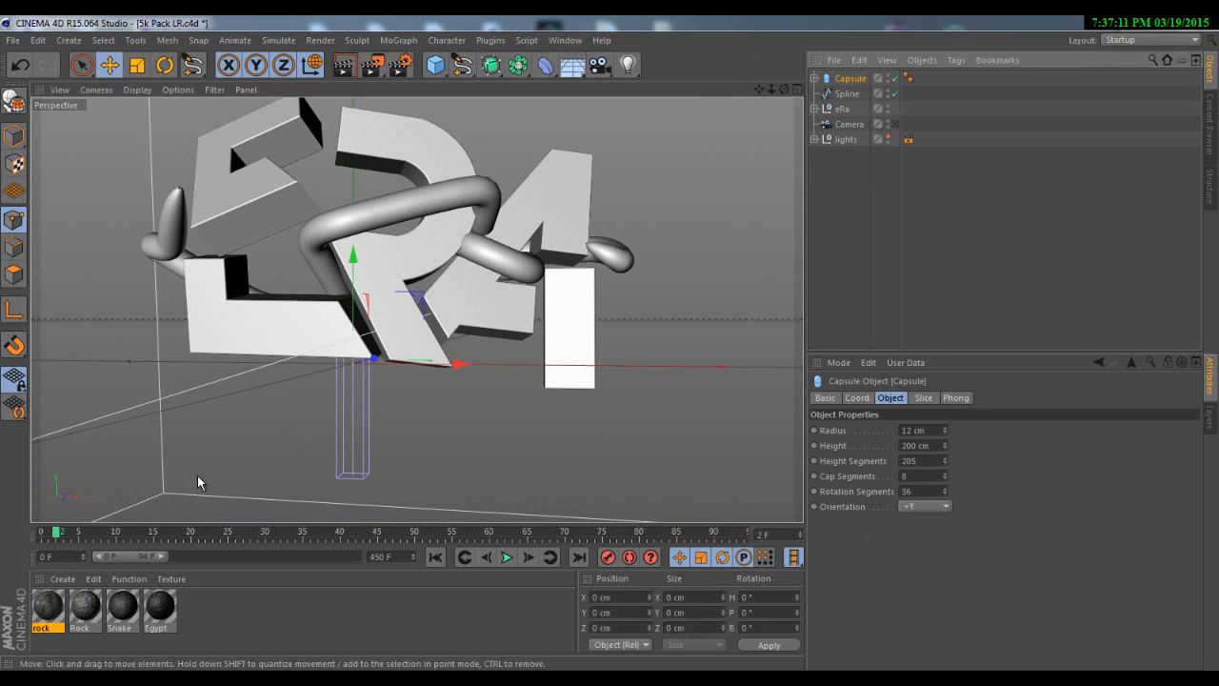
{"action": "left_click", "coordinate": [118, 614]}
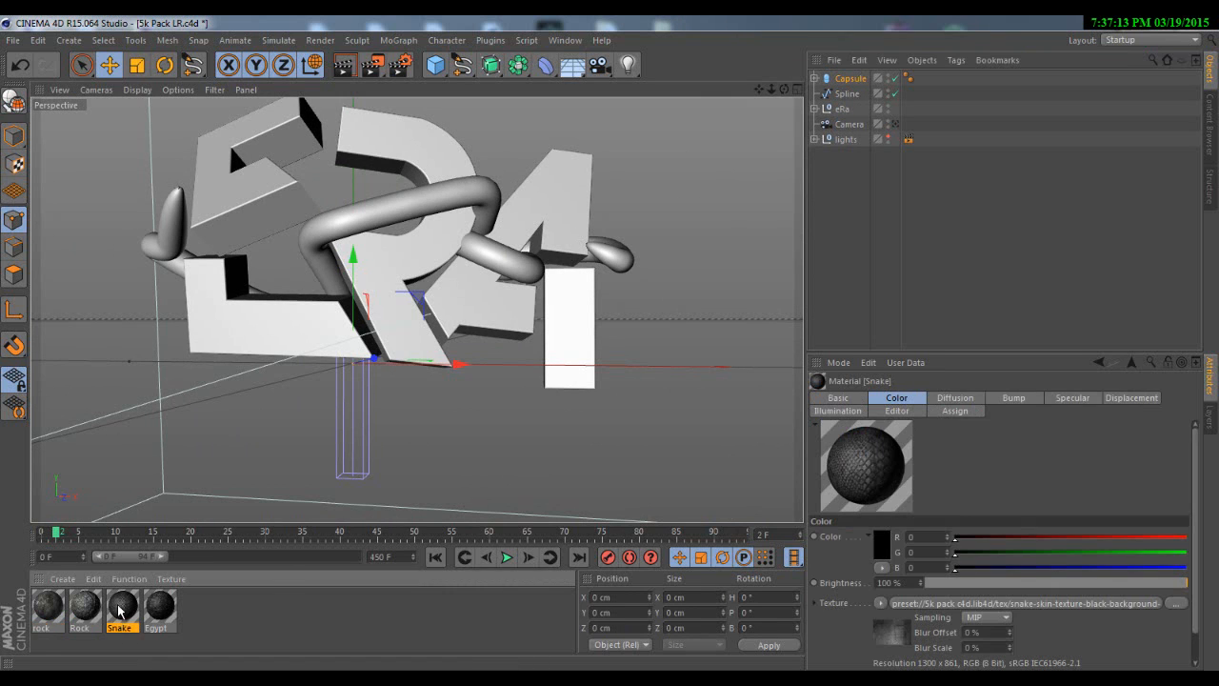
{"action": "right_click", "coordinate": [118, 617]}
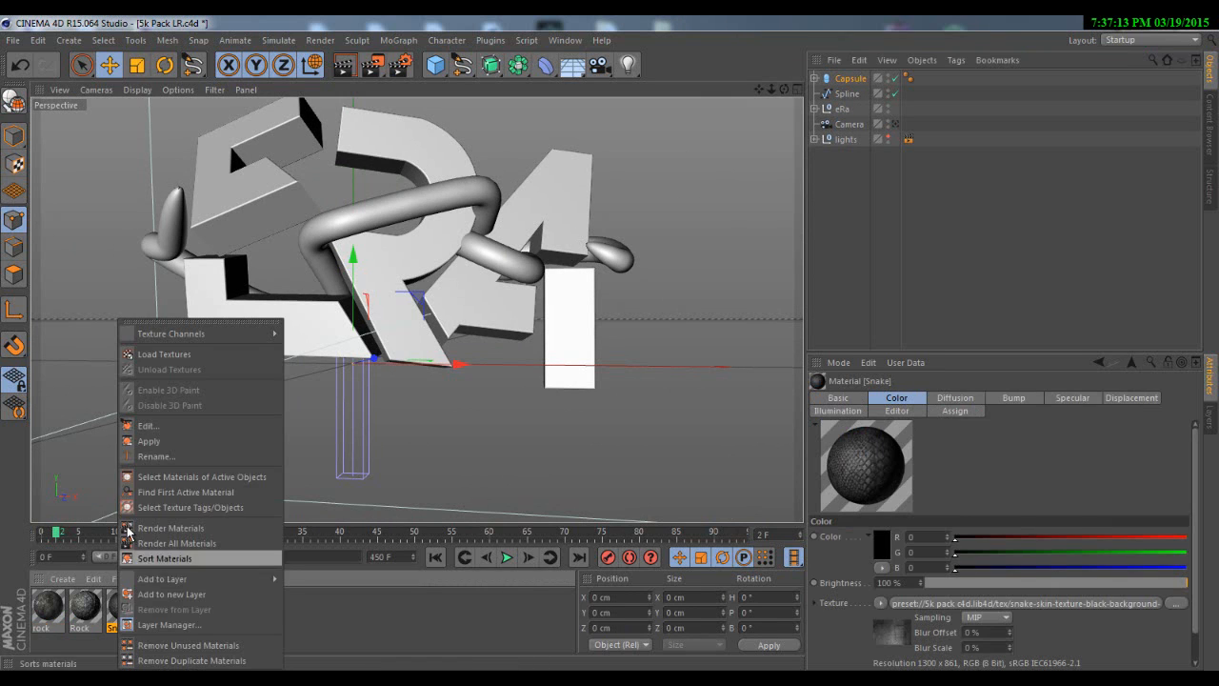
{"action": "left_click", "coordinate": [145, 442]}
{"action": "left_click", "coordinate": [911, 462]}
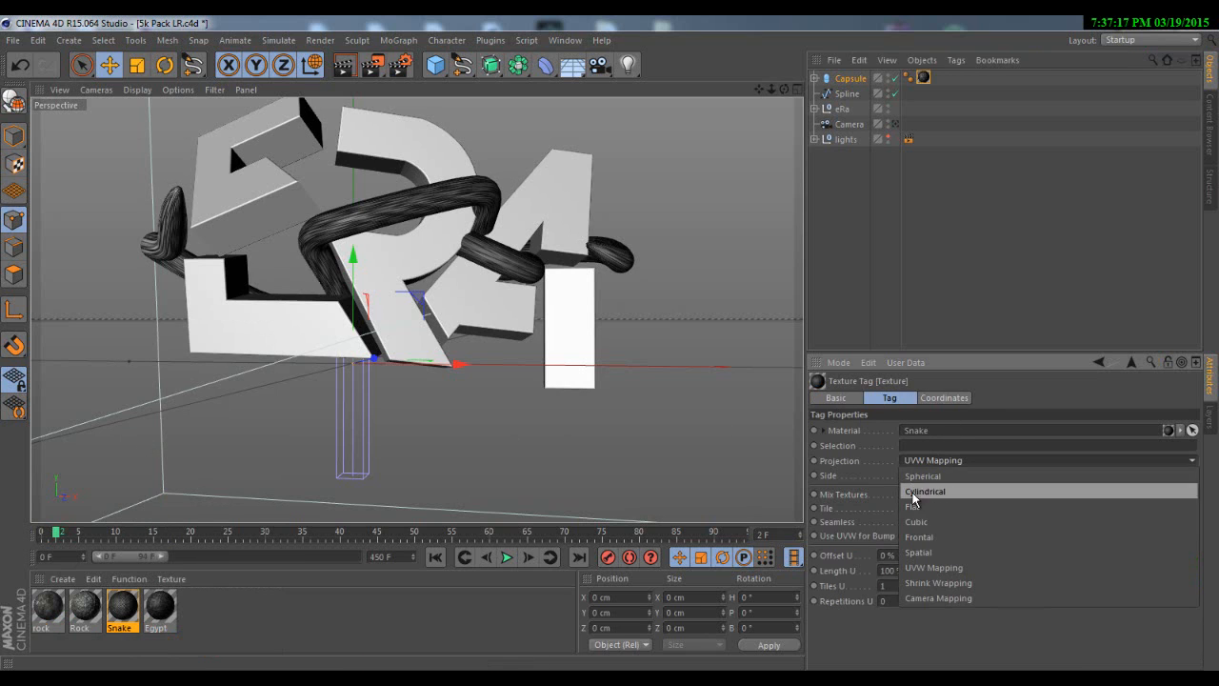
{"action": "left_click", "coordinate": [905, 522]}
{"action": "left_click", "coordinate": [902, 523]}
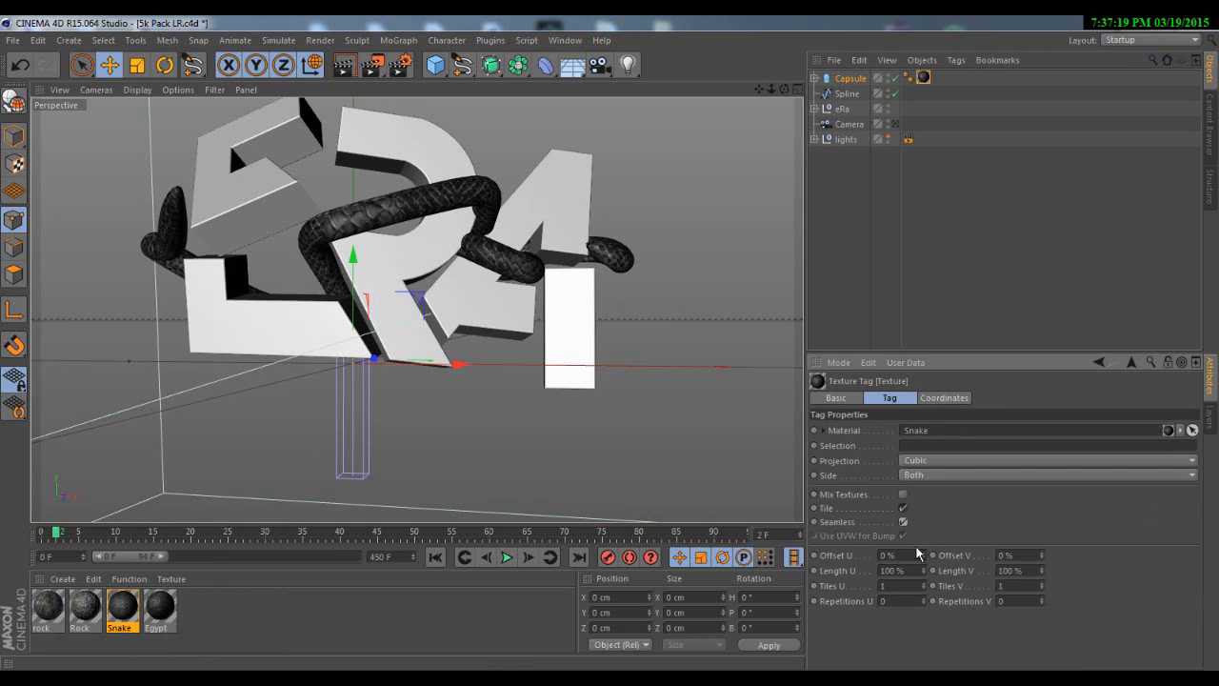
- Reshape the snake's bend around the outer side and back of the E by moving the spline points there
{"action": "scroll", "coordinate": [611, 342], "scroll_direction": "up", "scroll_amount": 10}
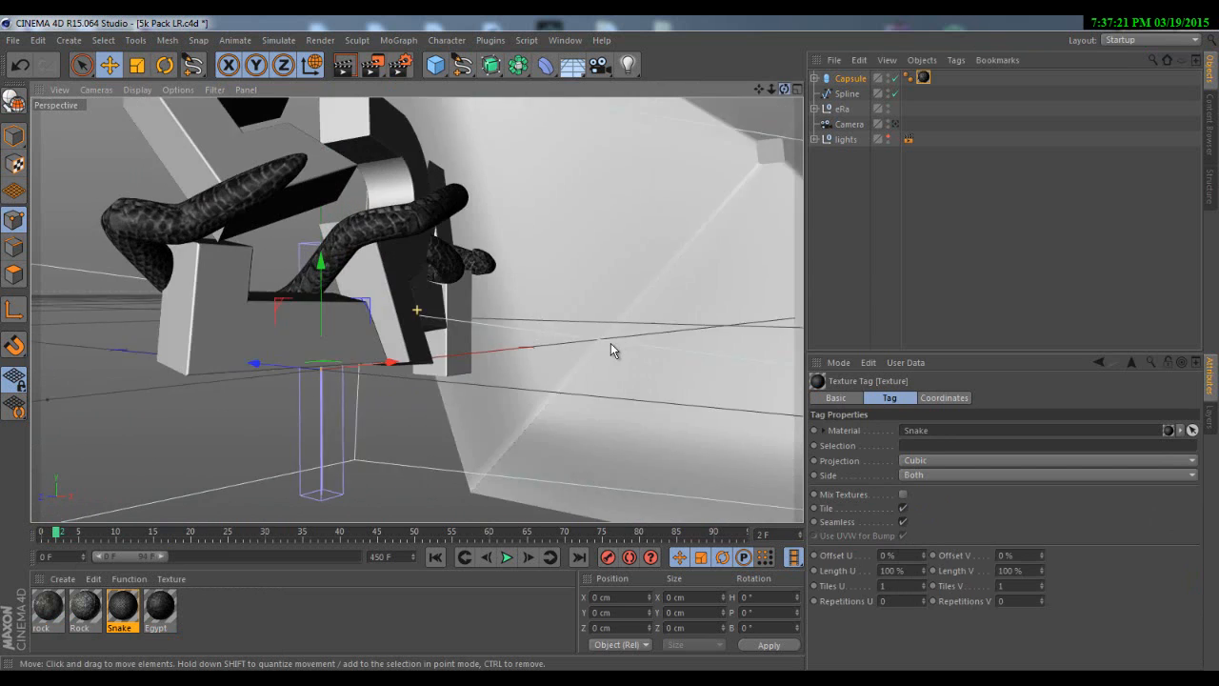
{"action": "scroll", "coordinate": [610, 348], "scroll_direction": "down", "scroll_amount": 6}
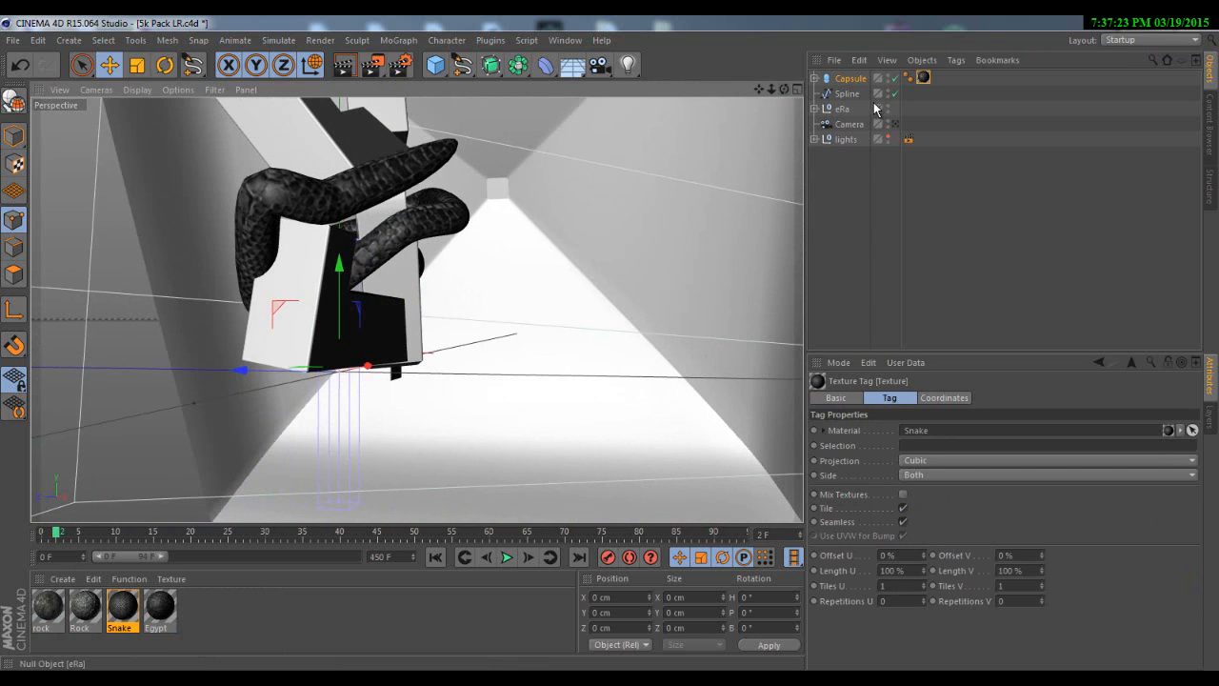
{"action": "left_click", "coordinate": [845, 94]}
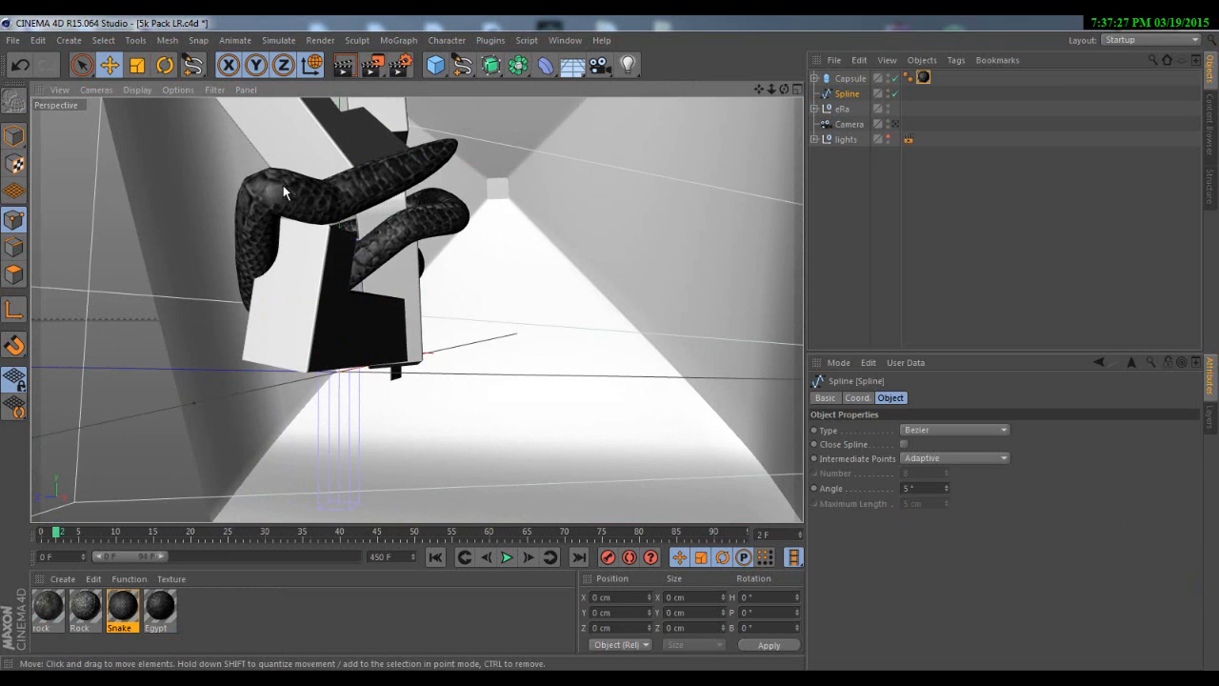
{"action": "left_click", "coordinate": [895, 79]}
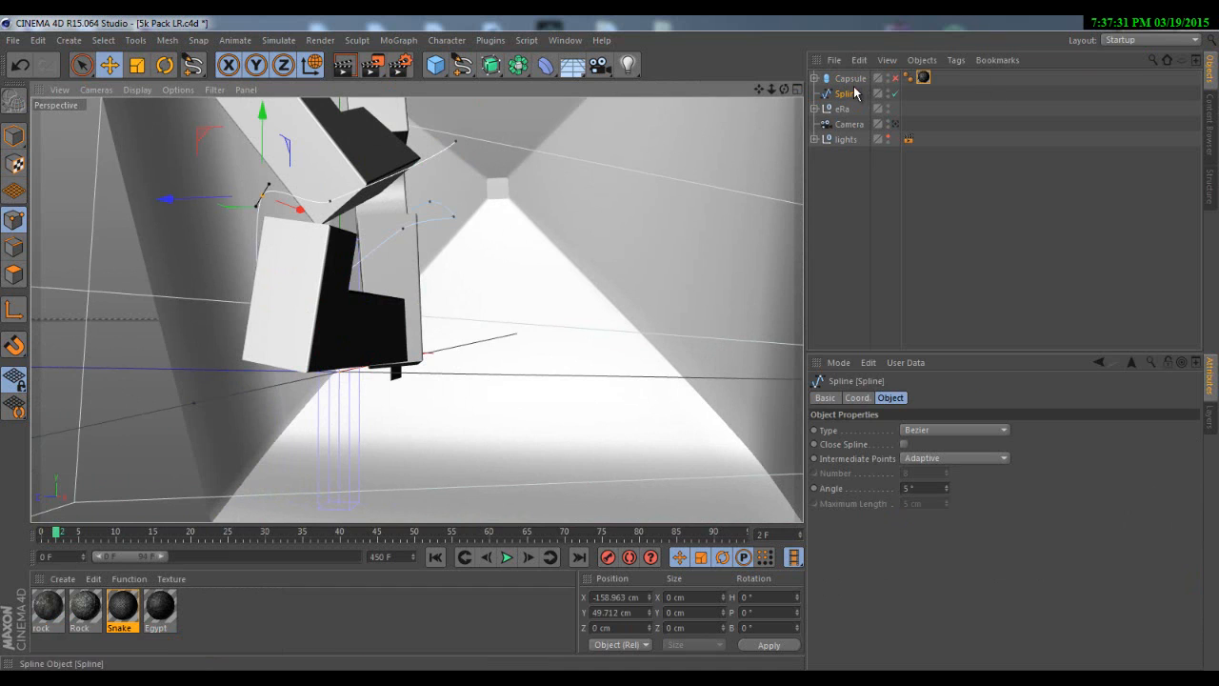
{"action": "left_click", "coordinate": [894, 78]}
{"action": "left_click_drag", "start_coordinate": [430, 246], "coordinate": [389, 308]}
{"action": "left_click_drag", "start_coordinate": [785, 89], "coordinate": [612, 349]}
{"action": "left_click_drag", "start_coordinate": [538, 415], "coordinate": [490, 404]}
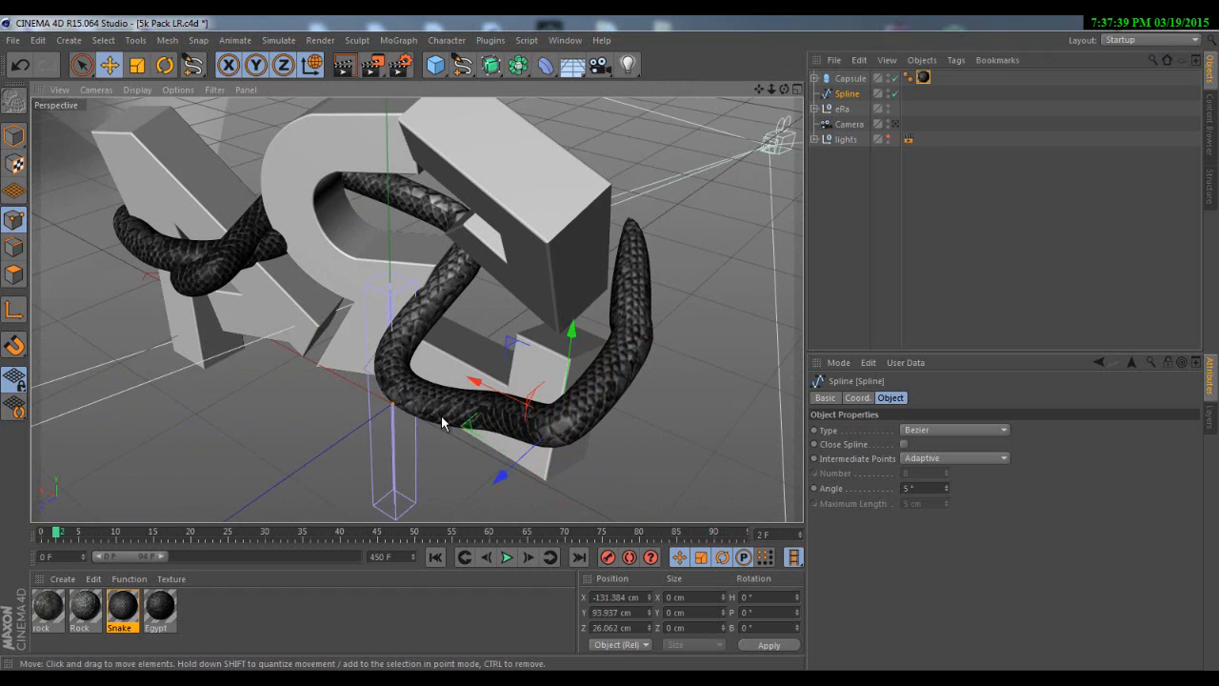
- Reposition the spline point on the stretch of snake that crosses in front of the R
{"action": "left_click_drag", "start_coordinate": [784, 89], "coordinate": [609, 343]}
{"action": "left_click_drag", "start_coordinate": [761, 87], "coordinate": [703, 146]}
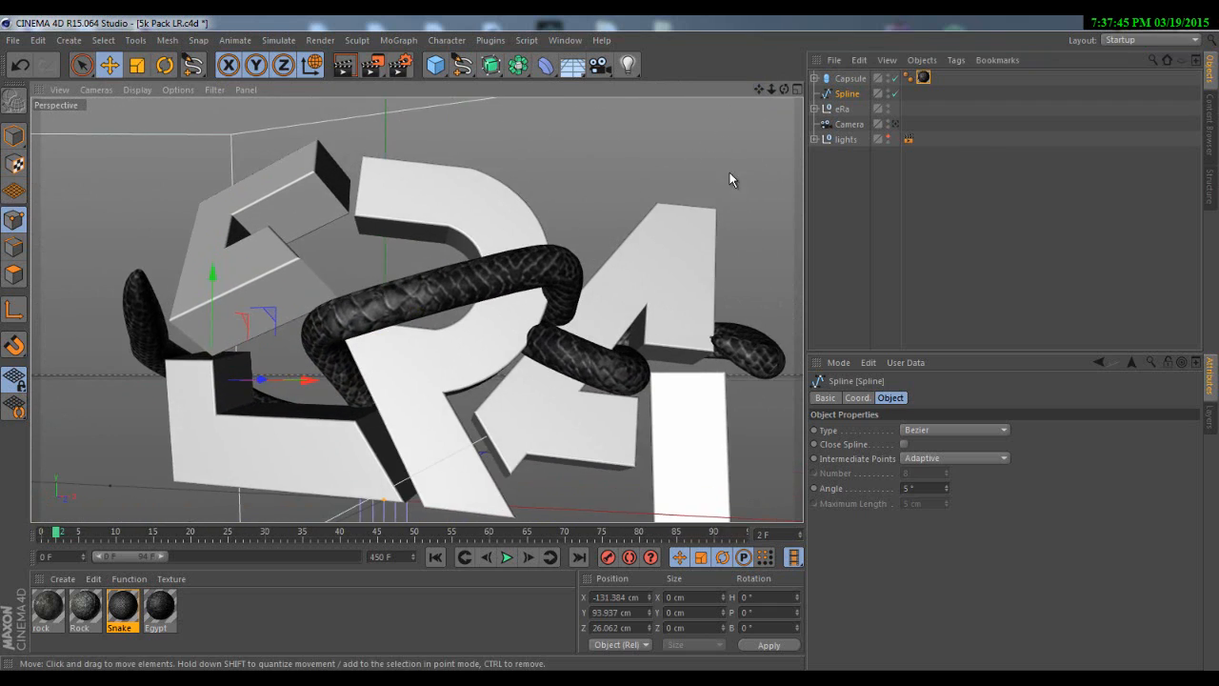
{"action": "scroll", "coordinate": [730, 173], "scroll_direction": "down", "scroll_amount": 2}
{"action": "left_click_drag", "start_coordinate": [784, 89], "coordinate": [444, 236]}
{"action": "left_click", "coordinate": [455, 229]}
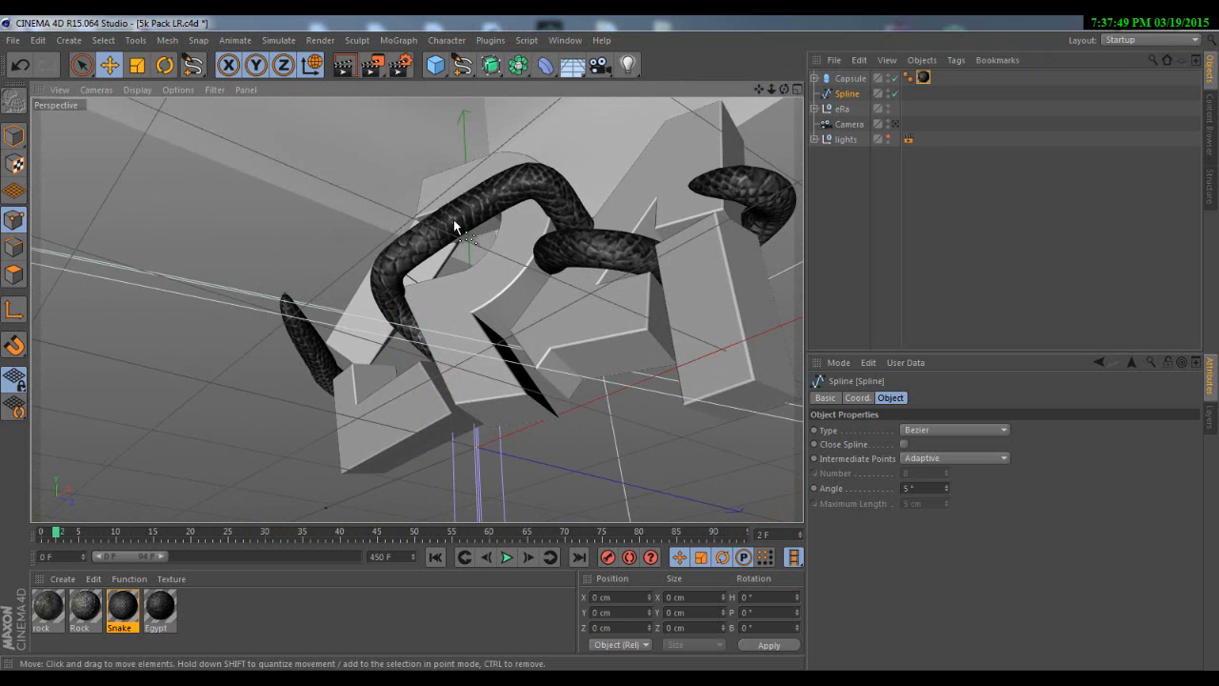
{"action": "left_click", "coordinate": [454, 222]}
{"action": "left_click_drag", "start_coordinate": [532, 258], "coordinate": [515, 255]}
- Pull the snake's front loop in toward the R, moving the spline point beside its bowl to about X 119 cm
{"action": "left_click_drag", "start_coordinate": [611, 343], "coordinate": [609, 344]}
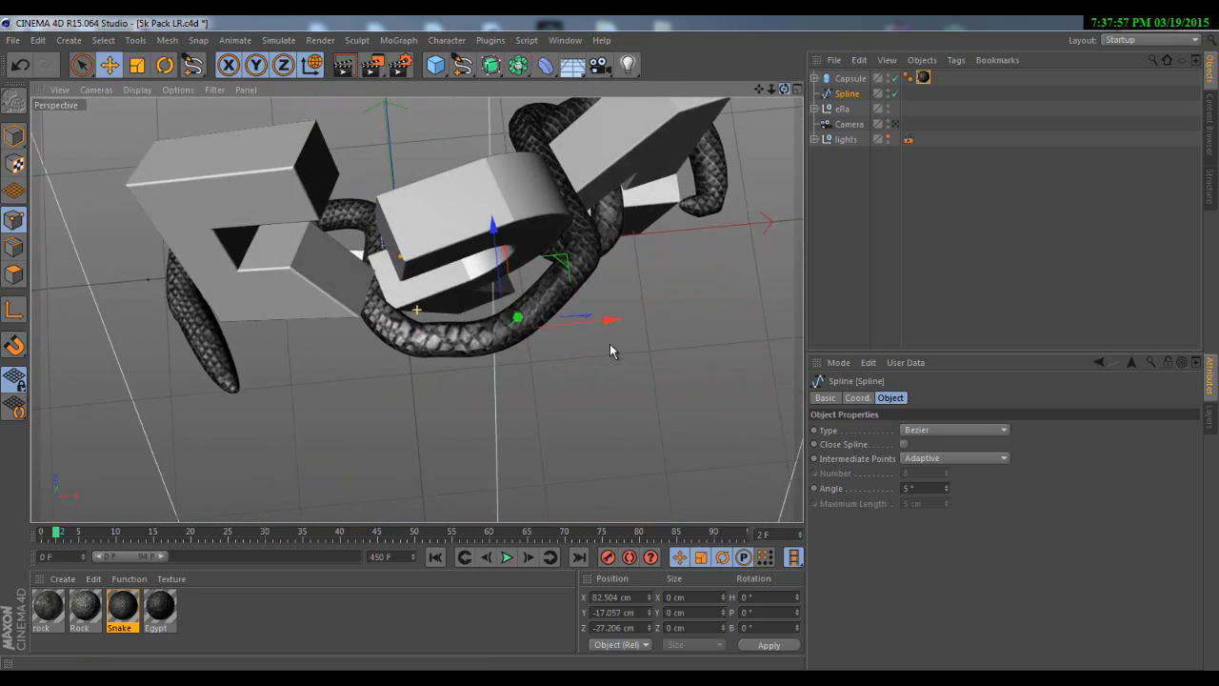
{"action": "left_click_drag", "start_coordinate": [354, 317], "coordinate": [362, 200]}
{"action": "left_click", "coordinate": [506, 325]}
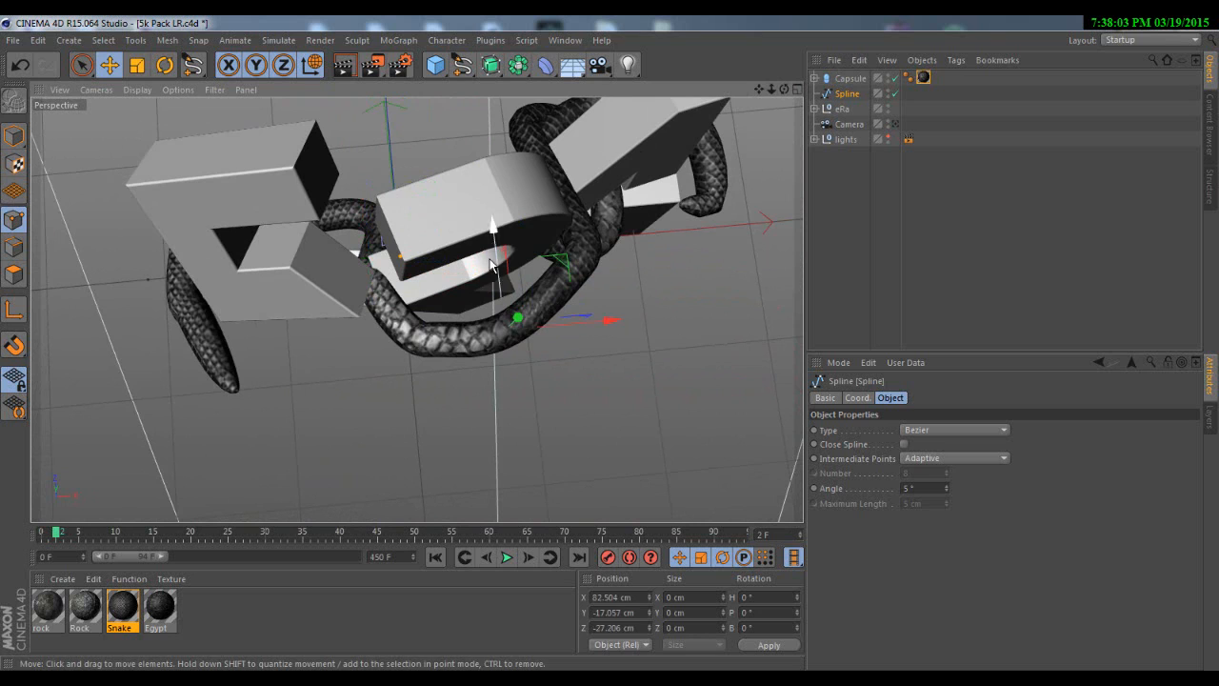
{"action": "left_click_drag", "start_coordinate": [496, 236], "coordinate": [497, 221]}
{"action": "left_click", "coordinate": [582, 256]}
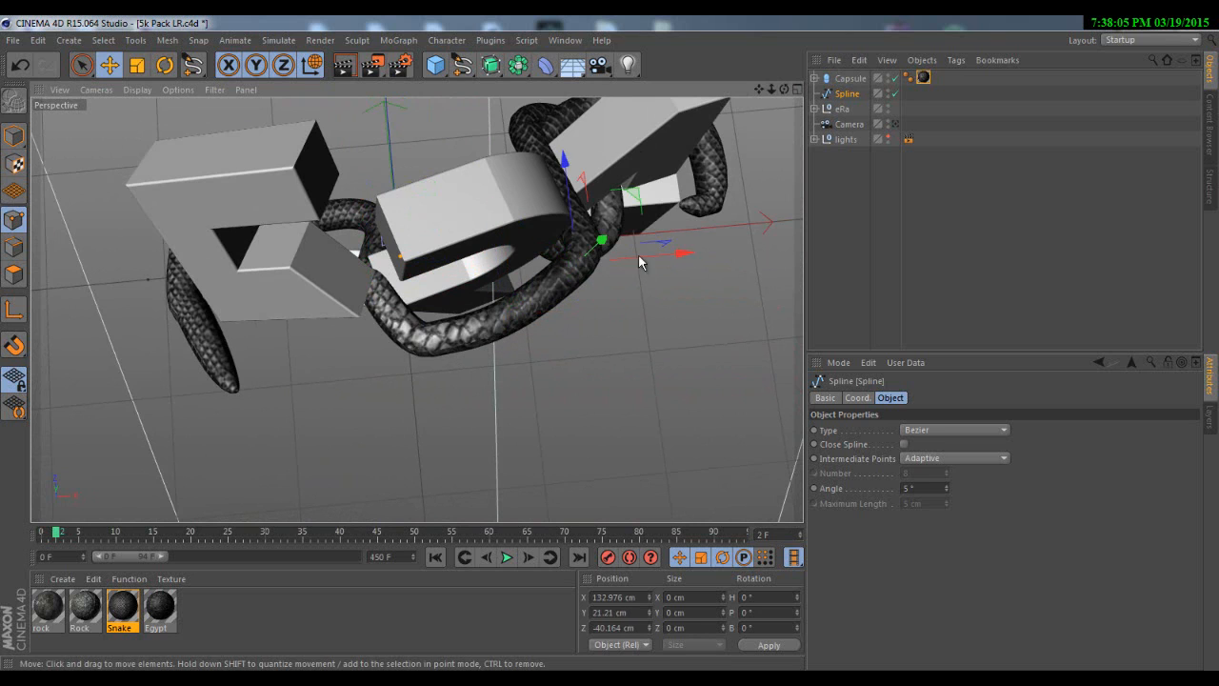
{"action": "left_click_drag", "start_coordinate": [663, 261], "coordinate": [644, 260]}
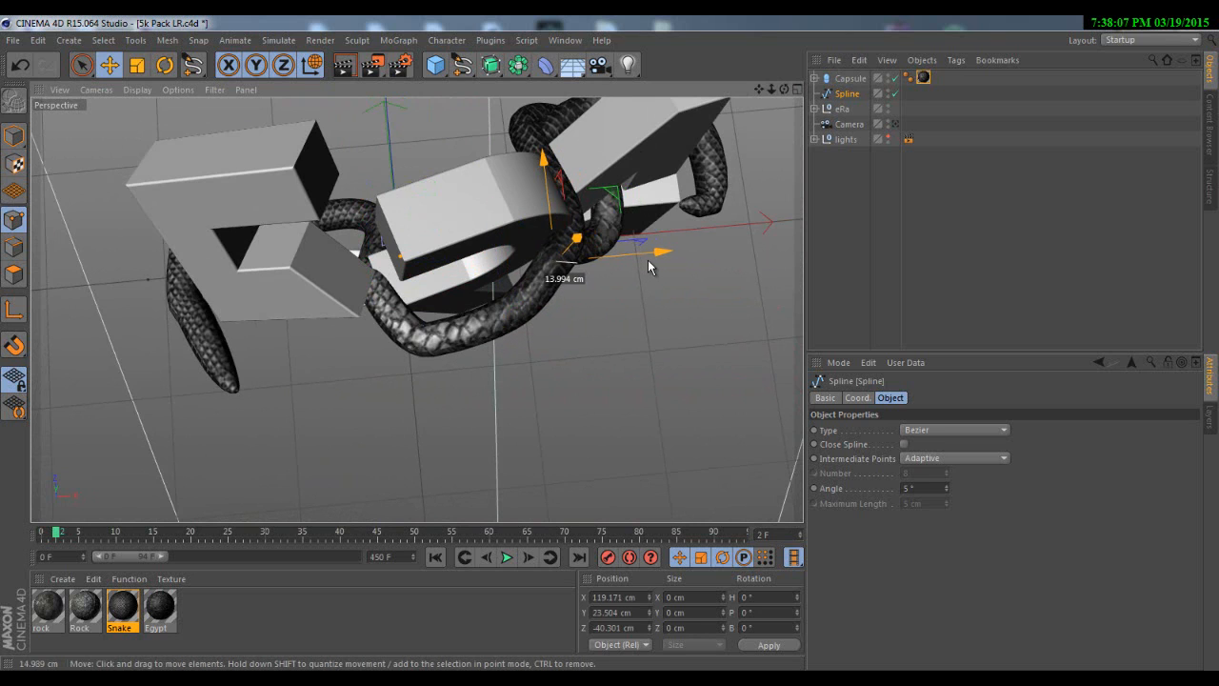
- Move the spline points at the start and middle of the front loop back in depth, closer to the R's face
{"action": "left_click_drag", "start_coordinate": [784, 89], "coordinate": [608, 341]}
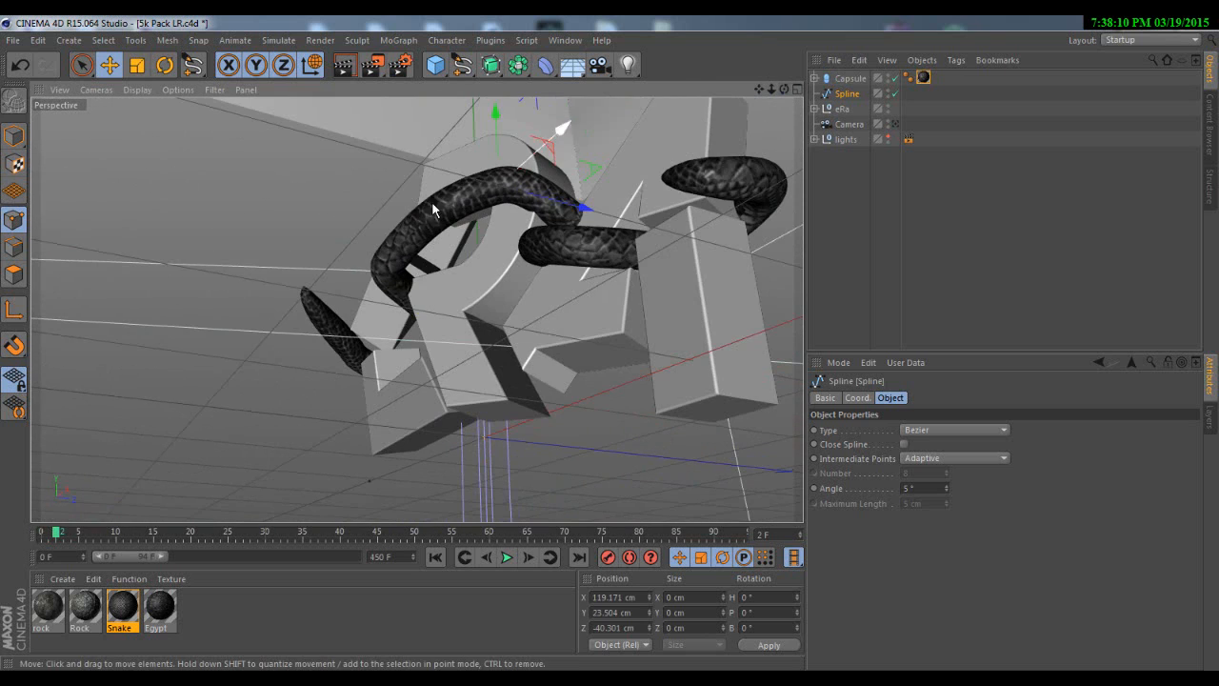
{"action": "left_click", "coordinate": [372, 277]}
{"action": "left_click", "coordinate": [395, 264]}
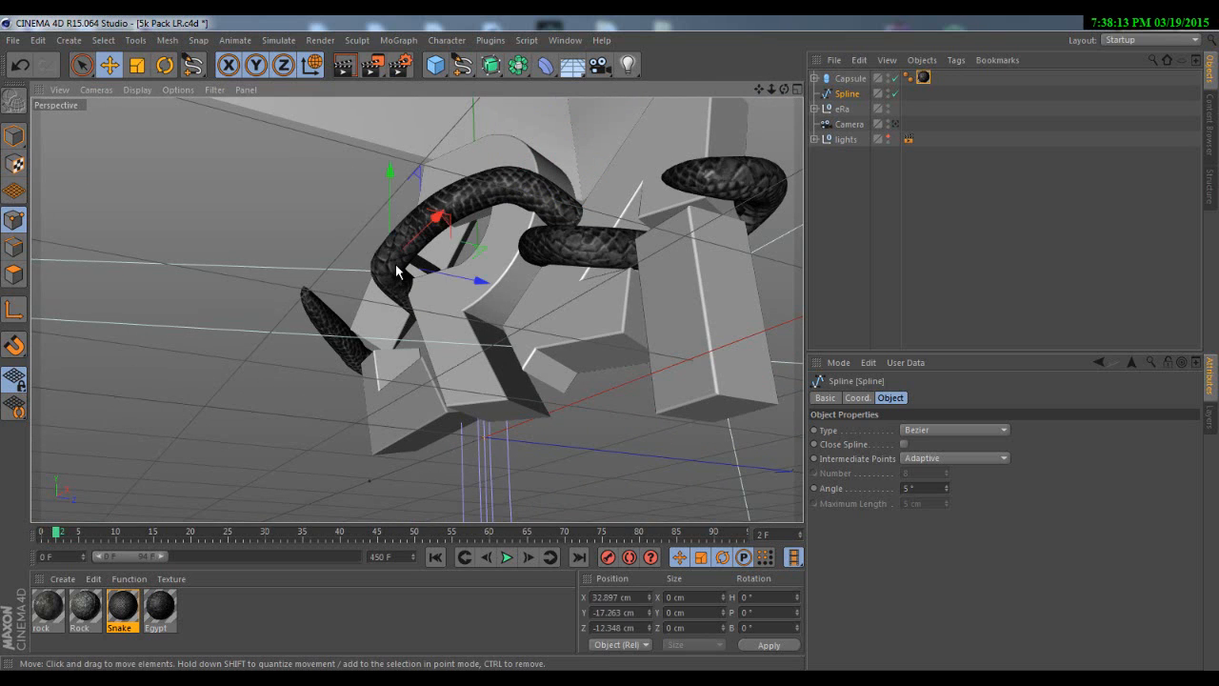
{"action": "left_click_drag", "start_coordinate": [467, 280], "coordinate": [498, 283]}
{"action": "left_click", "coordinate": [523, 190]}
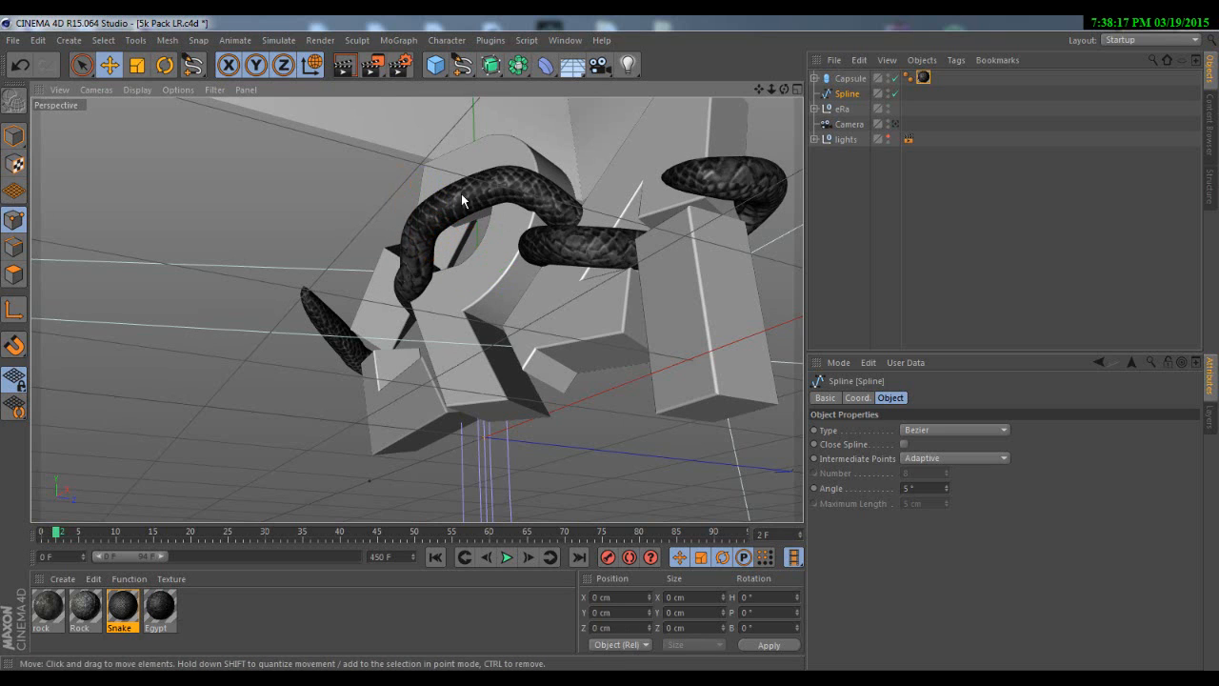
{"action": "left_click", "coordinate": [433, 217]}
{"action": "left_click_drag", "start_coordinate": [509, 248], "coordinate": [549, 276]}
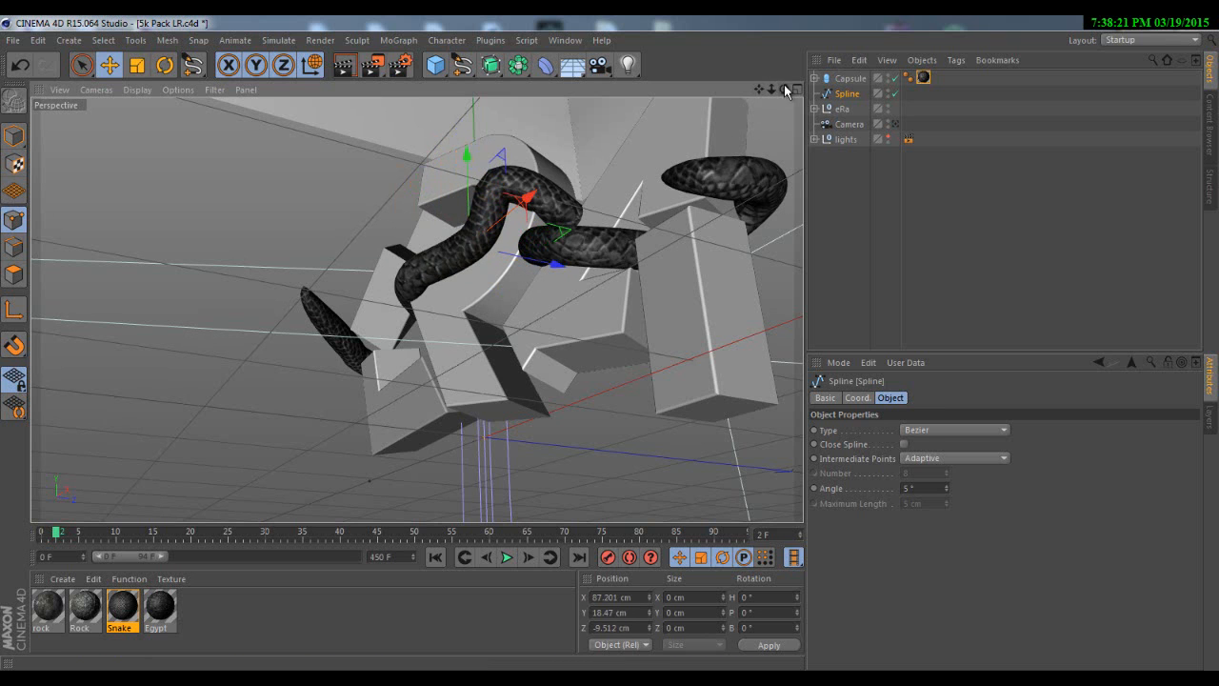
- Move the spline point at the loop's crest beside the R's bowl to about X 128, Y 27, Z -32 cm
{"action": "left_click_drag", "start_coordinate": [784, 88], "coordinate": [613, 326]}
{"action": "scroll", "coordinate": [638, 184], "scroll_direction": "up", "scroll_amount": 3}
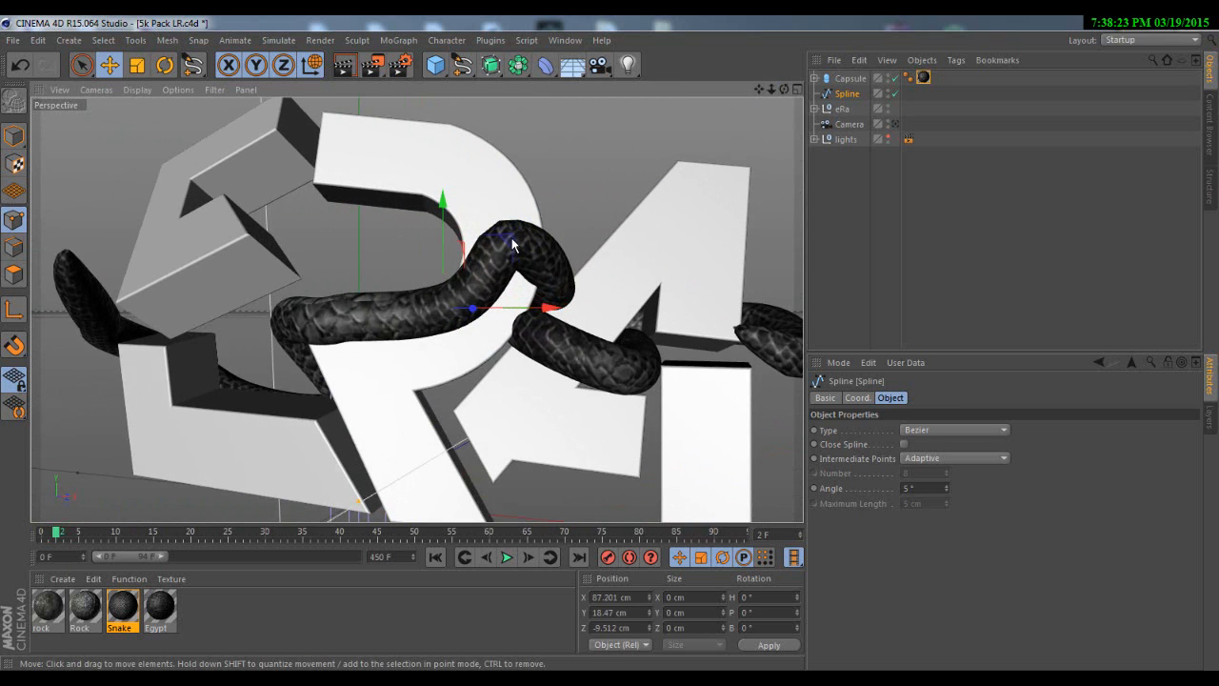
{"action": "left_click", "coordinate": [521, 246]}
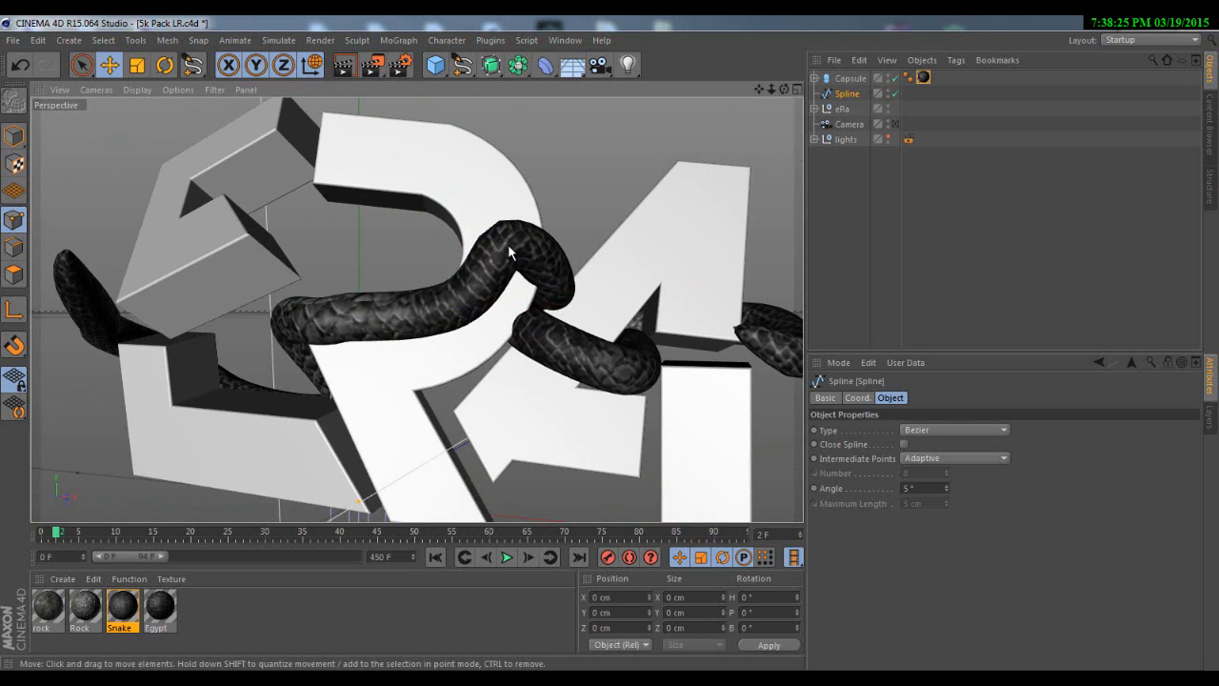
{"action": "left_click_drag", "start_coordinate": [522, 263], "coordinate": [563, 276]}
{"action": "scroll", "coordinate": [563, 273], "scroll_direction": "down", "scroll_amount": 5}
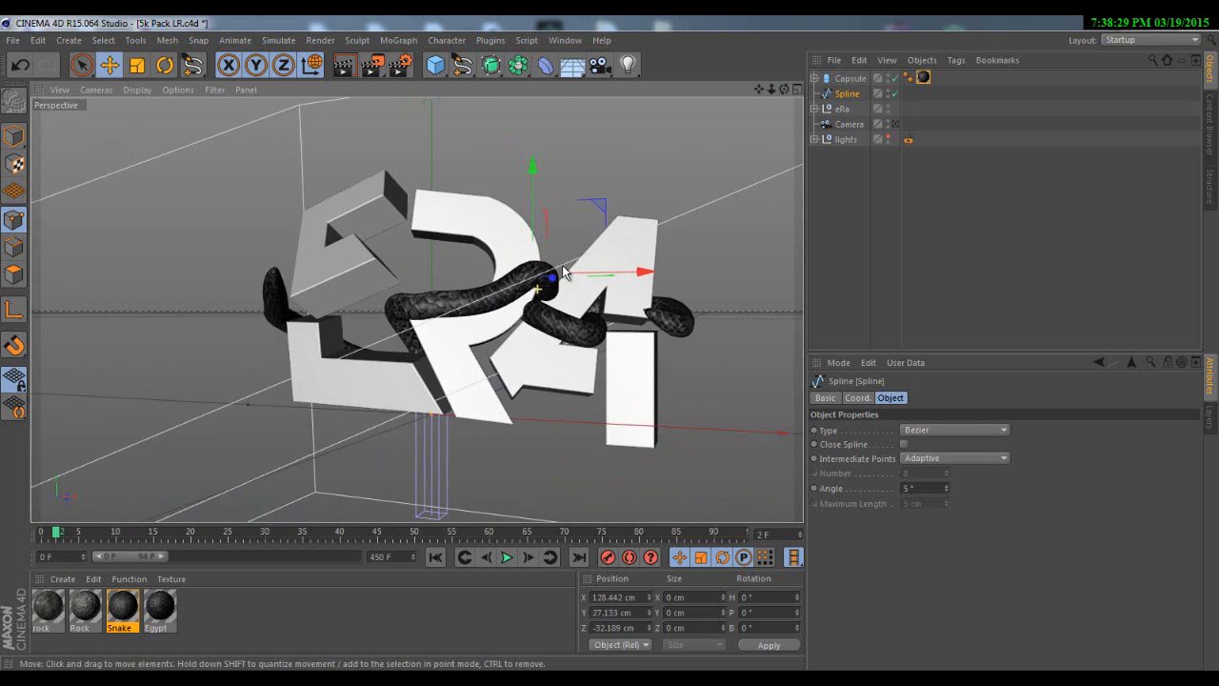
{"action": "left_click_drag", "start_coordinate": [615, 347], "coordinate": [719, 120], "text": "alt"}
{"action": "left_click", "coordinate": [840, 197]}
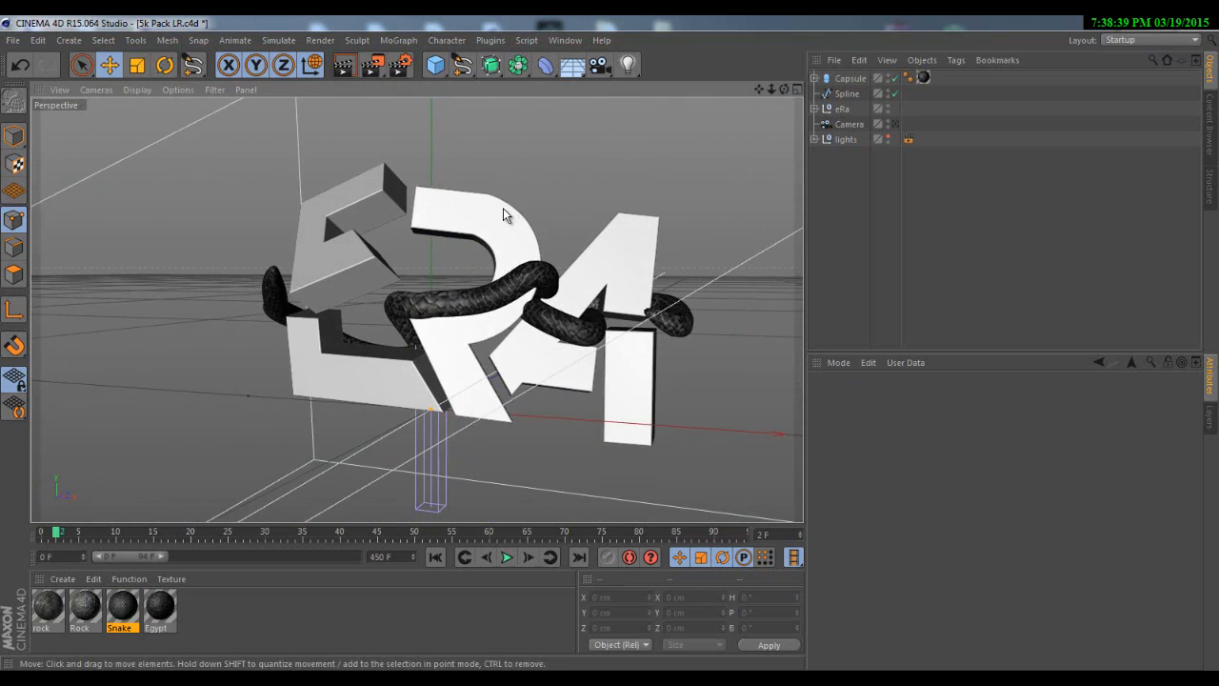
- Duplicate the eRa null with all its letter pieces
{"action": "left_click", "coordinate": [504, 208]}
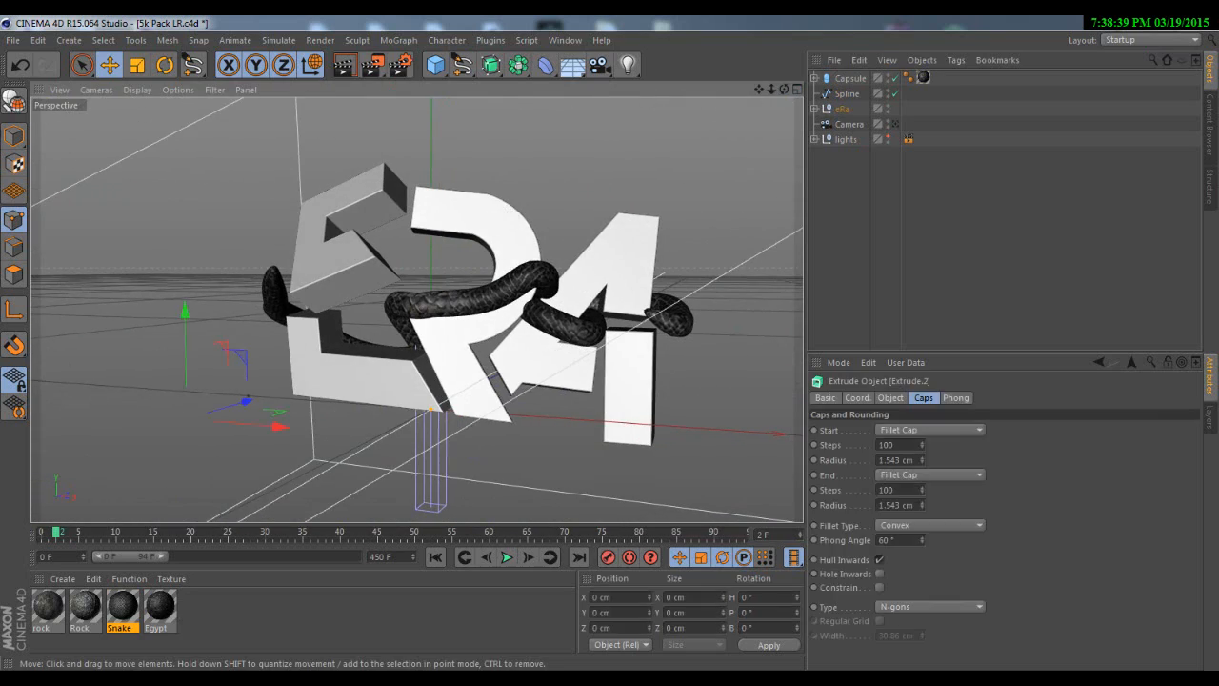
{"action": "left_click", "coordinate": [842, 109]}
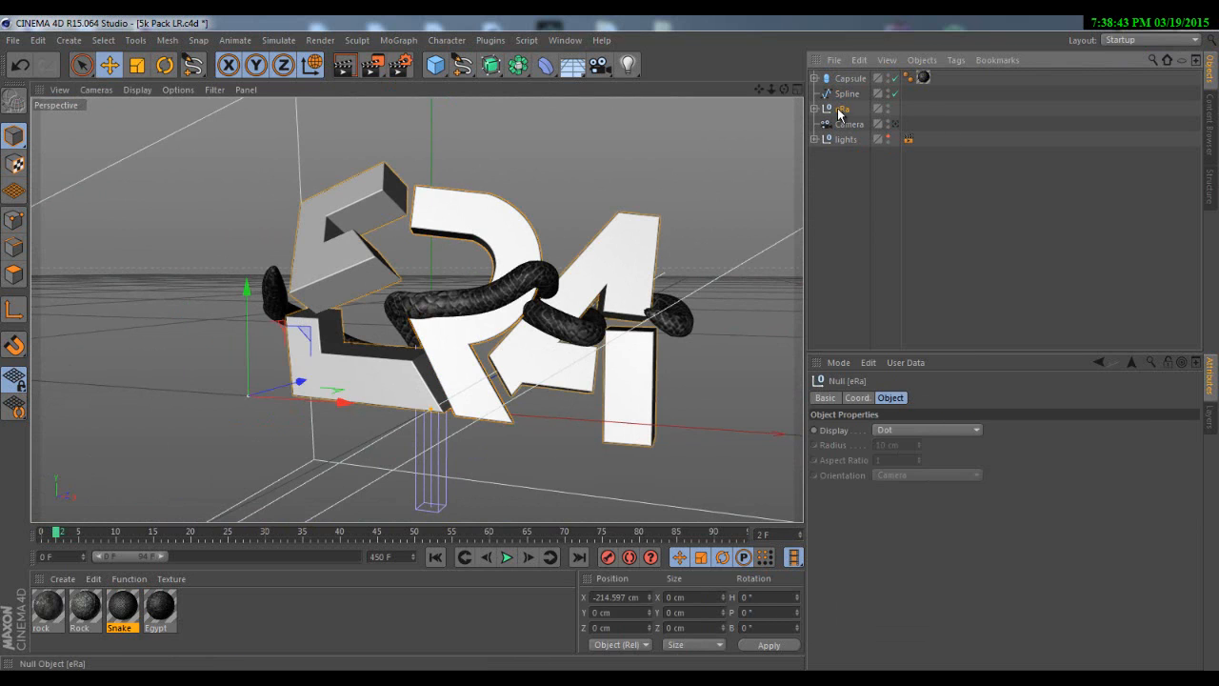
{"action": "key", "text": "ctrl+c"}
{"action": "key", "text": "ctrl+v"}
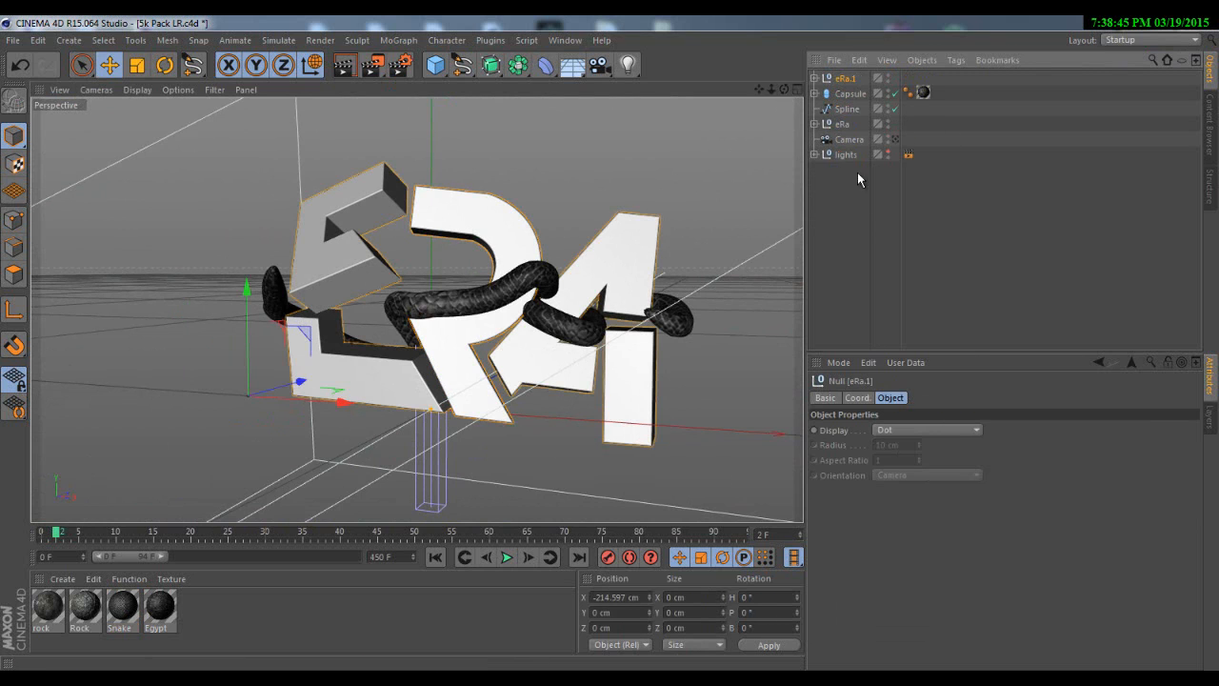
- Set the start and end fillet cap radius to 5 cm on all five Extrude objects in the eRa.1 copy
{"action": "left_click", "coordinate": [815, 78]}
{"action": "left_click", "coordinate": [853, 95]}
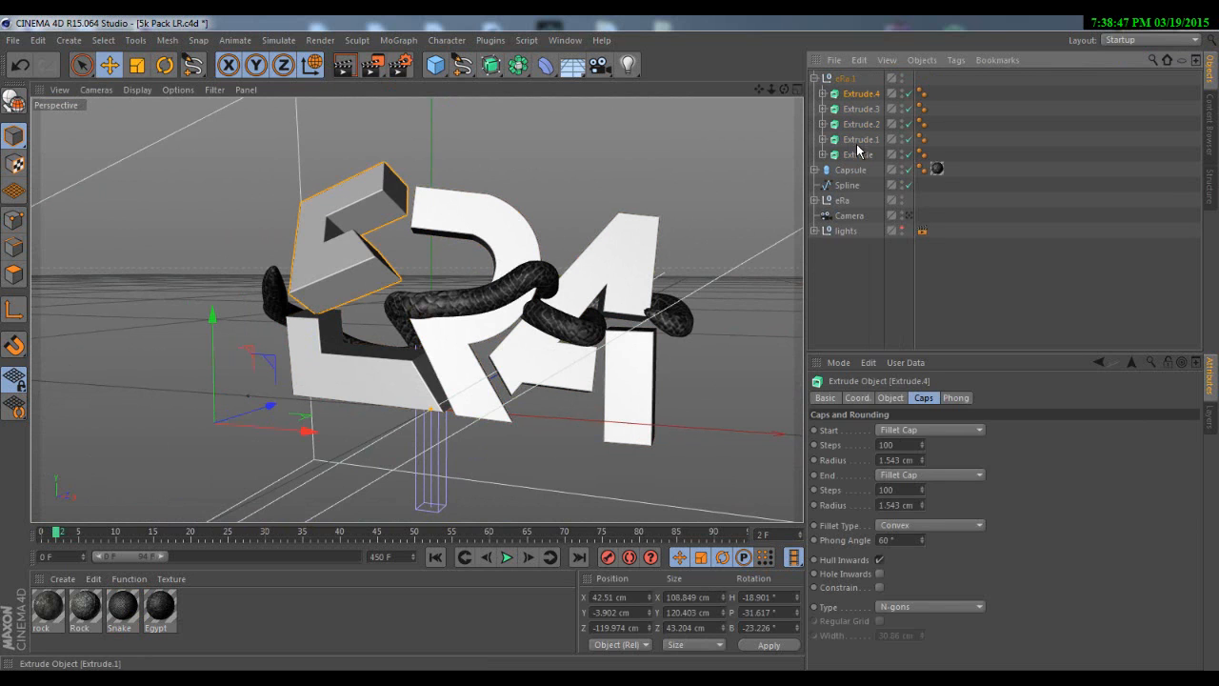
{"action": "left_click", "coordinate": [854, 155], "text": "shift"}
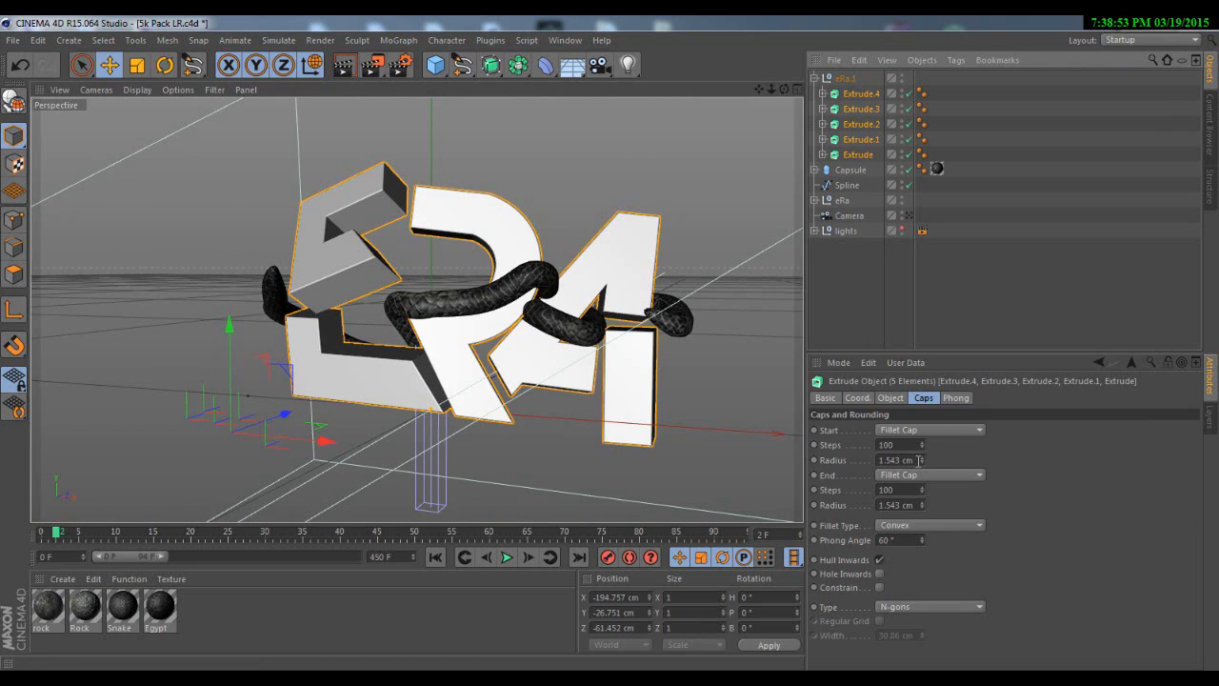
{"action": "left_click_drag", "start_coordinate": [918, 460], "coordinate": [896, 461]}
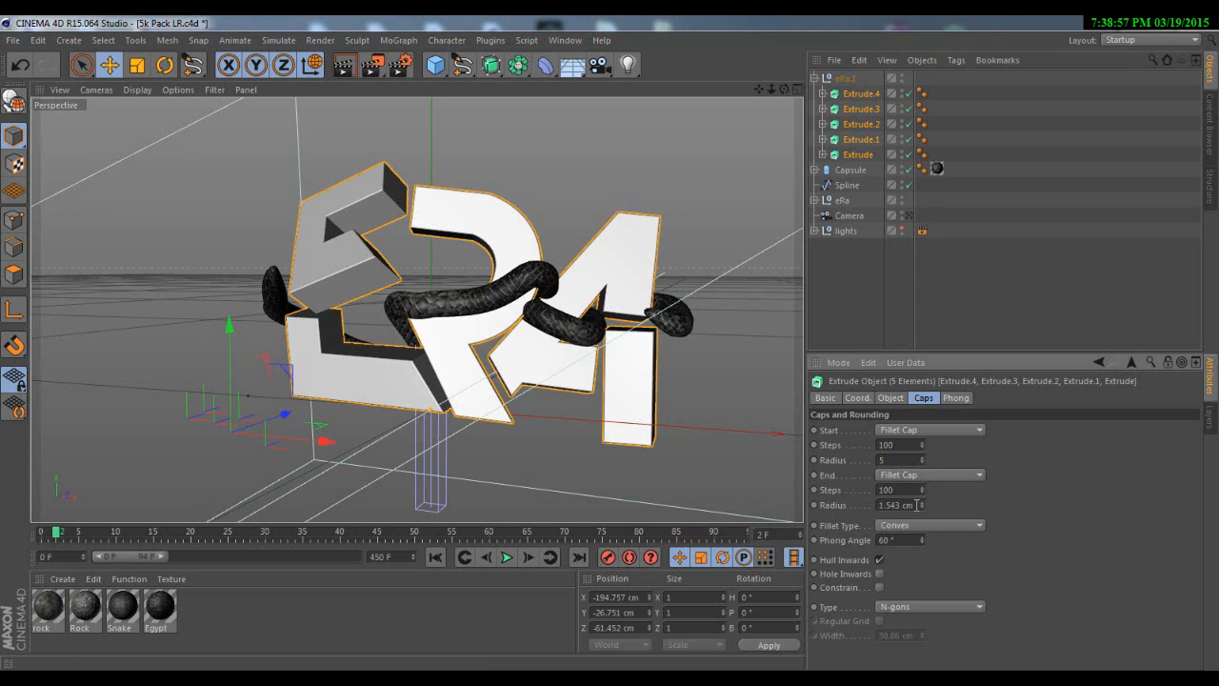
{"action": "left_click_drag", "start_coordinate": [917, 504], "coordinate": [800, 527]}
{"action": "type", "text": "5"}
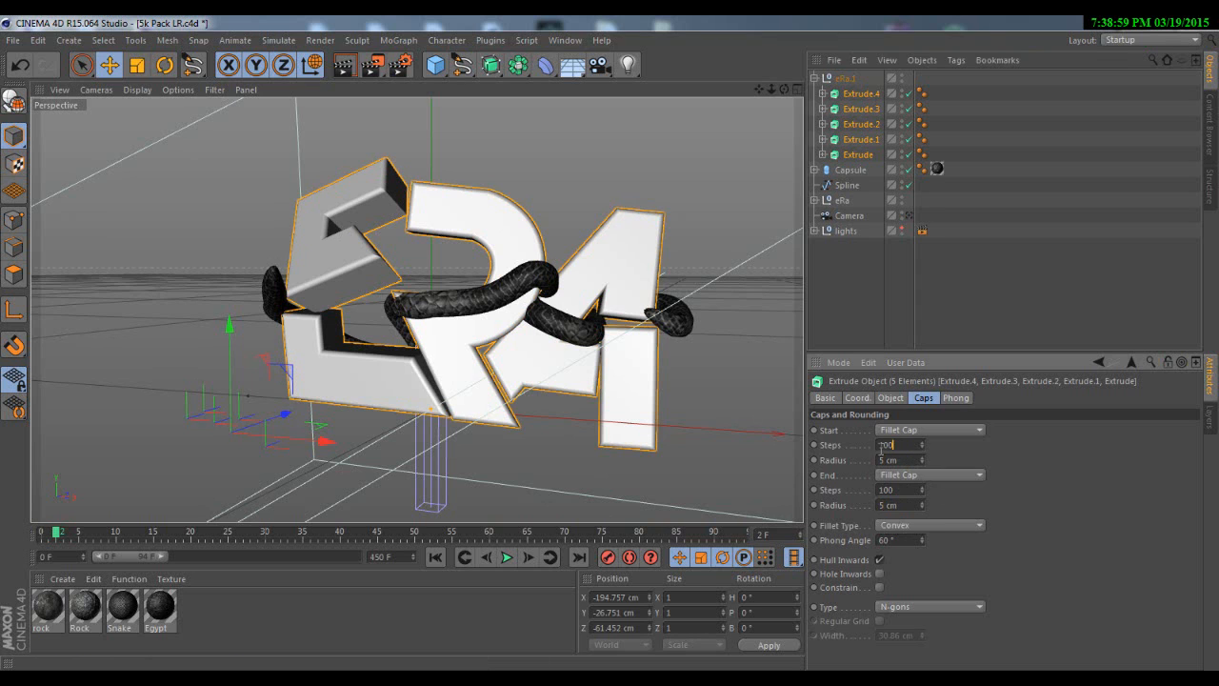
- Set the start and end fillet cap steps to 1 on all five Extrude objects in eRa.1
{"action": "key", "text": "Return"}
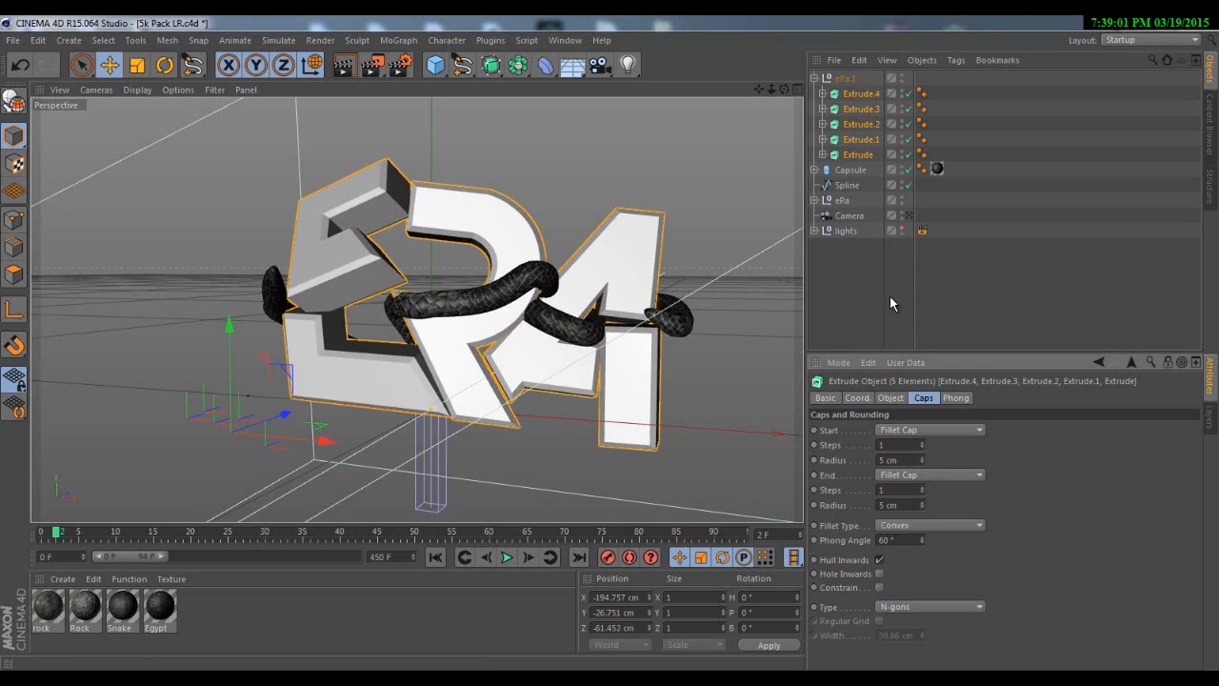
{"action": "left_click", "coordinate": [889, 295]}
- Try to move Extrude.4 in eRa.1 about 28 cm forward in depth, and undo the move
{"action": "left_click_drag", "start_coordinate": [785, 88], "coordinate": [609, 344]}
{"action": "left_click", "coordinate": [858, 95]}
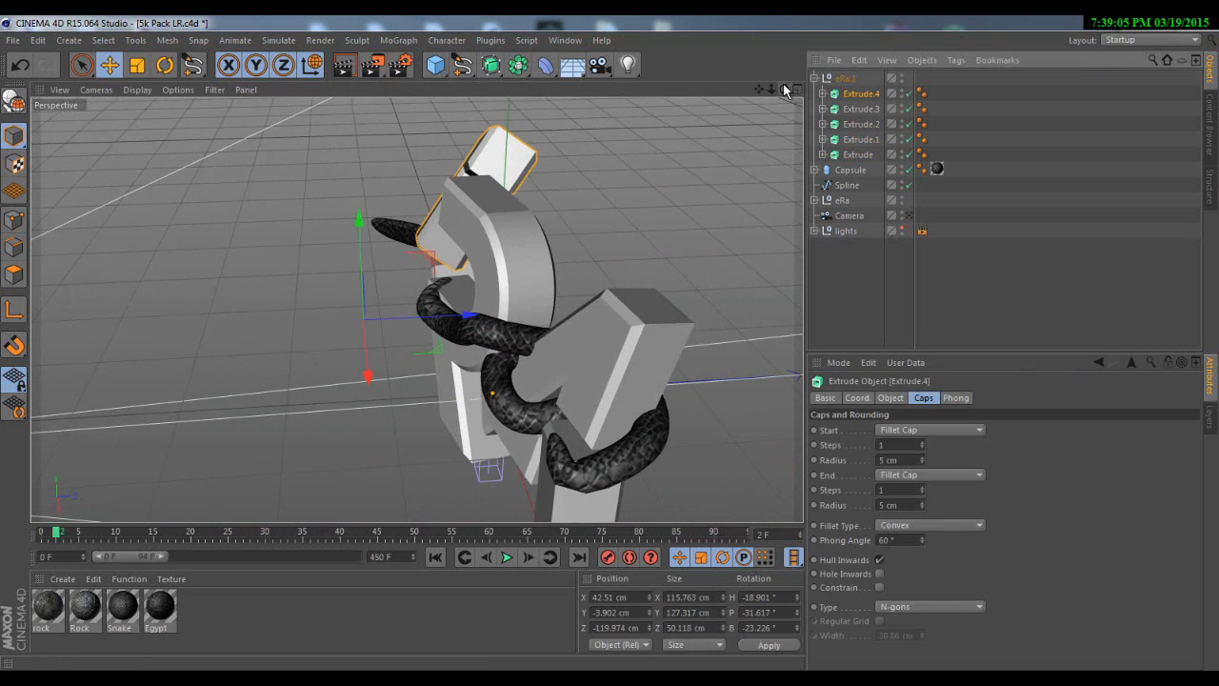
{"action": "left_click_drag", "start_coordinate": [783, 82], "coordinate": [609, 343]}
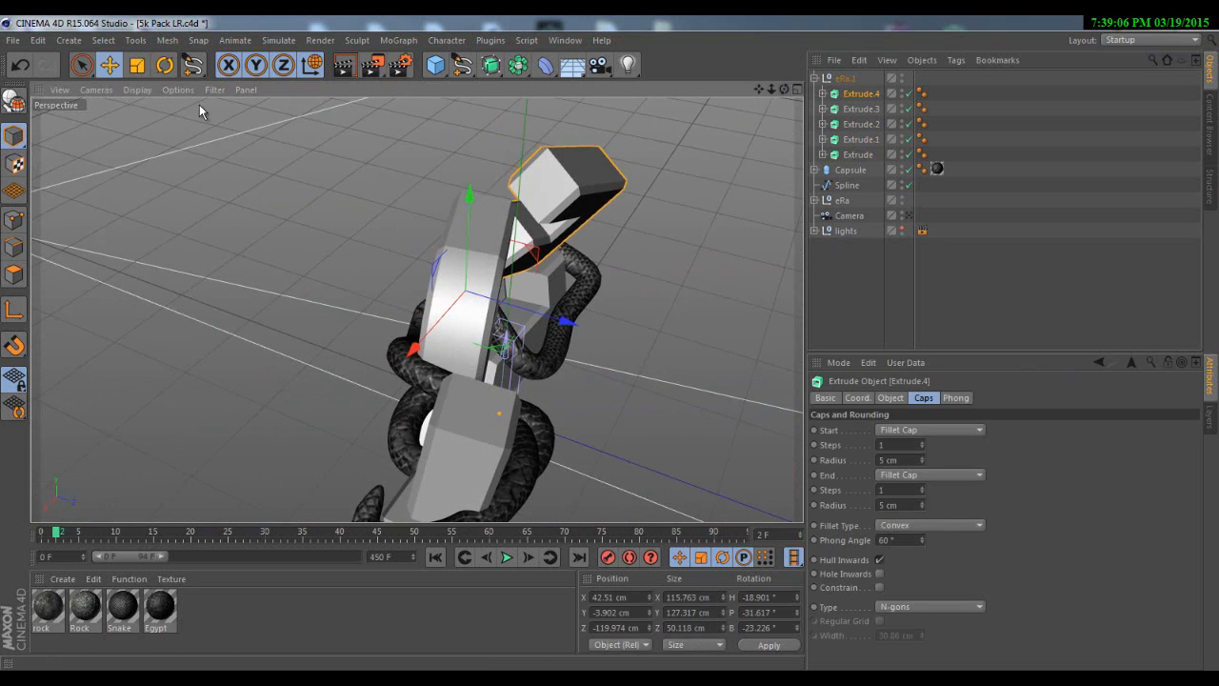
{"action": "left_click", "coordinate": [306, 74]}
{"action": "left_click", "coordinate": [306, 72]}
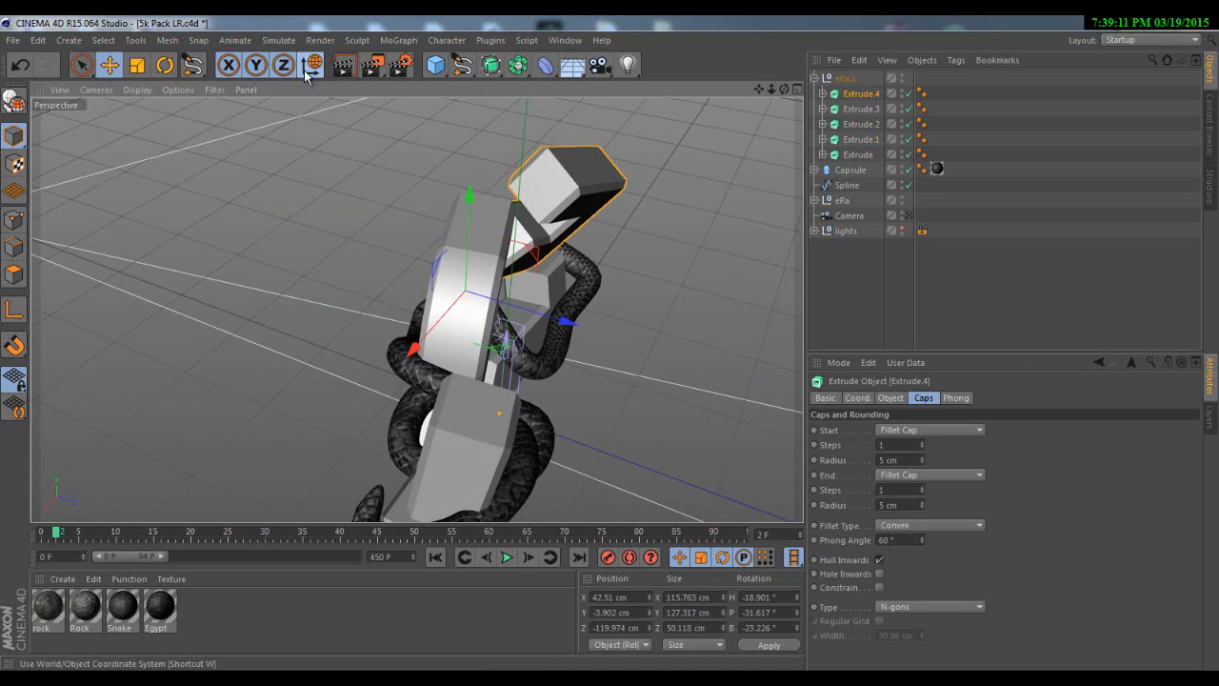
{"action": "left_click", "coordinate": [307, 74]}
{"action": "left_click_drag", "start_coordinate": [783, 88], "coordinate": [381, 200]}
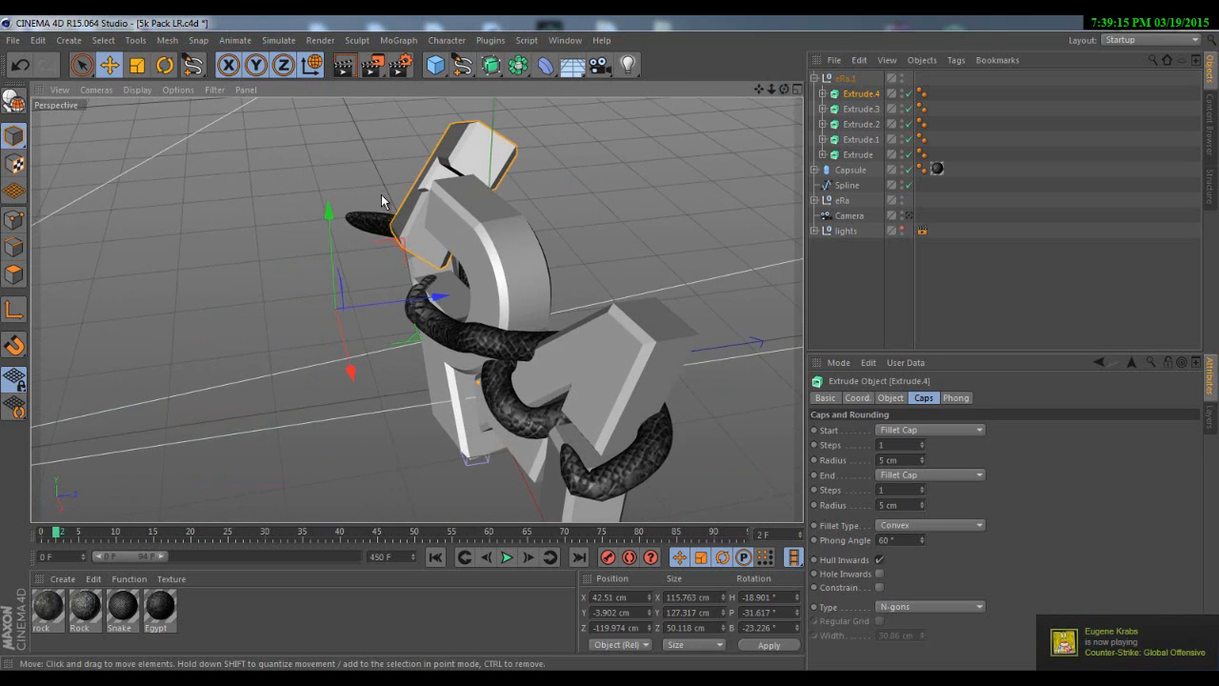
{"action": "left_click_drag", "start_coordinate": [439, 299], "coordinate": [416, 307]}
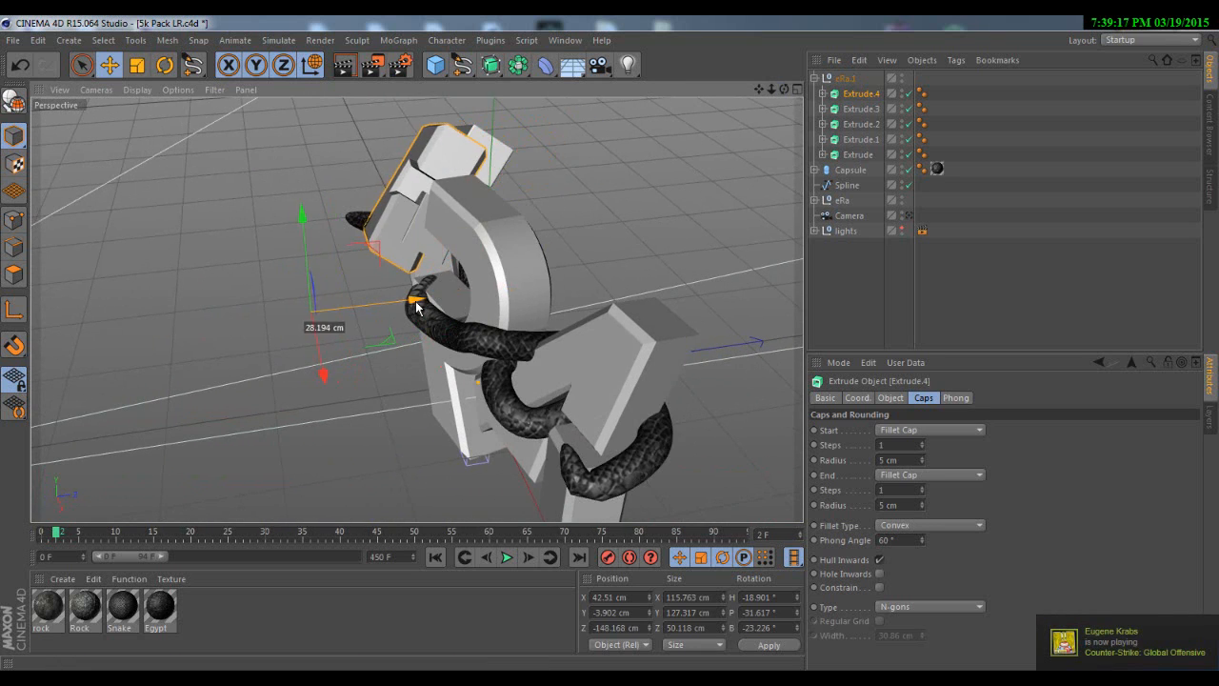
{"action": "key", "text": "ctrl+z"}
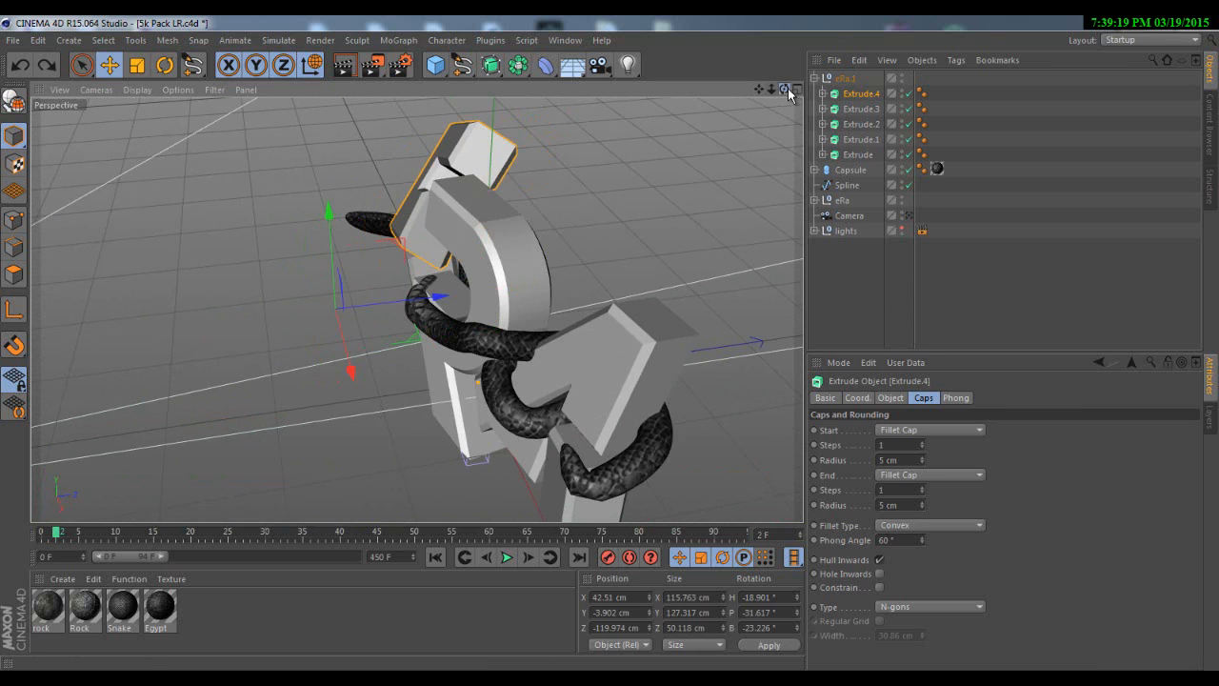
- Move Extrude.4 in eRa.1 back along its own Z axis to about X 44.6, Y -7.9, Z -113.9 cm, using object coordinates
{"action": "left_click_drag", "start_coordinate": [786, 89], "coordinate": [610, 343]}
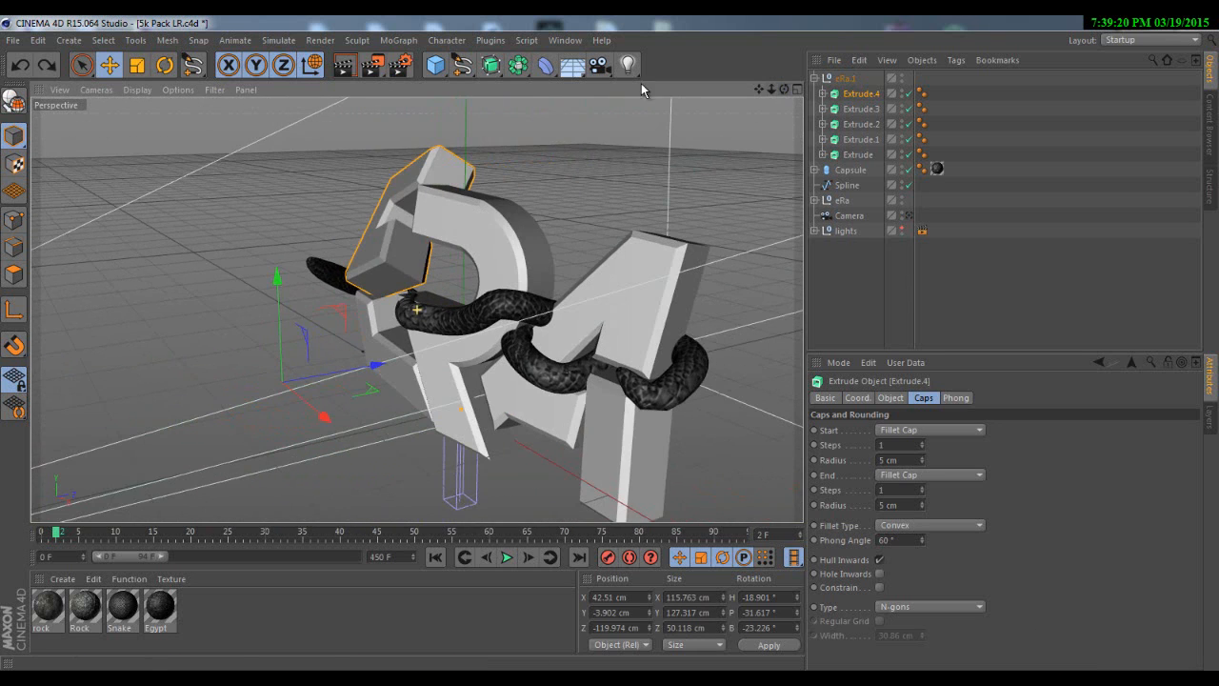
{"action": "left_click", "coordinate": [307, 64]}
{"action": "mouse_move", "coordinate": [781, 88]}
{"action": "left_mouse_down"}
{"action": "mouse_move", "coordinate": [615, 348]}
{"action": "mouse_move", "coordinate": [773, 87]}
{"action": "left_mouse_up"}
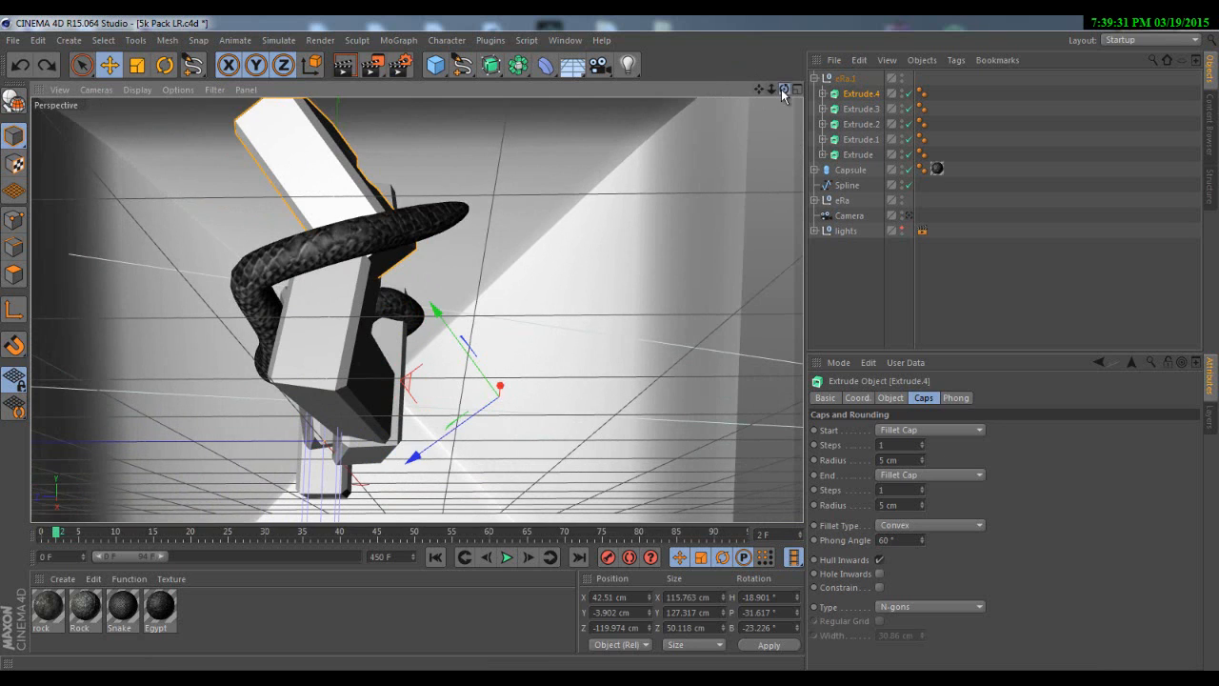
{"action": "left_click_drag", "start_coordinate": [783, 93], "coordinate": [400, 286]}
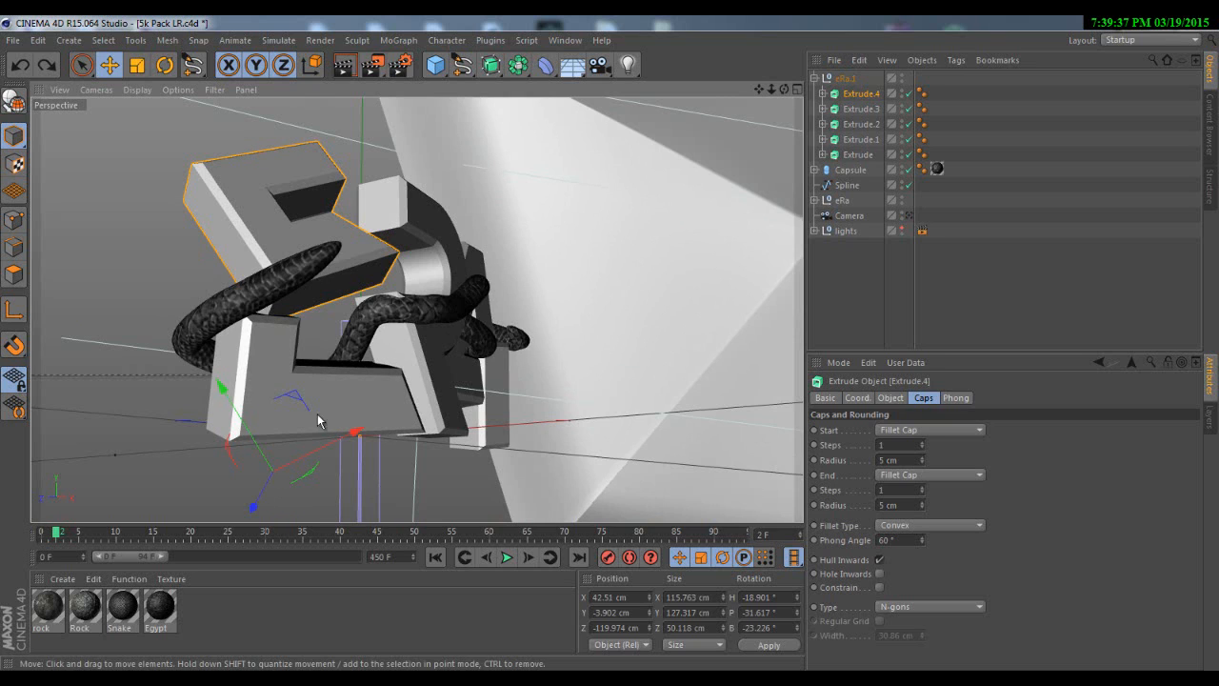
{"action": "left_click_drag", "start_coordinate": [260, 506], "coordinate": [259, 512]}
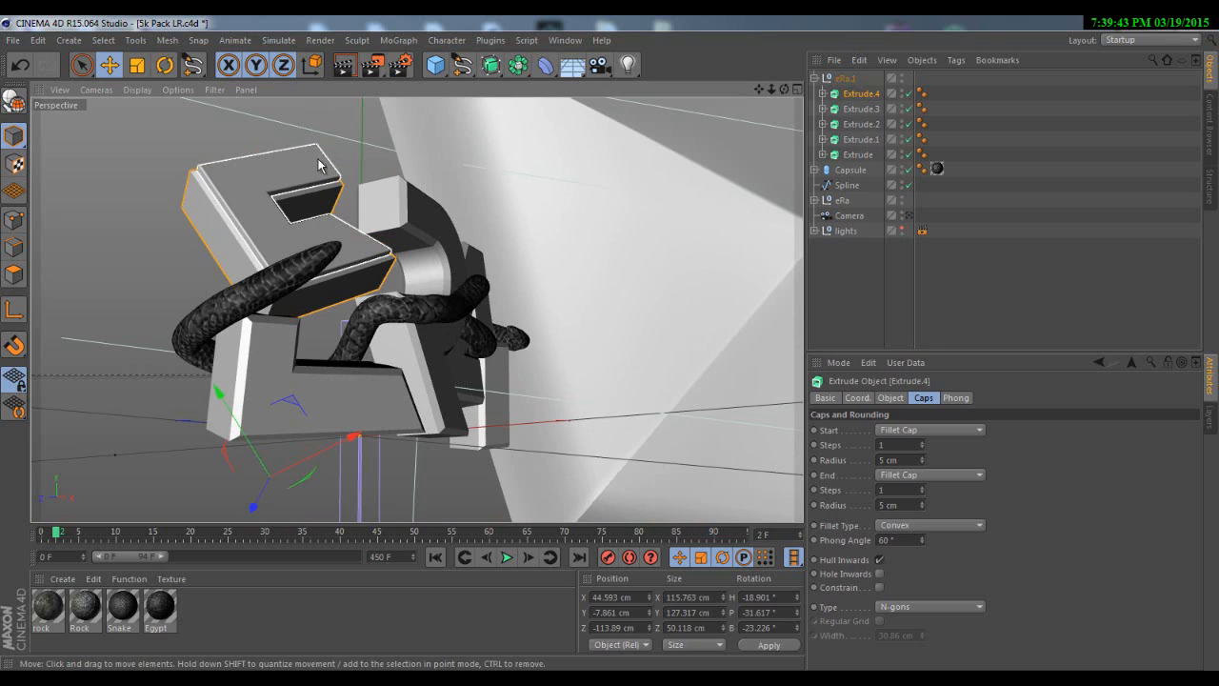
- Move Extrude.3 along its own Z axis to about Z -6.2 cm and Extrude.2 to about Z -122.5 cm in eRa.1
{"action": "left_click", "coordinate": [842, 200]}
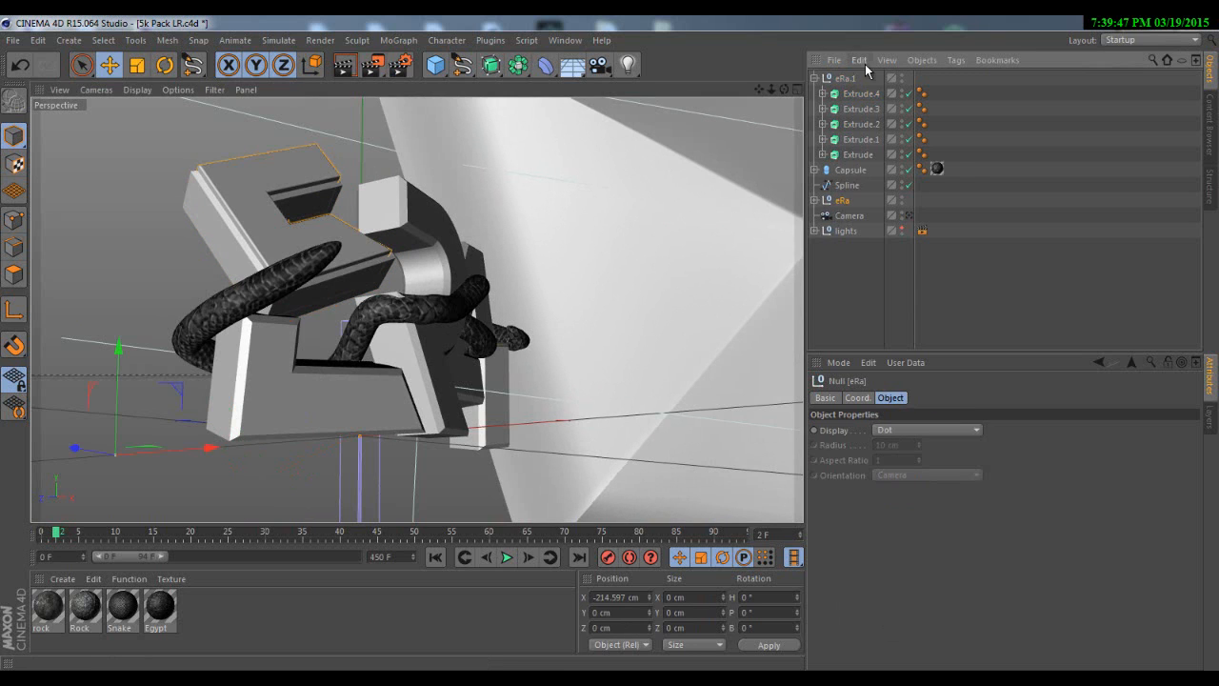
{"action": "left_click", "coordinate": [855, 110]}
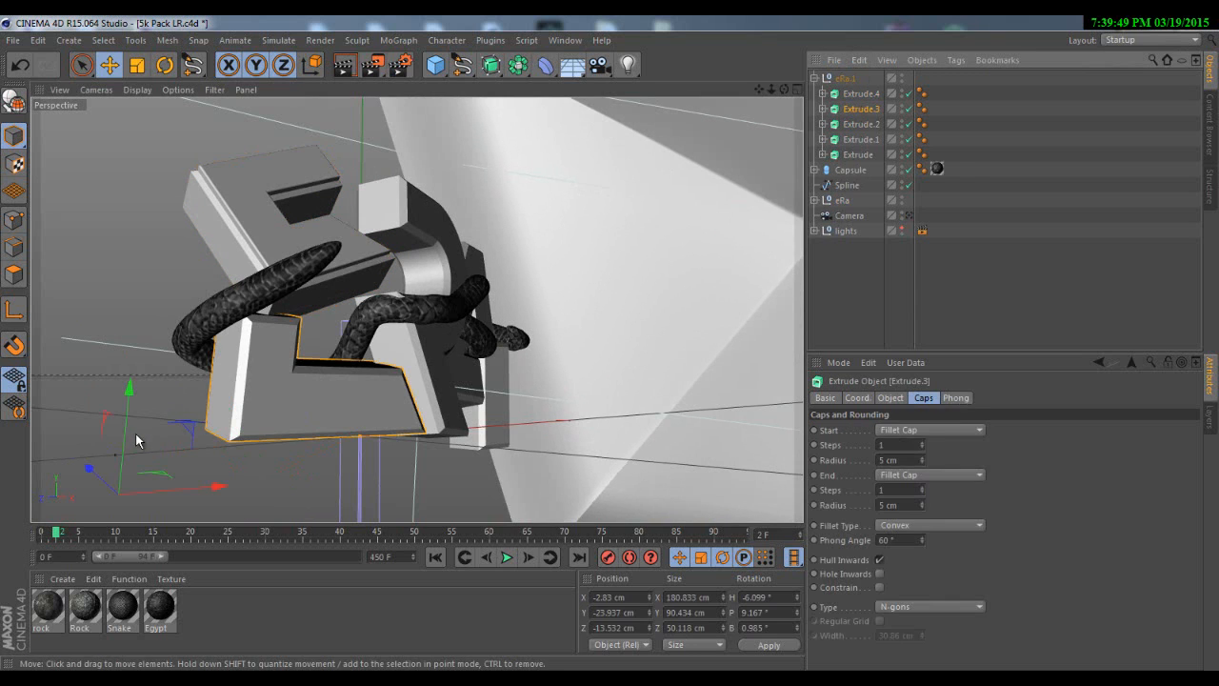
{"action": "mouse_move", "coordinate": [89, 467]}
{"action": "left_mouse_down"}
{"action": "mouse_move", "coordinate": [107, 453]}
{"action": "mouse_move", "coordinate": [85, 473]}
{"action": "left_mouse_up"}
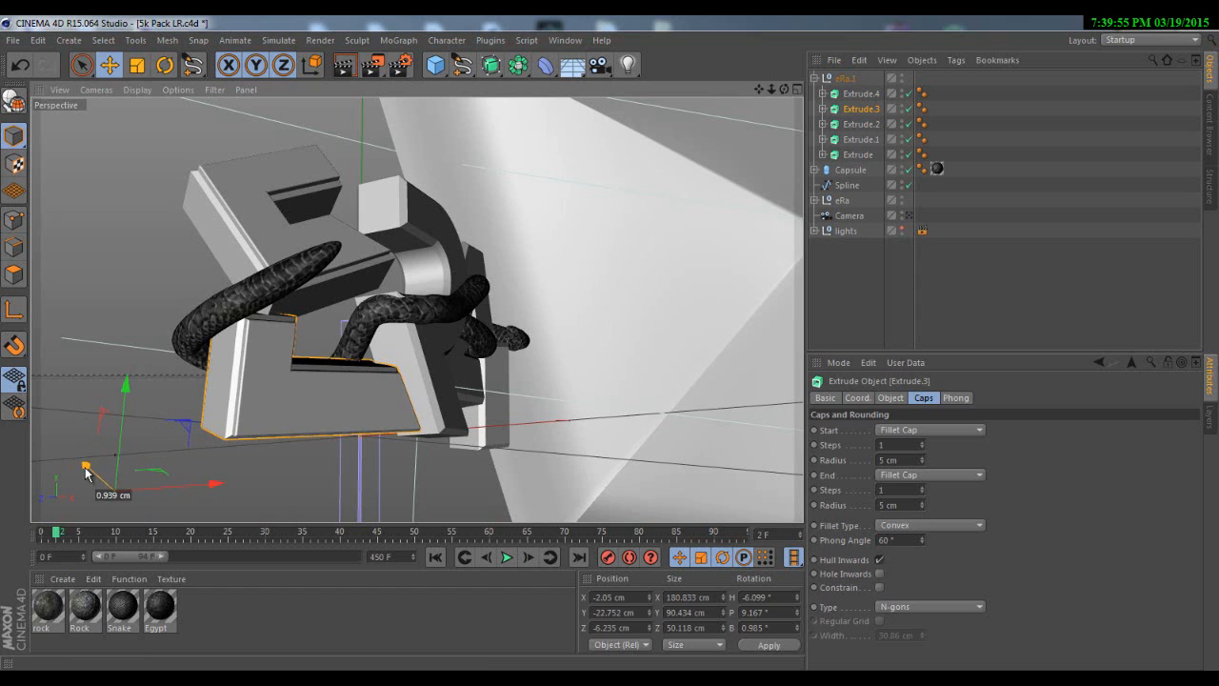
{"action": "left_click", "coordinate": [354, 236]}
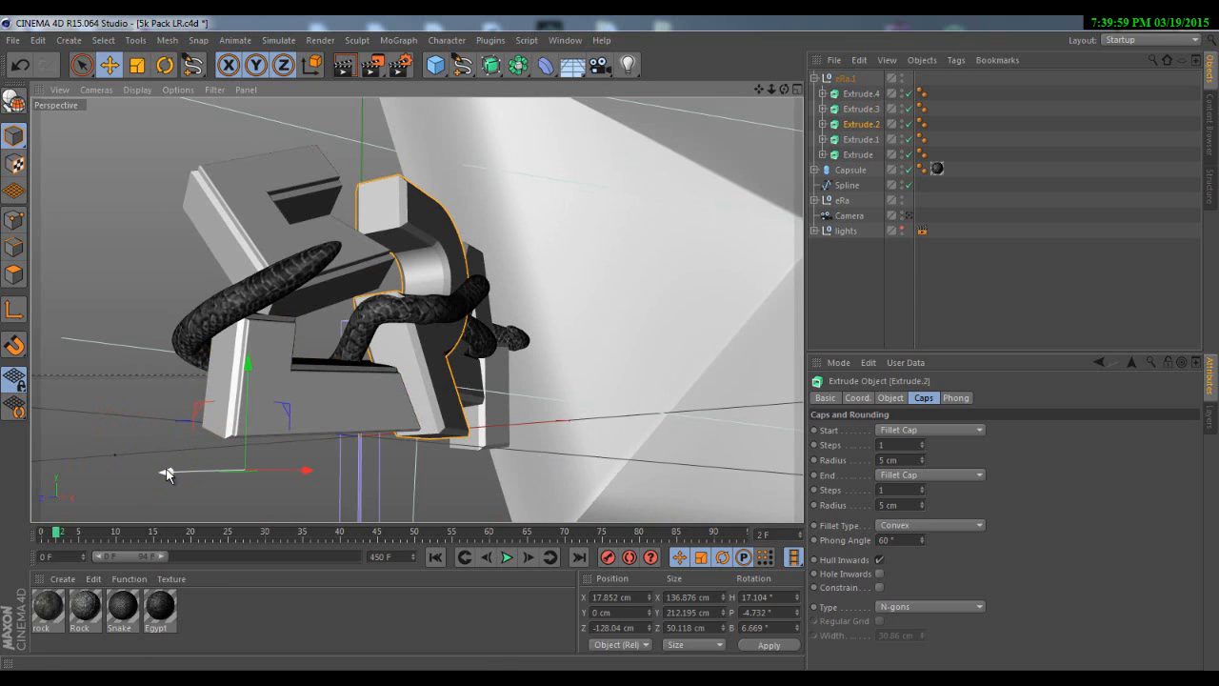
{"action": "left_click_drag", "start_coordinate": [166, 474], "coordinate": [159, 472]}
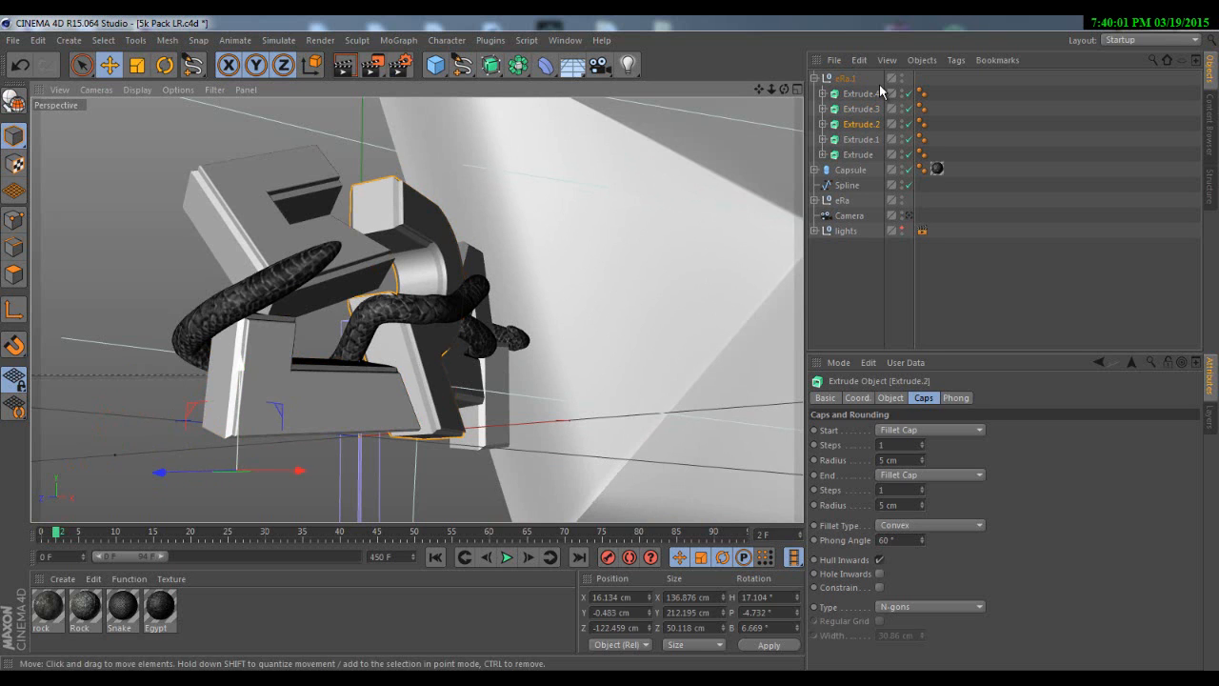
- Move Extrude.1 slightly back along its own Z axis and Extrude back to about Z 10.9 cm in eRa.1
{"action": "left_click_drag", "start_coordinate": [784, 89], "coordinate": [716, 129]}
{"action": "left_click", "coordinate": [673, 156]}
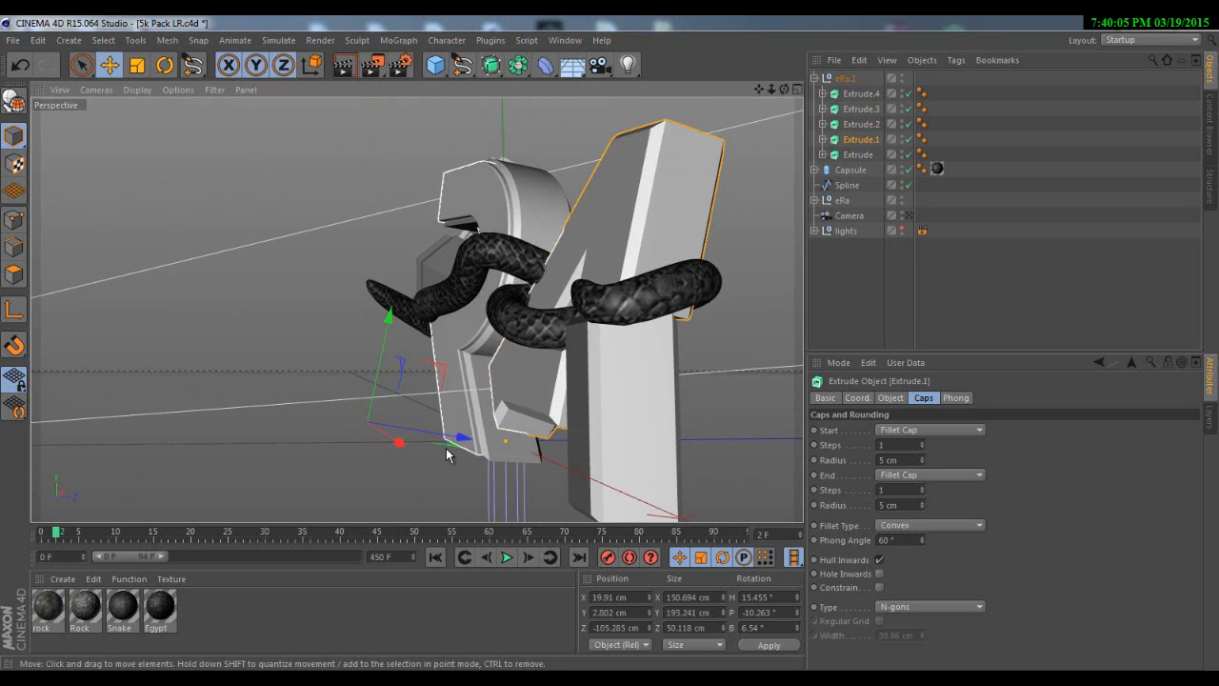
{"action": "left_click_drag", "start_coordinate": [459, 438], "coordinate": [468, 435]}
{"action": "left_click", "coordinate": [571, 433]}
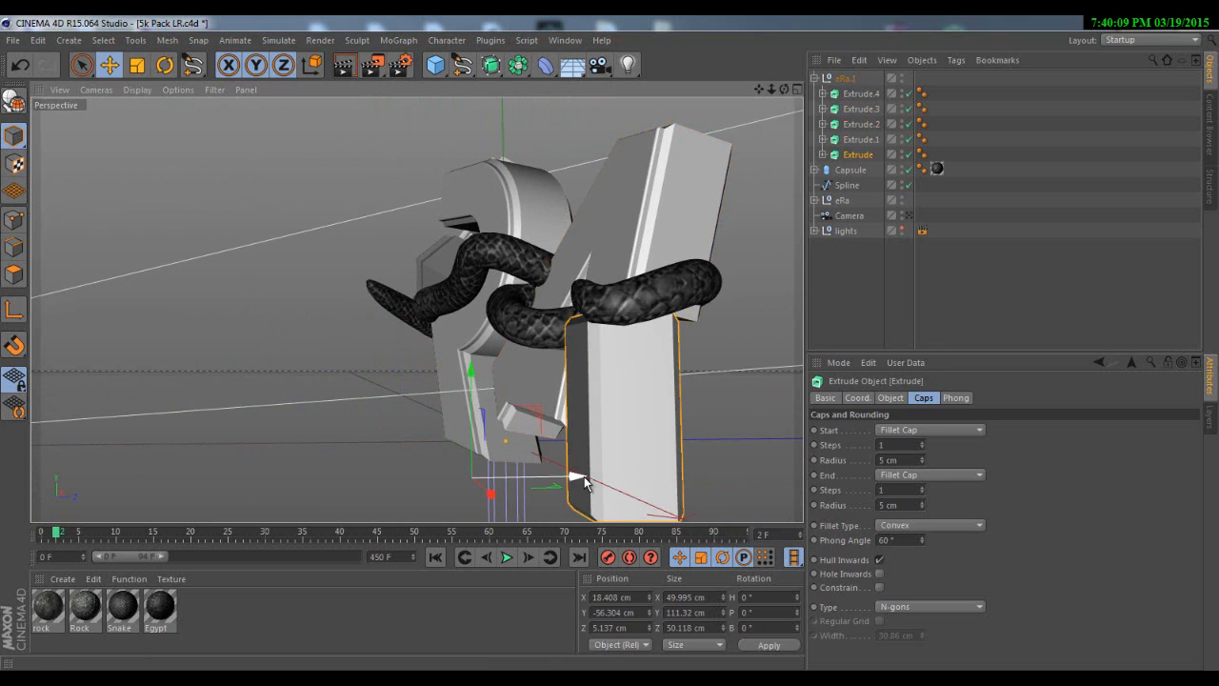
{"action": "left_click_drag", "start_coordinate": [584, 483], "coordinate": [471, 488]}
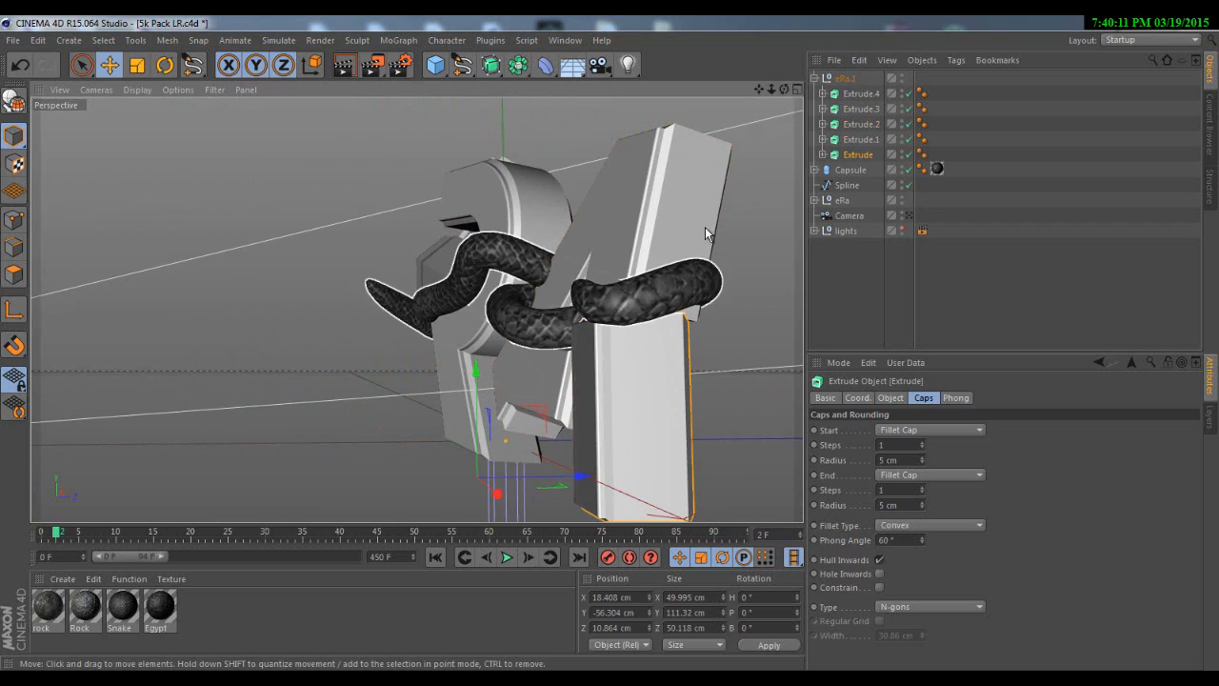
- Switch to the WayzBanner image and examine the layered edges and carved face of the reference letters up close
{"action": "left_click", "coordinate": [546, 678]}
{"action": "left_click", "coordinate": [552, 566]}
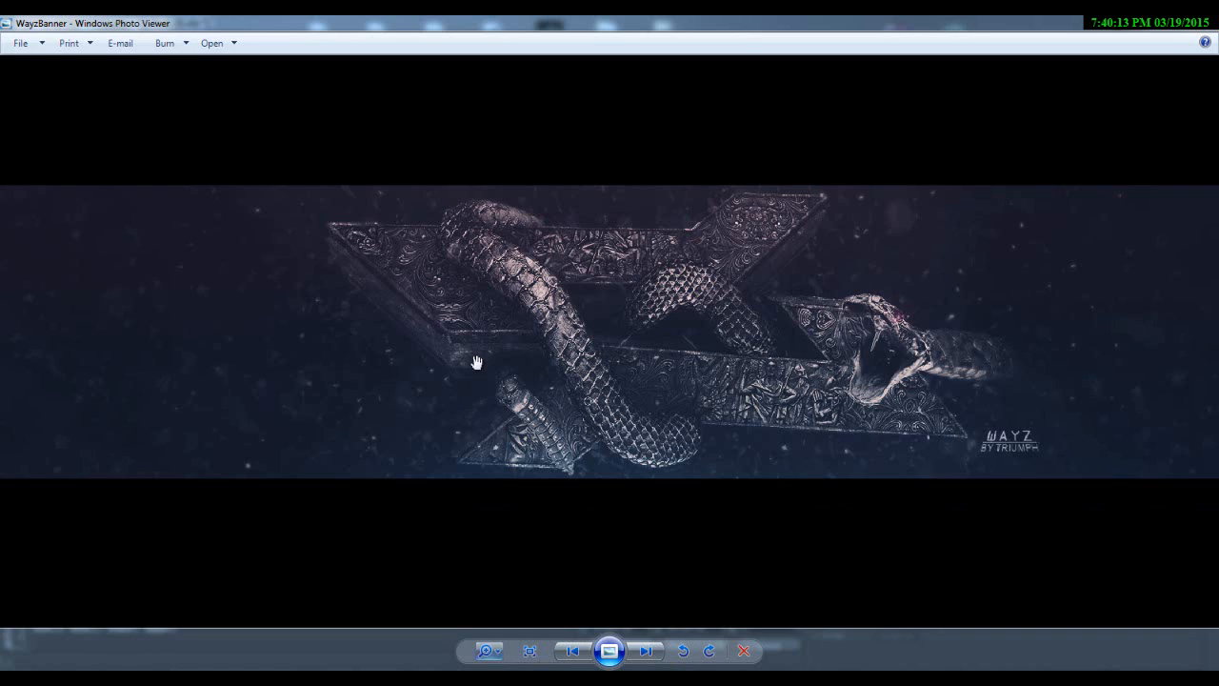
{"action": "scroll", "coordinate": [476, 363], "scroll_direction": "up", "scroll_amount": 5}
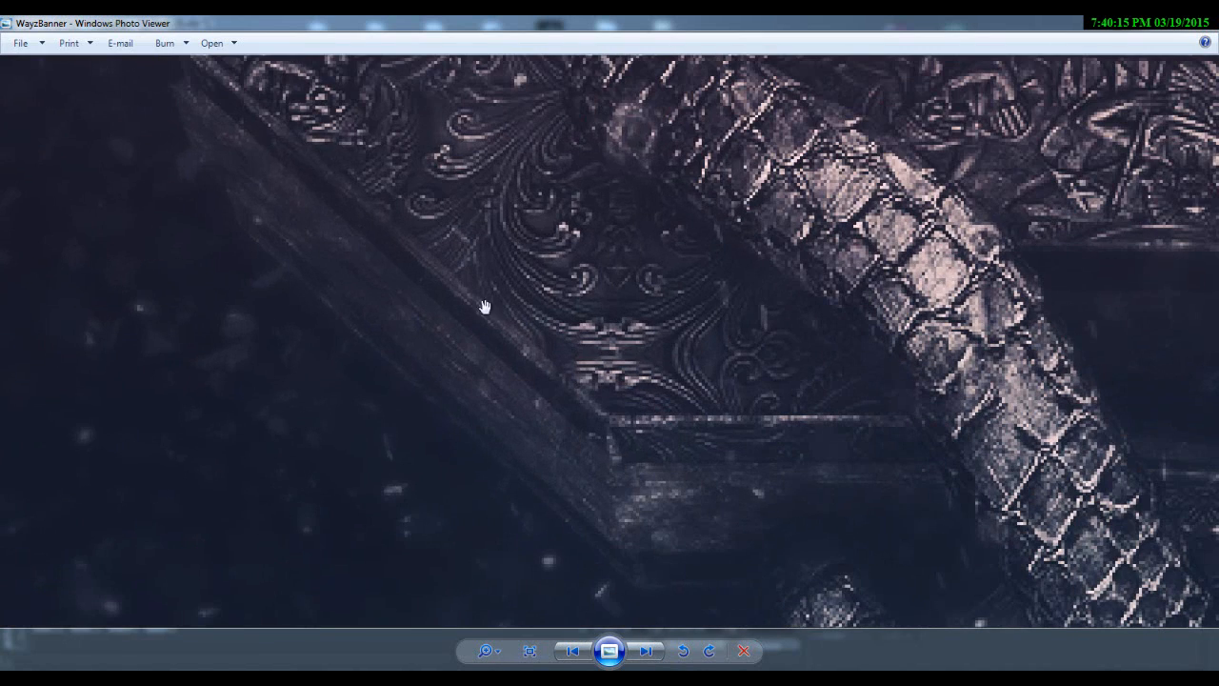
{"action": "scroll", "coordinate": [648, 448], "scroll_direction": "down", "scroll_amount": 5}
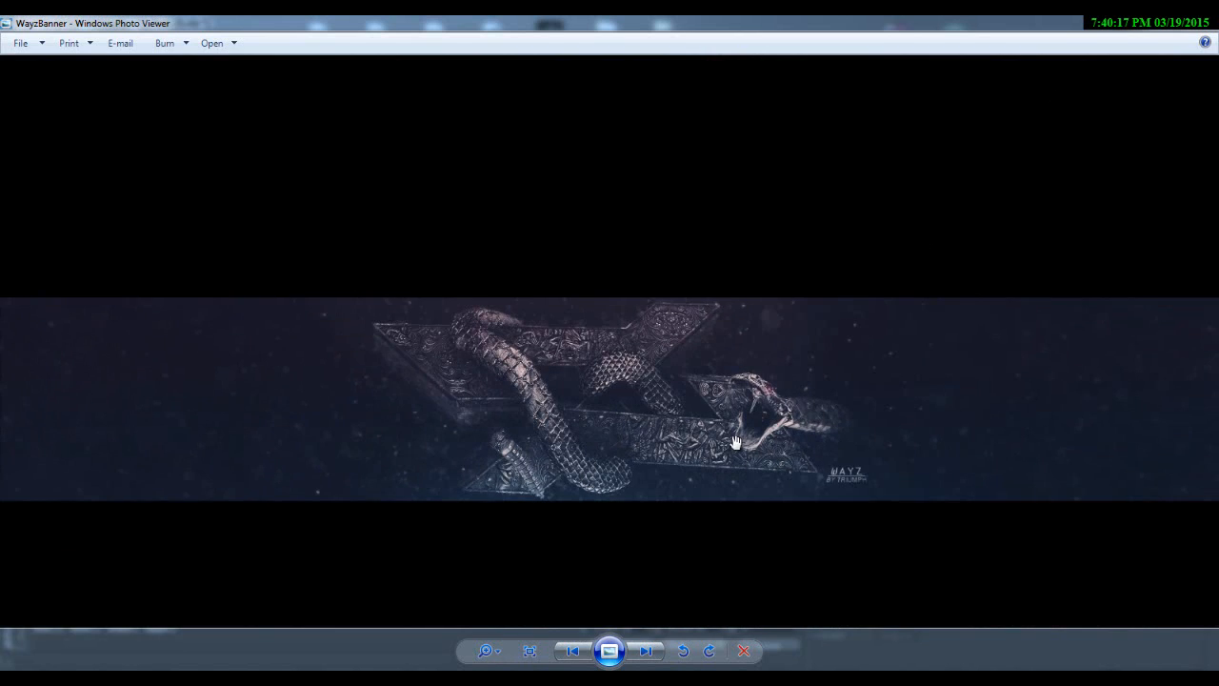
{"action": "scroll", "coordinate": [735, 441], "scroll_direction": "up", "scroll_amount": 2}
{"action": "left_click", "coordinate": [1160, 23]}
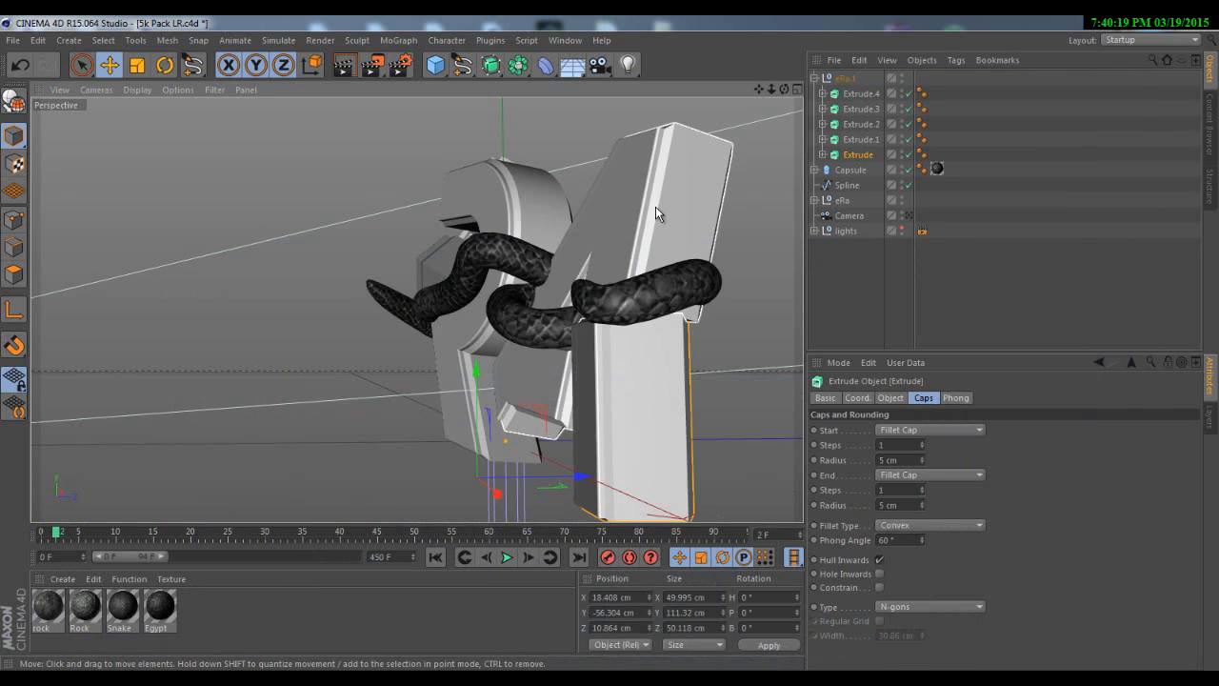
- Set the Z extrusion depth of all five Extrude objects in eRa.1 to 23.118 cm and move them about 6.6 cm back along Z
{"action": "left_click", "coordinate": [853, 94], "text": "shift"}
{"action": "left_click", "coordinate": [890, 398]}
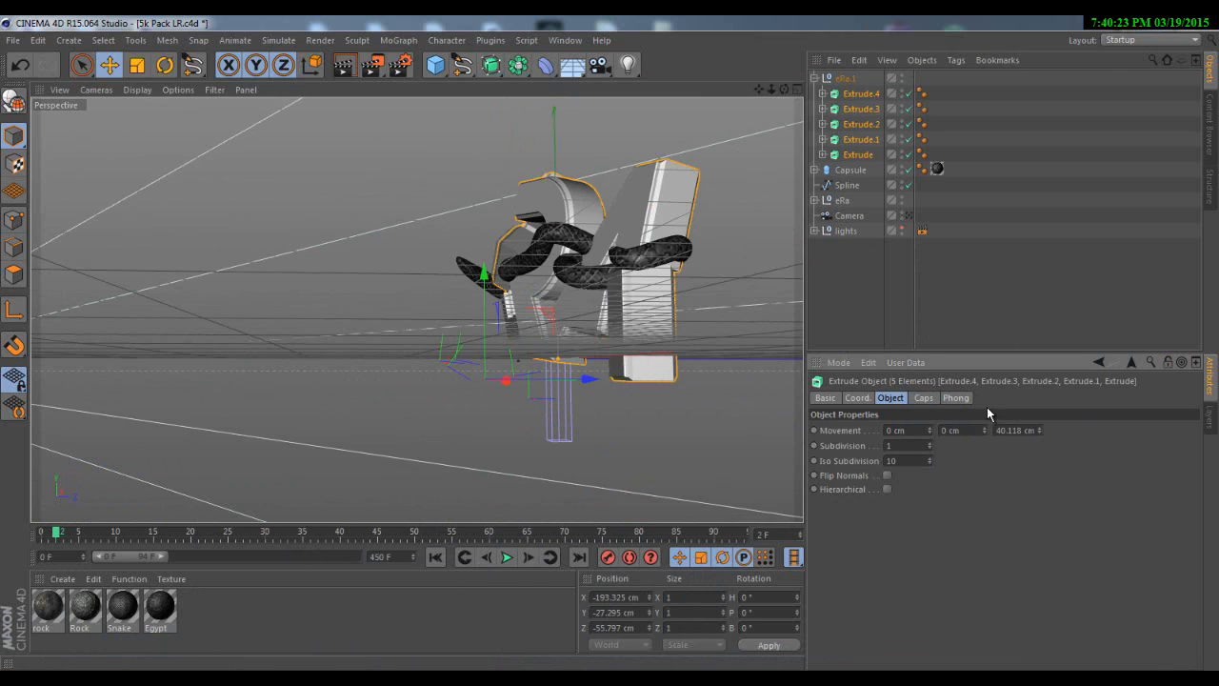
{"action": "left_click_drag", "start_coordinate": [1038, 430], "coordinate": [1038, 430]}
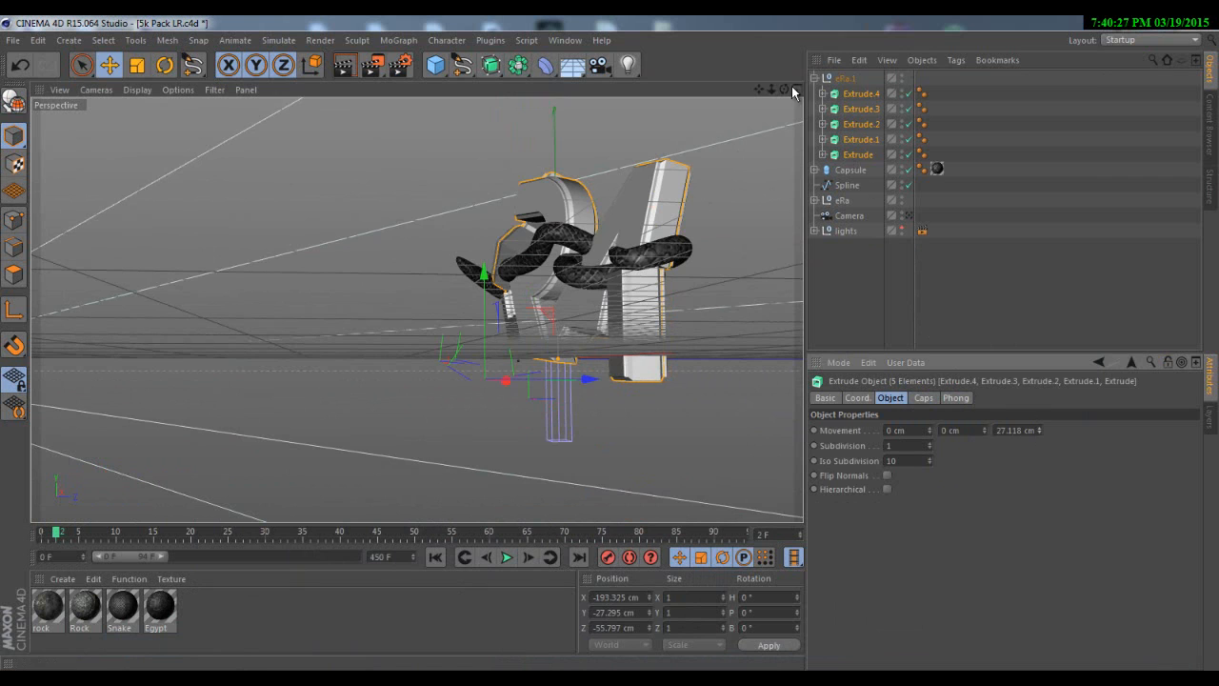
{"action": "left_click_drag", "start_coordinate": [792, 87], "coordinate": [1037, 431]}
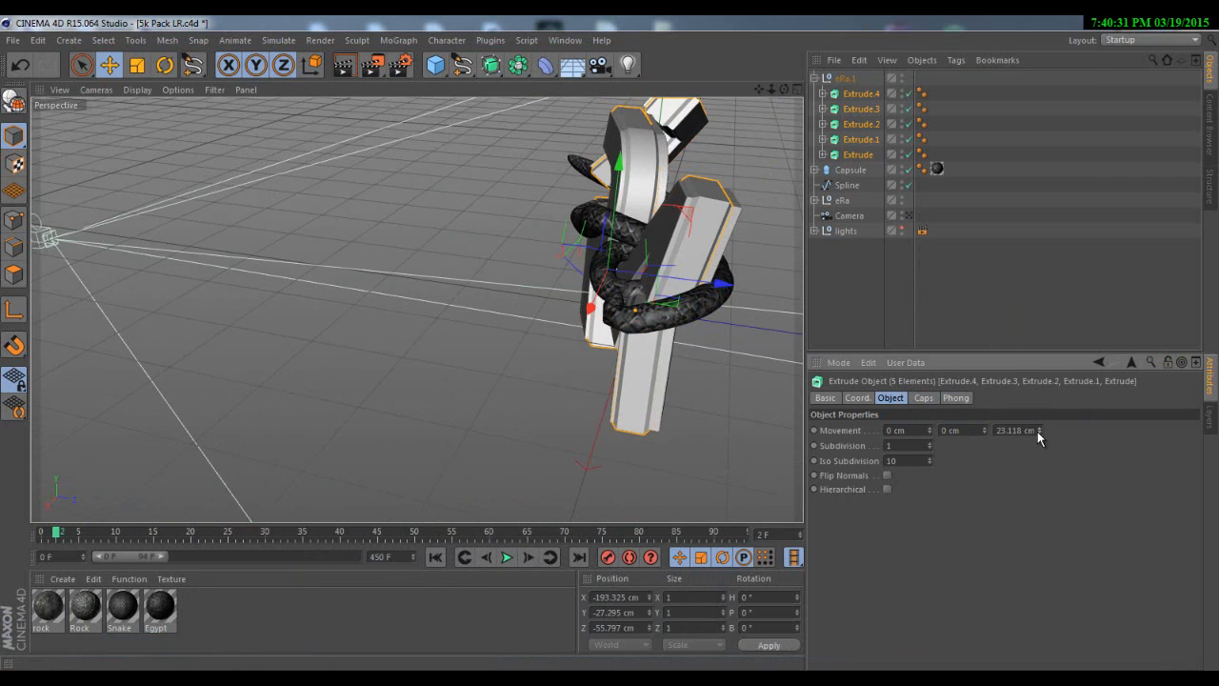
{"action": "left_click_drag", "start_coordinate": [725, 304], "coordinate": [730, 296]}
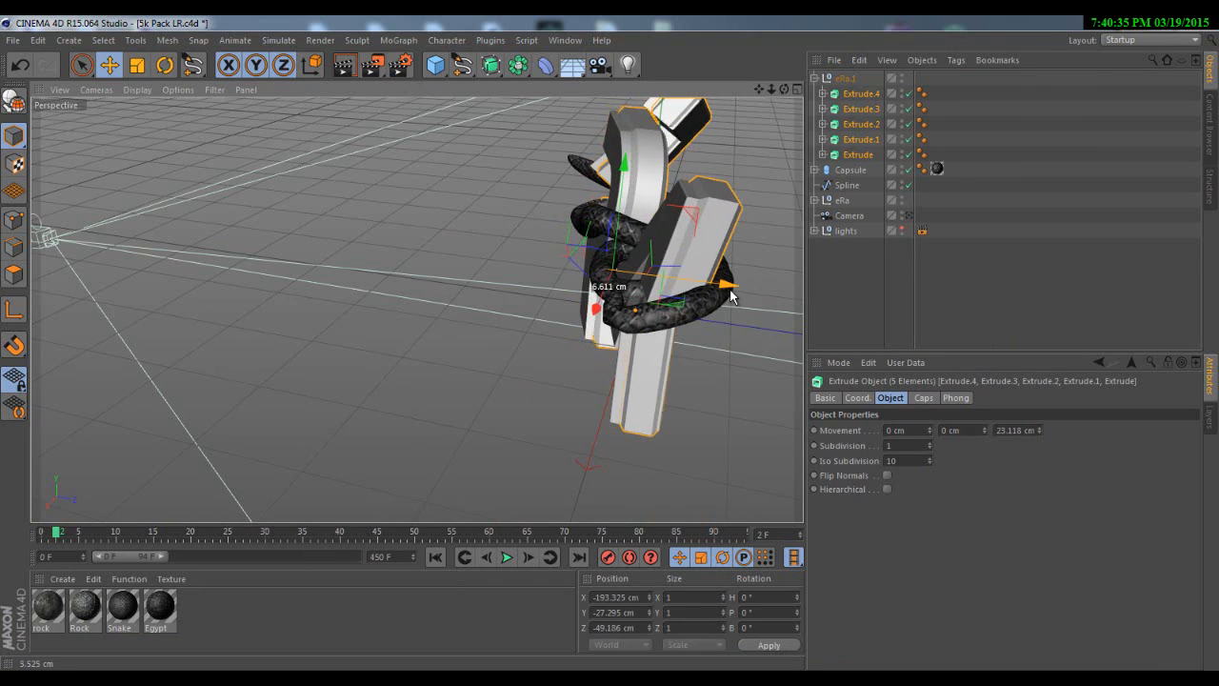
- Set the fillet cap radius to 4 cm on all five Extrude objects in eRa.1 and collapse the null
{"action": "left_click", "coordinate": [815, 78]}
{"action": "left_click", "coordinate": [843, 178]}
{"action": "left_click_drag", "start_coordinate": [786, 89], "coordinate": [607, 341]}
{"action": "left_click", "coordinate": [815, 78]}
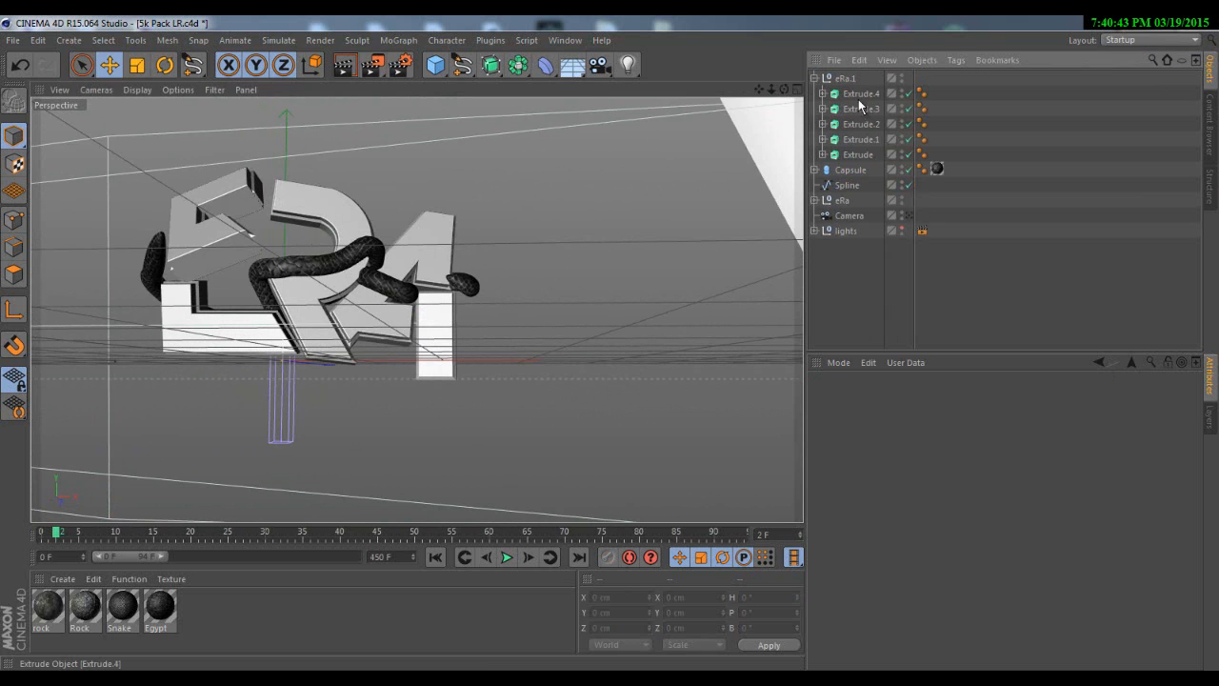
{"action": "left_click", "coordinate": [860, 95]}
{"action": "left_click", "coordinate": [855, 155], "text": "shift"}
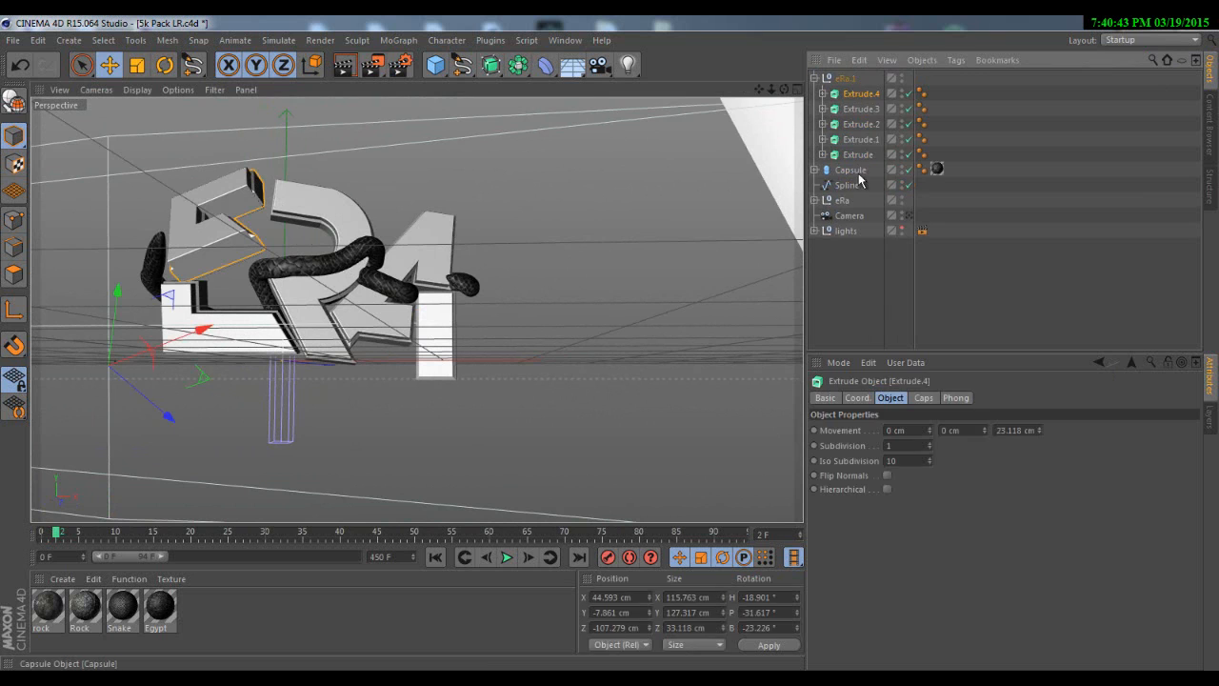
{"action": "left_click", "coordinate": [923, 398]}
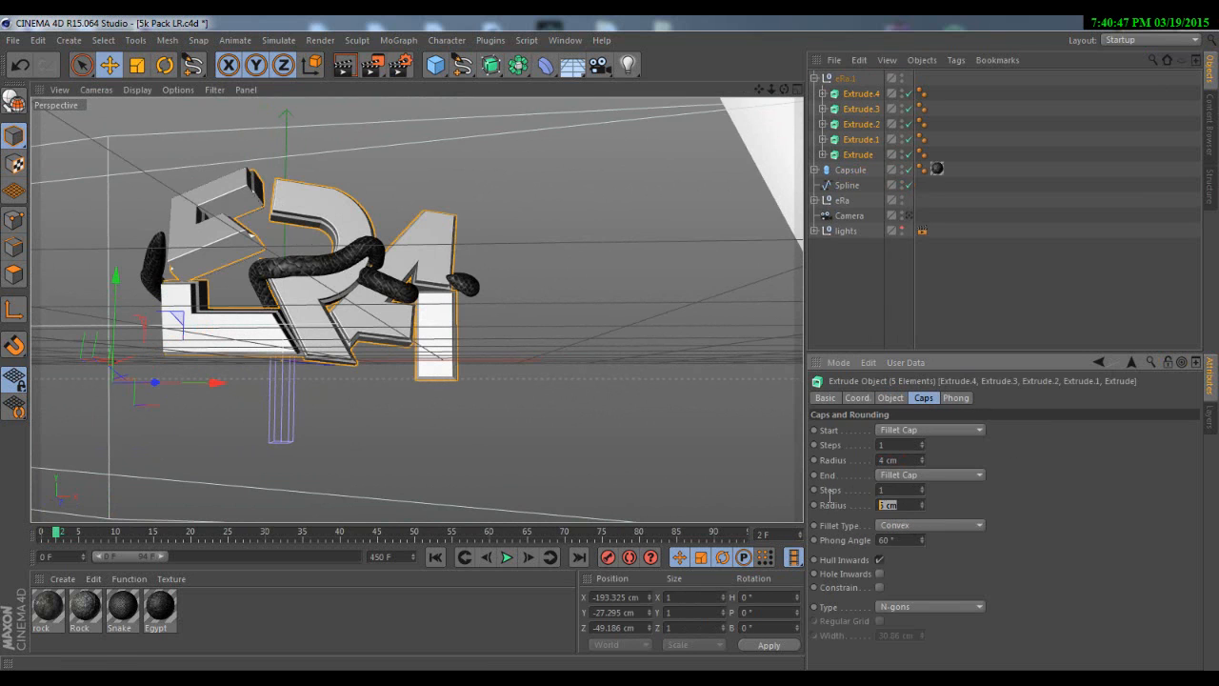
{"action": "left_click", "coordinate": [911, 284]}
{"action": "left_click", "coordinate": [815, 78]}
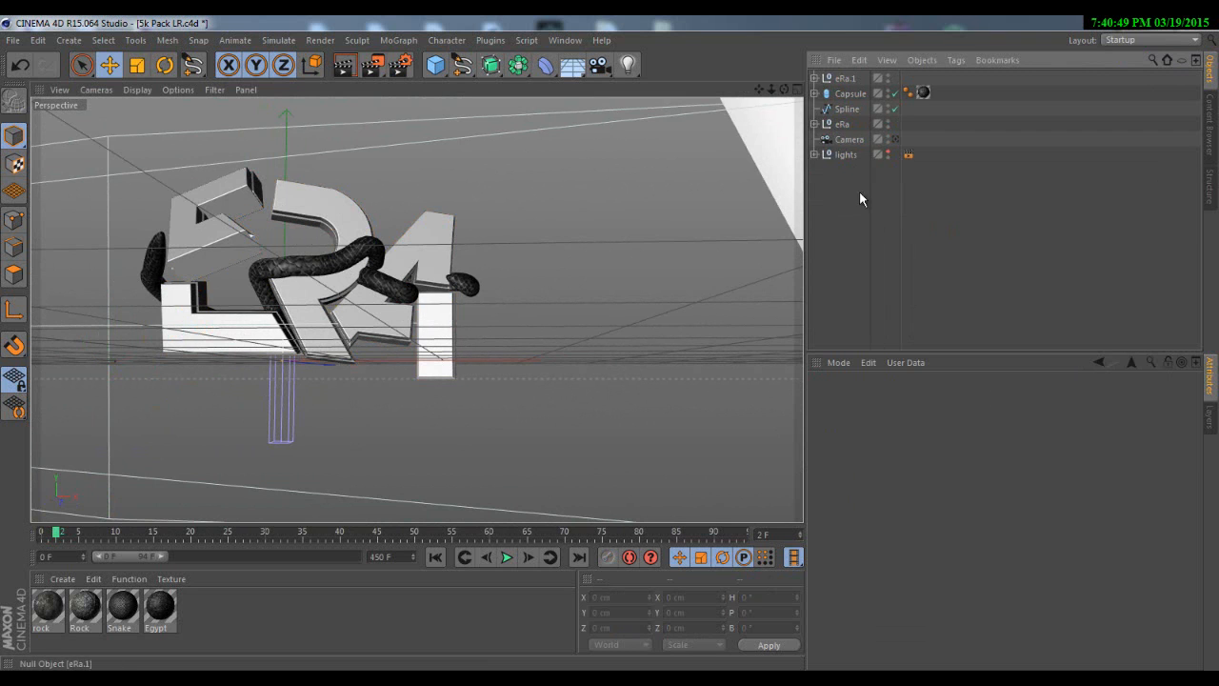
- Apply the Egypt material to the eRa null
{"action": "left_click_drag", "start_coordinate": [782, 93], "coordinate": [301, 191]}
{"action": "left_click", "coordinate": [301, 191]}
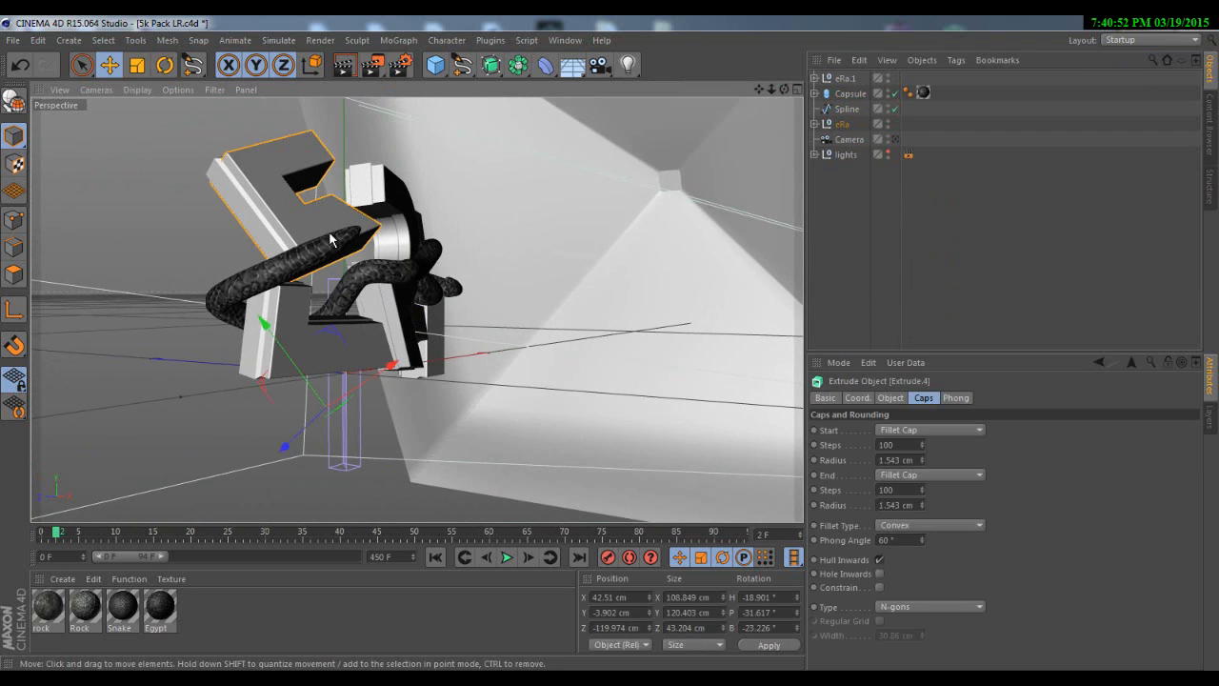
{"action": "left_click", "coordinate": [840, 125]}
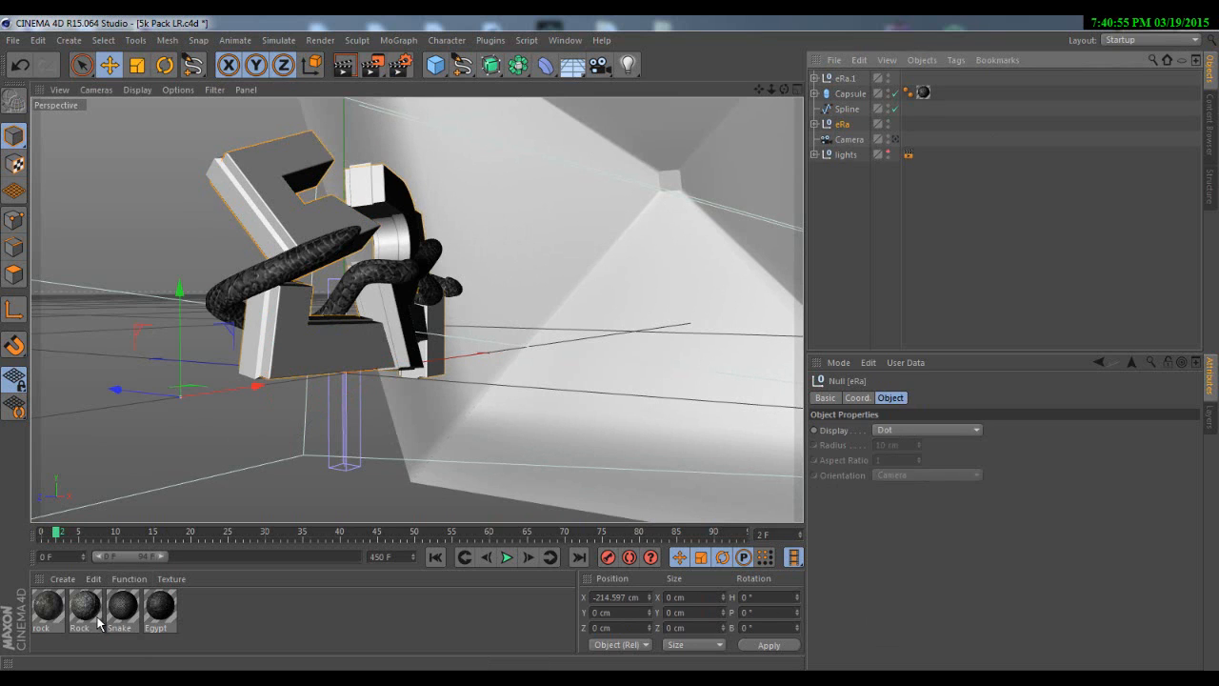
{"action": "left_click", "coordinate": [160, 620]}
{"action": "right_click", "coordinate": [160, 624]}
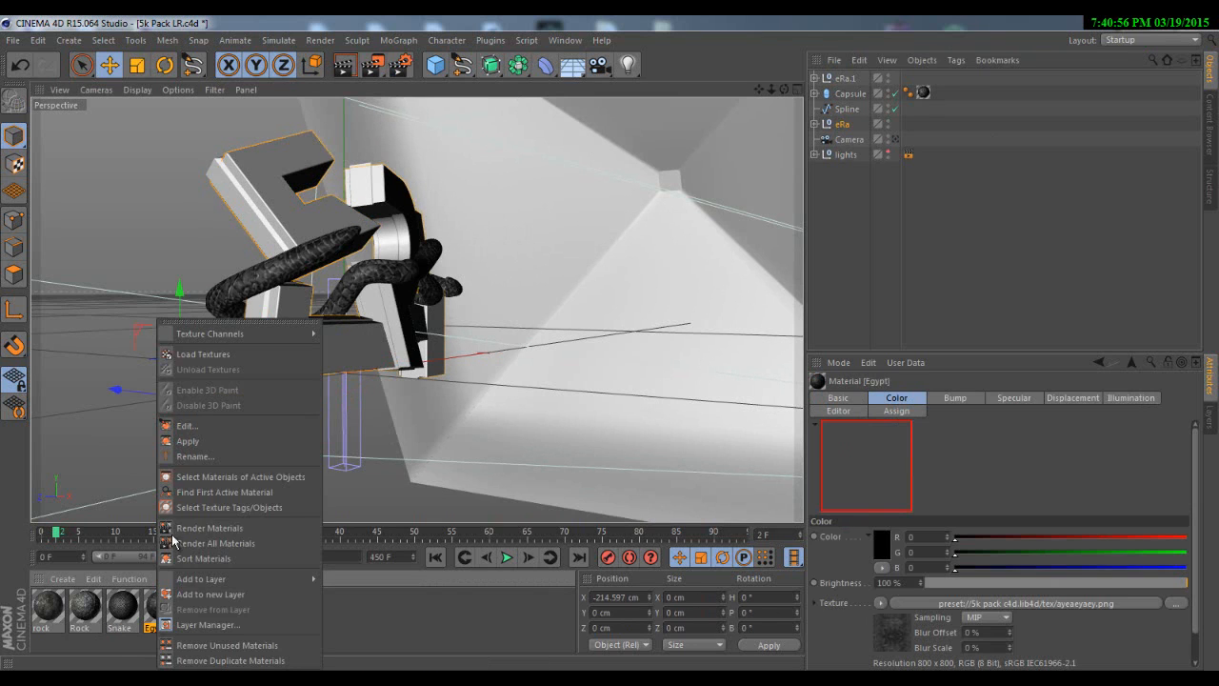
{"action": "left_click", "coordinate": [190, 438]}
- Set the projection of the eRa null's Egypt texture tag to Cubic and turn on Seamless
{"action": "left_click_drag", "start_coordinate": [782, 90], "coordinate": [609, 342]}
{"action": "scroll", "coordinate": [926, 461], "scroll_direction": "down", "scroll_amount": 2}
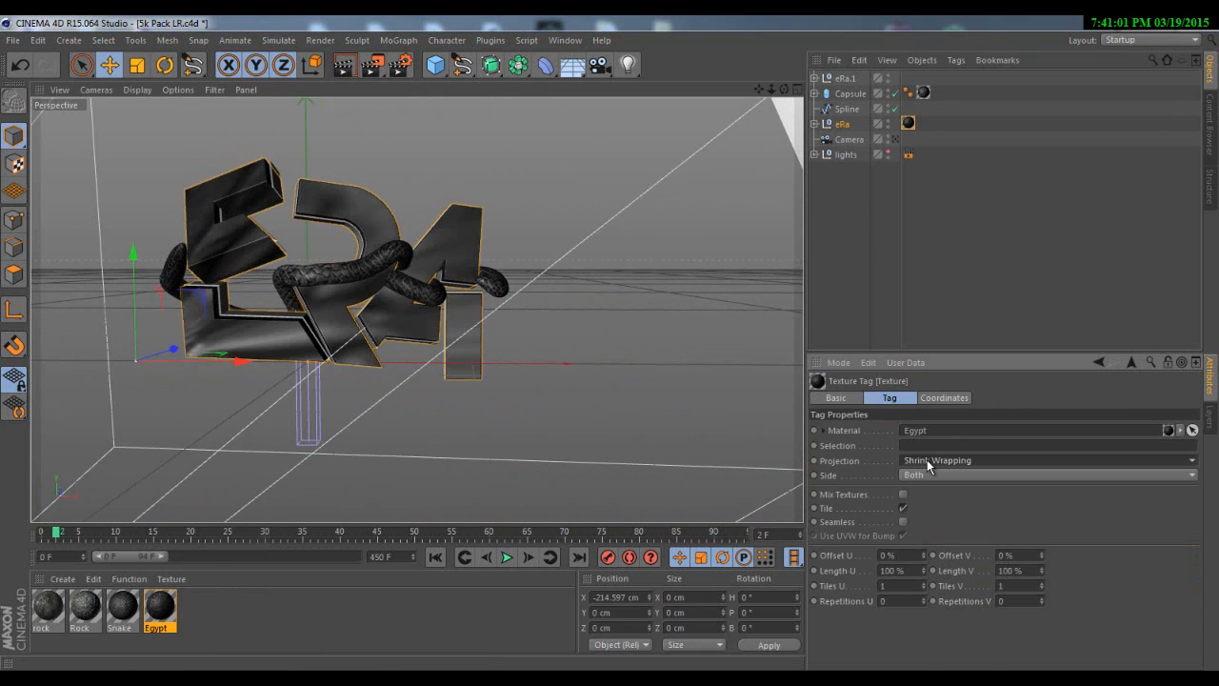
{"action": "left_click", "coordinate": [926, 460]}
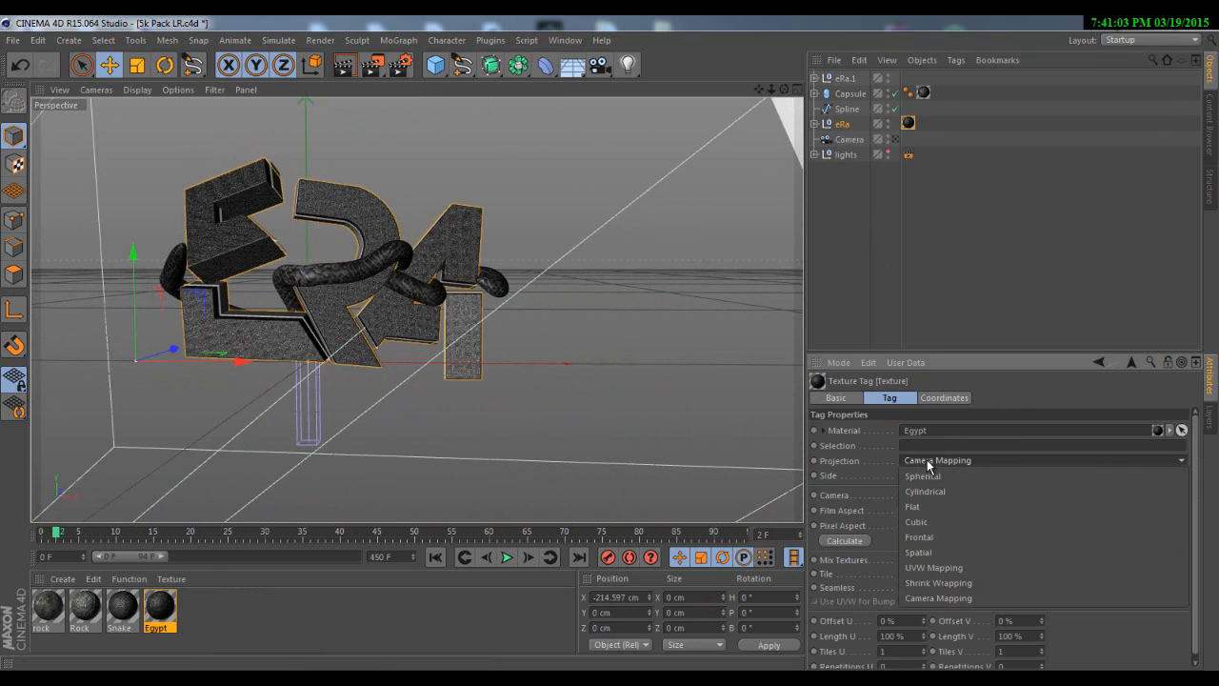
{"action": "left_click", "coordinate": [920, 519]}
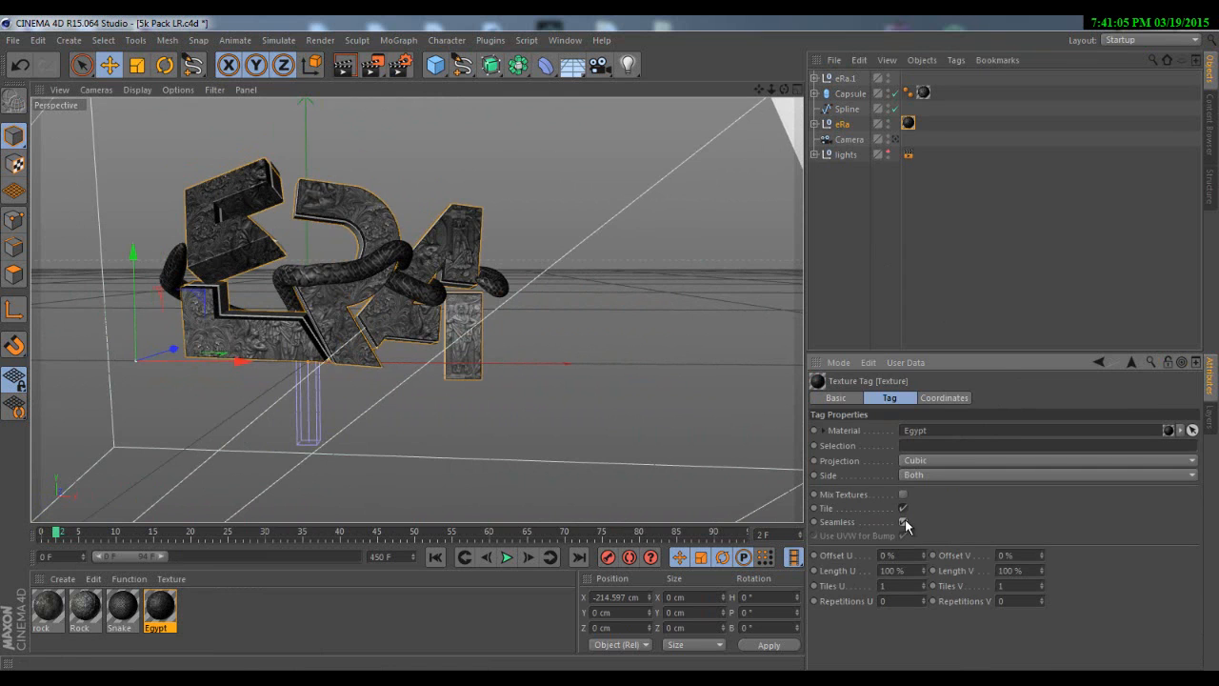
{"action": "left_click", "coordinate": [902, 521]}
{"action": "left_click_drag", "start_coordinate": [759, 90], "coordinate": [610, 341]}
- Place eRa.1 directly above eRa in the object hierarchy and apply the second stone material, Rock, to it
{"action": "left_click_drag", "start_coordinate": [845, 79], "coordinate": [841, 119]}
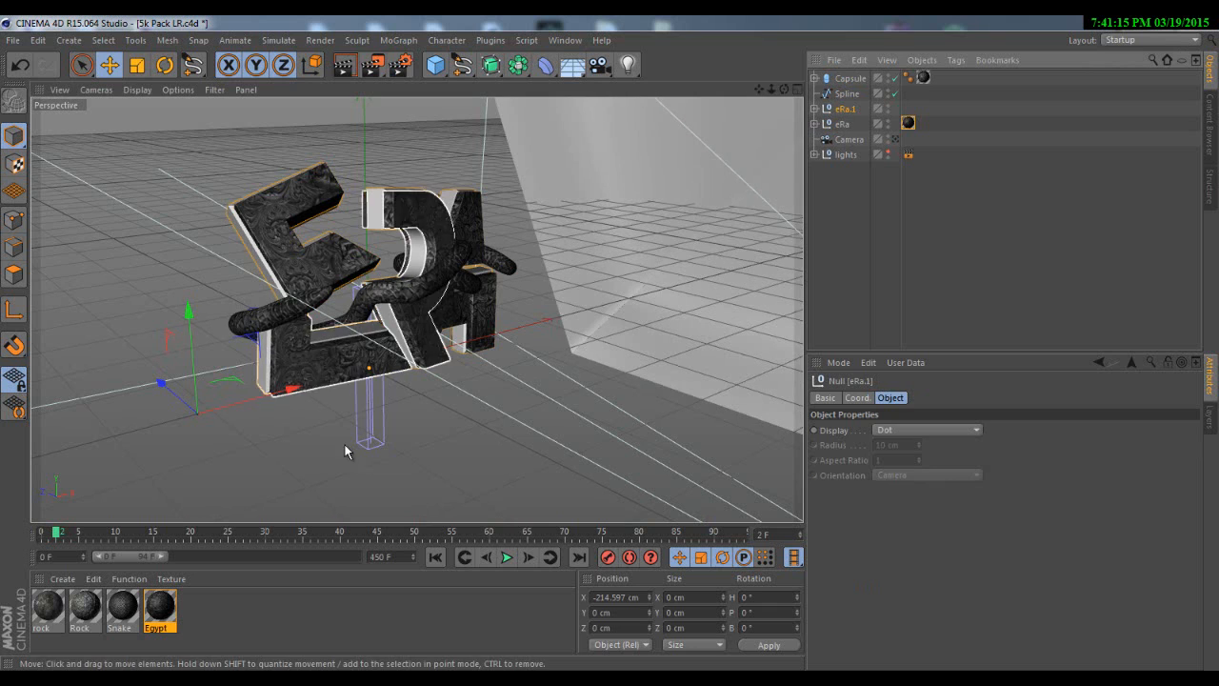
{"action": "left_click", "coordinate": [86, 614]}
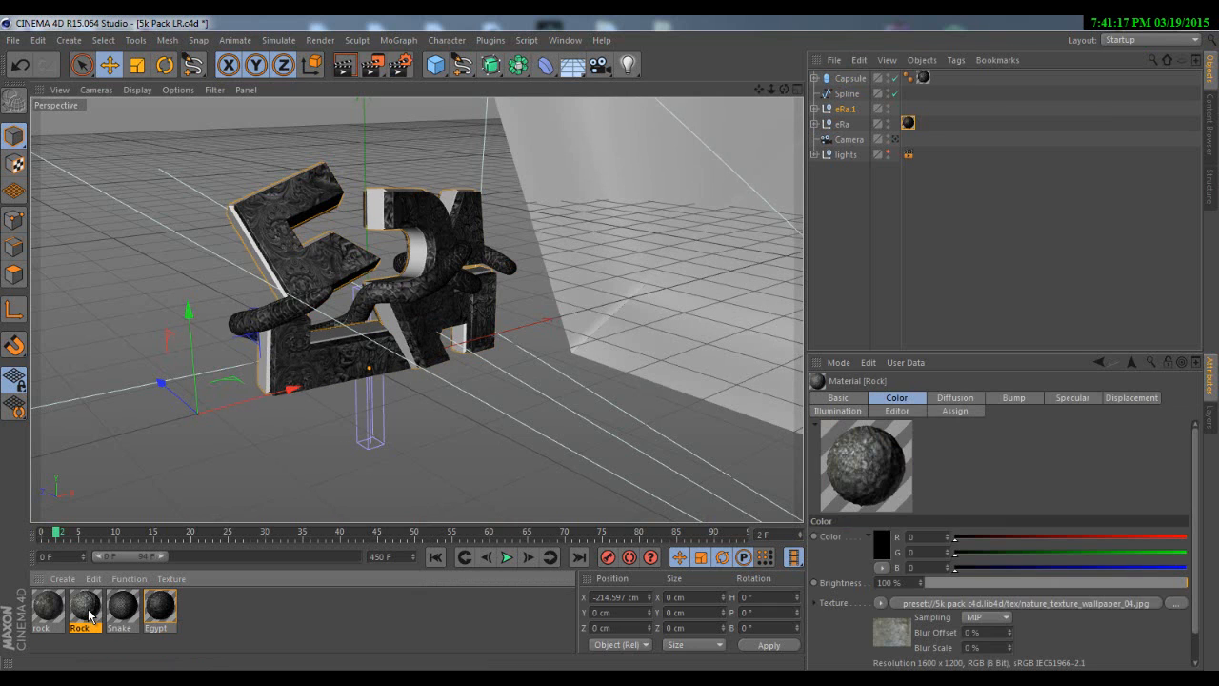
{"action": "right_click", "coordinate": [89, 614]}
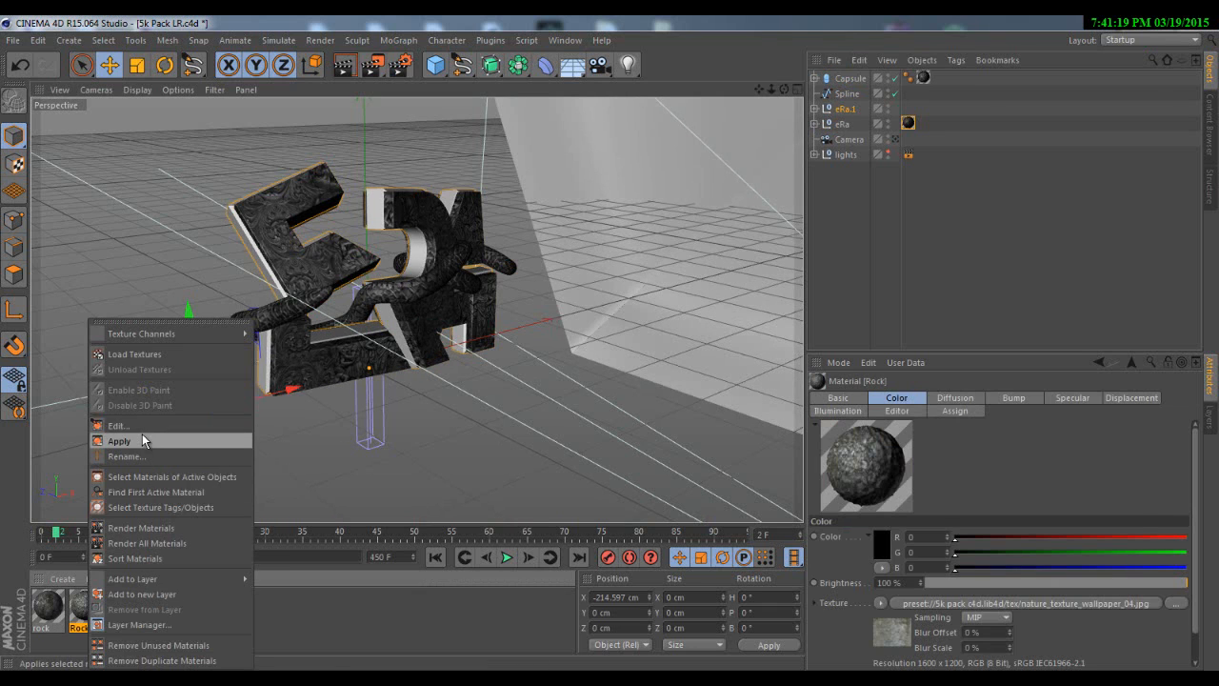
{"action": "left_click", "coordinate": [142, 433]}
- Set the projection of eRa.1's Rock texture tag to Cubic and turn on Seamless
{"action": "left_click", "coordinate": [926, 461]}
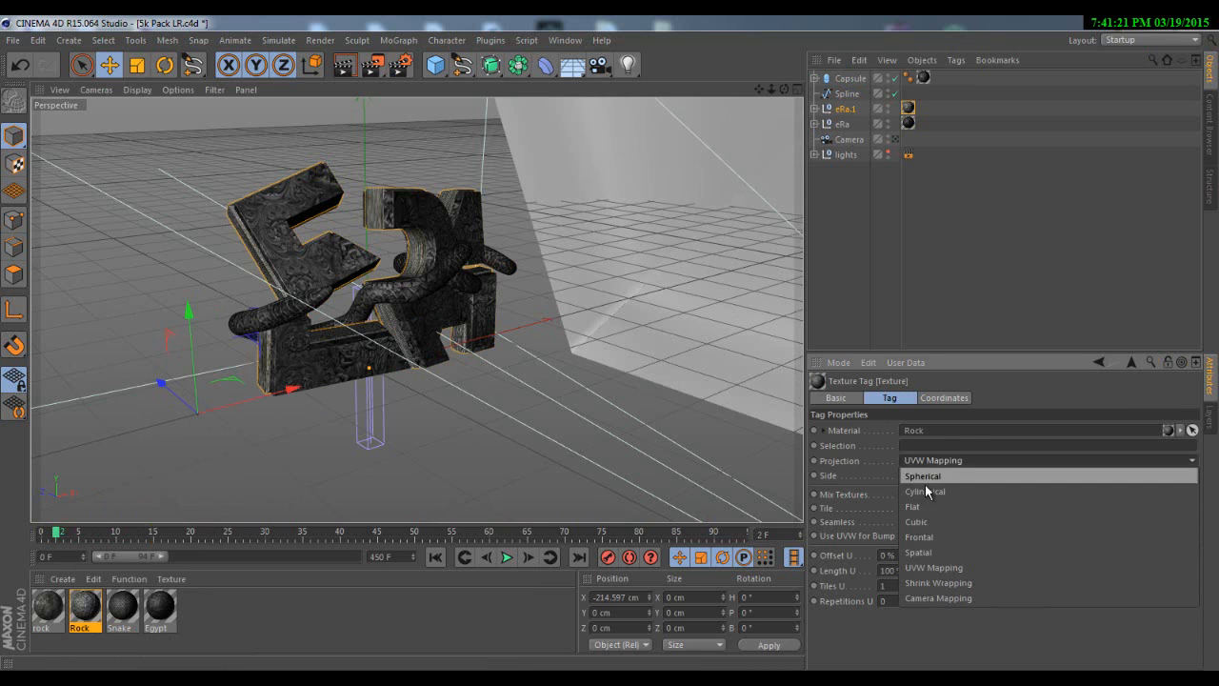
{"action": "left_click", "coordinate": [909, 521]}
{"action": "left_click", "coordinate": [902, 521]}
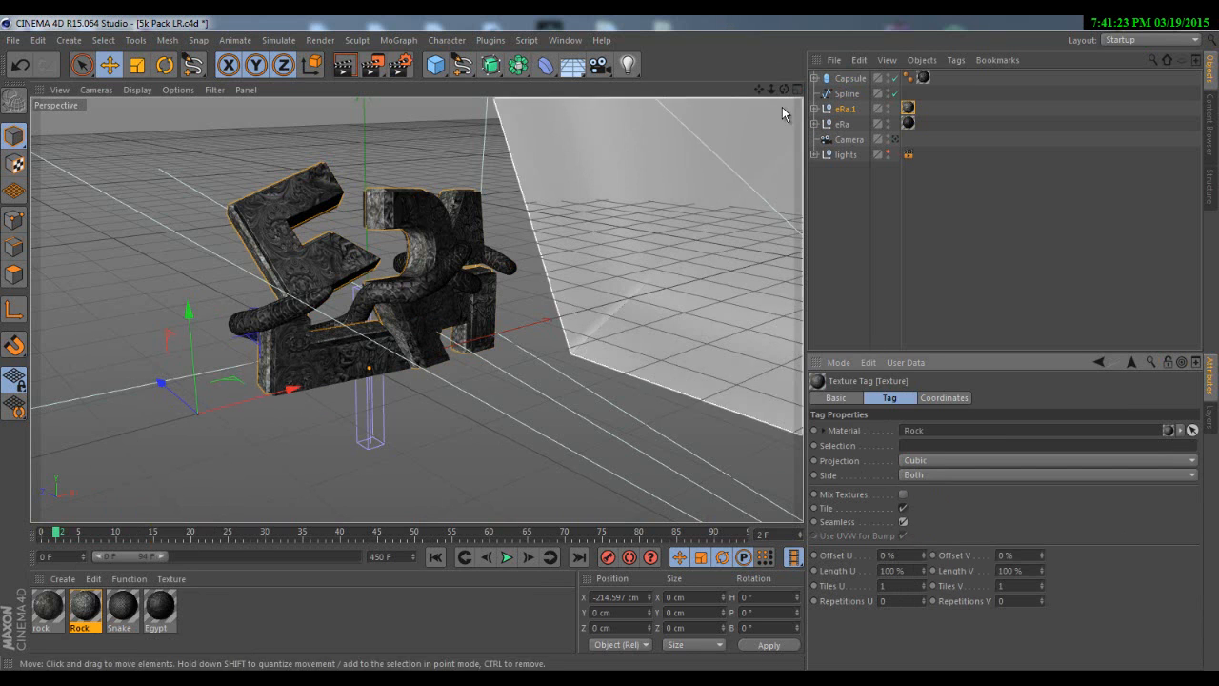
{"action": "left_click_drag", "start_coordinate": [781, 90], "coordinate": [607, 349]}
- Add an Atom Array object and nest a copy of the eRa null inside it
{"action": "left_click", "coordinate": [517, 65]}
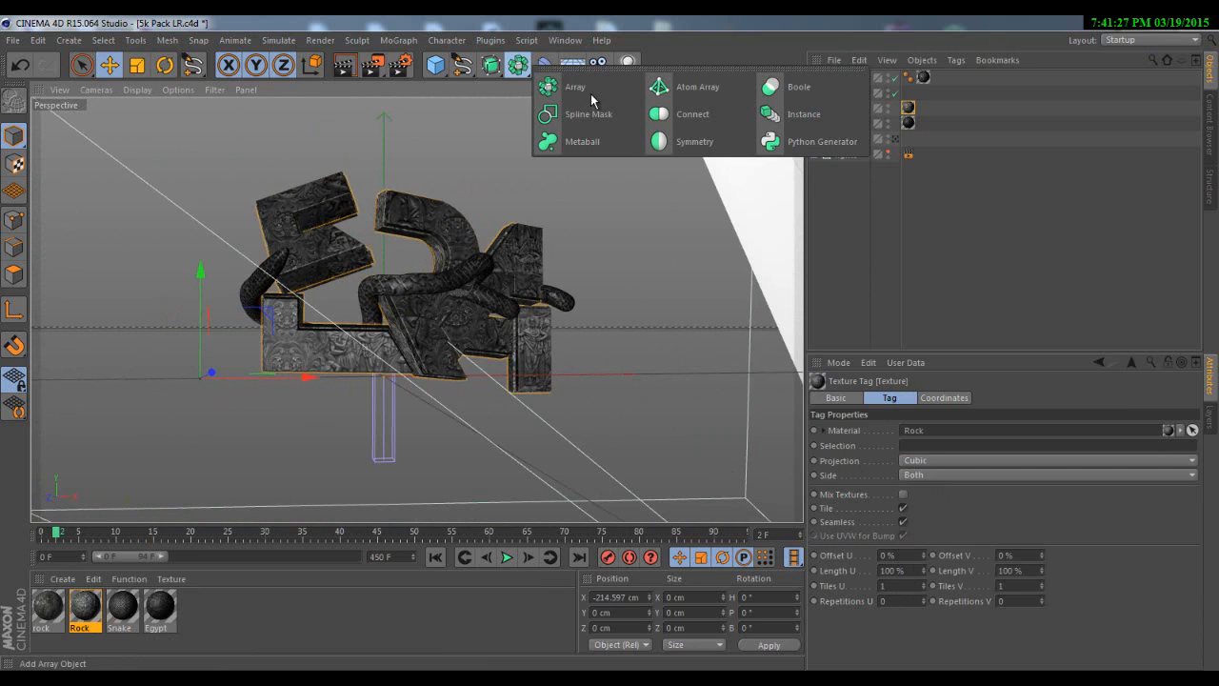
{"action": "left_click", "coordinate": [696, 87]}
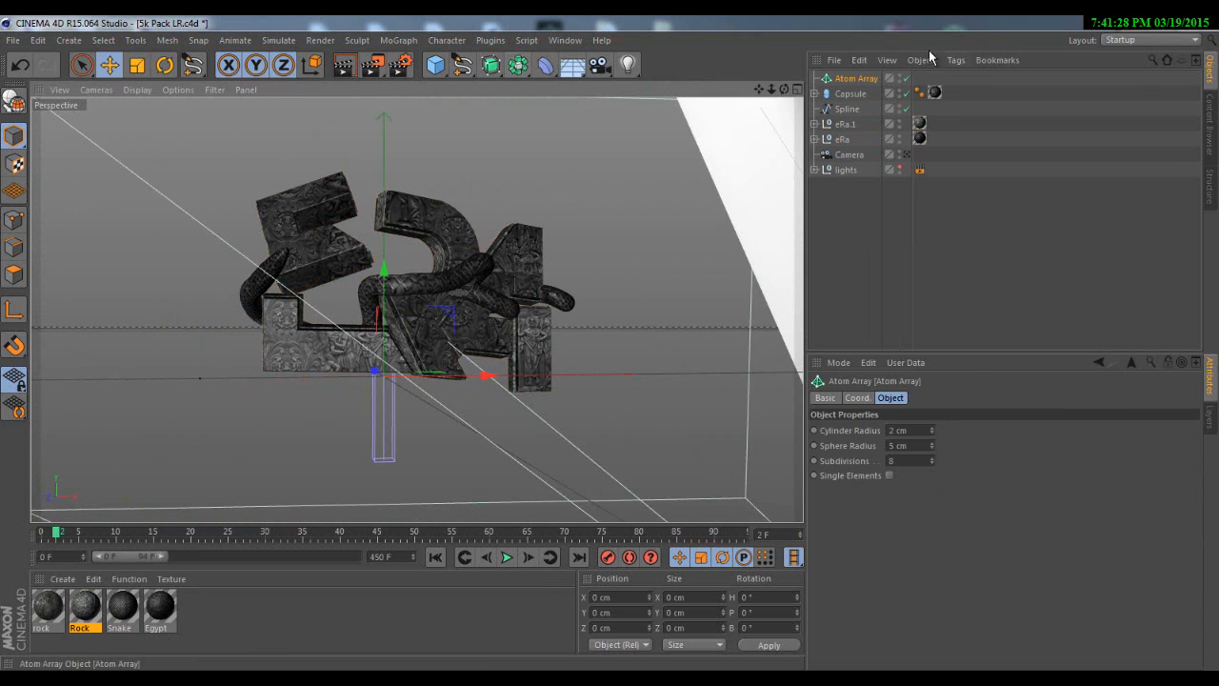
{"action": "left_click", "coordinate": [842, 139]}
{"action": "scroll", "coordinate": [511, 109], "scroll_direction": "up", "scroll_amount": 3}
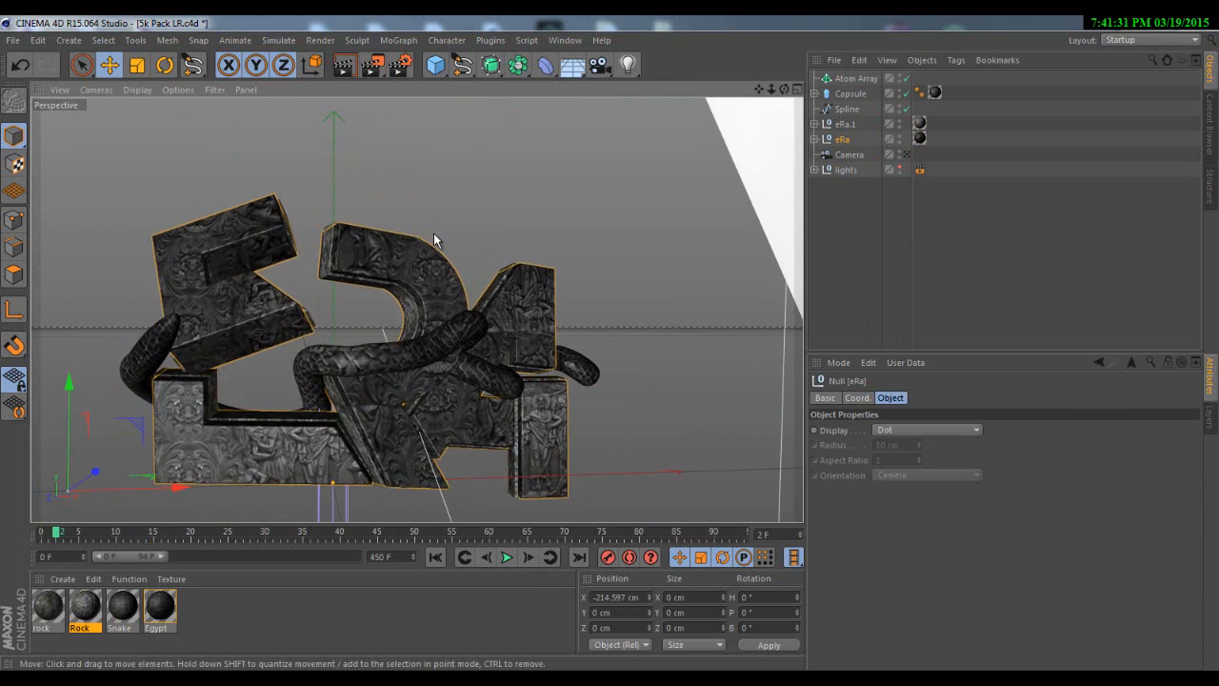
{"action": "scroll", "coordinate": [410, 265], "scroll_direction": "up", "scroll_amount": 5}
{"action": "scroll", "coordinate": [335, 299], "scroll_direction": "down", "scroll_amount": 4}
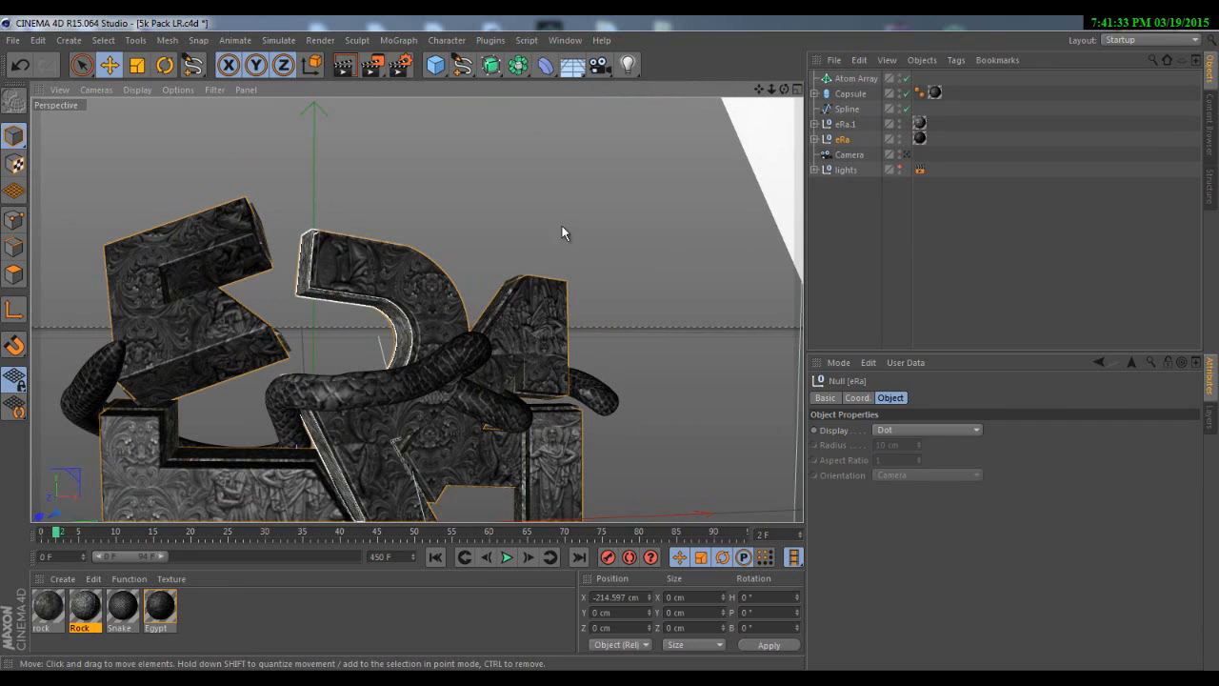
{"action": "left_click", "coordinate": [841, 141]}
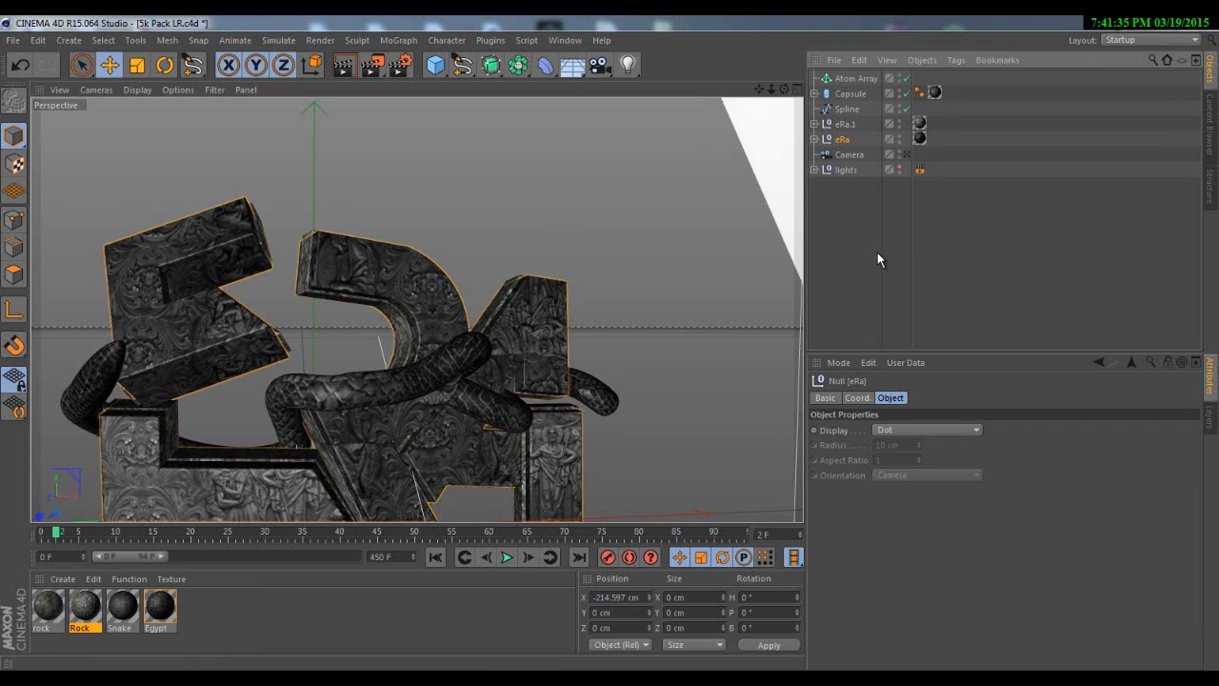
{"action": "key", "text": "ctrl+v"}
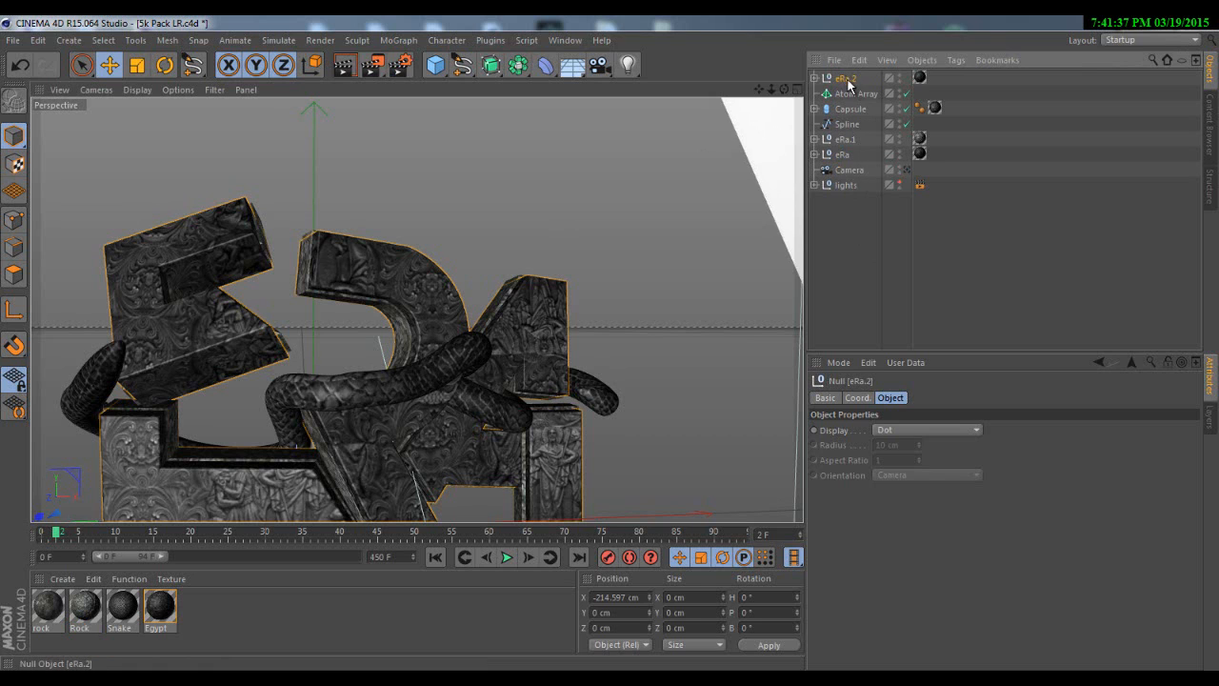
{"action": "left_click_drag", "start_coordinate": [846, 82], "coordinate": [852, 94]}
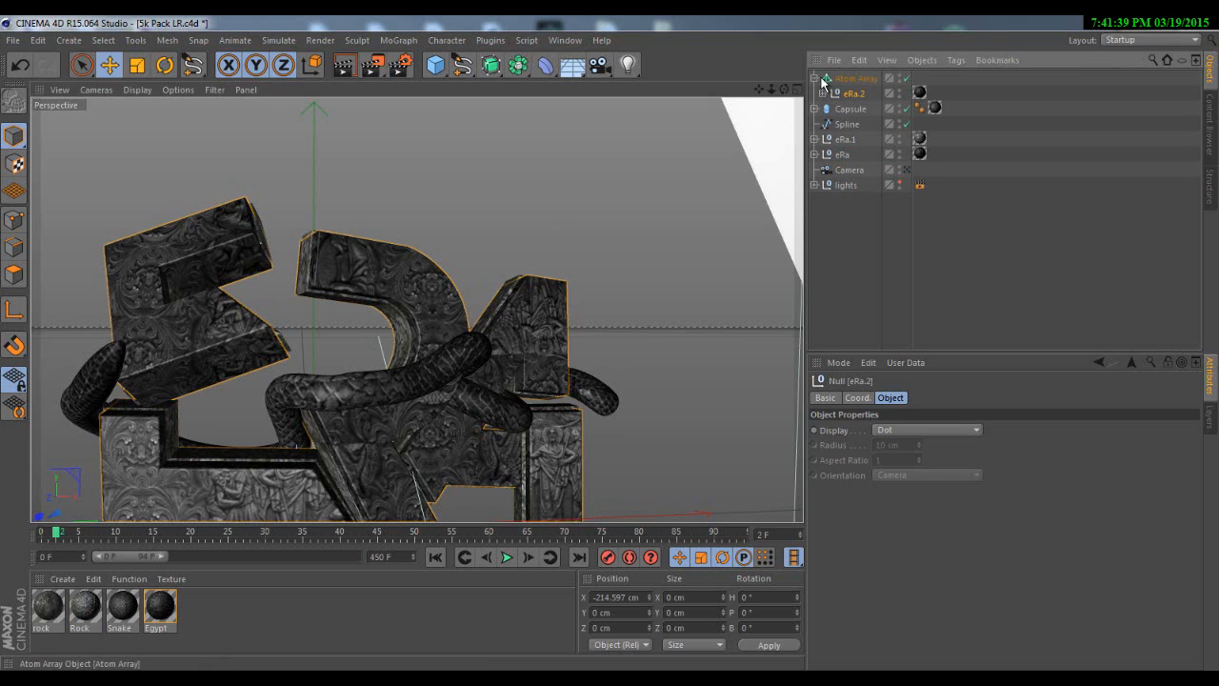
- Set both the cylinder radius and the sphere radius of the Atom Array to 1 cm
{"action": "left_click", "coordinate": [855, 78]}
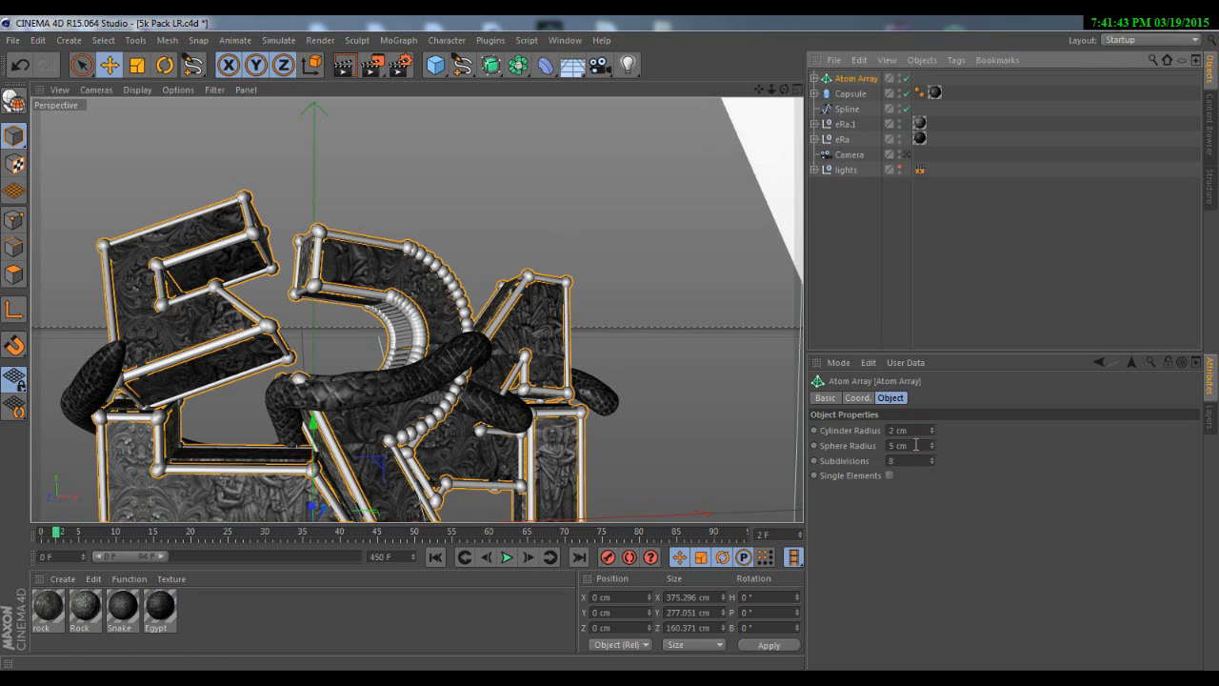
{"action": "type", "text": "2"}
{"action": "left_click_drag", "start_coordinate": [916, 445], "coordinate": [810, 440]}
{"action": "type", "text": "1"}
{"action": "key", "text": "Return"}
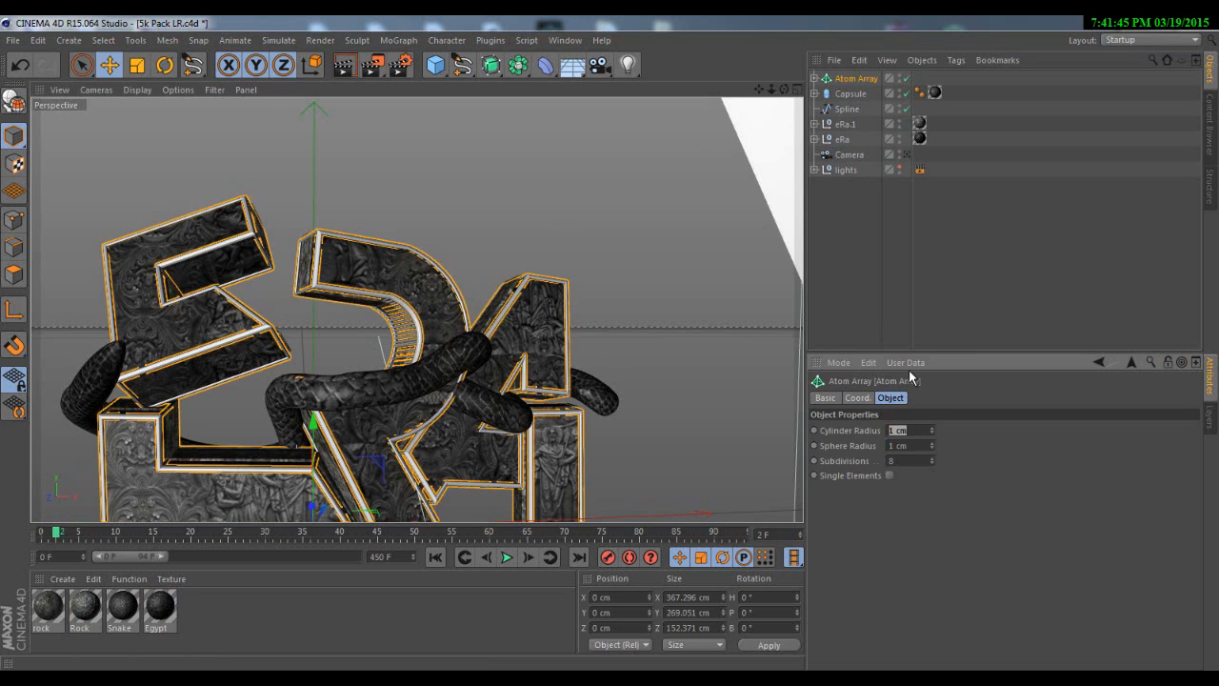
{"action": "left_click", "coordinate": [980, 304]}
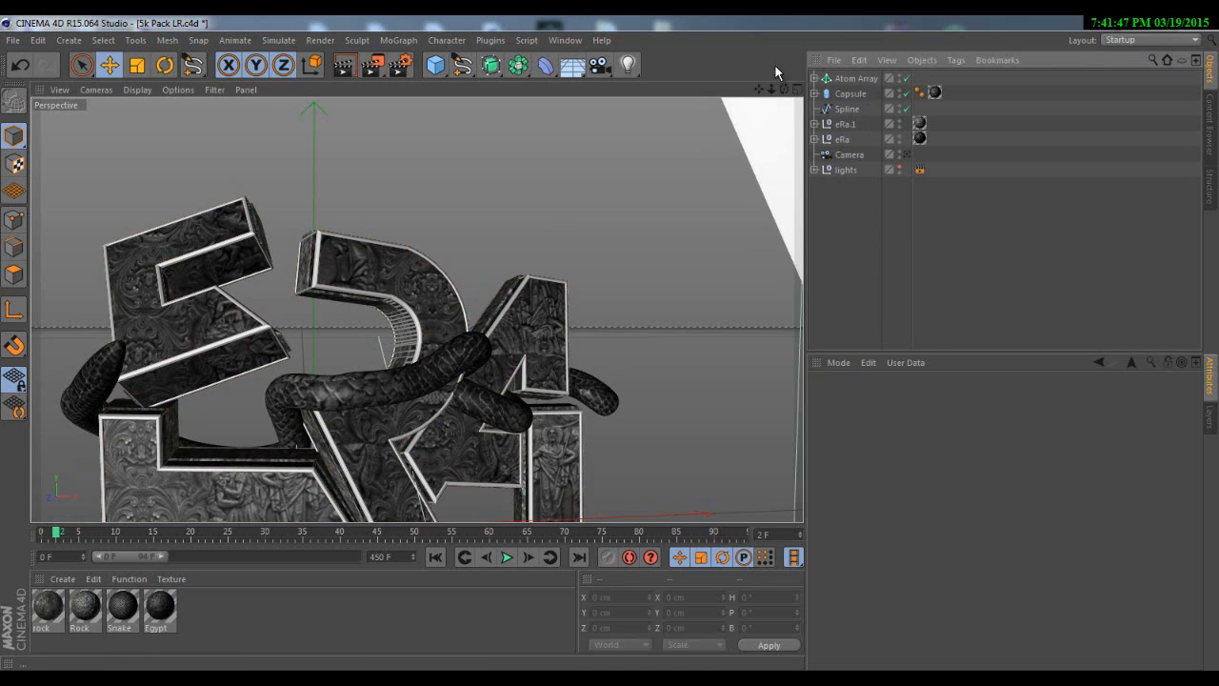
{"action": "mouse_move", "coordinate": [786, 90]}
{"action": "left_mouse_down"}
{"action": "mouse_move", "coordinate": [614, 339]}
{"action": "mouse_move", "coordinate": [596, 321]}
{"action": "mouse_move", "coordinate": [609, 343]}
{"action": "left_mouse_up"}
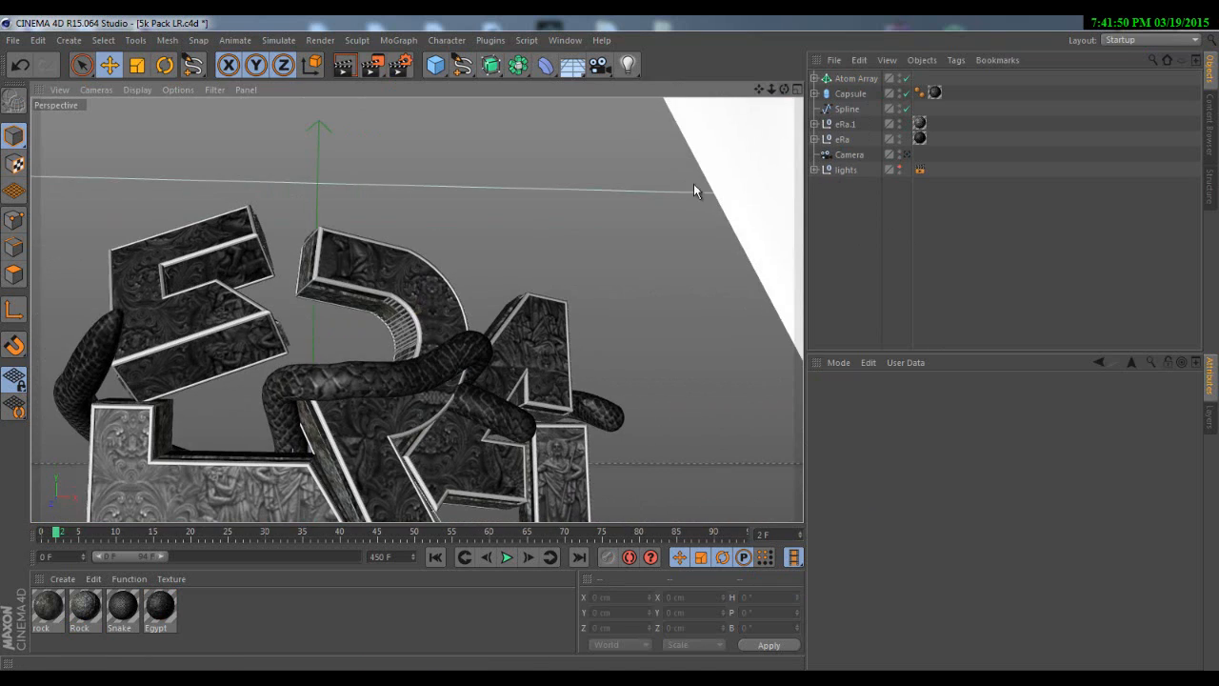
- Apply the Rock material to the Atom Array
{"action": "right_click", "coordinate": [79, 617]}
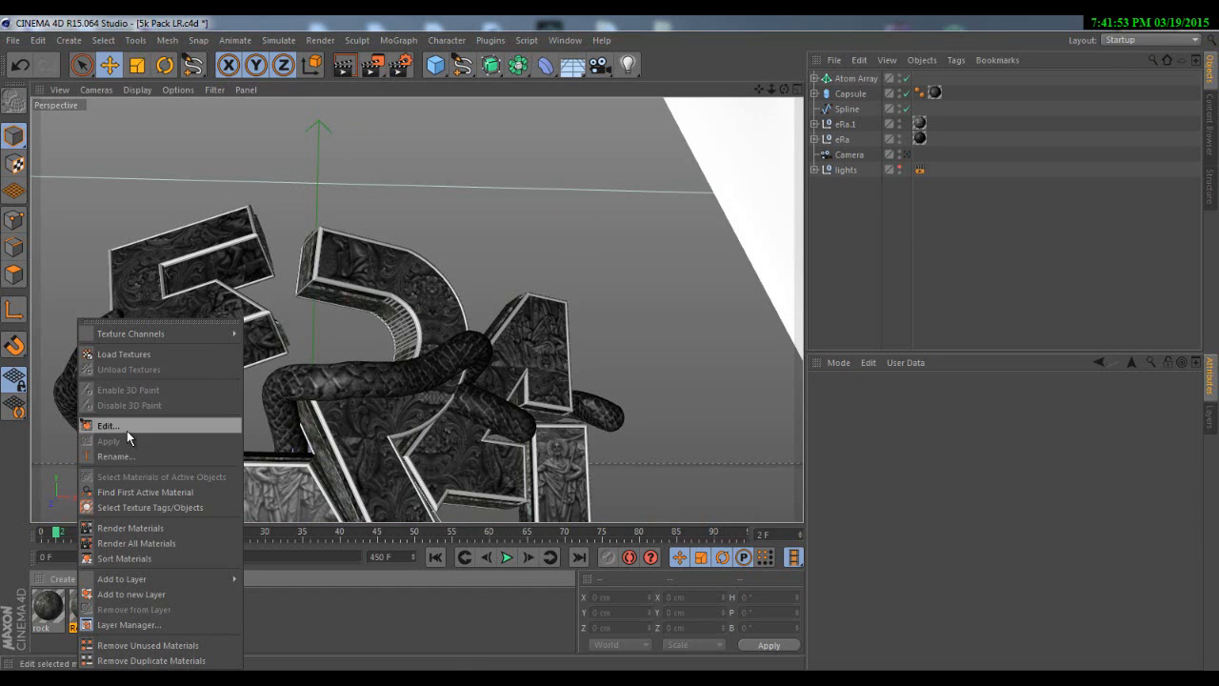
{"action": "left_click", "coordinate": [847, 78]}
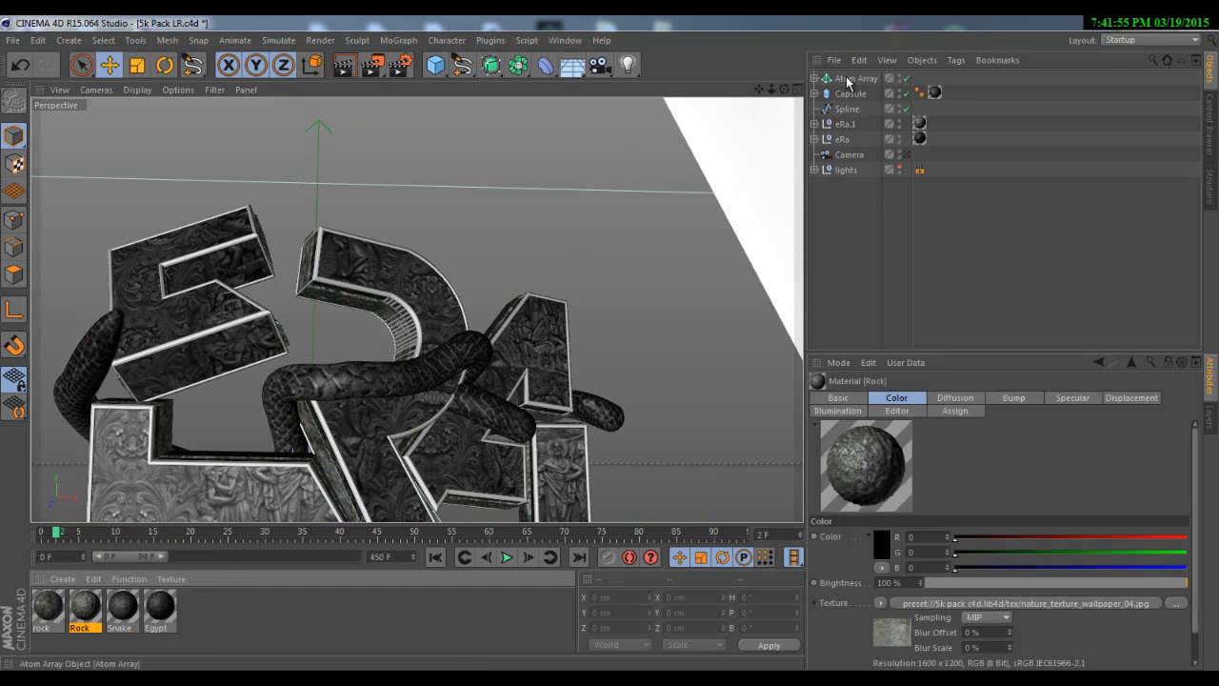
{"action": "left_click", "coordinate": [848, 78]}
{"action": "right_click", "coordinate": [82, 619]}
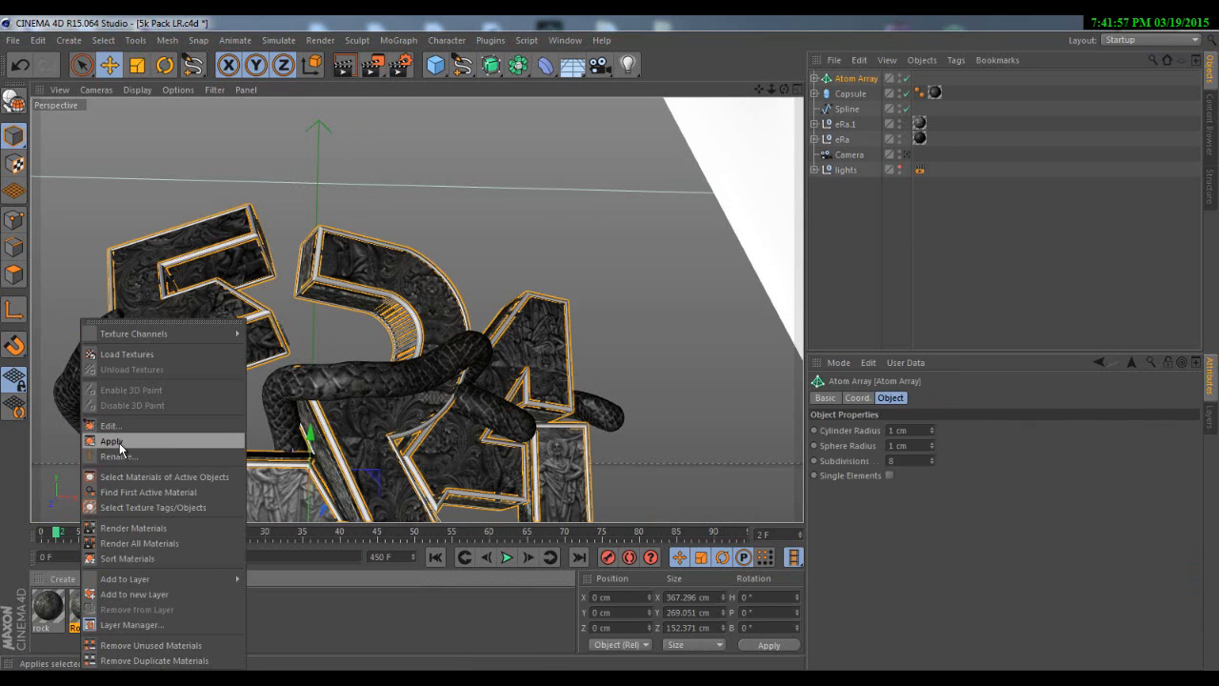
{"action": "left_click", "coordinate": [109, 439]}
- Set the projection of the Atom Array's Rock texture tag to Cubic and deselect the object
{"action": "left_click", "coordinate": [931, 460]}
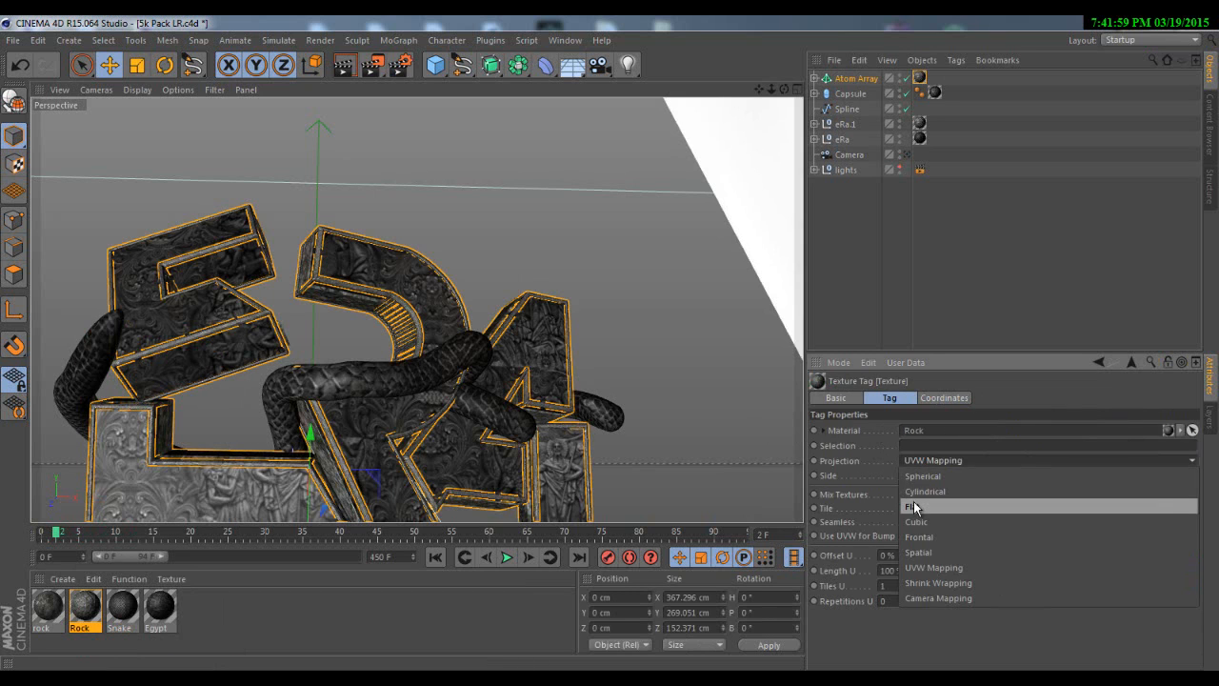
{"action": "left_click", "coordinate": [914, 506]}
{"action": "left_click", "coordinate": [918, 460]}
{"action": "left_click", "coordinate": [917, 520]}
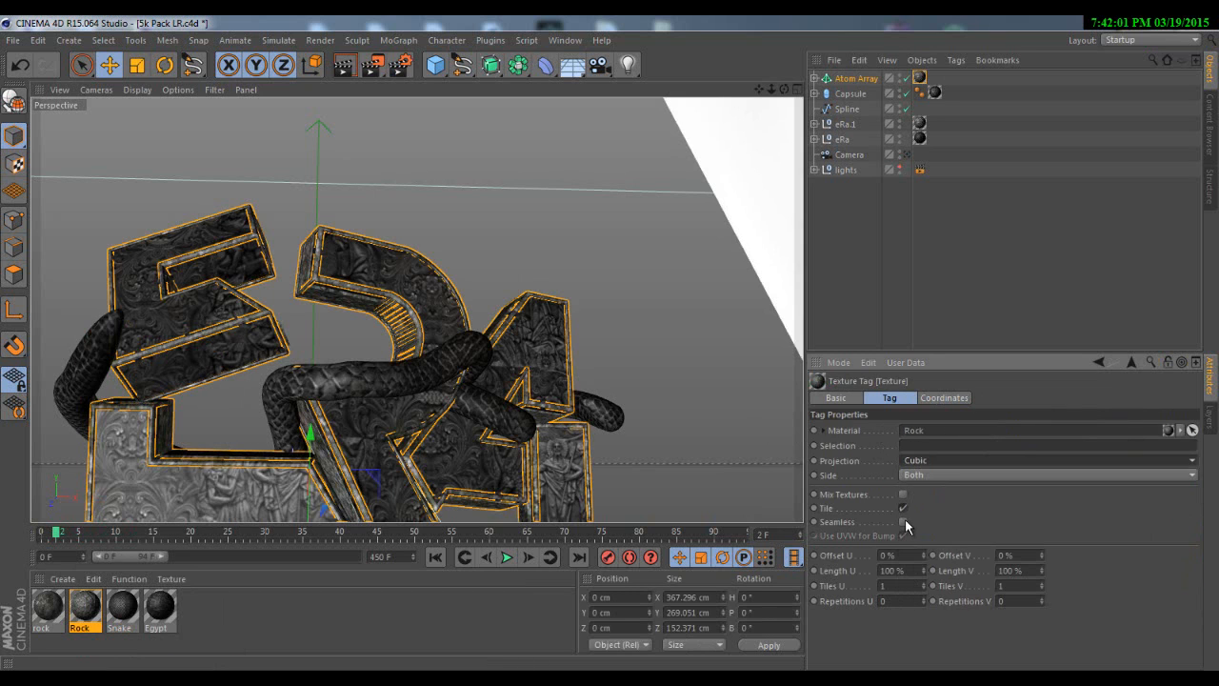
{"action": "left_click", "coordinate": [933, 301]}
{"action": "scroll", "coordinate": [560, 310], "scroll_direction": "down", "scroll_amount": 5}
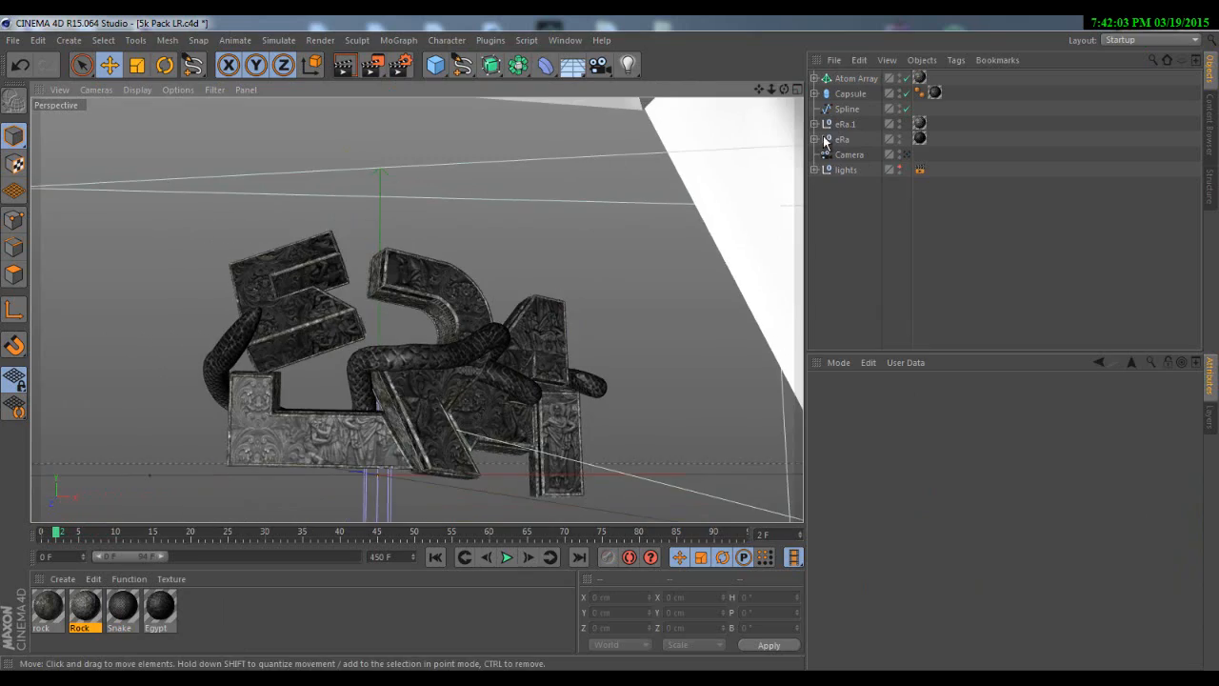
{"action": "mouse_move", "coordinate": [610, 343]}
{"action": "left_mouse_down"}
{"action": "mouse_move", "coordinate": [603, 353]}
{"action": "mouse_move", "coordinate": [613, 349]}
{"action": "left_mouse_up"}
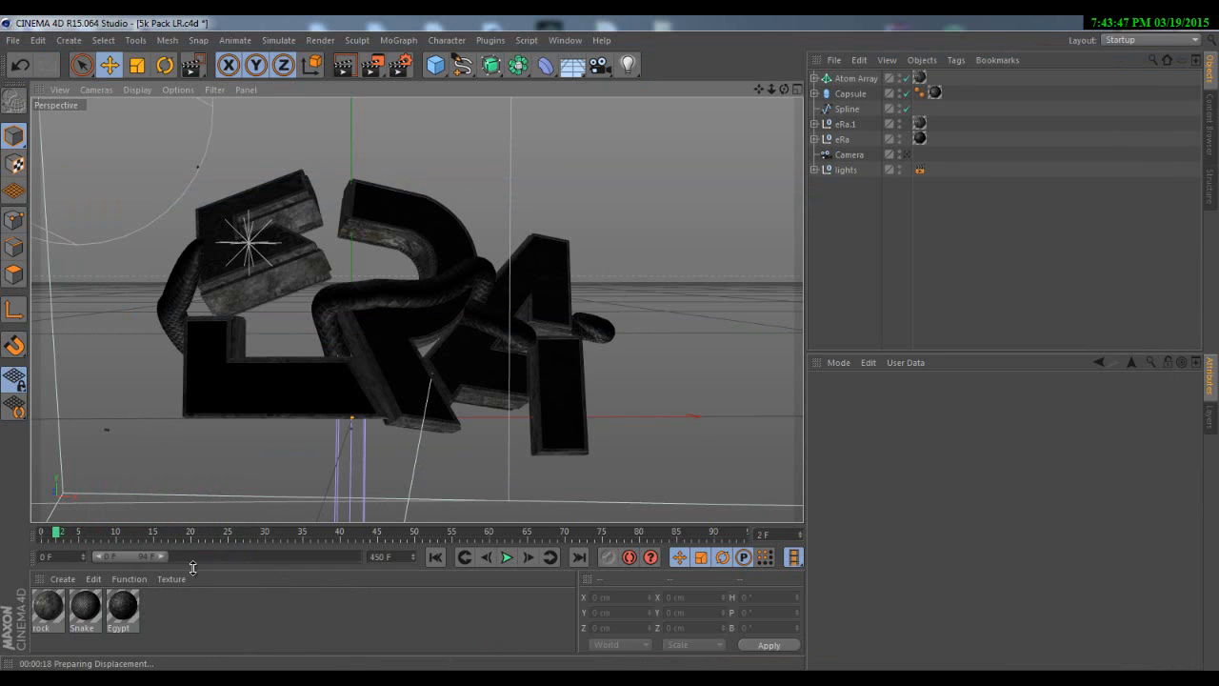
{"action": "left_click", "coordinate": [109, 64]}
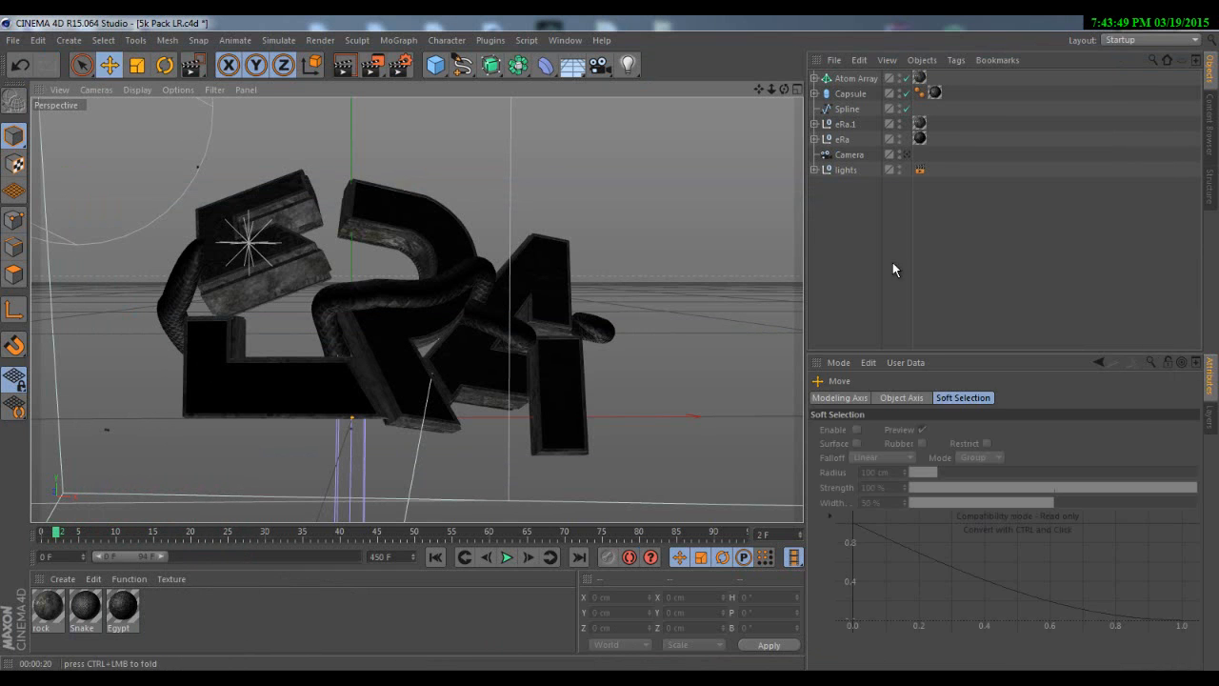
{"action": "left_click_drag", "start_coordinate": [596, 334], "coordinate": [785, 93], "text": "alt"}
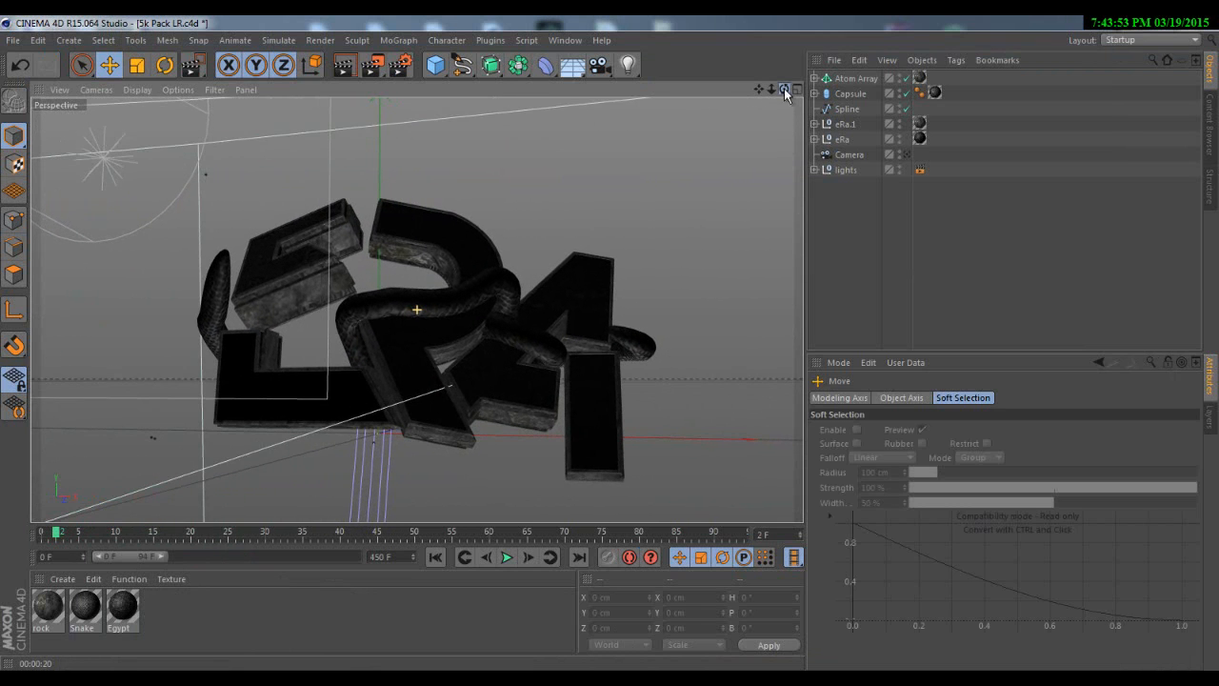
- Switch to Photoshop and examine the rendered ERA letters and wrapped snake in eRA0002.png up close
{"action": "left_click", "coordinate": [203, 677]}
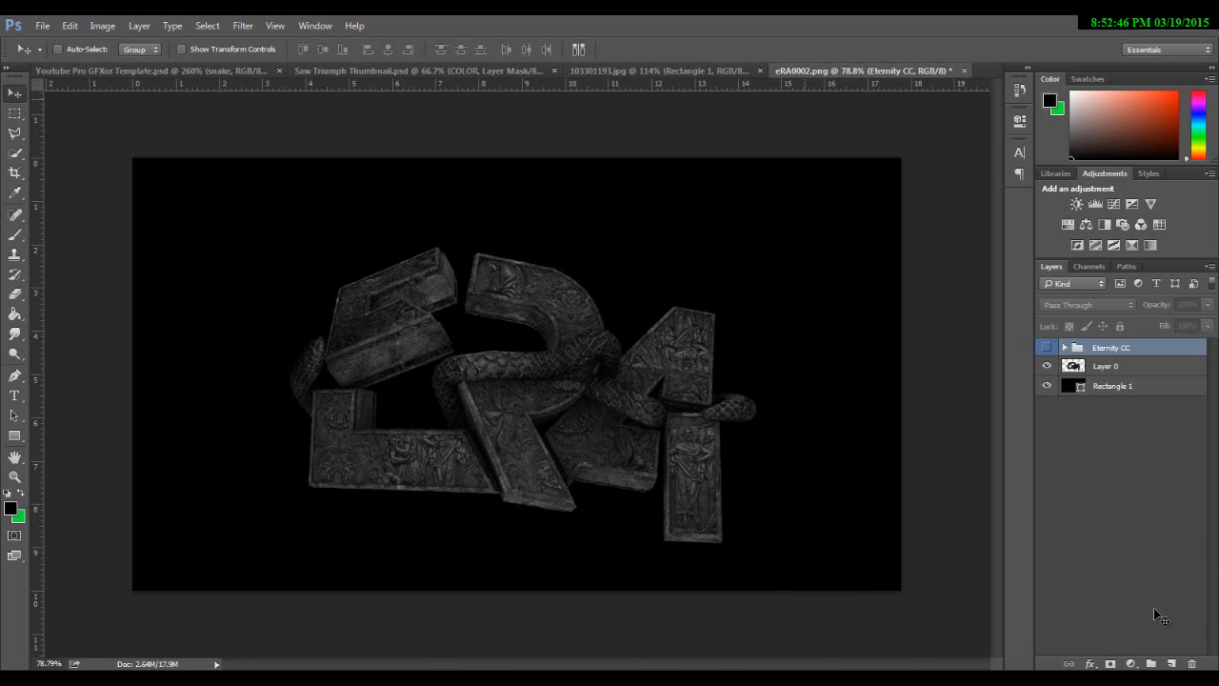
{"action": "scroll", "coordinate": [1153, 607], "scroll_direction": "up", "scroll_amount": 8, "text": "alt"}
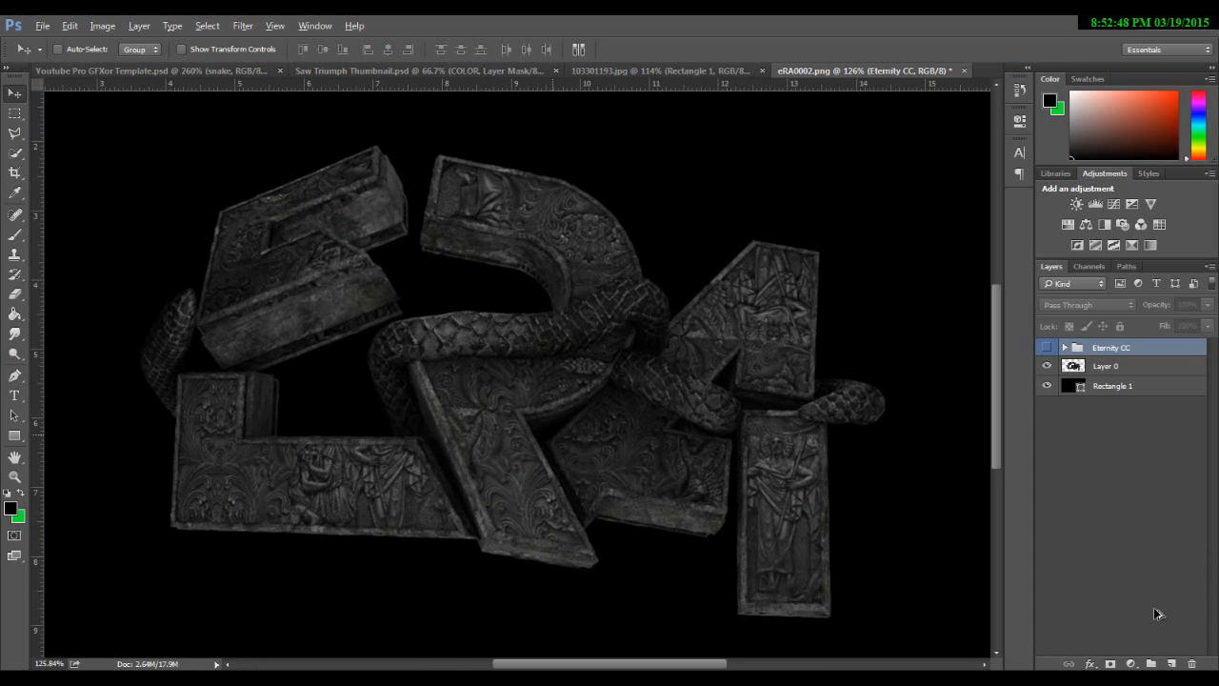
{"action": "scroll", "coordinate": [1153, 607], "scroll_direction": "down", "scroll_amount": 8, "text": "alt"}
{"action": "scroll", "coordinate": [1153, 607], "scroll_direction": "up", "scroll_amount": 3, "text": "alt"}
{"action": "scroll", "coordinate": [1153, 608], "scroll_direction": "down", "scroll_amount": 5, "text": "alt"}
{"action": "scroll", "coordinate": [1153, 607], "scroll_direction": "up", "scroll_amount": 3, "text": "alt"}
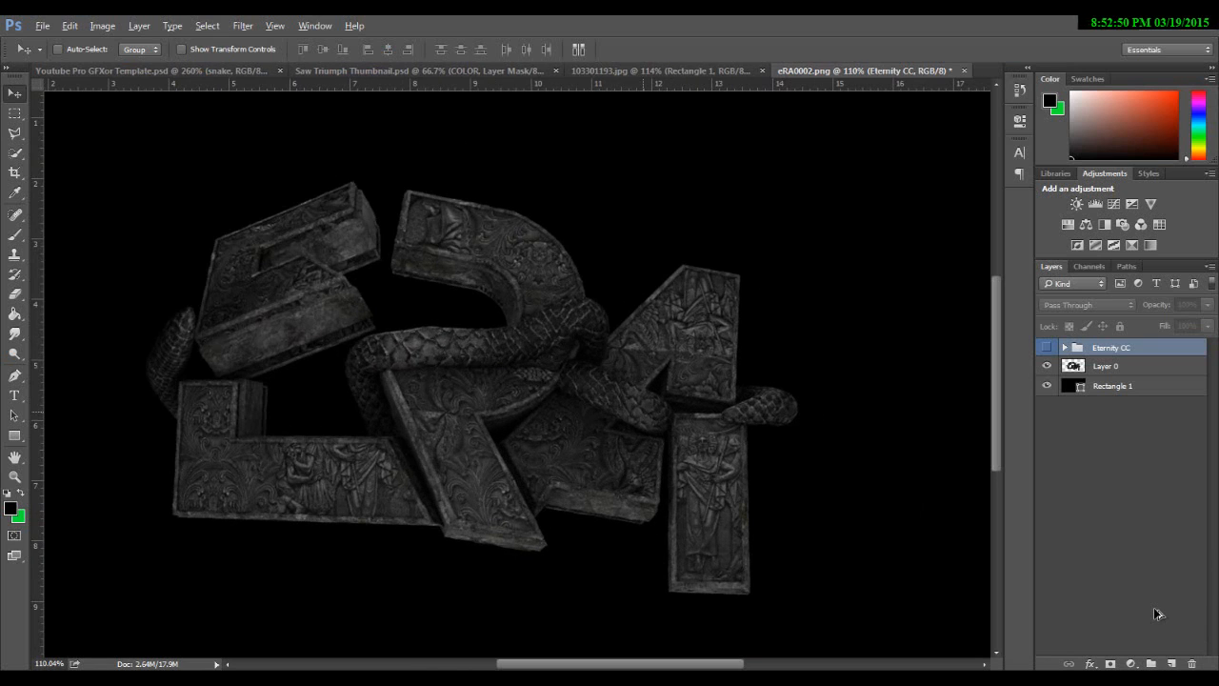
{"action": "scroll", "coordinate": [1153, 607], "scroll_direction": "up", "scroll_amount": 1, "text": "alt"}
{"action": "scroll", "coordinate": [1153, 606], "scroll_direction": "down", "scroll_amount": 5, "text": "alt"}
{"action": "scroll", "coordinate": [1153, 606], "scroll_direction": "up", "scroll_amount": 3, "text": "alt"}
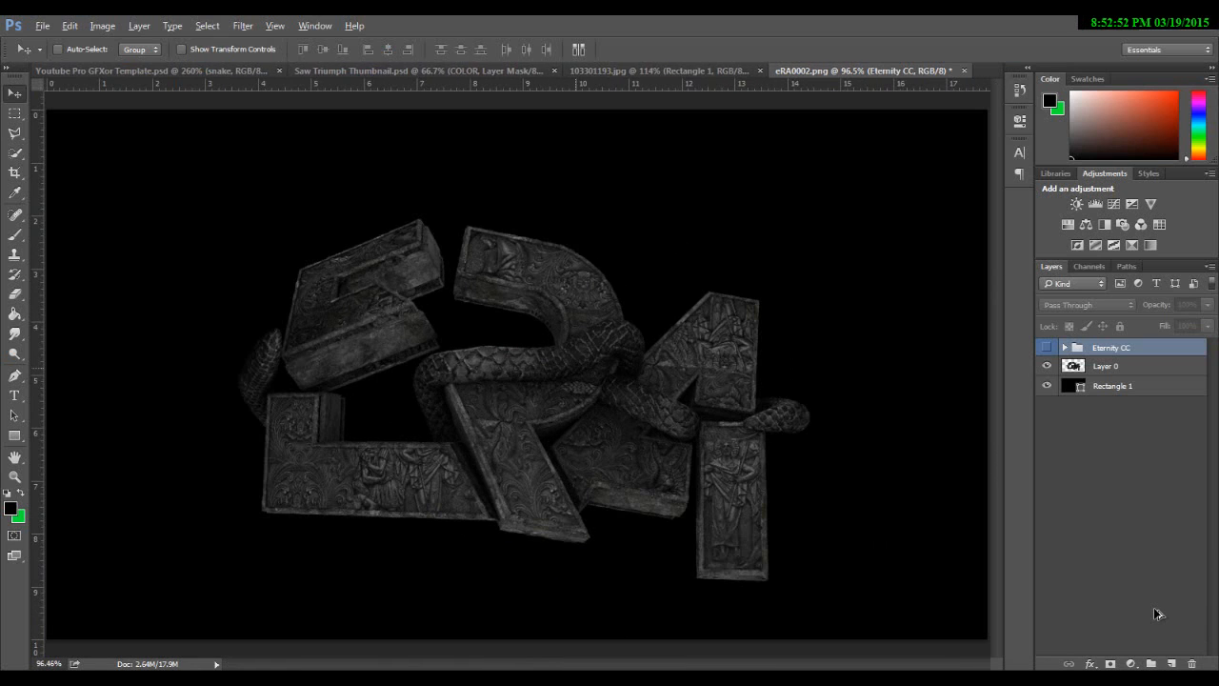
- Float the 103301193.jpg document with the snake head and rattle in its own window over the eRA0002.png canvas
{"action": "left_click_drag", "start_coordinate": [657, 71], "coordinate": [519, 232]}
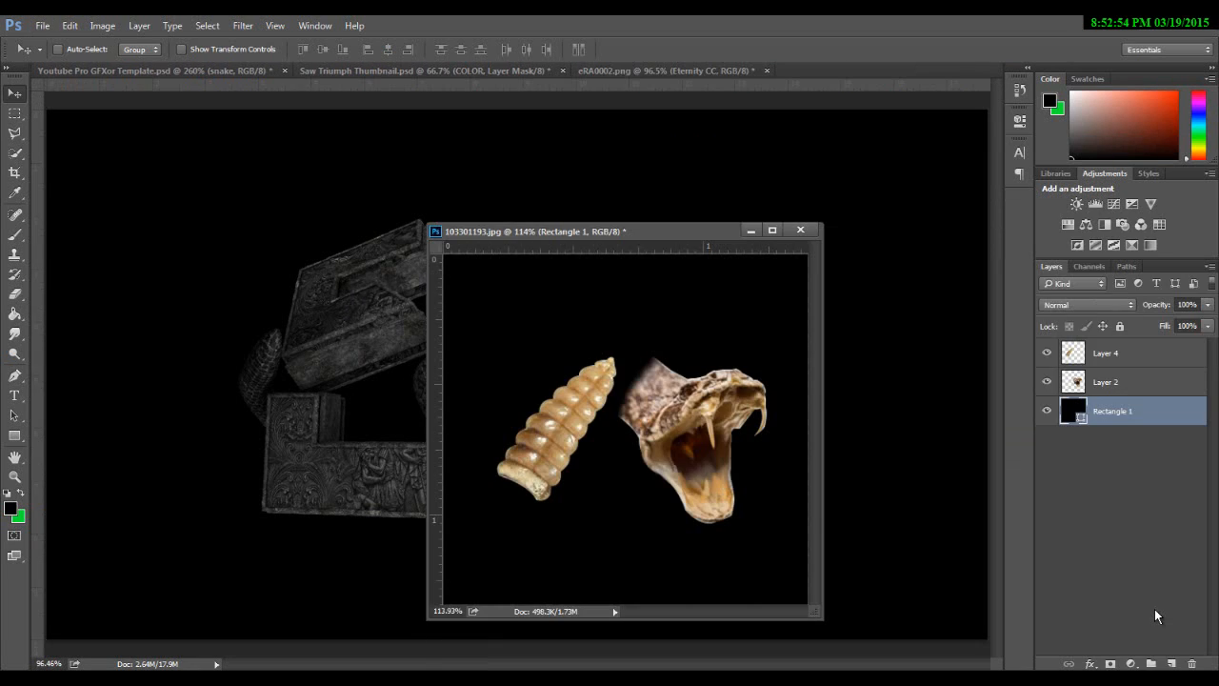
{"action": "left_click_drag", "start_coordinate": [608, 233], "coordinate": [443, 227]}
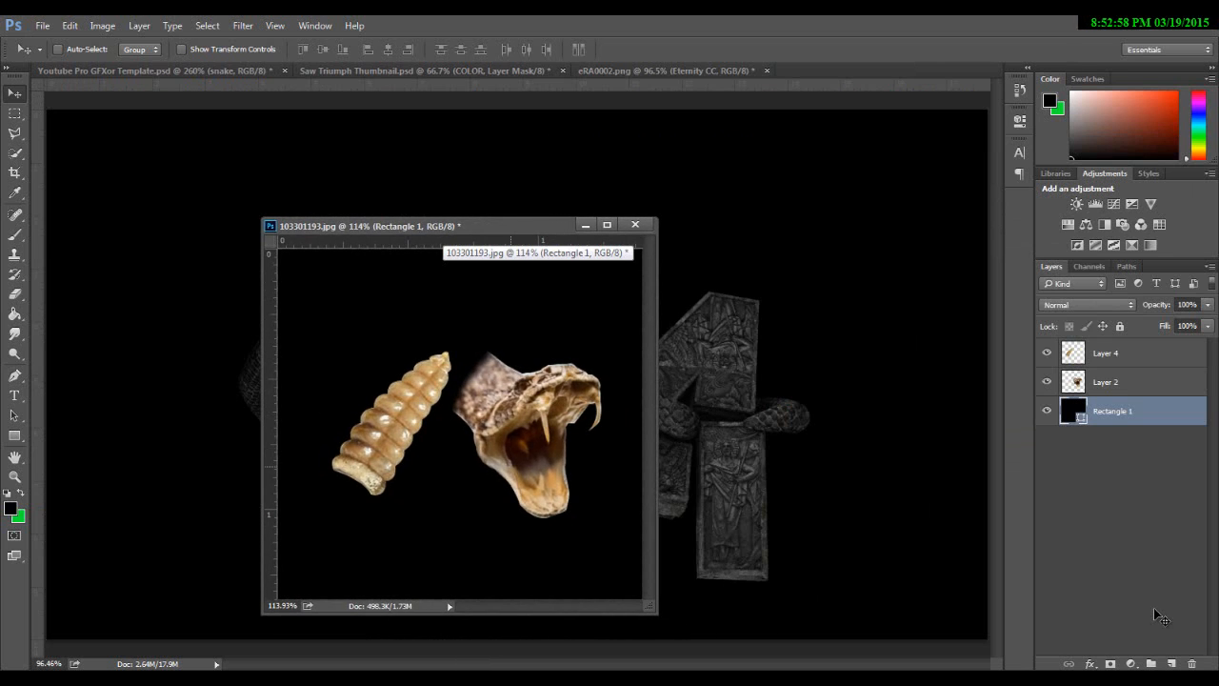
{"action": "scroll", "coordinate": [511, 467], "scroll_direction": "up", "scroll_amount": 5, "text": "alt"}
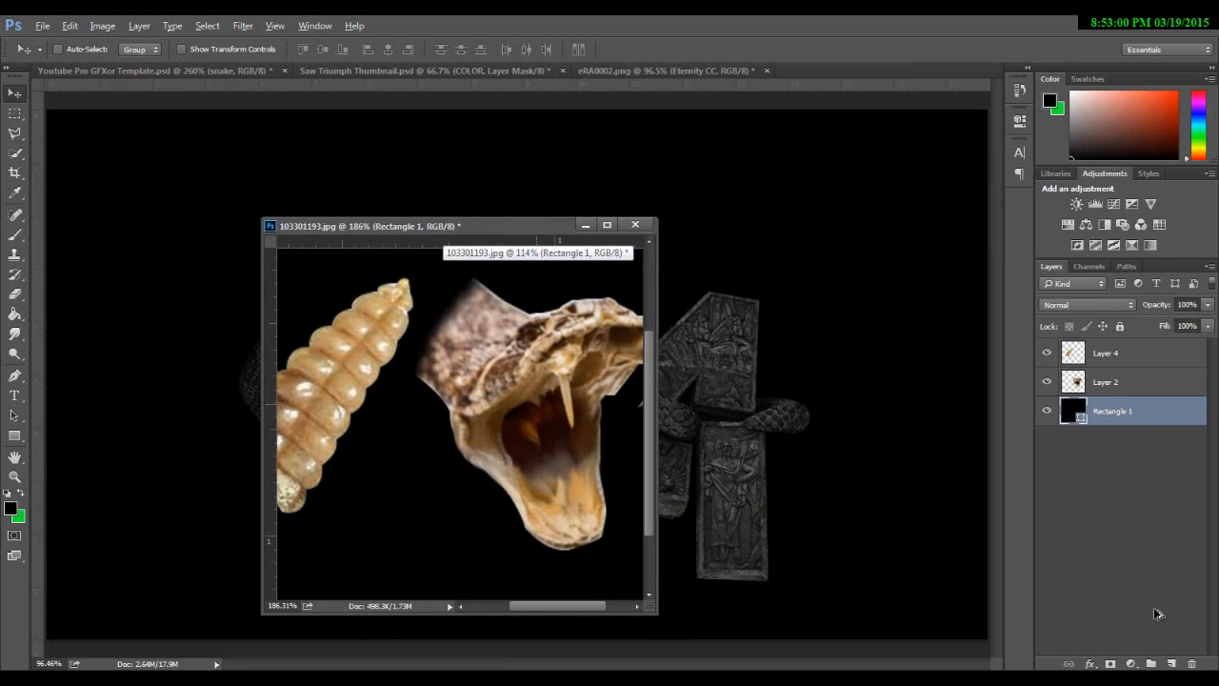
- Copy the snake head layer from 103301193.jpg into the eRA0002.png canvas and minimize the source document
{"action": "scroll", "coordinate": [460, 423], "scroll_direction": "right", "scroll_amount": 3, "text": "ctrl"}
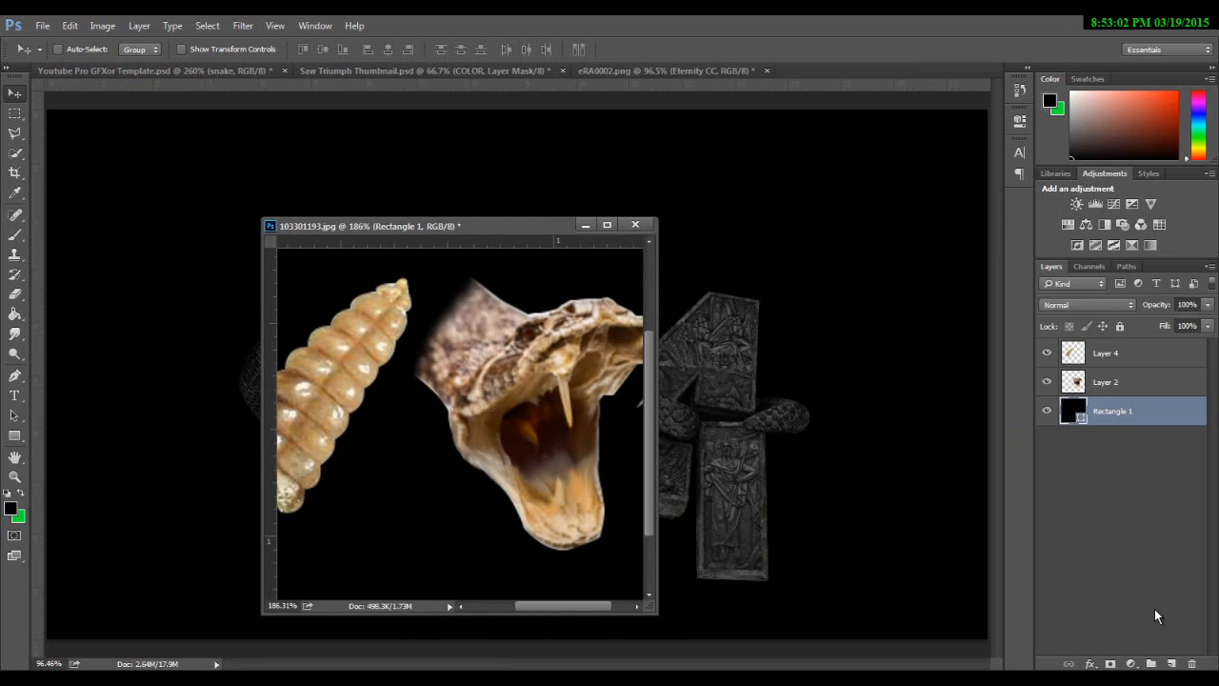
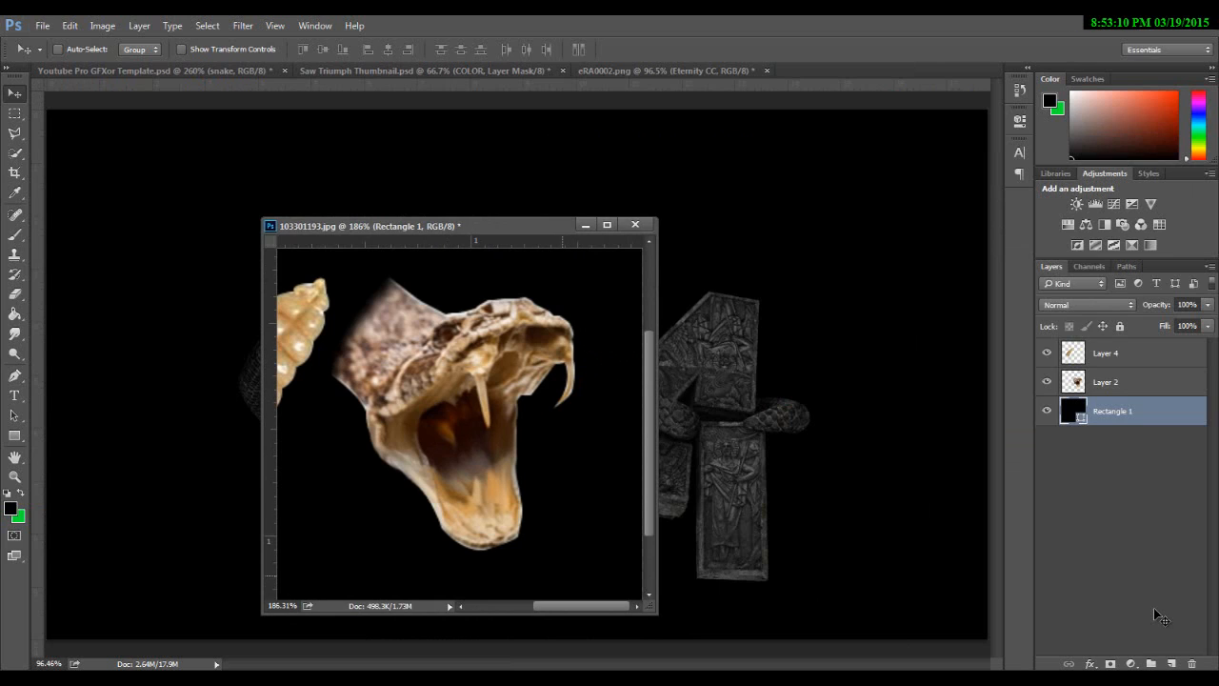
{"action": "mouse_move", "coordinate": [573, 606]}
{"action": "left_mouse_down"}
{"action": "mouse_move", "coordinate": [545, 605]}
{"action": "mouse_move", "coordinate": [573, 605]}
{"action": "left_mouse_up"}
{"action": "left_click_drag", "start_coordinate": [1109, 382], "coordinate": [694, 462]}
{"action": "left_click", "coordinate": [585, 224]}
- Desaturate and darken the snake head with Hue/Saturation, setting Saturation to -100 and Lightness to -75
{"action": "left_click", "coordinate": [102, 24]}
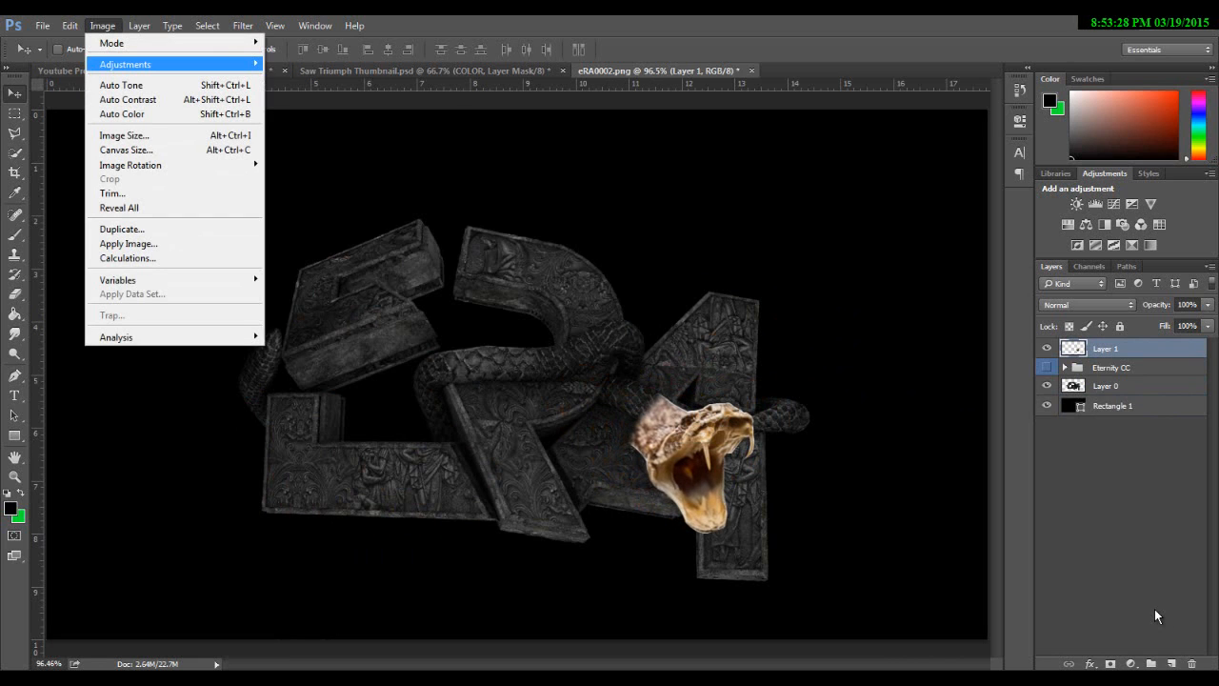
{"action": "mouse_move", "coordinate": [125, 64]}
{"action": "left_click", "coordinate": [309, 143]}
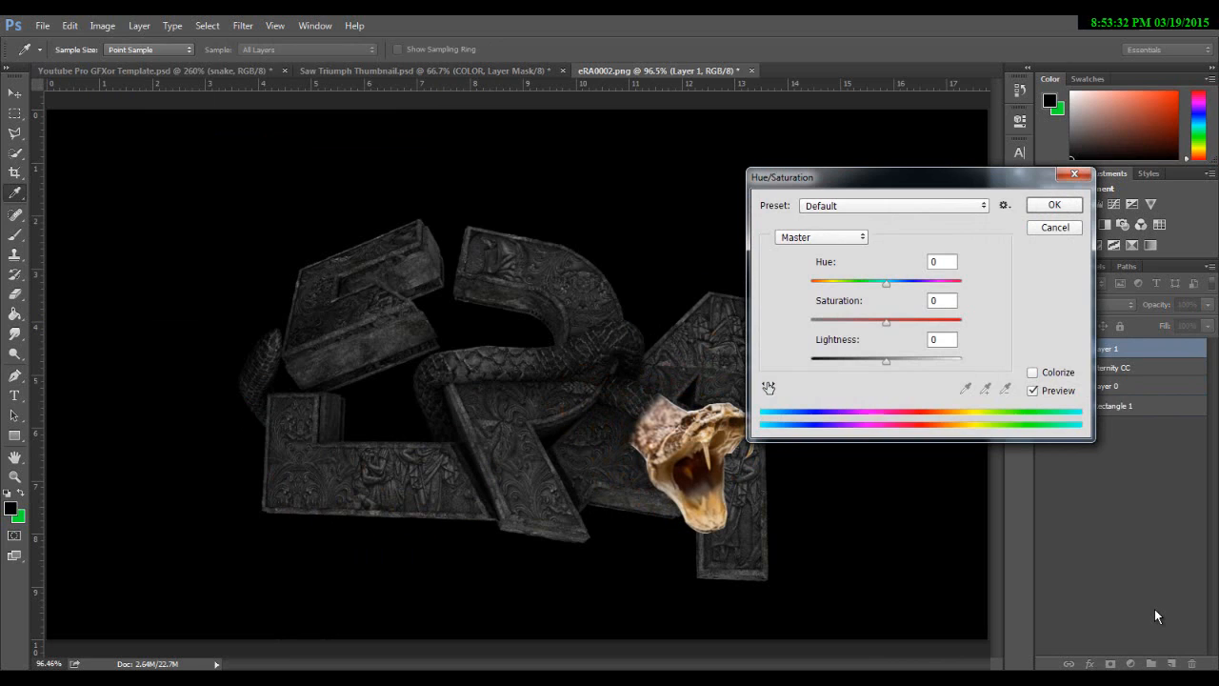
{"action": "left_click_drag", "start_coordinate": [886, 322], "coordinate": [810, 322]}
{"action": "left_click_drag", "start_coordinate": [886, 360], "coordinate": [832, 360]}
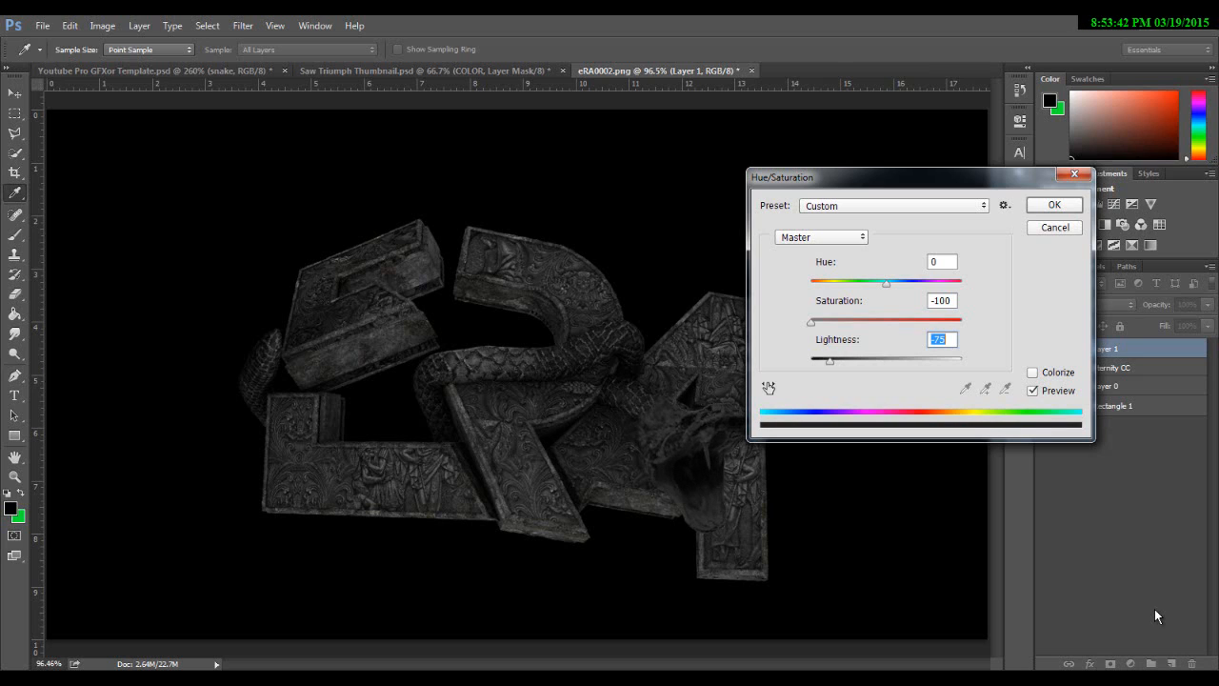
{"action": "key", "text": "Return"}
- Move the snake head into the empty black area beside the letter A and flip it horizontally with Free Transform
{"action": "left_click_drag", "start_coordinate": [685, 467], "coordinate": [609, 399]}
{"action": "left_click_drag", "start_coordinate": [633, 460], "coordinate": [932, 549]}
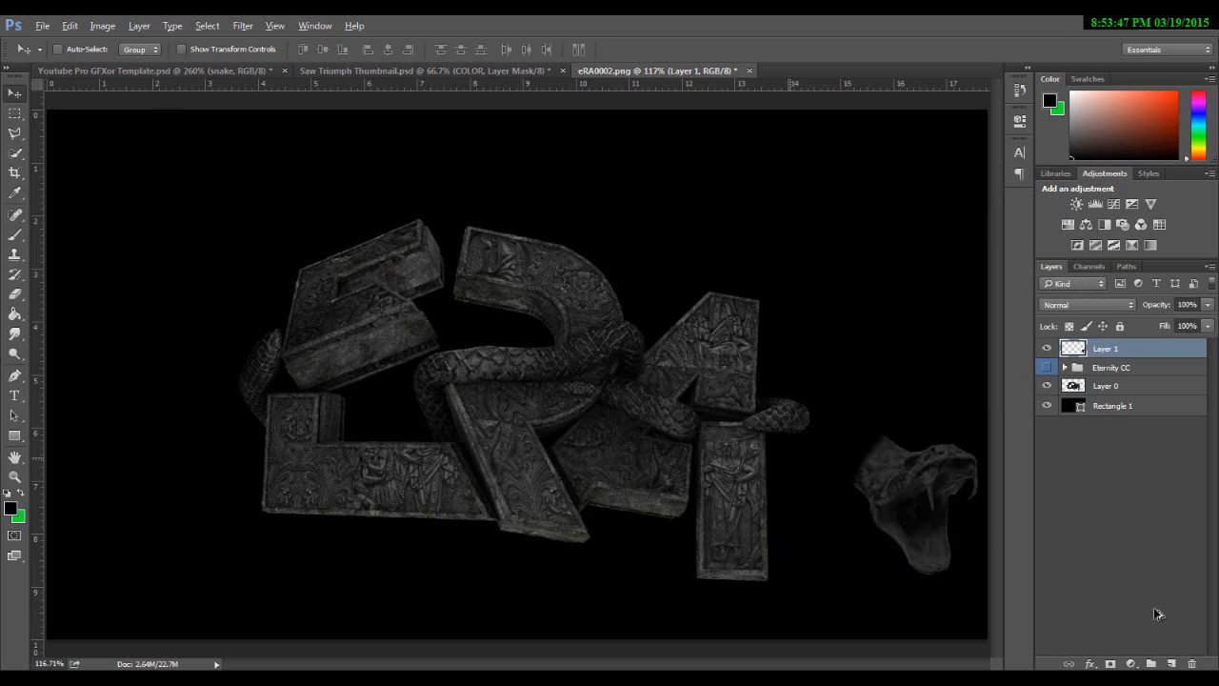
{"action": "scroll", "coordinate": [787, 456], "scroll_direction": "up", "scroll_amount": 4, "text": "alt"}
{"action": "scroll", "coordinate": [727, 402], "scroll_direction": "down", "scroll_amount": 4, "text": "alt"}
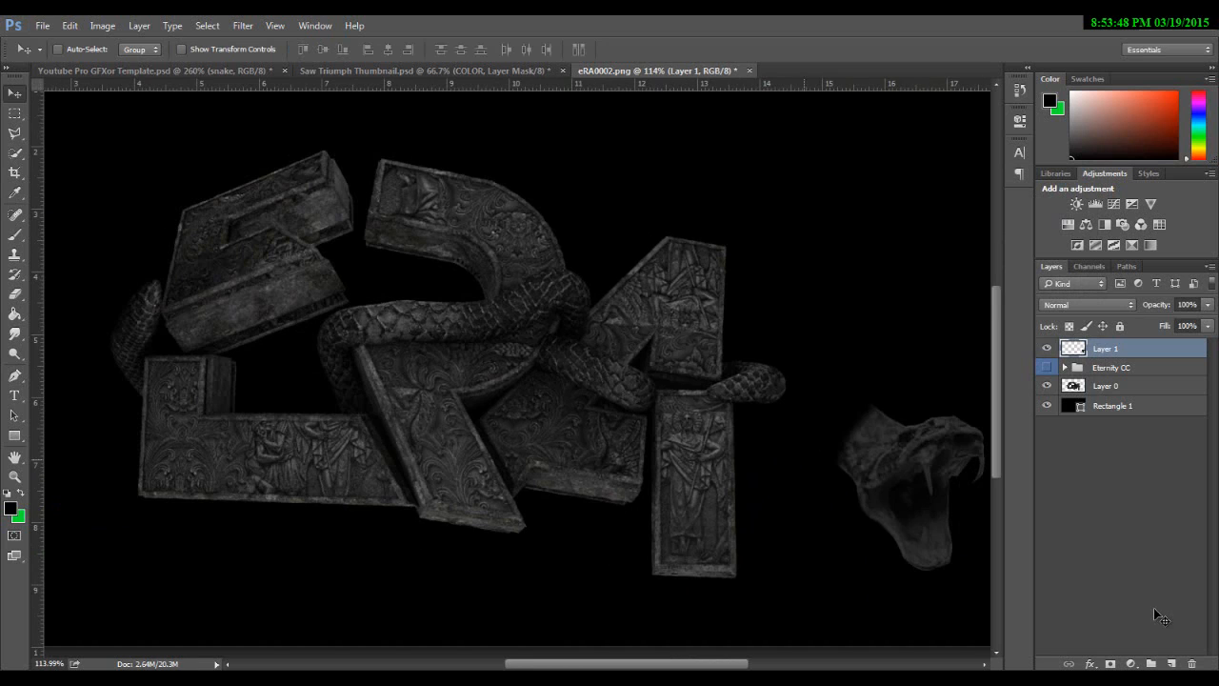
{"action": "key", "text": "ctrl+t"}
{"action": "right_click", "coordinate": [917, 490]}
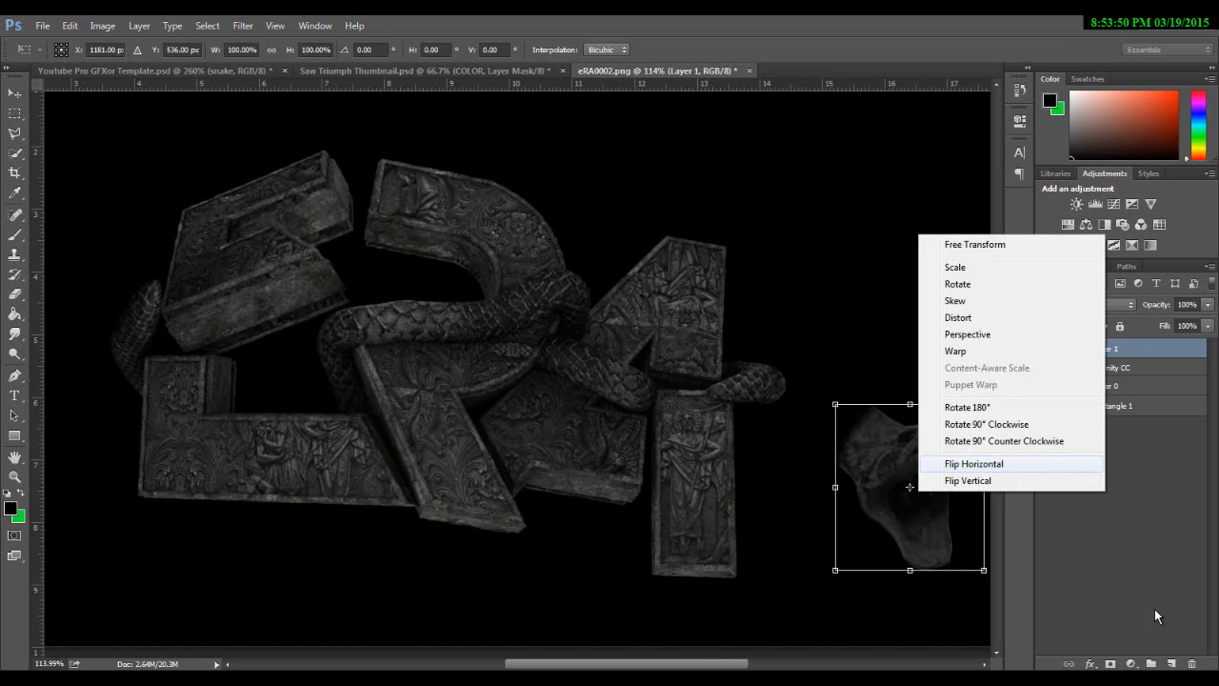
{"action": "left_click", "coordinate": [973, 462]}
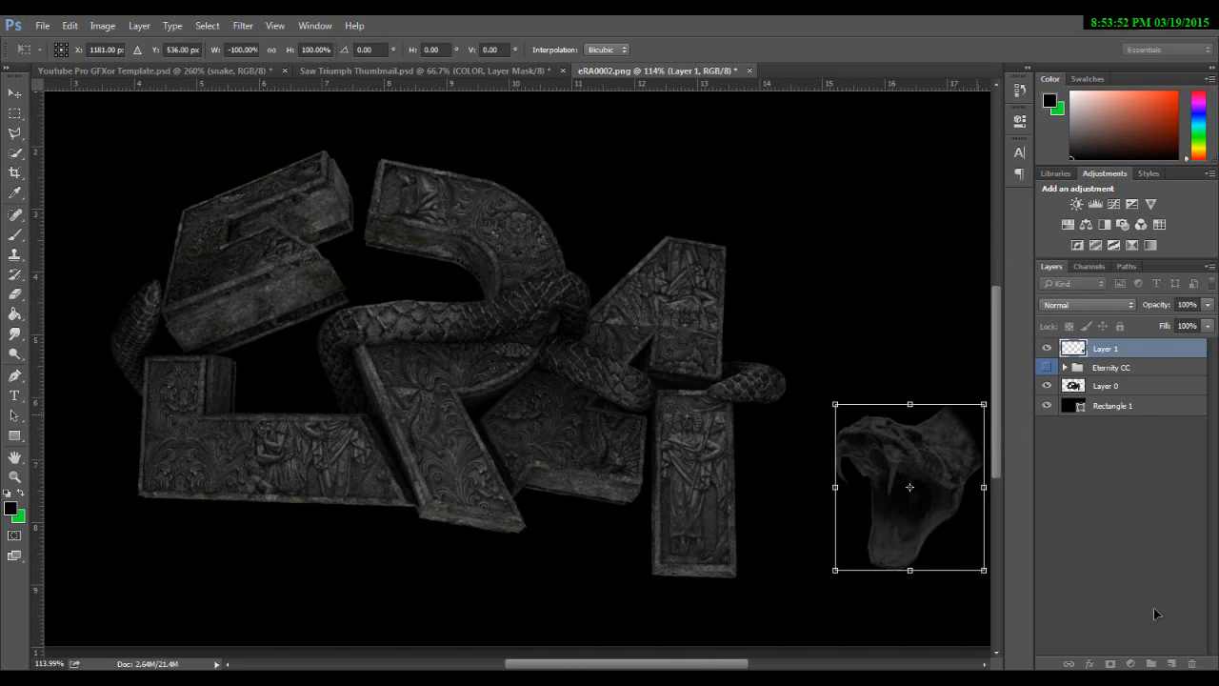
- Scale the snake head to about 64%, rotate it about 43.6°, and place it over the snake's end in front of the A
{"action": "mouse_move", "coordinate": [983, 404]}
{"action": "left_mouse_down"}
{"action": "mouse_move", "coordinate": [906, 479]}
{"action": "mouse_move", "coordinate": [909, 491]}
{"action": "mouse_move", "coordinate": [941, 485]}
{"action": "left_mouse_up"}
{"action": "left_click_drag", "start_coordinate": [889, 533], "coordinate": [721, 393]}
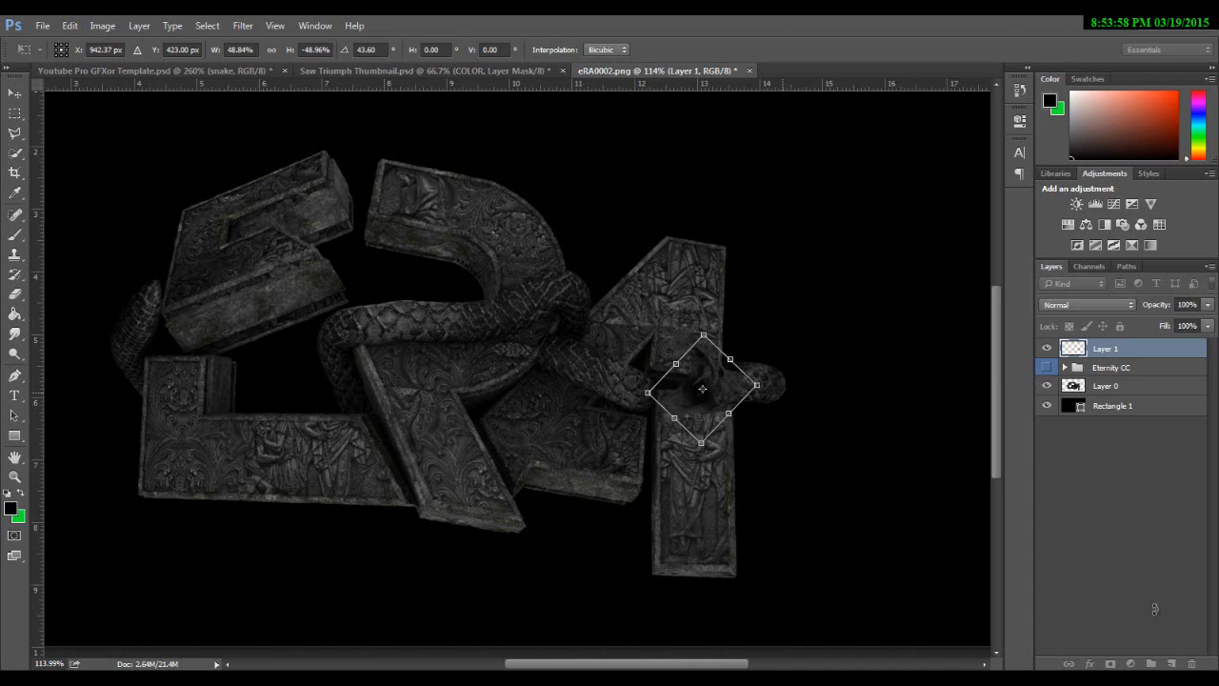
{"action": "left_click_drag", "start_coordinate": [702, 335], "coordinate": [704, 301], "text": "shift"}
{"action": "left_click_drag", "start_coordinate": [727, 377], "coordinate": [721, 386]}
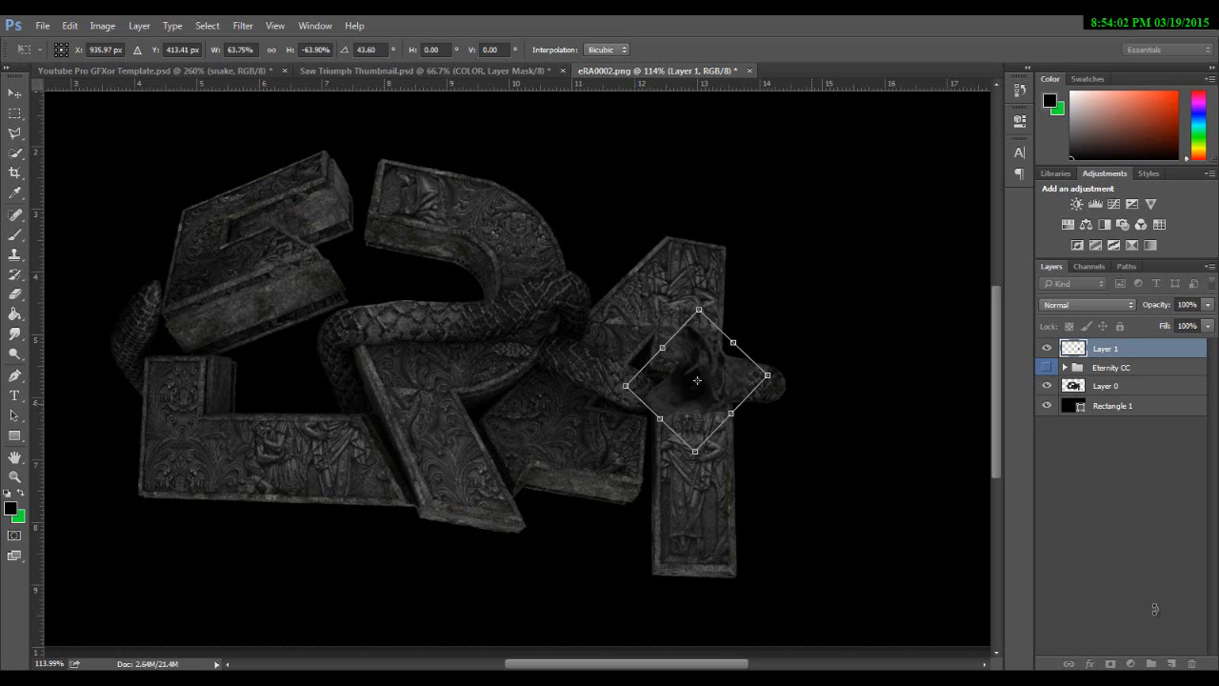
{"action": "key", "text": "Return"}
- Nudge the snake head slightly down and erase the edge of its neck to blend it into the scaly body
{"action": "scroll", "coordinate": [1153, 608], "scroll_direction": "up", "scroll_amount": 7, "text": "alt"}
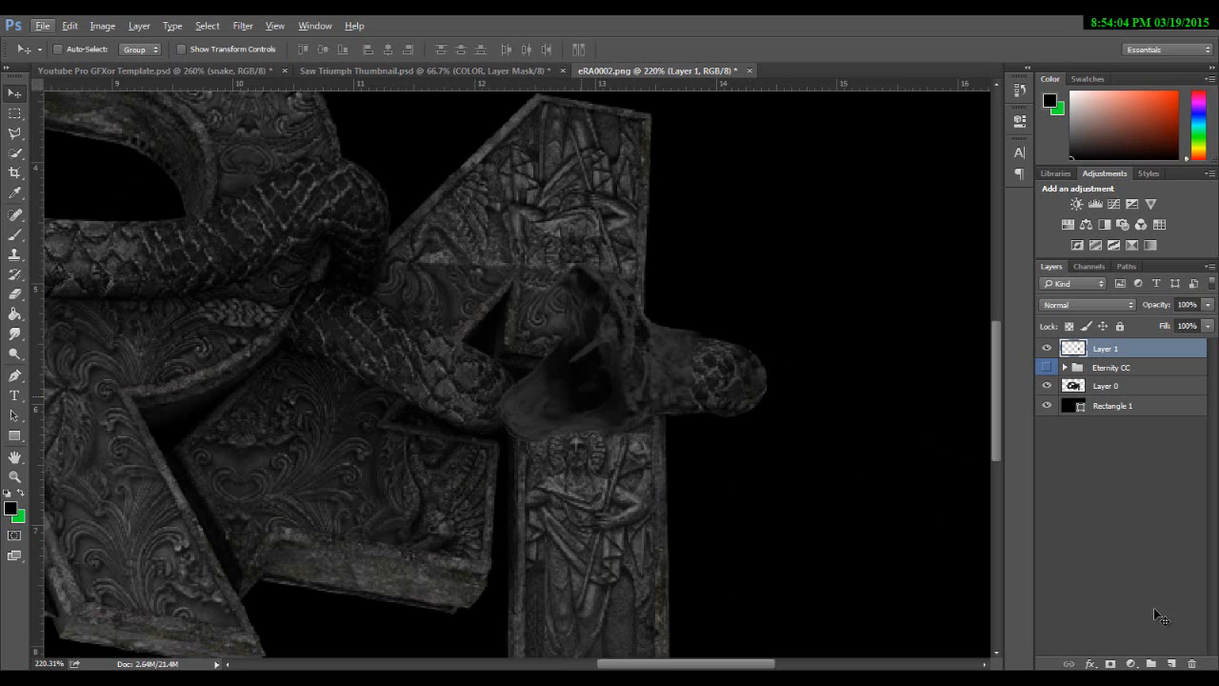
{"action": "key", "text": "Down"}
{"action": "key", "text": "alt"}
{"action": "key", "text": "Down"}
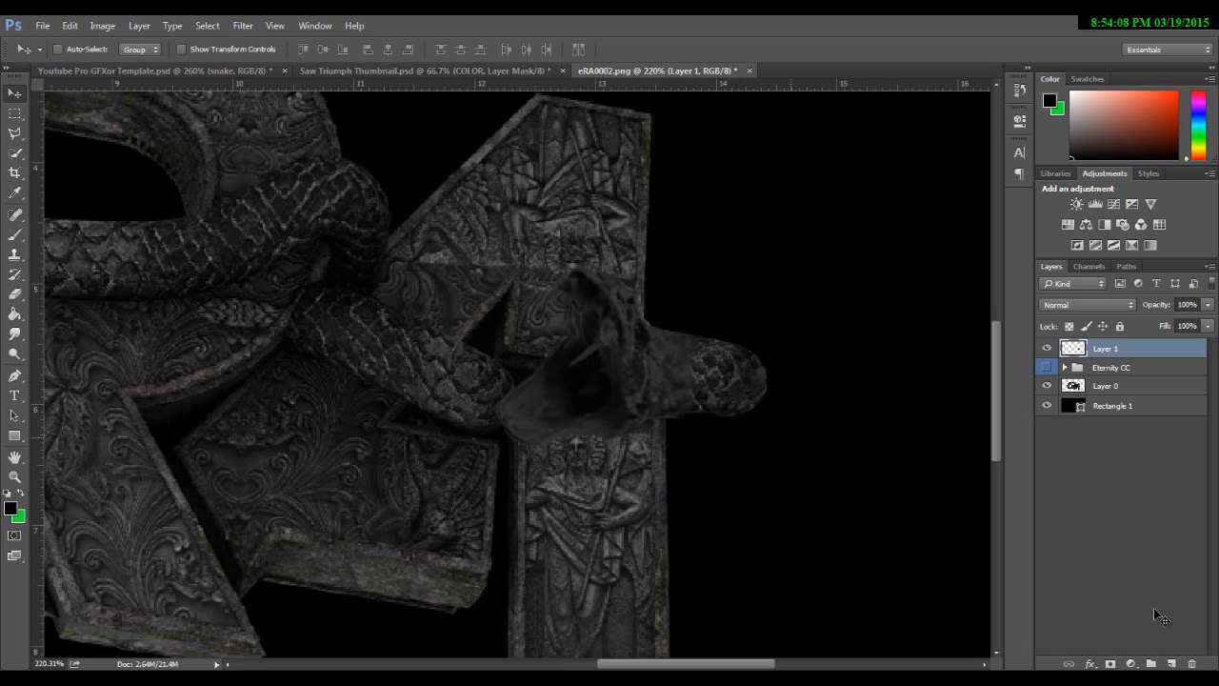
{"action": "key", "text": "e"}
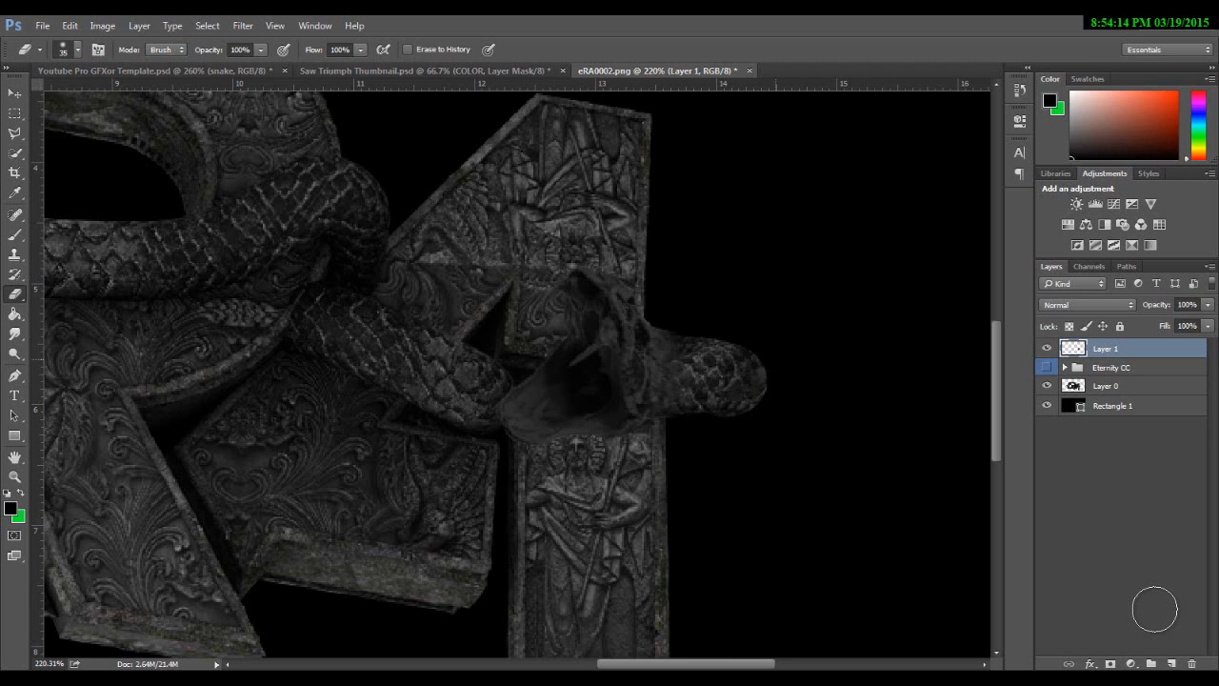
{"action": "scroll", "coordinate": [1154, 609], "scroll_direction": "up", "scroll_amount": 3, "text": "alt"}
{"action": "scroll", "coordinate": [1154, 609], "scroll_direction": "down", "scroll_amount": 3, "text": "alt"}
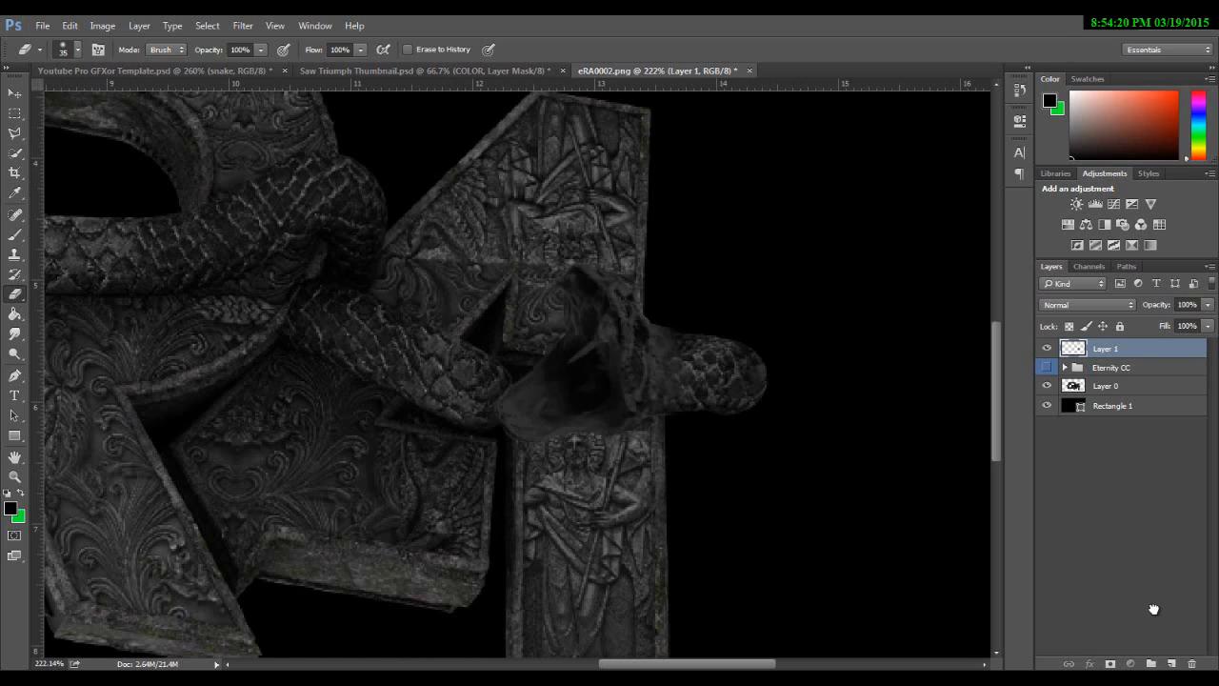
- Move the snake head layer below the Eternity CC group and add a new layer clipped to it
{"action": "key", "text": "ctrl+["}
{"action": "key", "text": "ctrl+["}
{"action": "key", "text": "ctrl+shift+alt+n"}
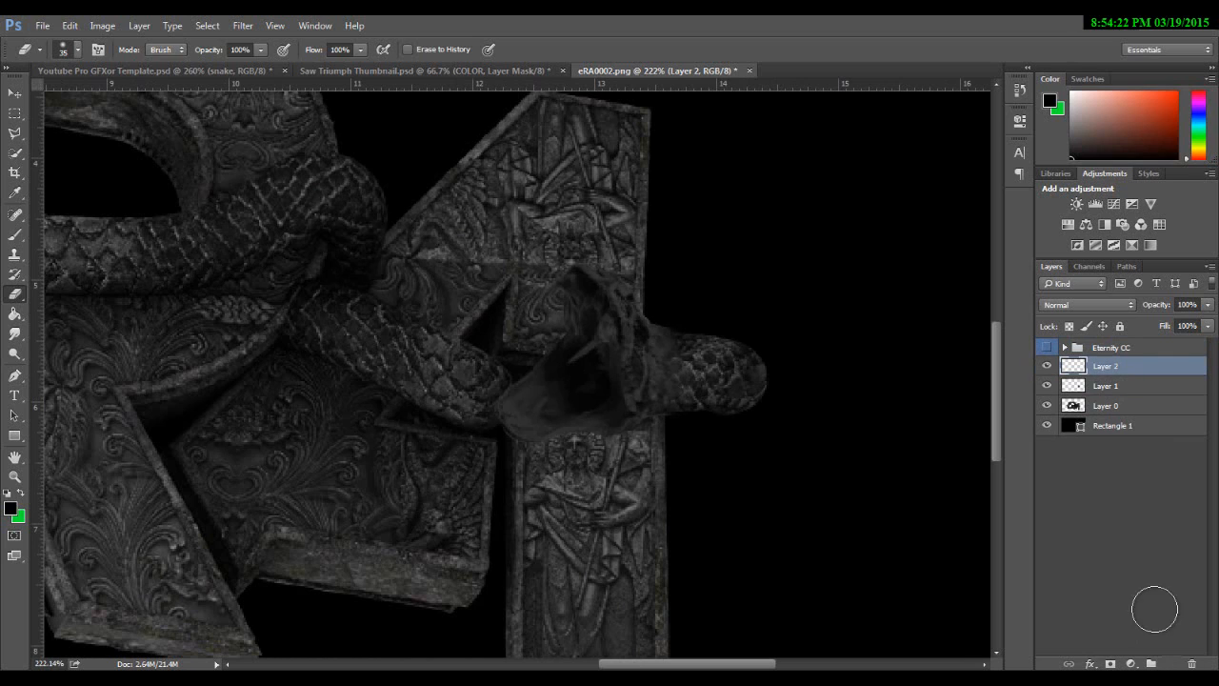
{"action": "key", "text": "x"}
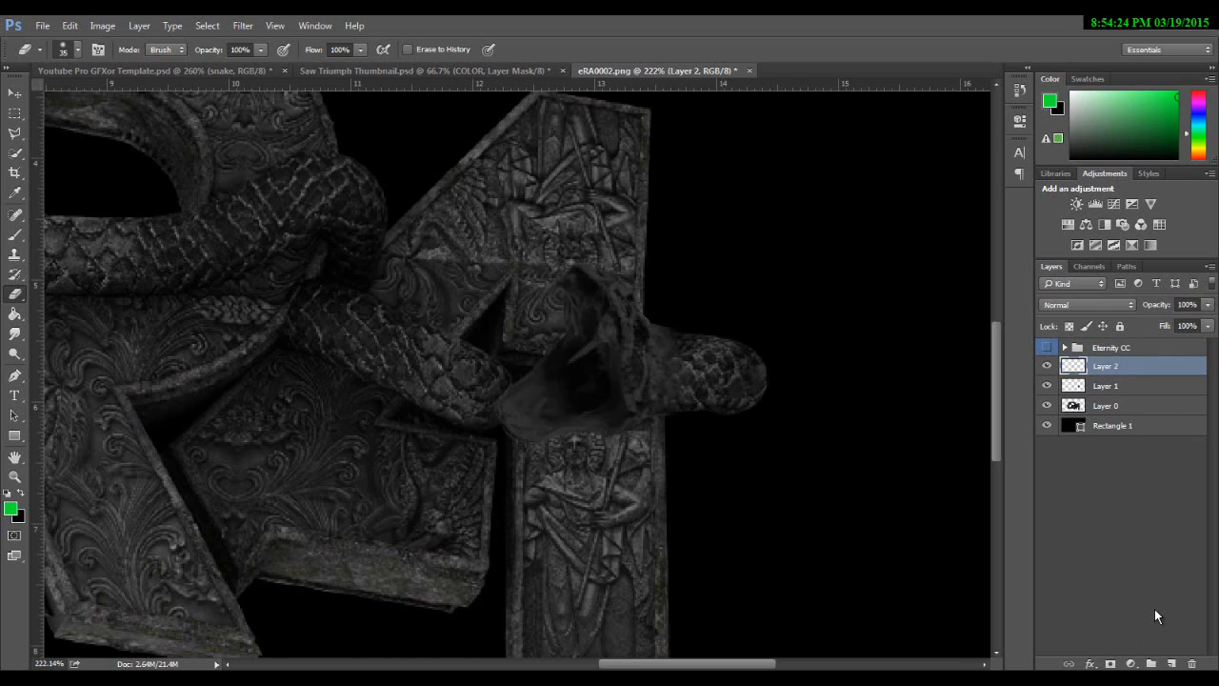
{"action": "right_click", "coordinate": [1095, 365]}
{"action": "left_click", "coordinate": [1076, 305]}
- Set the foreground color to ffffff and brush white highlights along the snake's lower jaw, fang, snout and head
{"action": "left_click", "coordinate": [11, 508]}
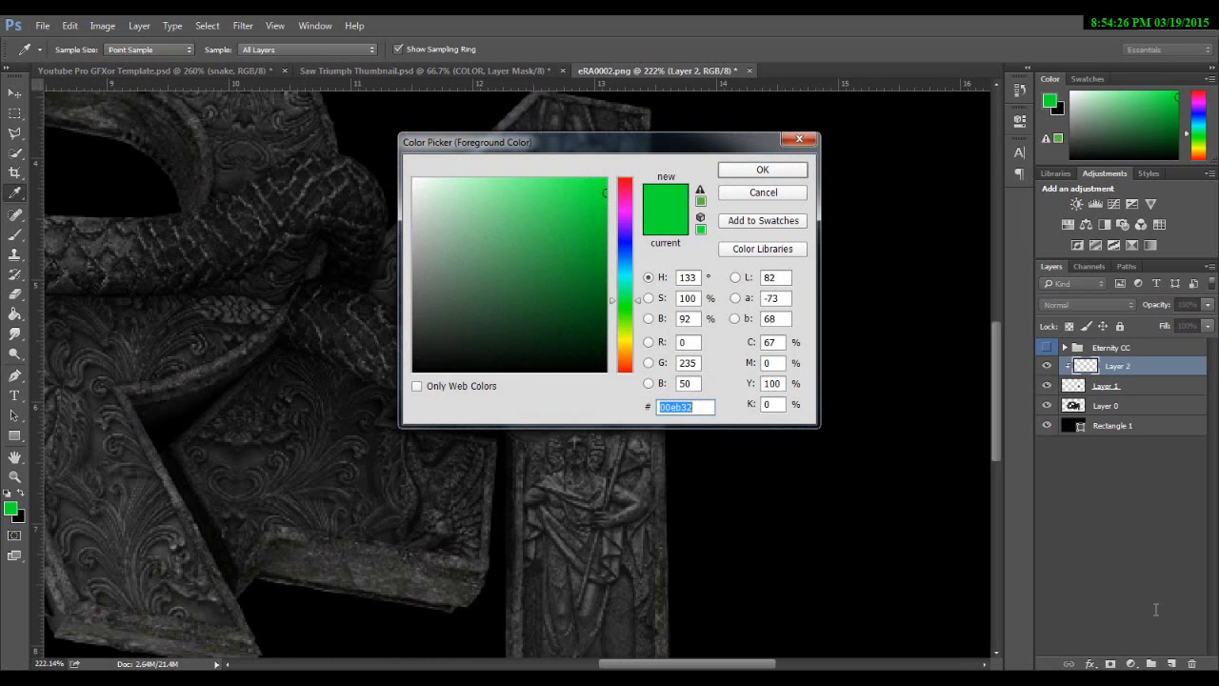
{"action": "type", "text": "ffffff"}
{"action": "key", "text": "Return"}
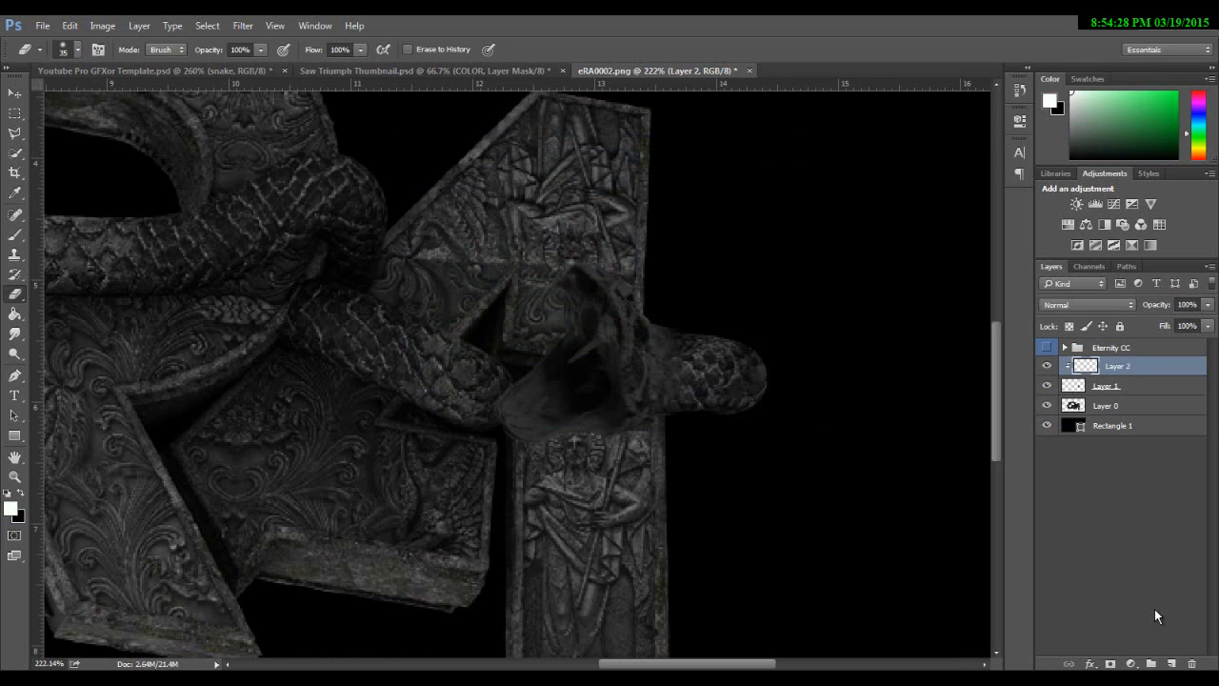
{"action": "key", "text": "b"}
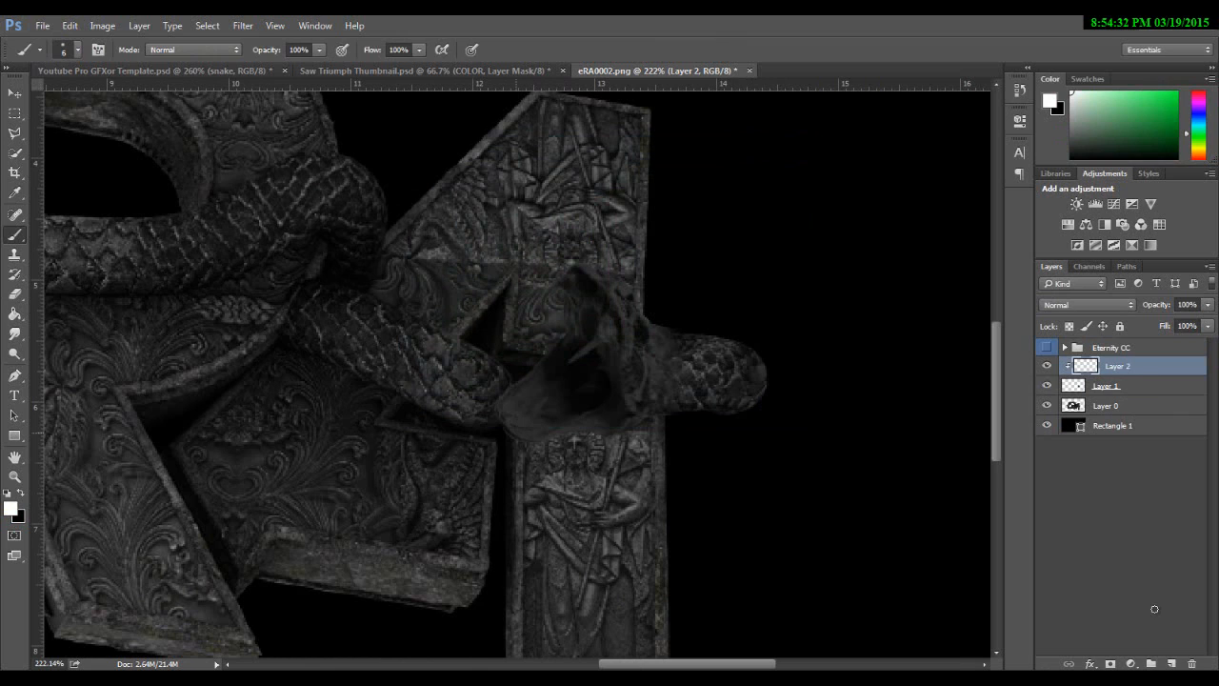
{"action": "mouse_move", "coordinate": [497, 417]}
{"action": "left_mouse_down"}
{"action": "mouse_move", "coordinate": [530, 434]}
{"action": "mouse_move", "coordinate": [630, 425]}
{"action": "mouse_move", "coordinate": [608, 373]}
{"action": "mouse_move", "coordinate": [590, 417]}
{"action": "mouse_move", "coordinate": [621, 405]}
{"action": "left_mouse_up"}
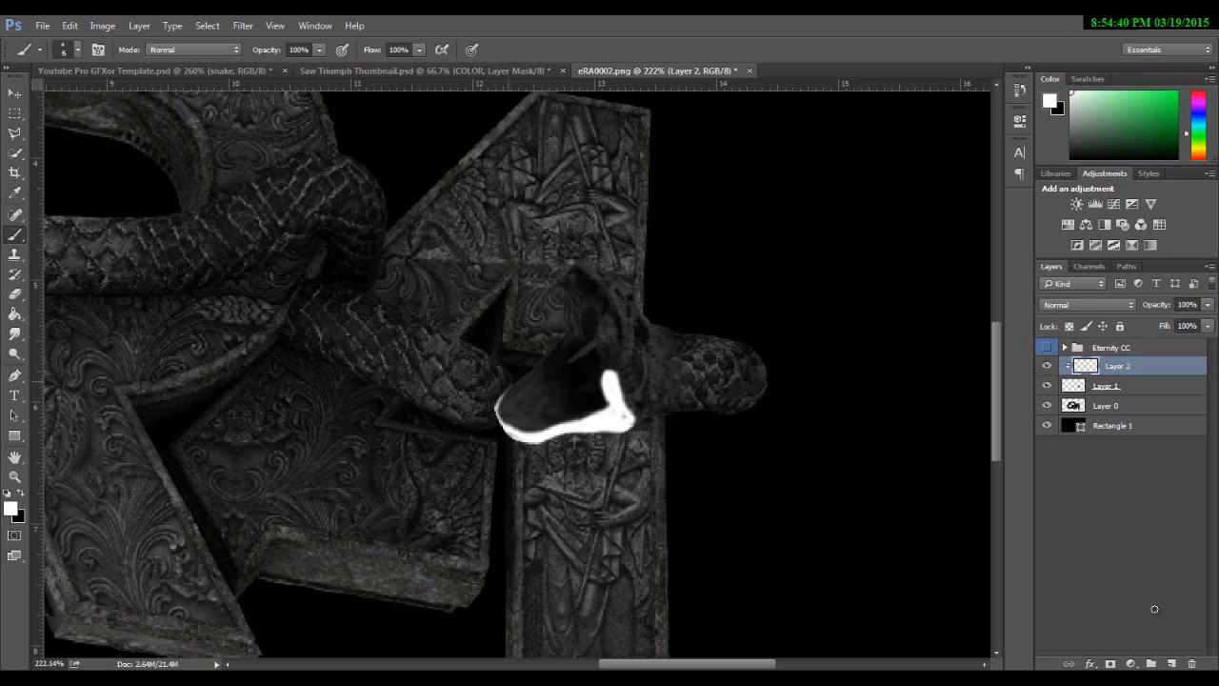
{"action": "left_click_drag", "start_coordinate": [596, 336], "coordinate": [576, 361]}
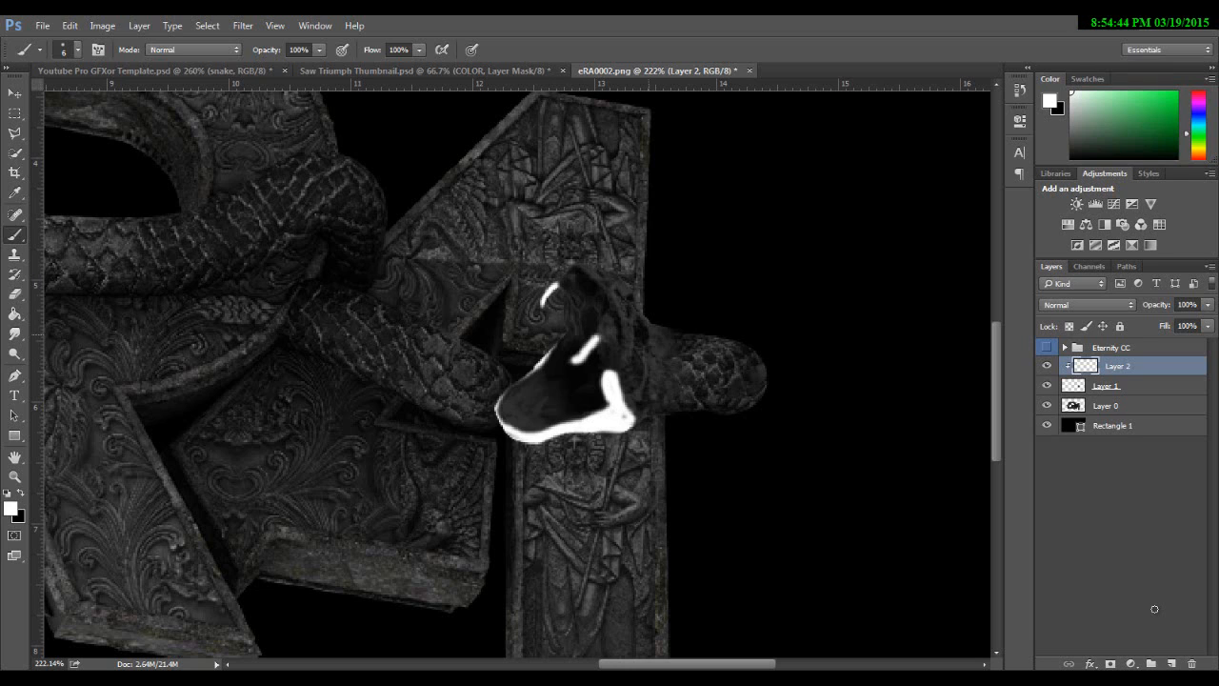
{"action": "left_click_drag", "start_coordinate": [637, 324], "coordinate": [639, 333]}
- Set the highlight layer's blend mode to Lighten and its opacity to 4%
{"action": "left_click", "coordinate": [1087, 304]}
{"action": "left_click", "coordinate": [1066, 400]}
{"action": "left_click", "coordinate": [1207, 305]}
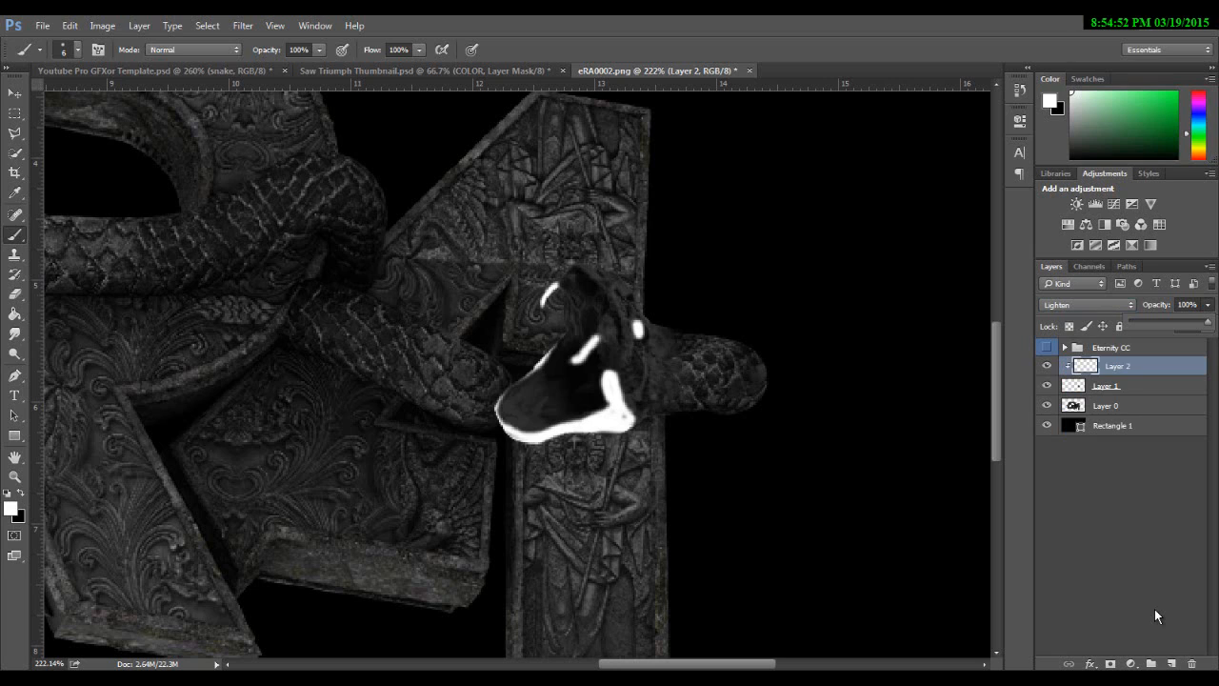
{"action": "left_click_drag", "start_coordinate": [1207, 322], "coordinate": [1131, 322]}
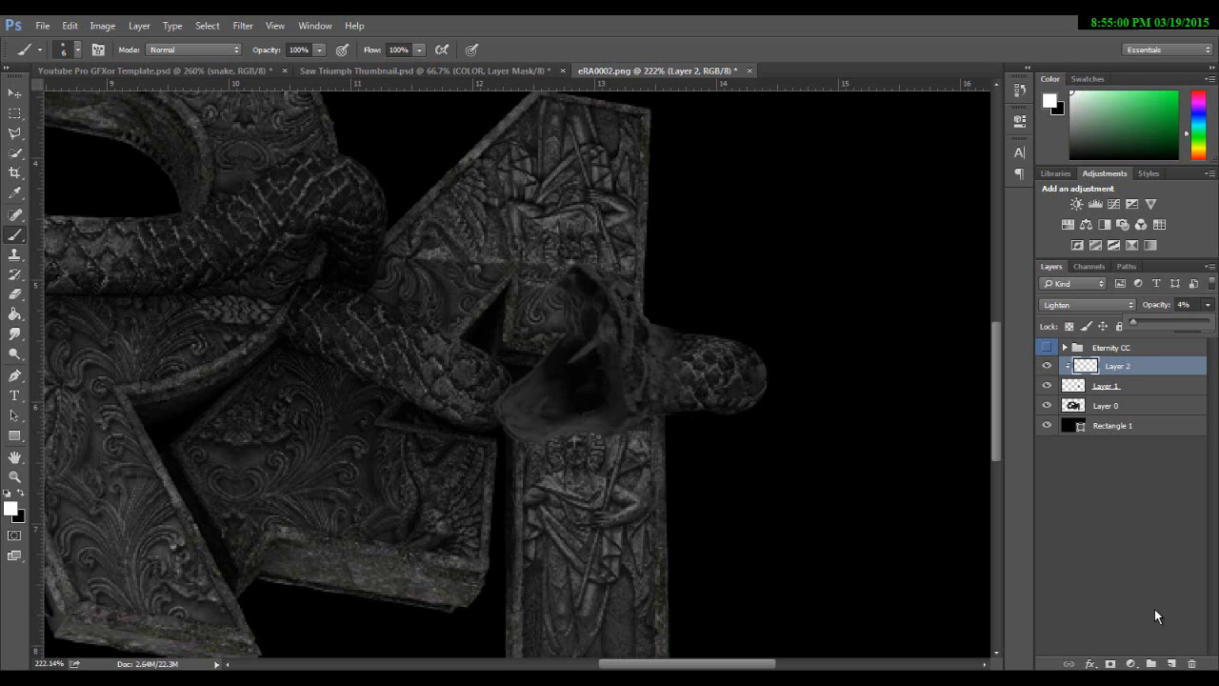
- Change the highlight layer's blend mode to Overlay and set its opacity to 43%
{"action": "left_click", "coordinate": [1087, 305]}
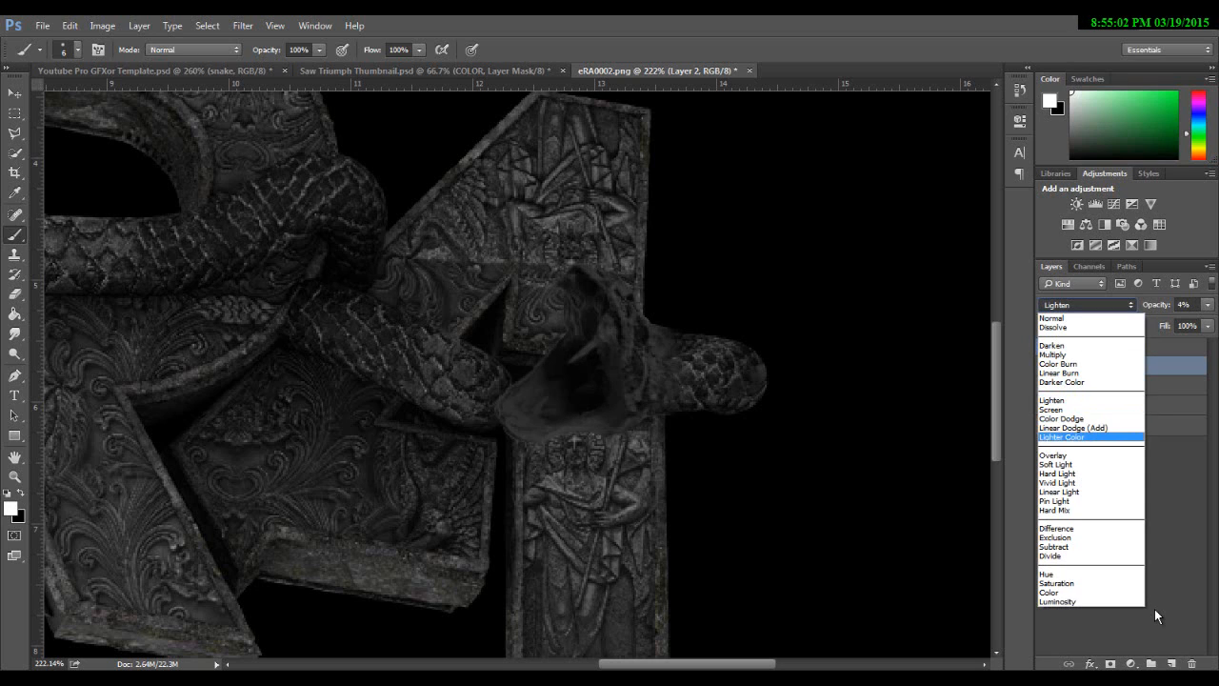
{"action": "key", "text": "Return"}
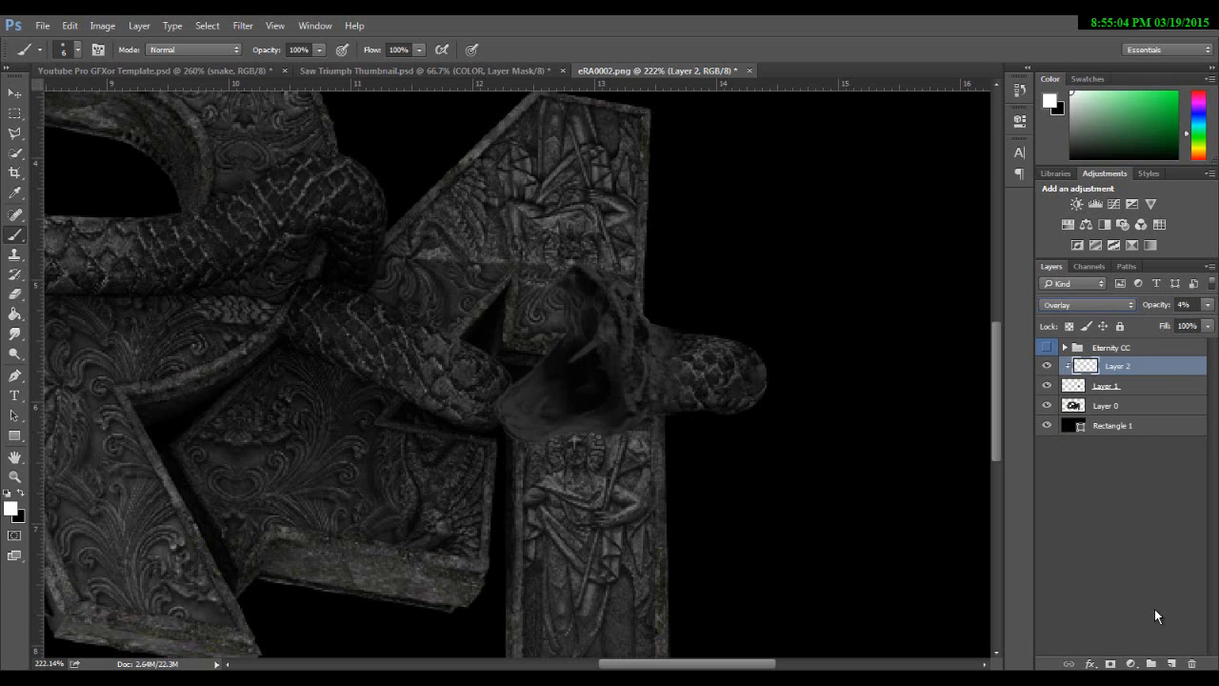
{"action": "mouse_move", "coordinate": [1155, 305]}
{"action": "left_mouse_down"}
{"action": "mouse_move", "coordinate": [1208, 305]}
{"action": "mouse_move", "coordinate": [1171, 305]}
{"action": "left_mouse_up"}
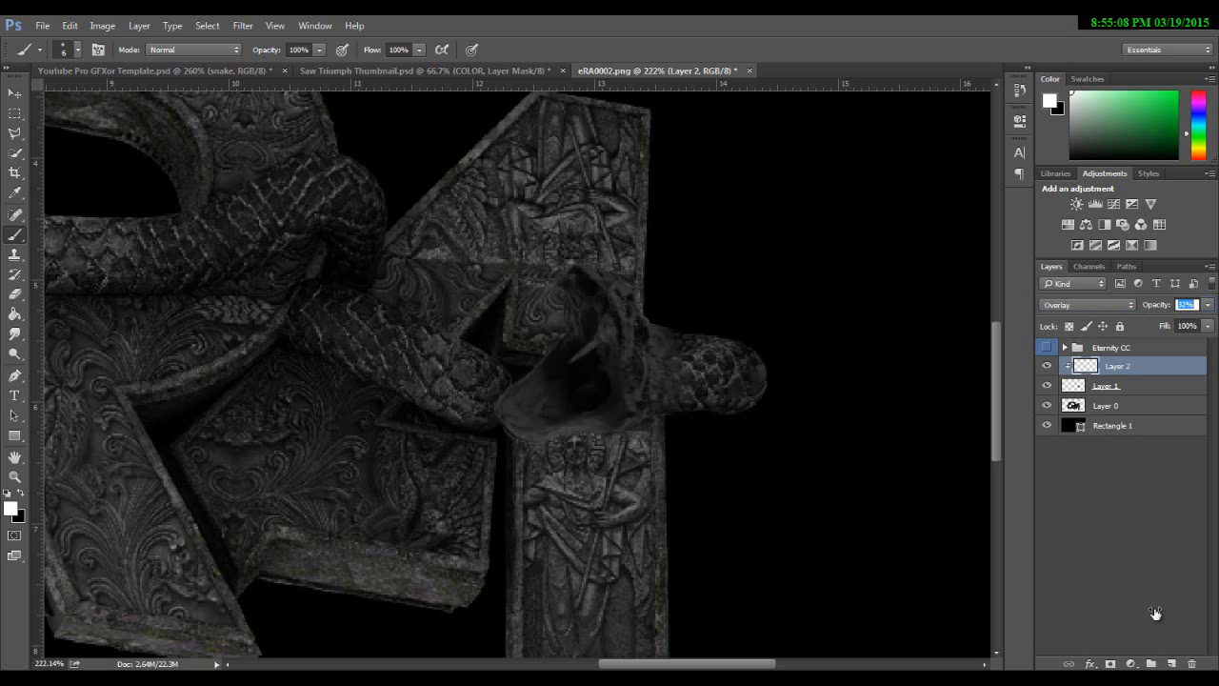
{"action": "left_click_drag", "start_coordinate": [1179, 304], "coordinate": [1181, 305]}
- Check the highlighted head against the whole lettering, and merge the highlight layer with the snake head layer
{"action": "left_click", "coordinate": [14, 93]}
{"action": "scroll", "coordinate": [458, 390], "scroll_direction": "down", "scroll_amount": 2, "text": "alt"}
{"action": "scroll", "coordinate": [722, 351], "scroll_direction": "up", "scroll_amount": 6, "text": "alt"}
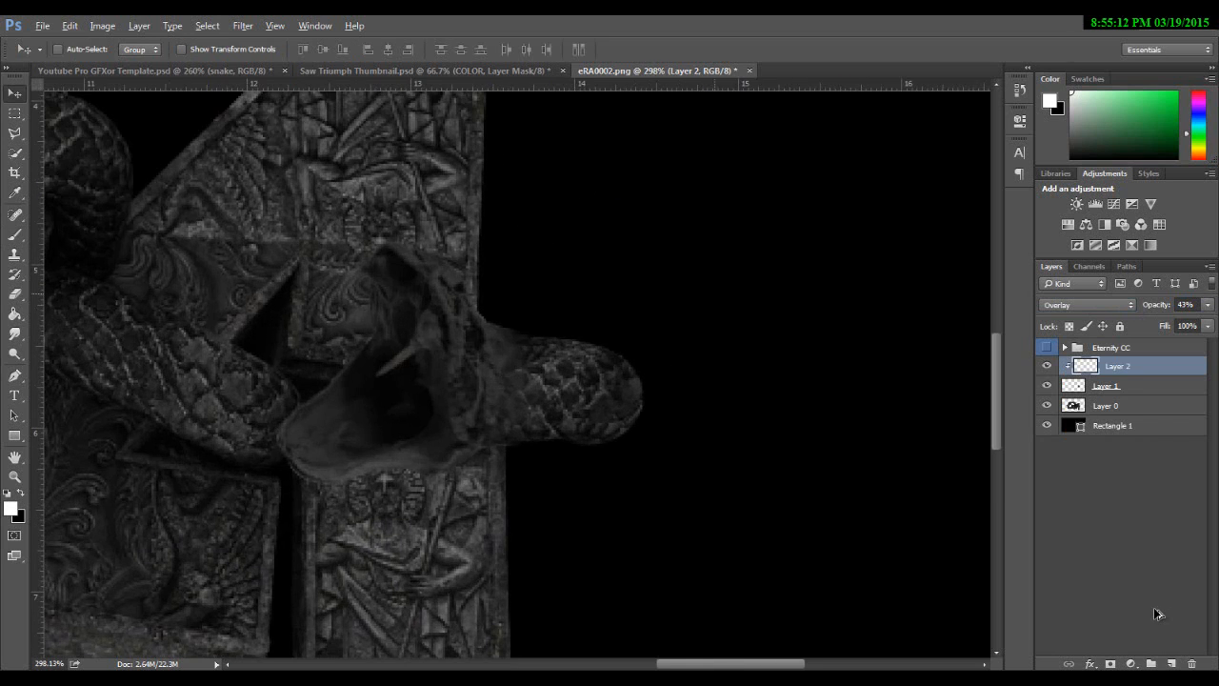
{"action": "scroll", "coordinate": [452, 331], "scroll_direction": "down", "scroll_amount": 4, "text": "alt"}
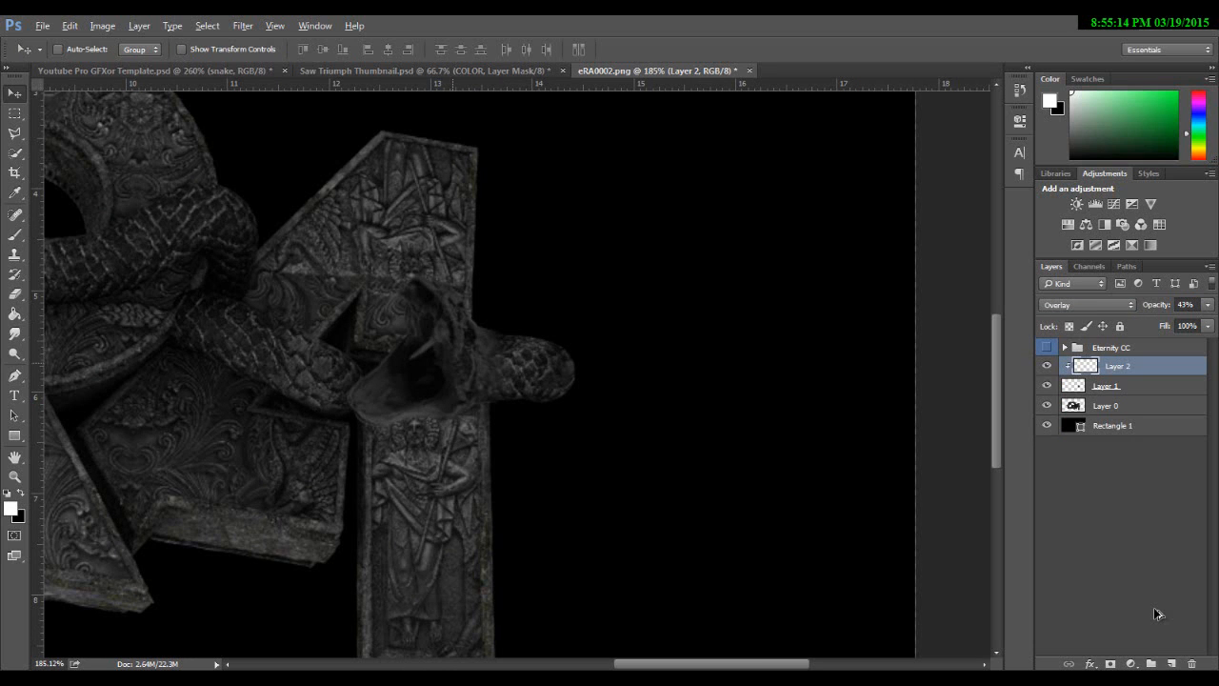
{"action": "scroll", "coordinate": [476, 371], "scroll_direction": "down", "scroll_amount": 4, "text": "alt"}
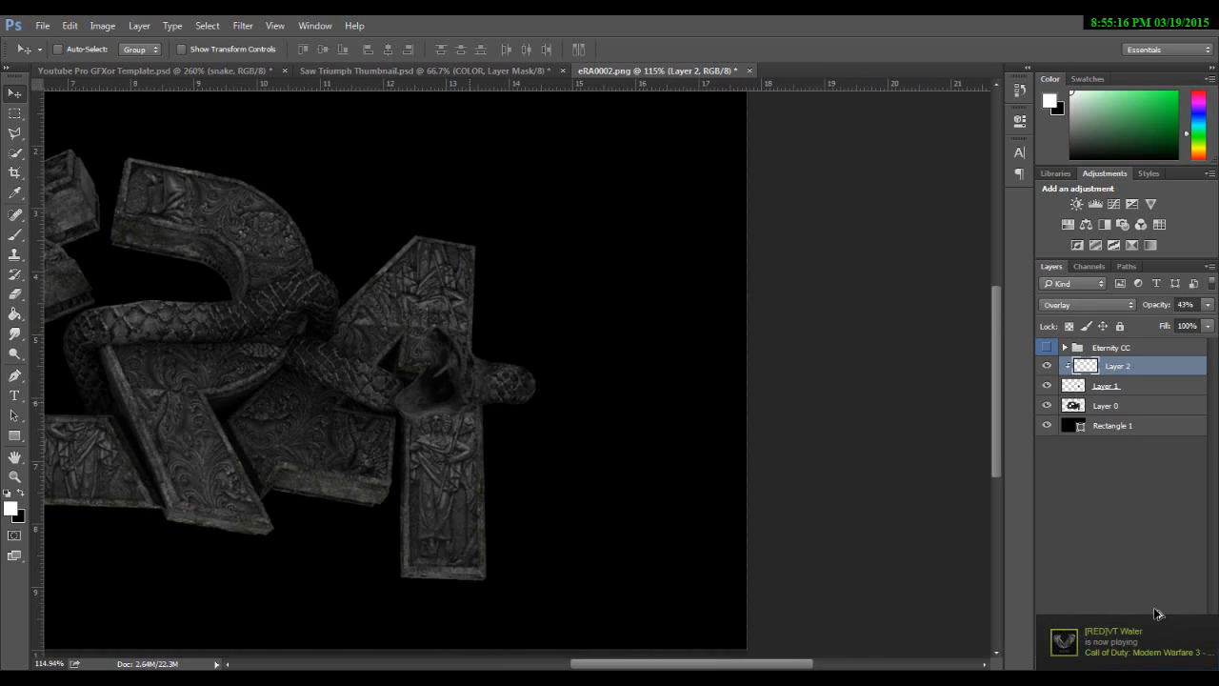
{"action": "scroll", "coordinate": [483, 398], "scroll_direction": "up", "scroll_amount": 3, "text": "alt"}
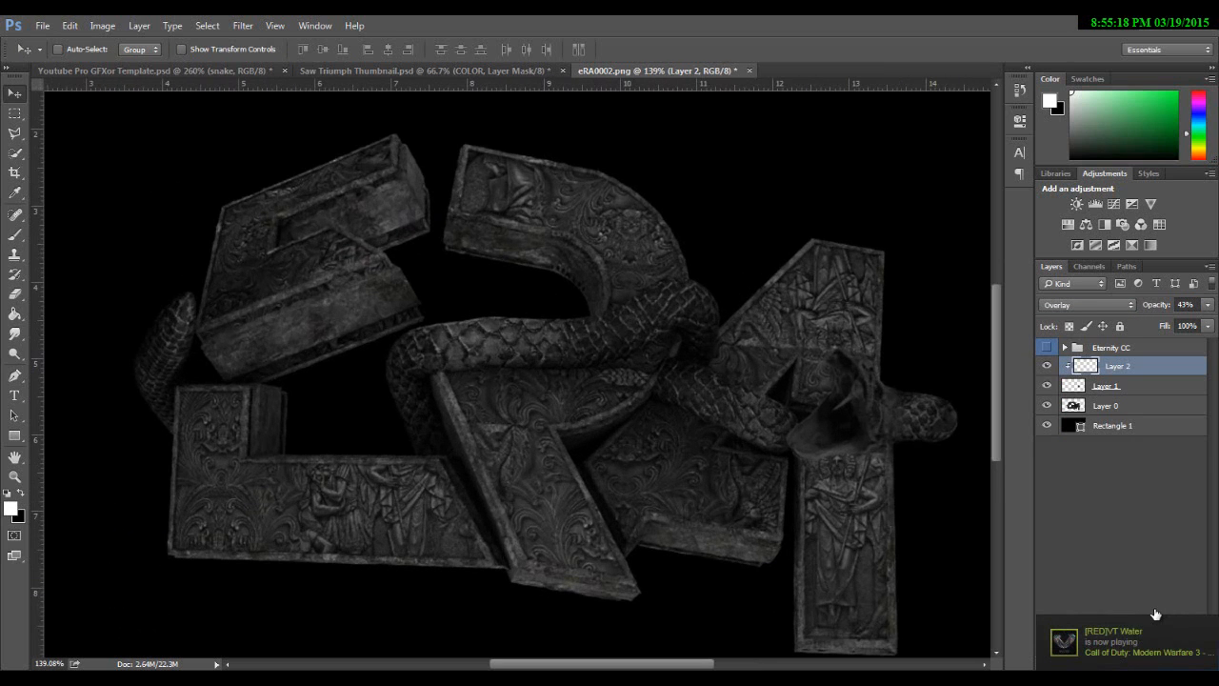
{"action": "left_click", "coordinate": [1138, 385], "text": "shift"}
{"action": "right_click", "coordinate": [1139, 386]}
{"action": "left_click", "coordinate": [1057, 486]}
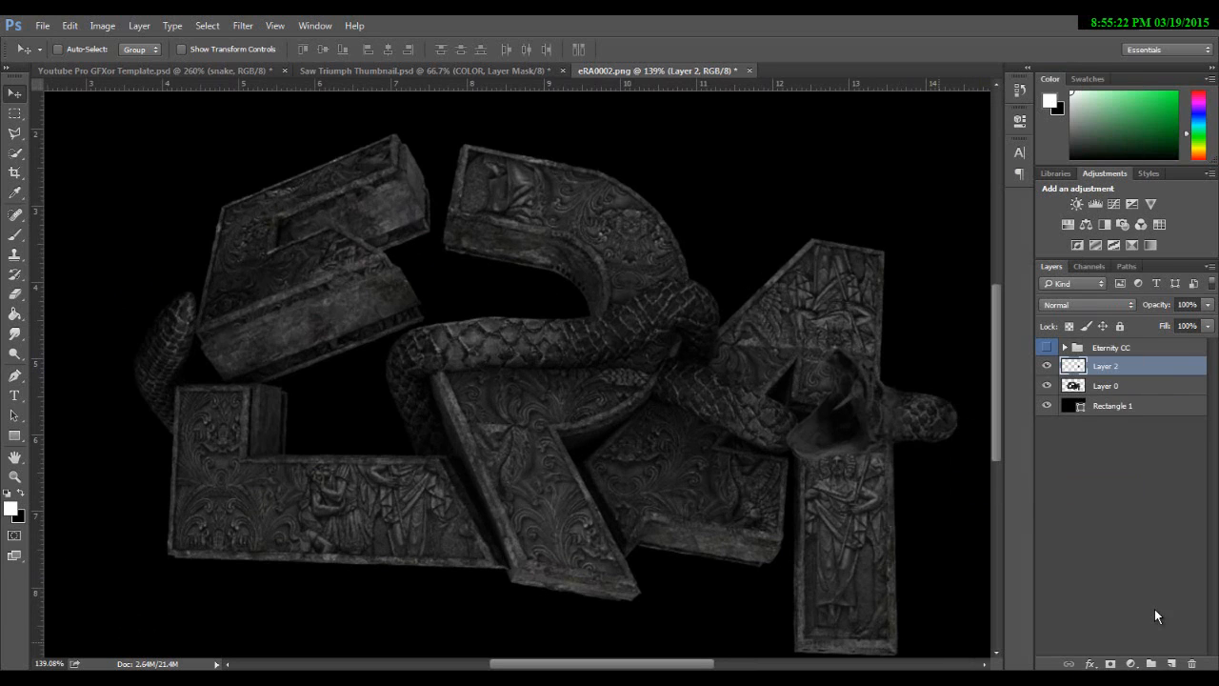
- Add a new layer directly beneath the snake head layer and reset the foreground and background colors to black and white
{"action": "left_click", "coordinate": [1171, 663]}
{"action": "key", "text": "ctrl+bracketleft"}
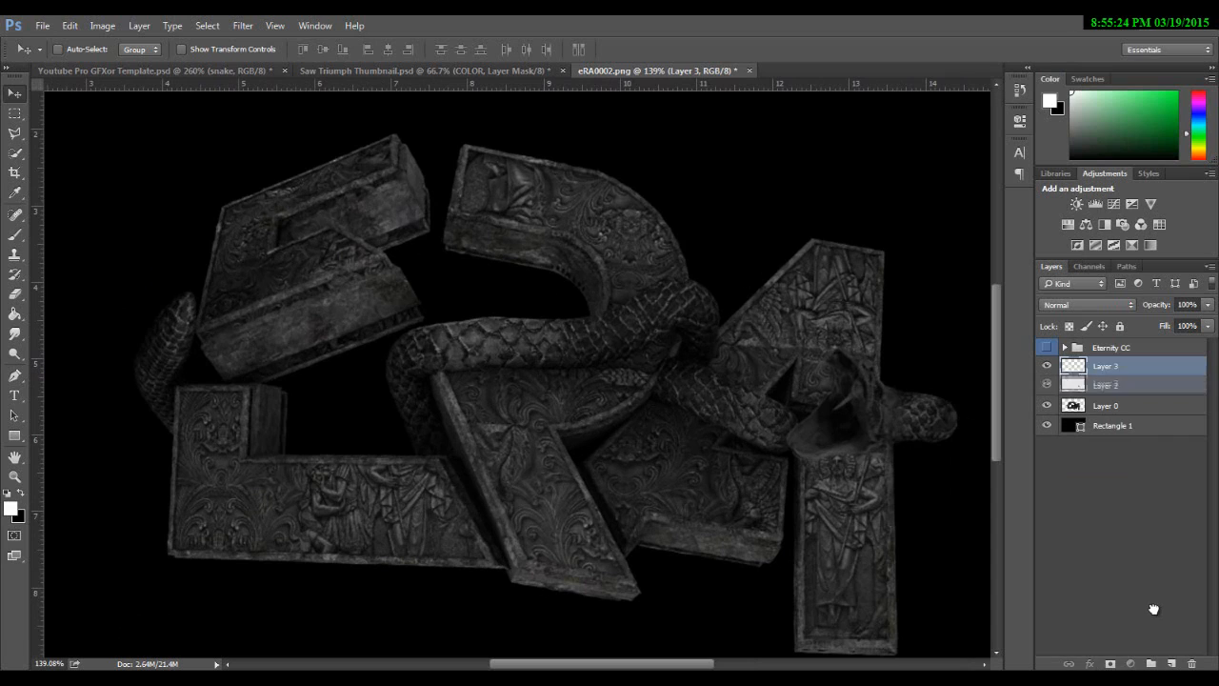
{"action": "key", "text": "d"}
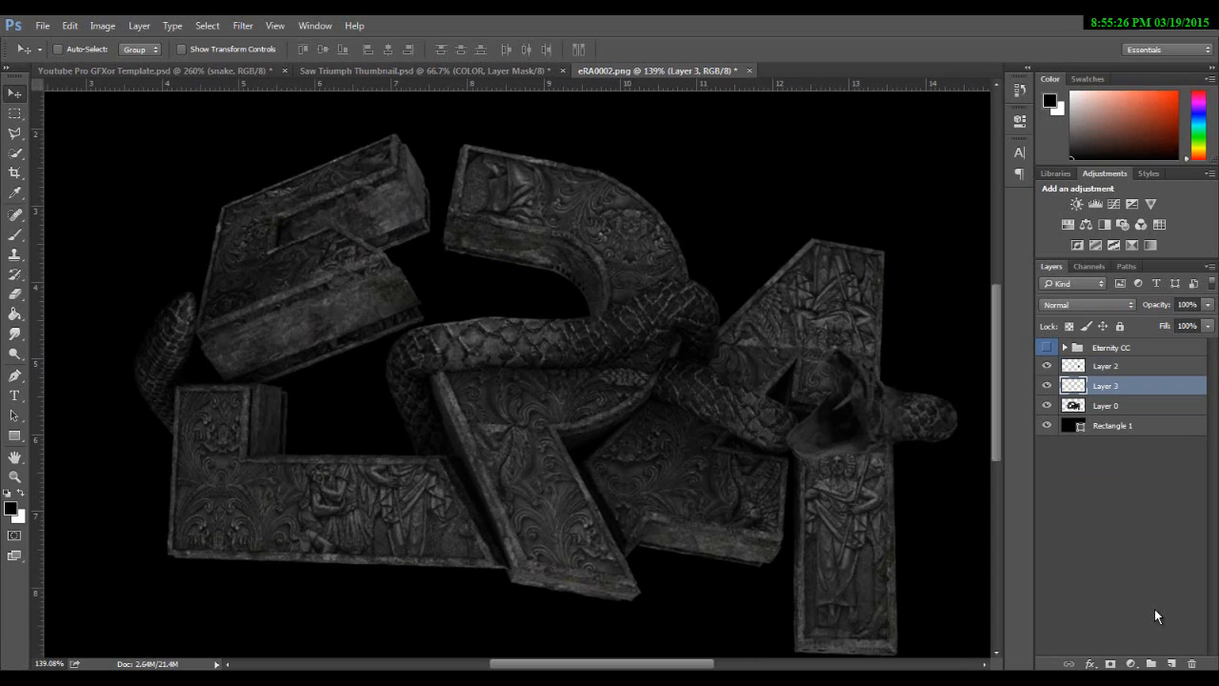
- Brush a soft black shadow behind the snake's lower jaw, neck and upper head with a 50-pixel brush
{"action": "key", "text": "b"}
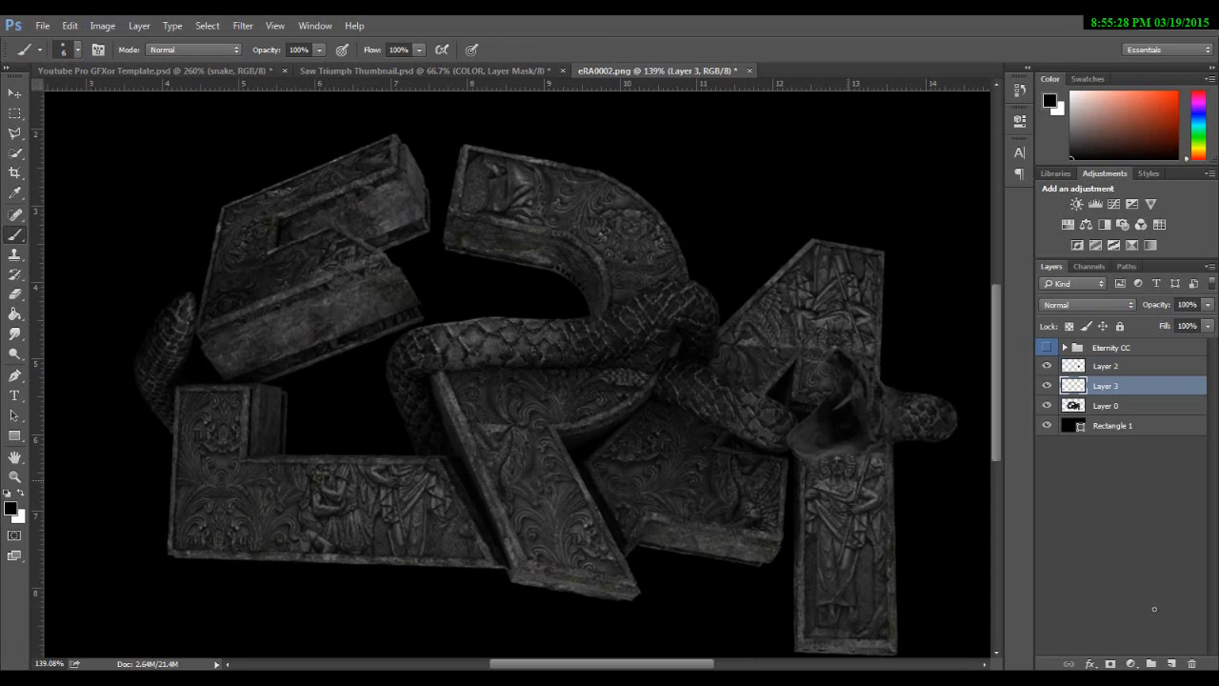
{"action": "key", "text": "bracketright"}
{"action": "key", "text": "bracketright"}
{"action": "key", "text": "bracketright"}
{"action": "key", "text": "bracketright"}
{"action": "key", "text": "bracketright"}
{"action": "key", "text": "bracketright"}
{"action": "key", "text": "bracketright"}
{"action": "mouse_move", "coordinate": [819, 452]}
{"action": "left_mouse_down"}
{"action": "mouse_move", "coordinate": [854, 449]}
{"action": "mouse_move", "coordinate": [819, 454]}
{"action": "left_mouse_up"}
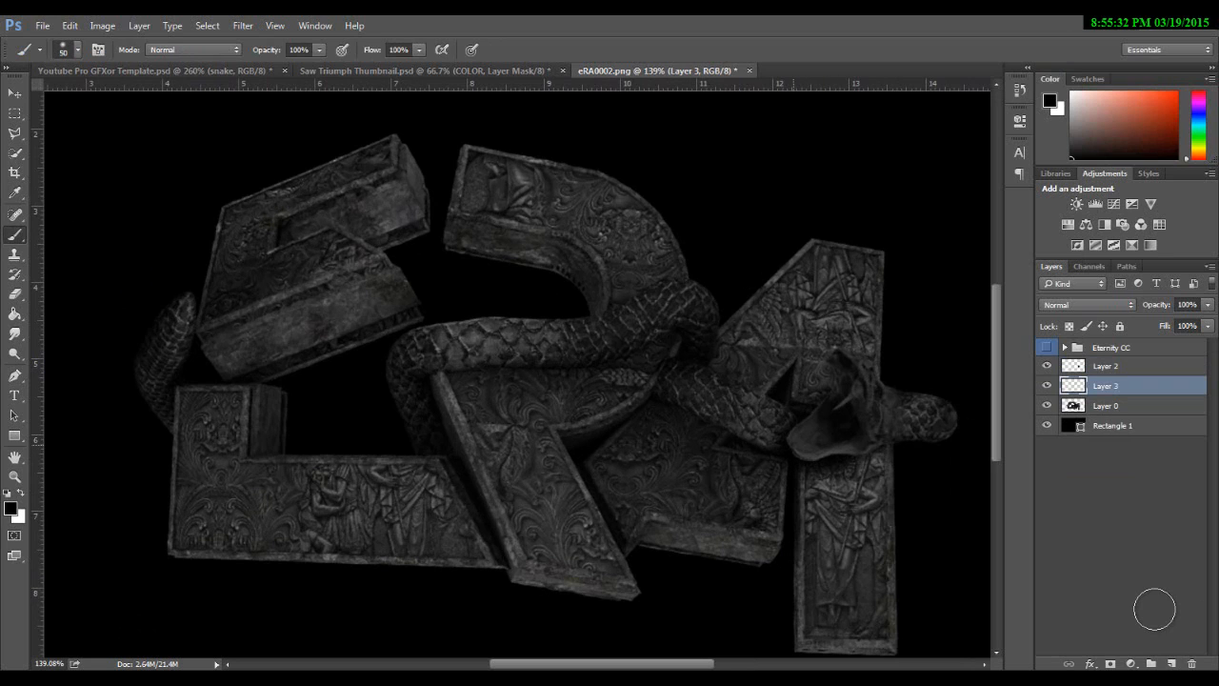
{"action": "left_click", "coordinate": [874, 440]}
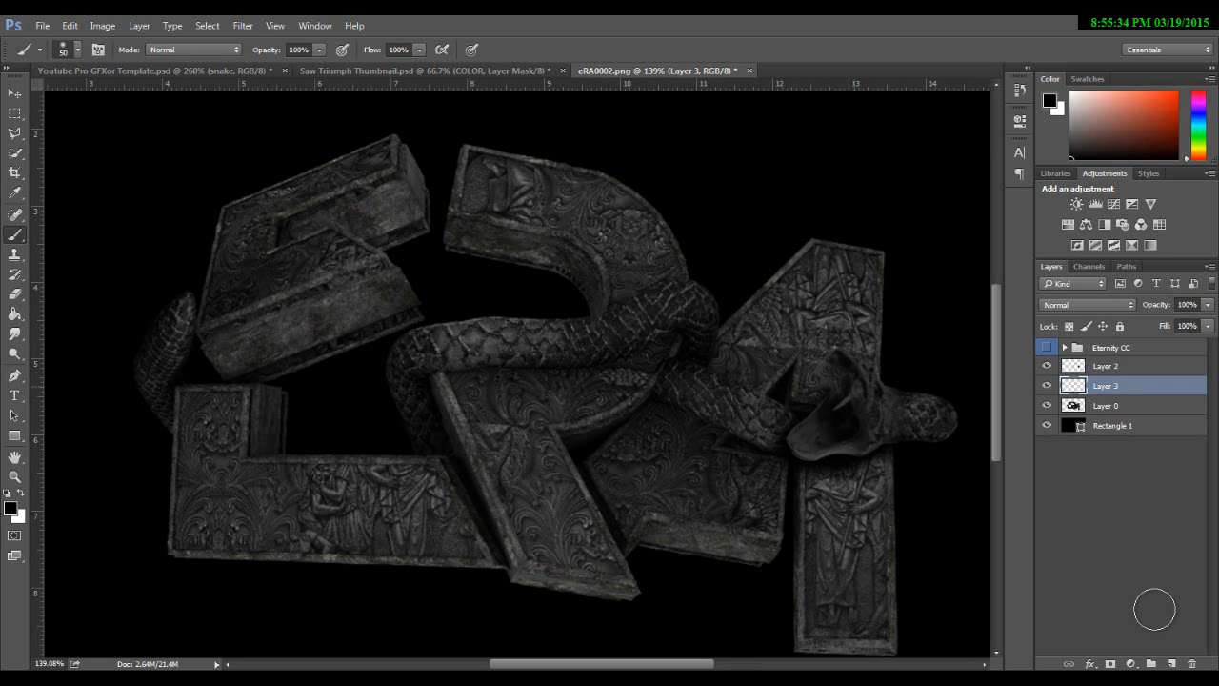
{"action": "mouse_move", "coordinate": [831, 379]}
{"action": "left_mouse_down"}
{"action": "mouse_move", "coordinate": [845, 358]}
{"action": "mouse_move", "coordinate": [867, 370]}
{"action": "left_mouse_up"}
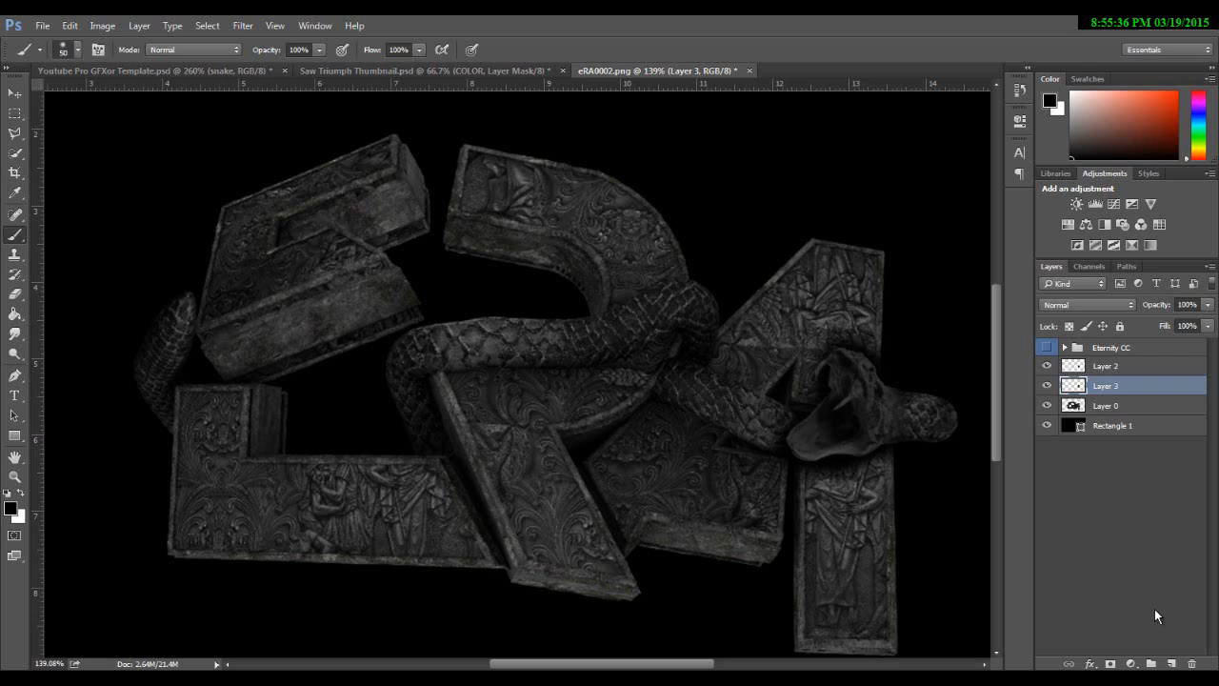
- Set the snake head's shadow layer to 61% opacity
{"action": "left_click", "coordinate": [1207, 305]}
{"action": "left_click_drag", "start_coordinate": [1207, 321], "coordinate": [1180, 322]}
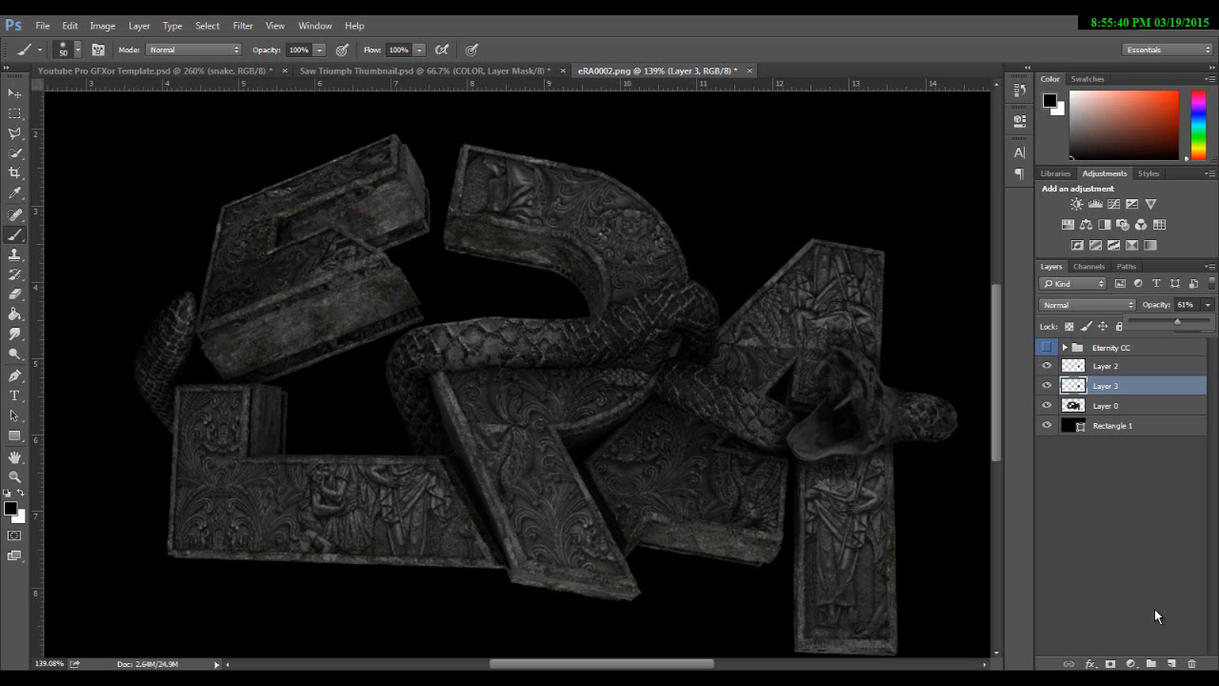
{"action": "key", "text": "v"}
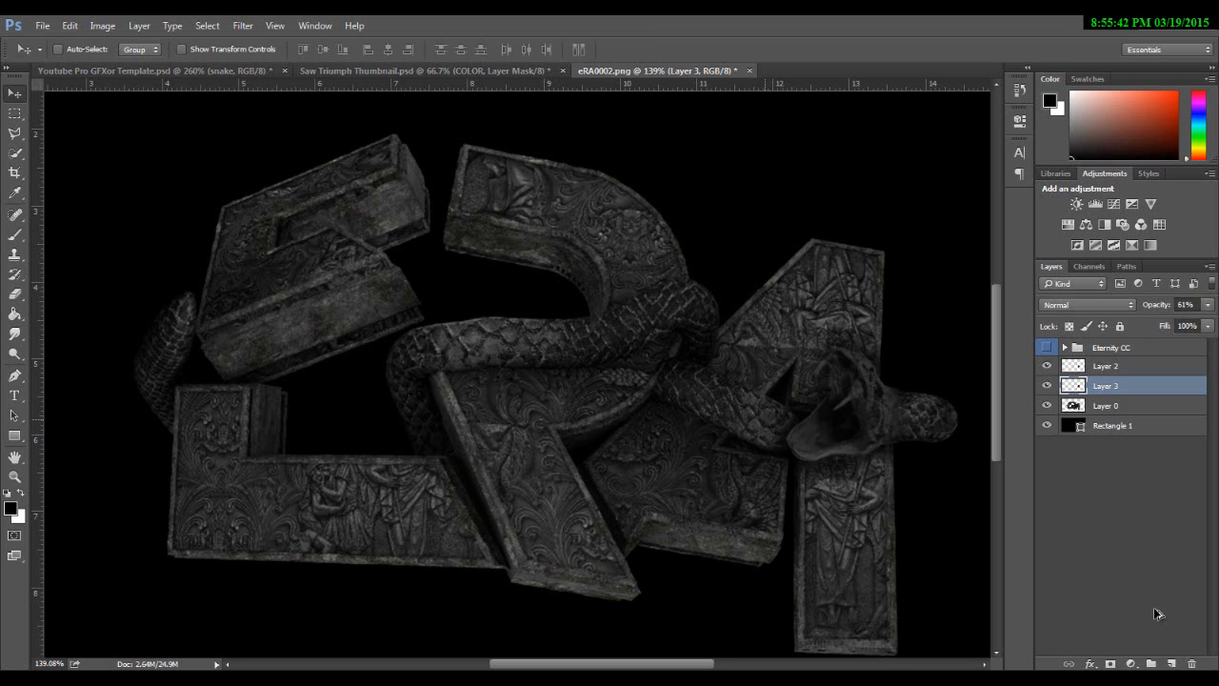
{"action": "scroll", "coordinate": [901, 407], "scroll_direction": "up", "scroll_amount": 4, "text": "alt"}
{"action": "scroll", "coordinate": [901, 407], "scroll_direction": "down", "scroll_amount": 3, "text": "alt"}
- Add a new layer above the snake head layer and clip it to the head
{"action": "left_click", "coordinate": [1123, 365]}
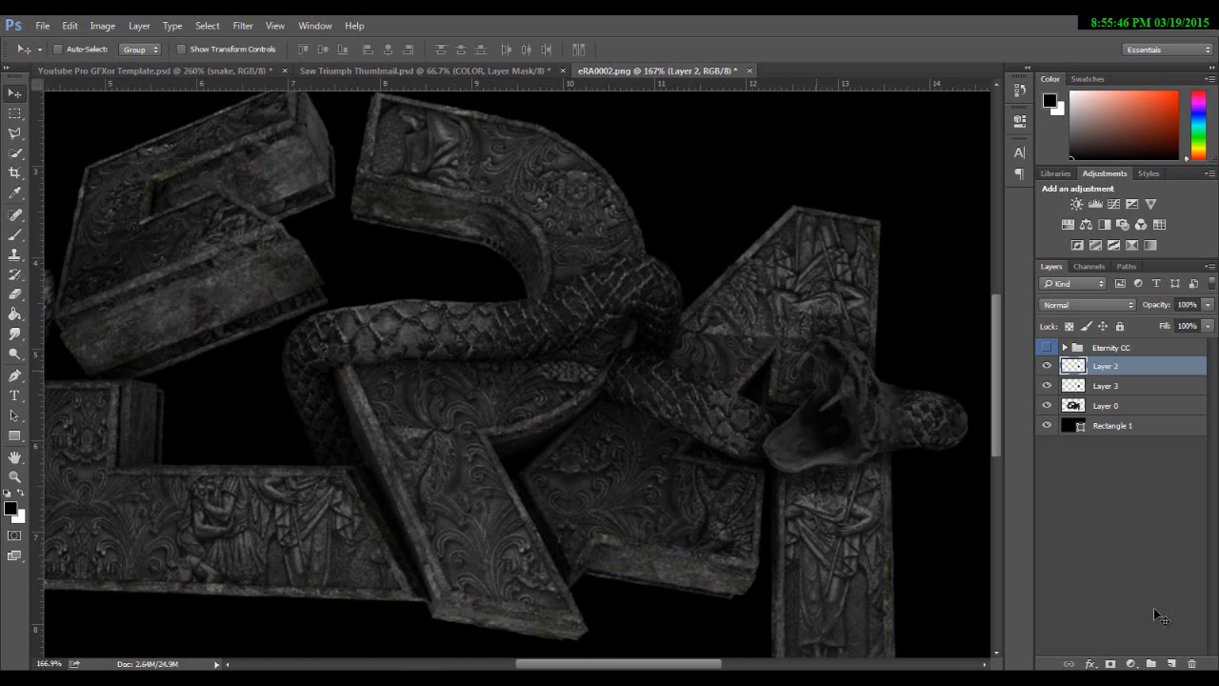
{"action": "key", "text": "ctrl+shift+alt+n"}
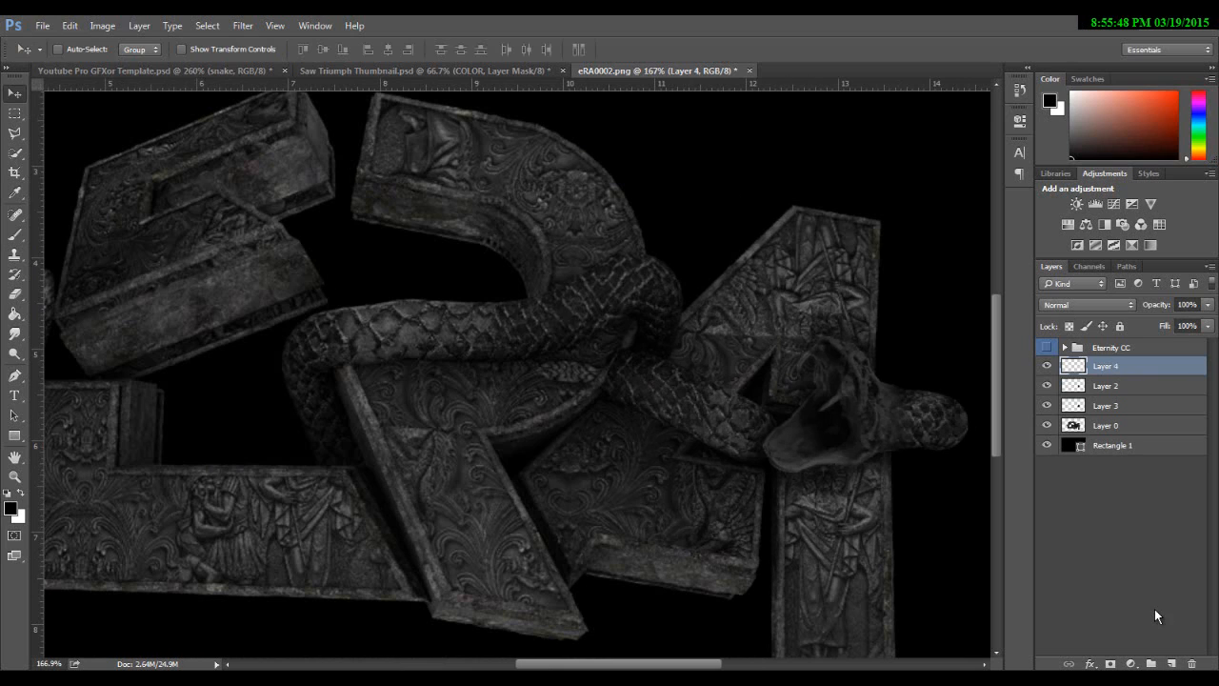
{"action": "right_click", "coordinate": [1155, 616]}
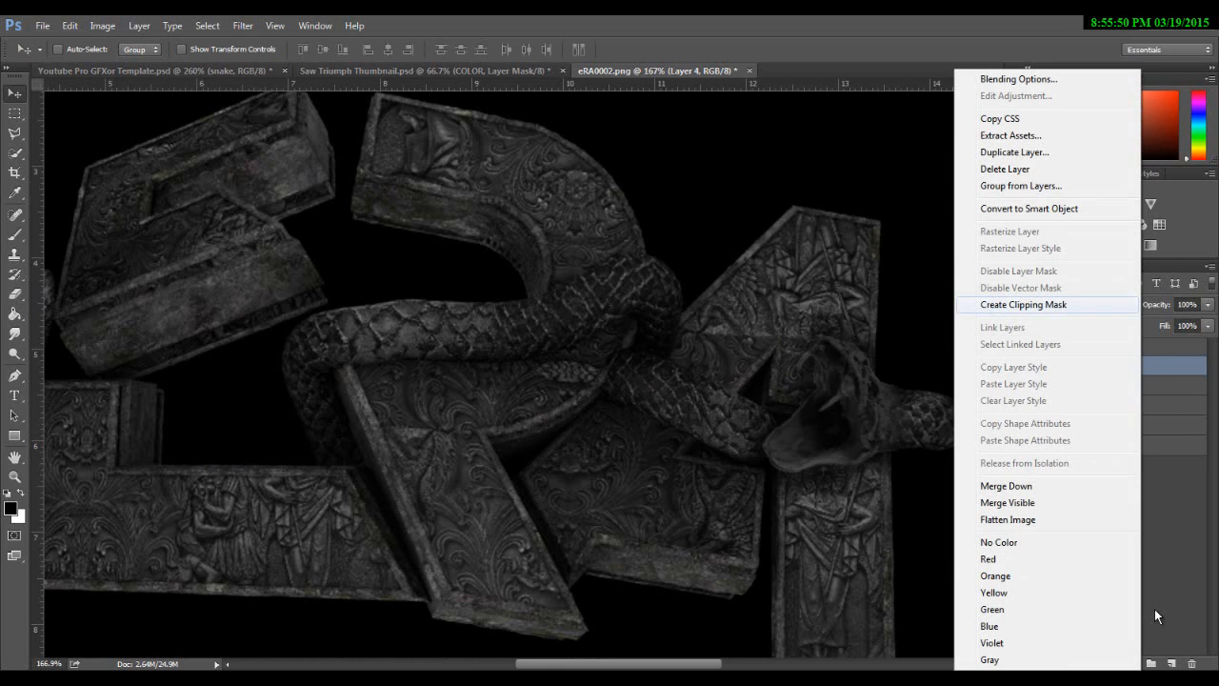
{"action": "left_click", "coordinate": [1023, 305]}
- Brush white over the snake head on the clipped layer and set its blend mode to Overlay
{"action": "left_click", "coordinate": [20, 493]}
{"action": "left_click", "coordinate": [15, 235]}
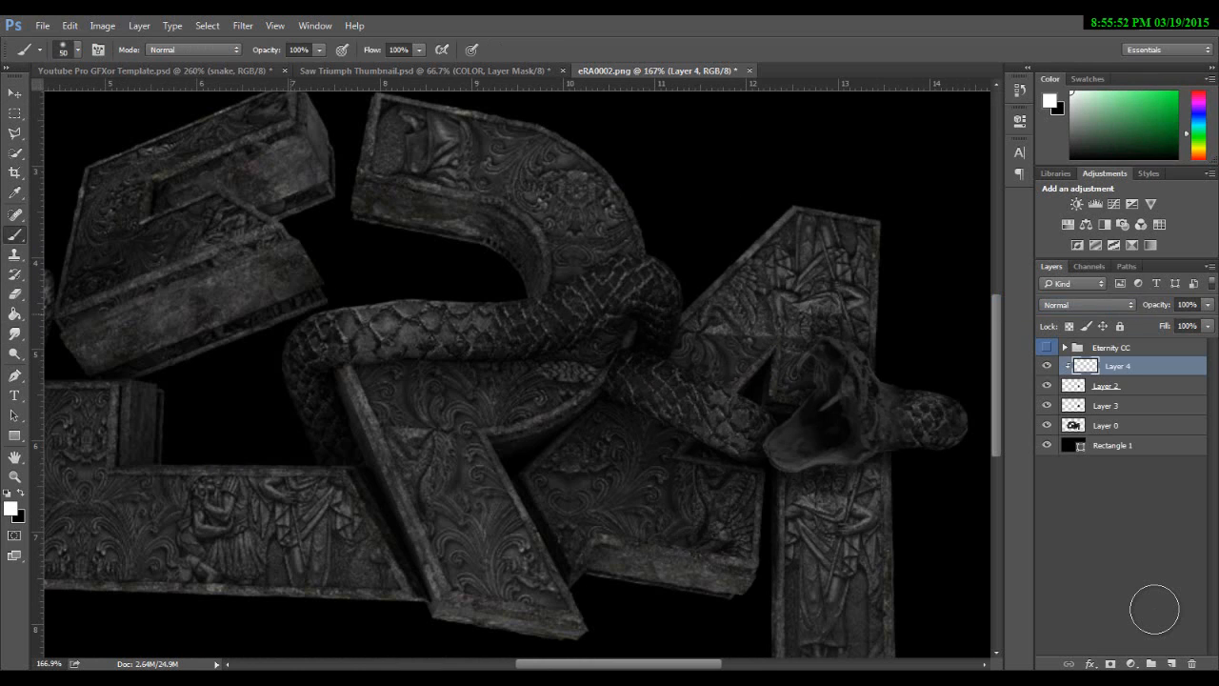
{"action": "mouse_move", "coordinate": [776, 457]}
{"action": "left_mouse_down"}
{"action": "mouse_move", "coordinate": [895, 400]}
{"action": "mouse_move", "coordinate": [852, 352]}
{"action": "mouse_move", "coordinate": [886, 390]}
{"action": "mouse_move", "coordinate": [810, 352]}
{"action": "left_mouse_up"}
{"action": "left_click", "coordinate": [1086, 305]}
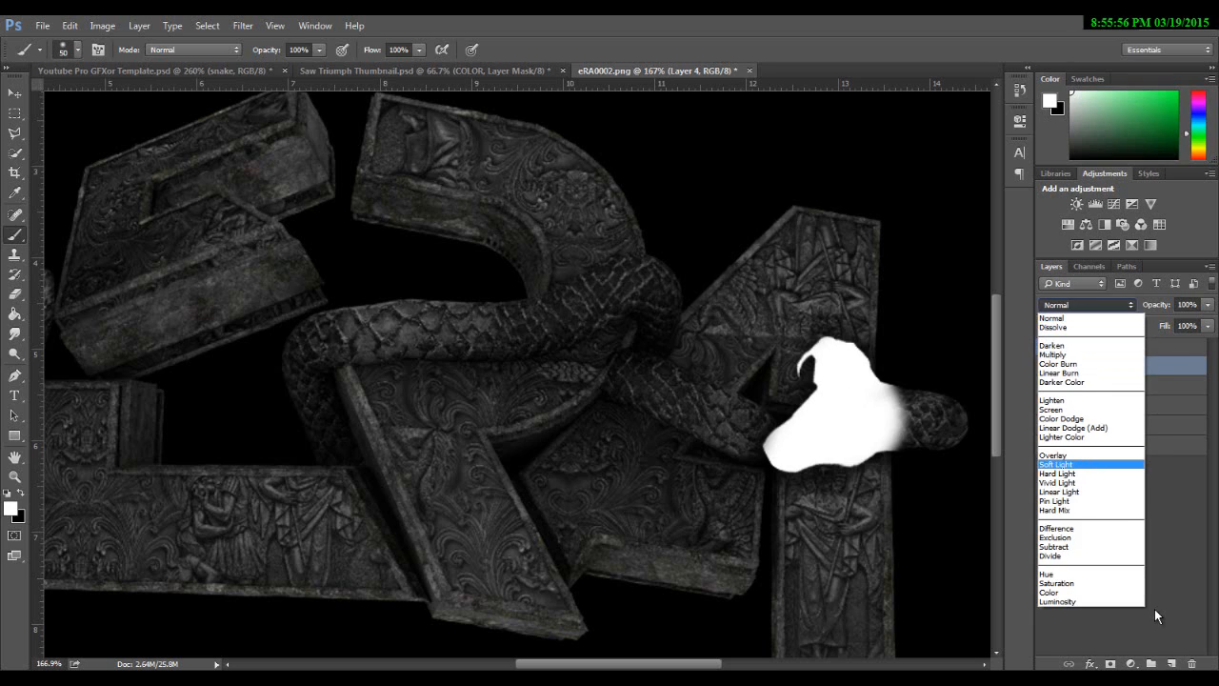
{"action": "left_click", "coordinate": [1066, 454]}
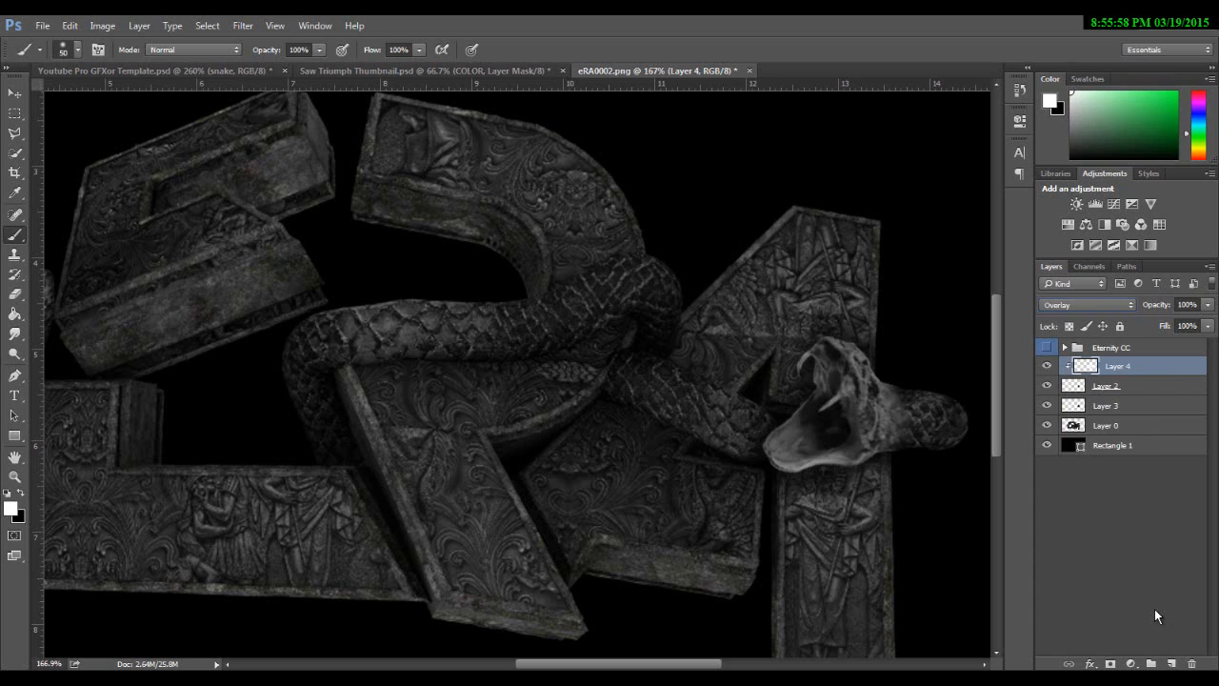
- Erase the white overlay along the upper back of the snake's head, and check the head against the whole lettering
{"action": "key", "text": "e"}
{"action": "mouse_move", "coordinate": [903, 379]}
{"action": "left_mouse_down"}
{"action": "mouse_move", "coordinate": [906, 419]}
{"action": "mouse_move", "coordinate": [863, 341]}
{"action": "left_mouse_up"}
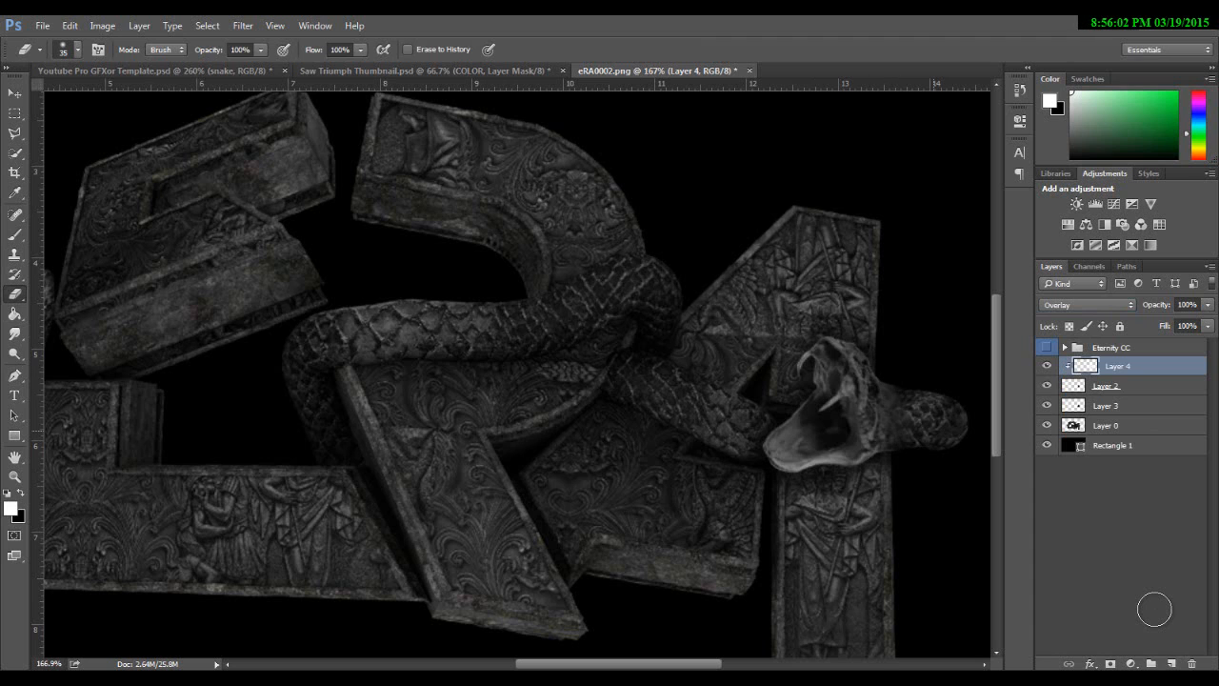
{"action": "left_click", "coordinate": [15, 93]}
{"action": "scroll", "coordinate": [449, 240], "scroll_direction": "down", "scroll_amount": 3, "text": "alt"}
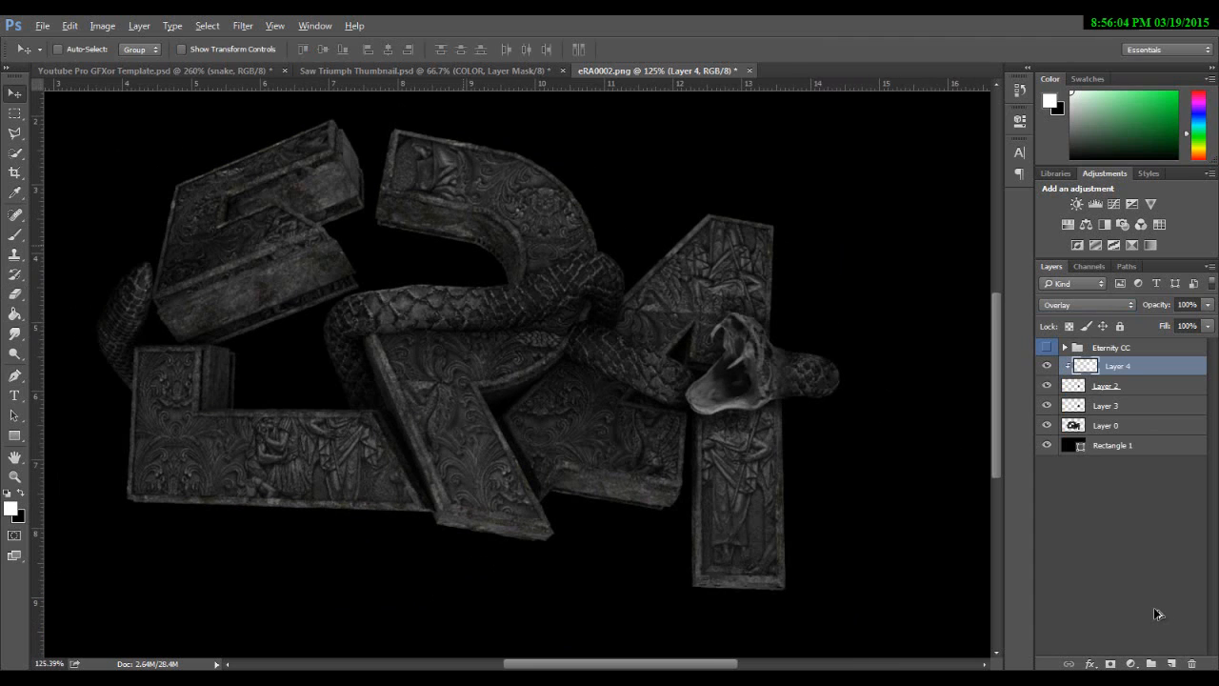
{"action": "scroll", "coordinate": [482, 250], "scroll_direction": "down", "scroll_amount": 2, "text": "alt"}
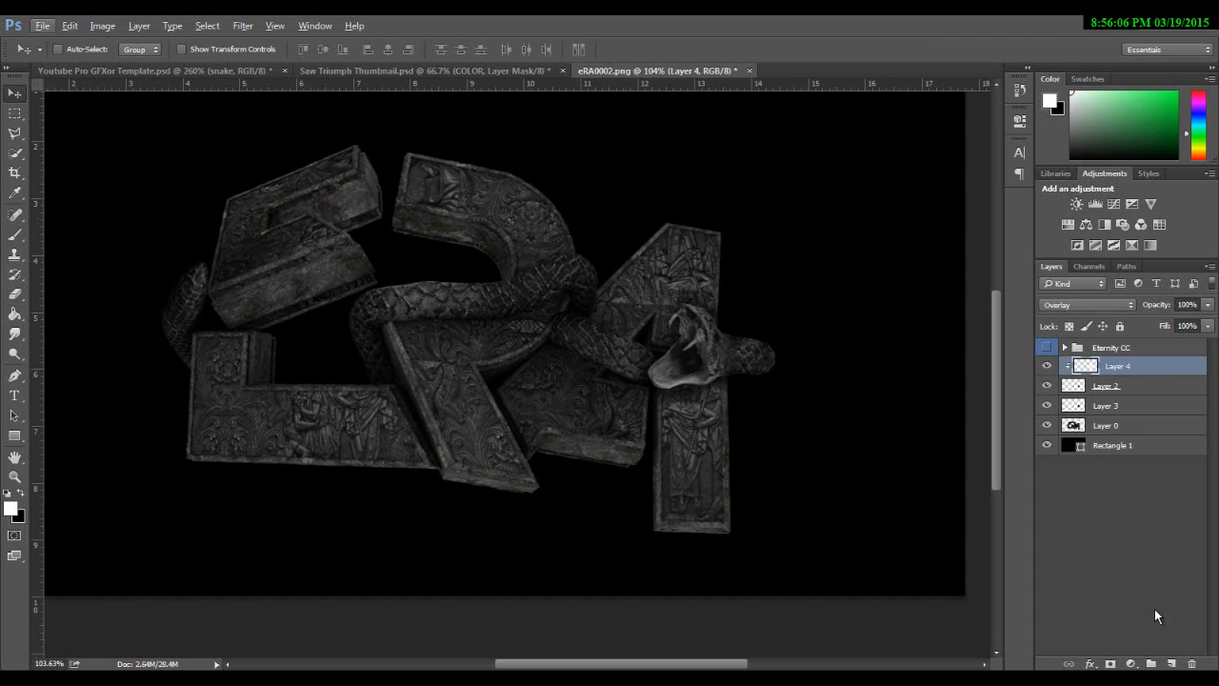
- Merge the clipped overlay layer with the snake head layer
{"action": "left_click", "coordinate": [1161, 385], "text": "ctrl"}
{"action": "right_click", "coordinate": [1160, 386]}
{"action": "left_click", "coordinate": [1028, 485]}
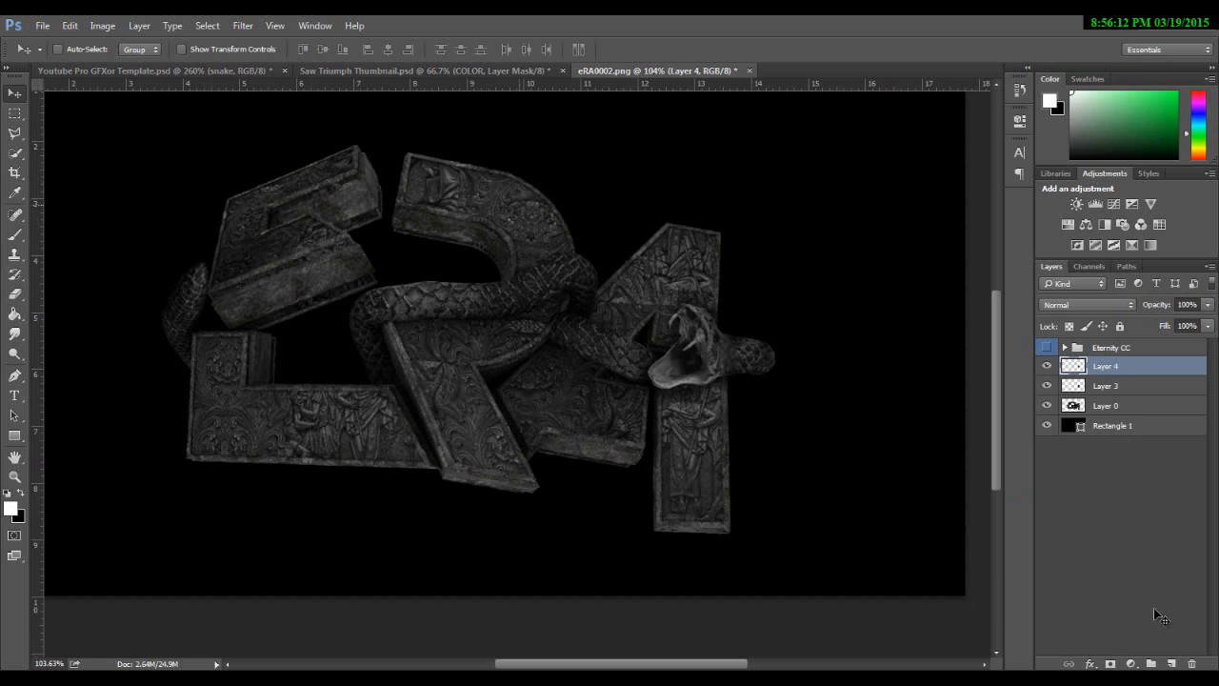
- Copy the rattle layer from 103301193.jpg into the eRA0002.png composition and minimize the source image
{"action": "key", "text": "super+1"}
{"action": "key", "text": "super+1"}
{"action": "key", "text": "super+1"}
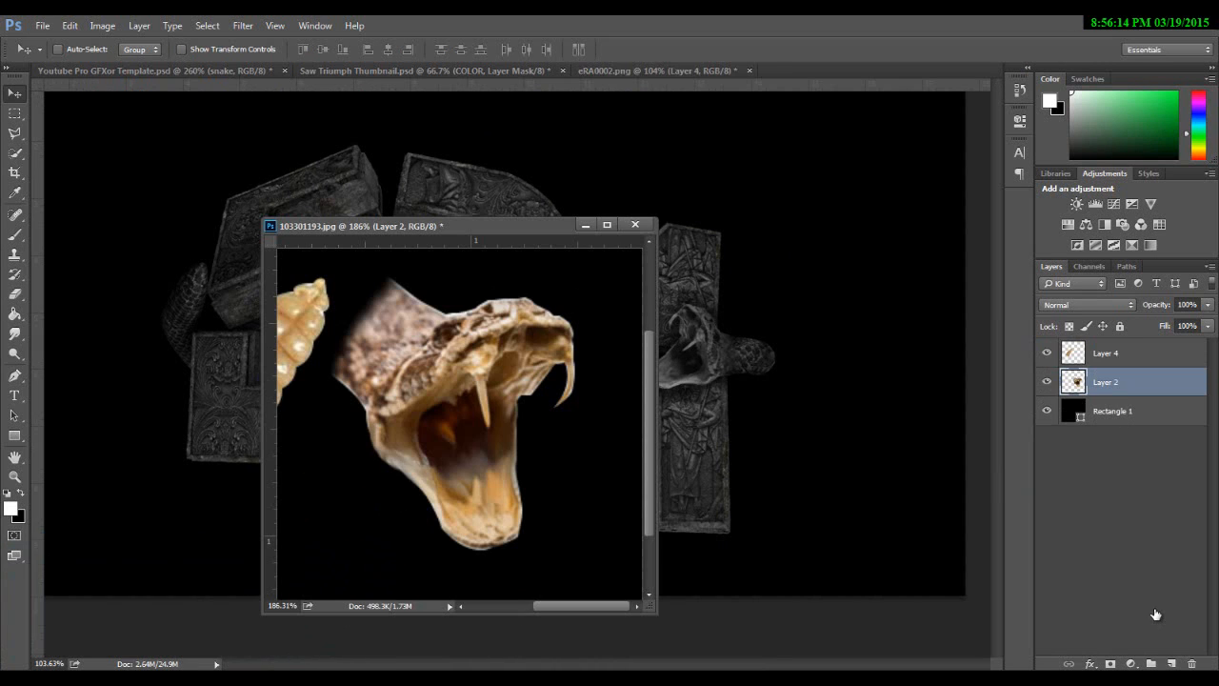
{"action": "left_click_drag", "start_coordinate": [1098, 353], "coordinate": [840, 266]}
{"action": "left_click", "coordinate": [585, 224]}
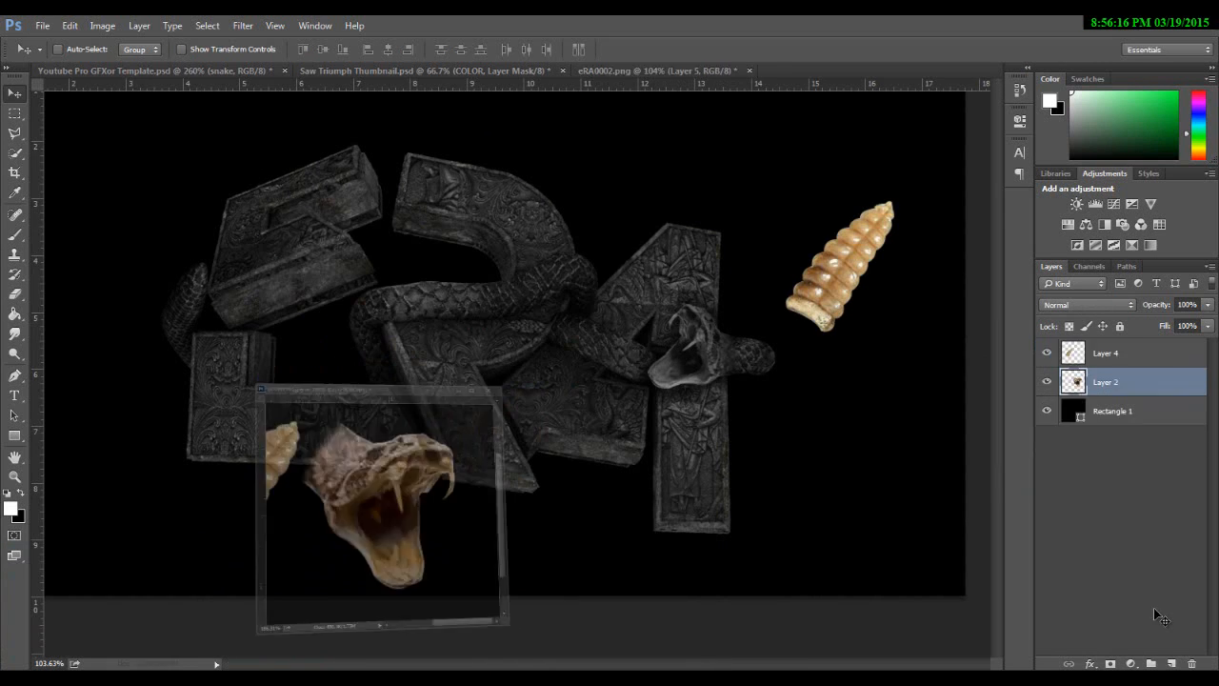
- Desaturate and darken the rattle with Hue/Saturation, using saturation -100 and lightness -52
{"action": "key", "text": "alt+i"}
{"action": "key", "text": "Down"}
{"action": "key", "text": "Right"}
{"action": "key", "text": "Down"}
{"action": "key", "text": "Down"}
{"action": "key", "text": "Down"}
{"action": "key", "text": "Down"}
{"action": "key", "text": "Down"}
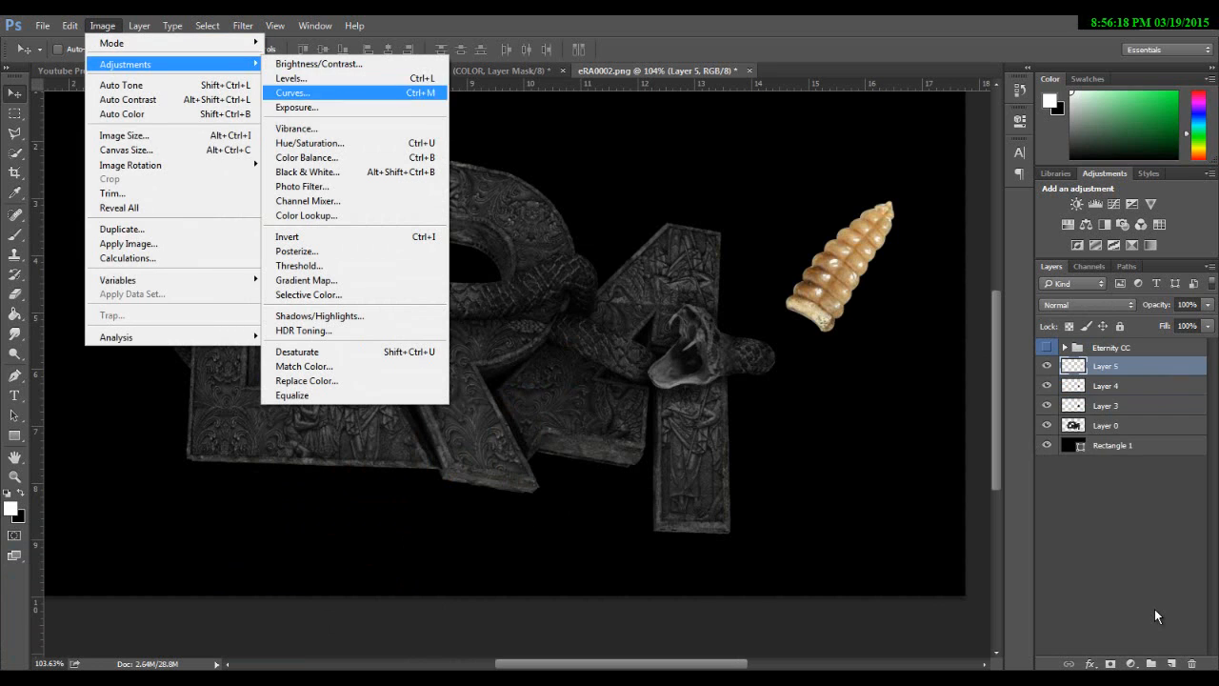
{"action": "key", "text": "Return"}
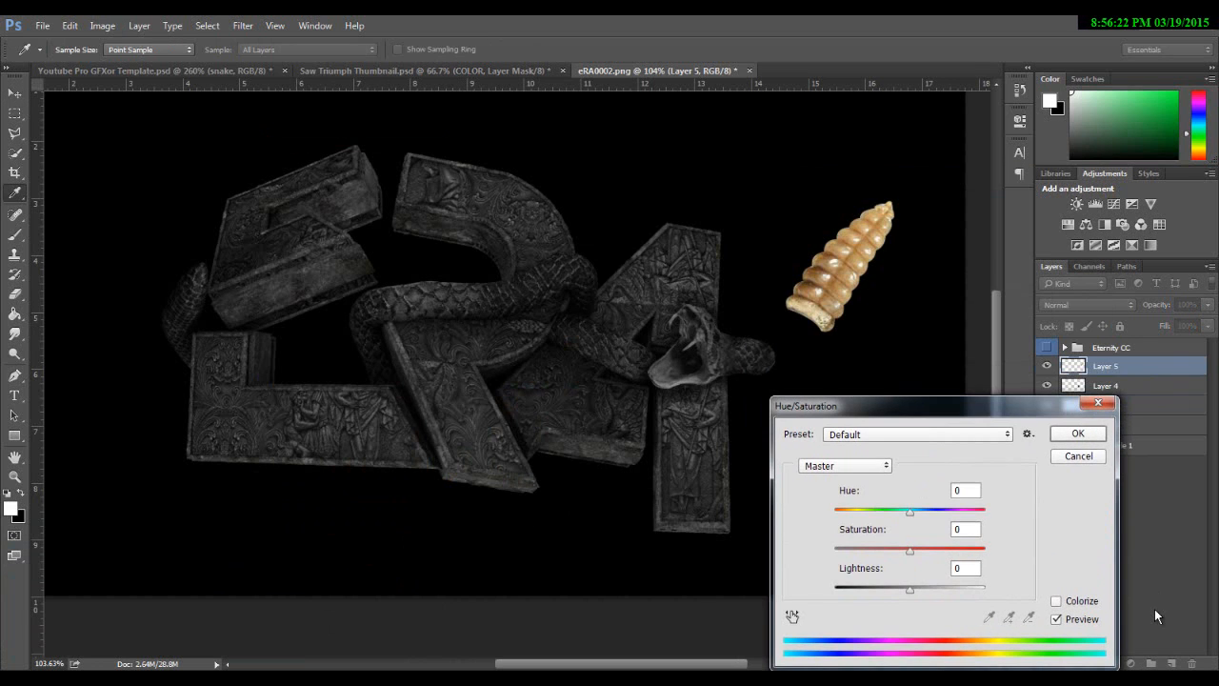
{"action": "left_click_drag", "start_coordinate": [909, 550], "coordinate": [835, 551]}
{"action": "left_click_drag", "start_coordinate": [910, 590], "coordinate": [871, 589]}
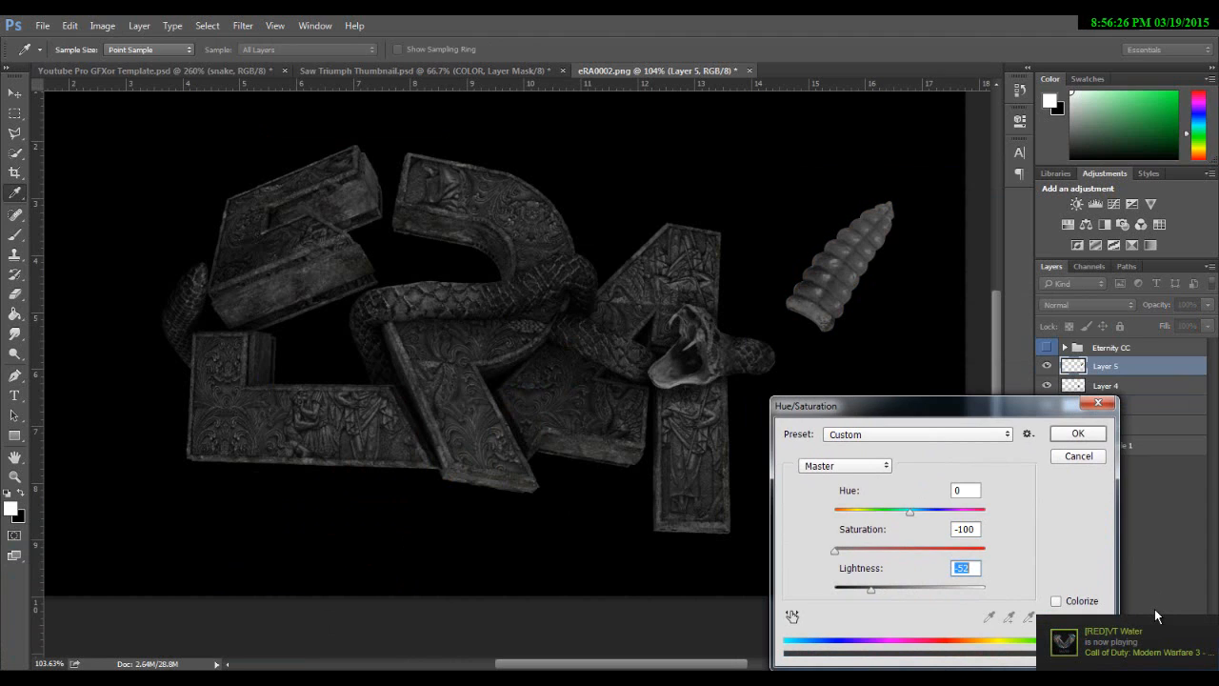
{"action": "key", "text": "Return"}
- Move the rattle to the tip of the snake's tail beside the E and scale it down to fit
{"action": "key", "text": "v"}
{"action": "left_click_drag", "start_coordinate": [838, 266], "coordinate": [219, 238]}
{"action": "key", "text": "ctrl+t"}
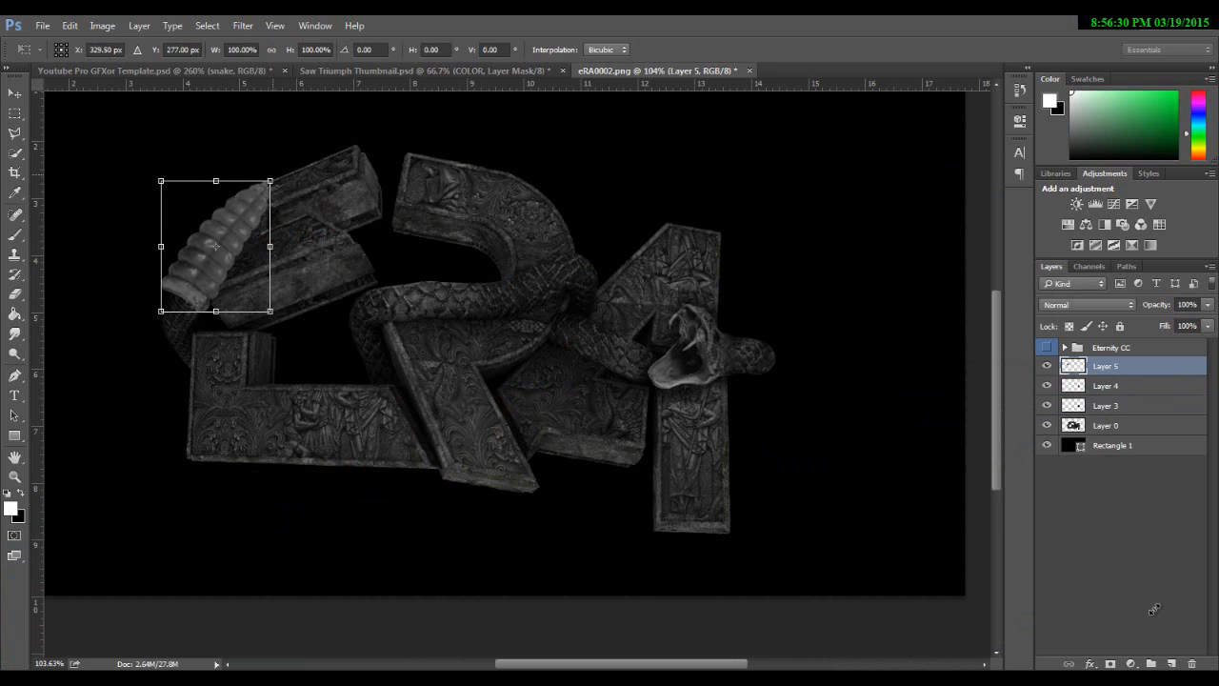
{"action": "left_click_drag", "start_coordinate": [276, 177], "coordinate": [209, 265]}
{"action": "key", "text": "Return"}
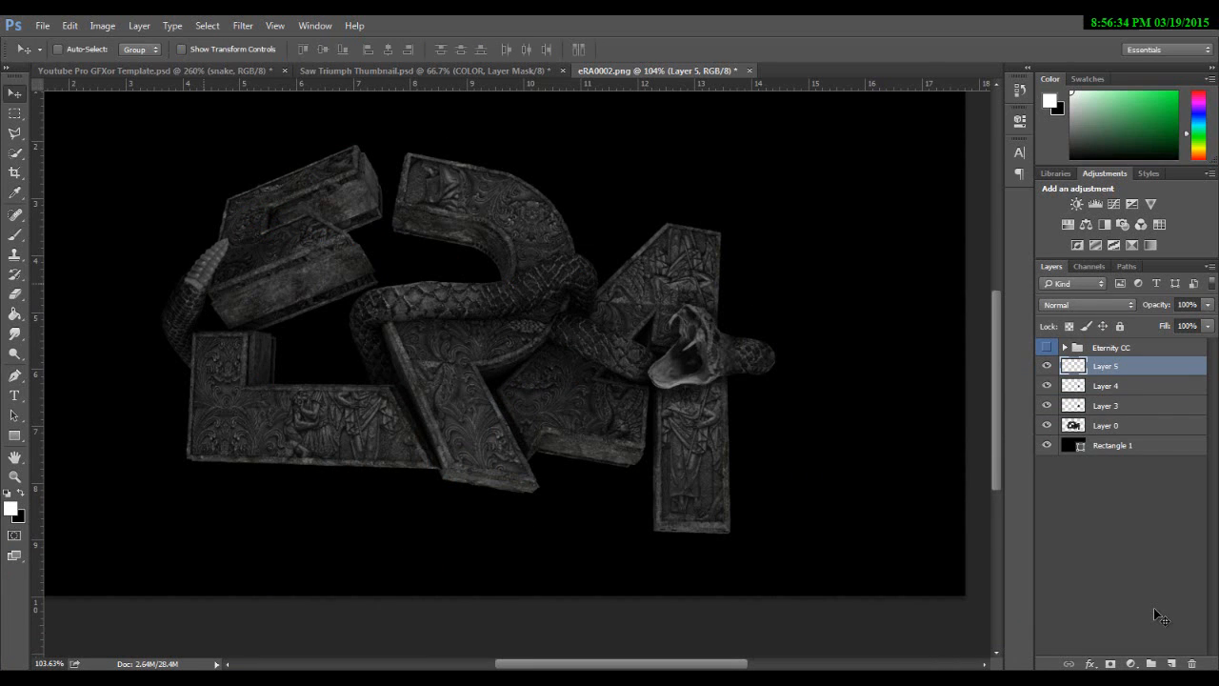
- Shift the rattle up slightly to line up with the tail's end, and check it against the whole lettering
{"action": "scroll", "coordinate": [1154, 614], "scroll_direction": "up", "scroll_amount": 6, "text": "alt"}
{"action": "left_click_drag", "start_coordinate": [310, 304], "coordinate": [327, 269]}
{"action": "scroll", "coordinate": [328, 269], "scroll_direction": "down", "scroll_amount": 6, "text": "alt"}
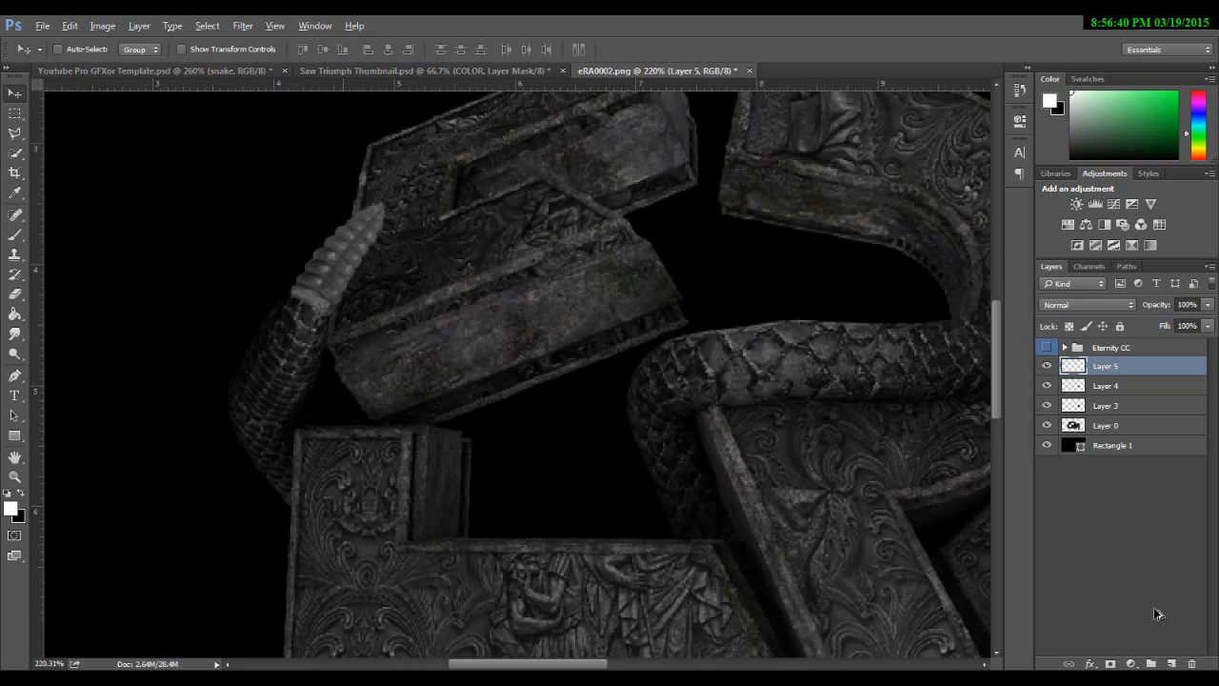
{"action": "scroll", "coordinate": [1155, 615], "scroll_direction": "down", "scroll_amount": 1, "text": "alt"}
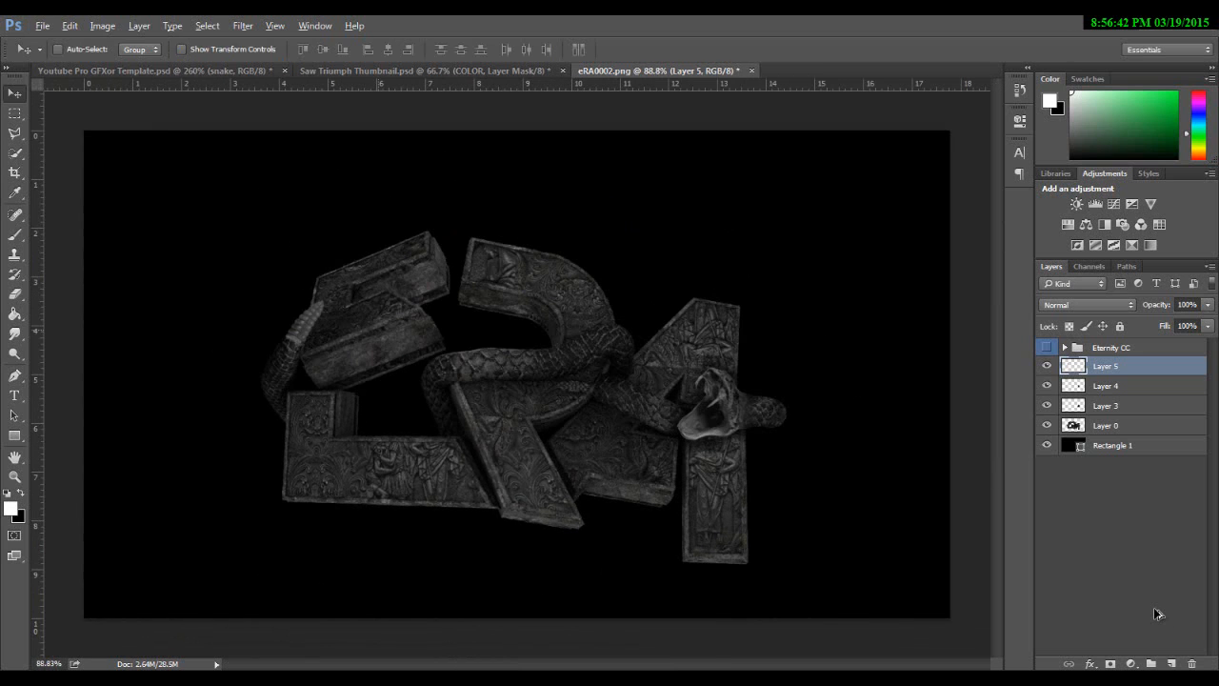
- Select the shadow layer beneath the snake head and ready the 50-pixel brush with black as the foreground color
{"action": "scroll", "coordinate": [1155, 614], "scroll_direction": "up", "scroll_amount": 6, "text": "alt"}
{"action": "key", "text": "alt+bracketleft"}
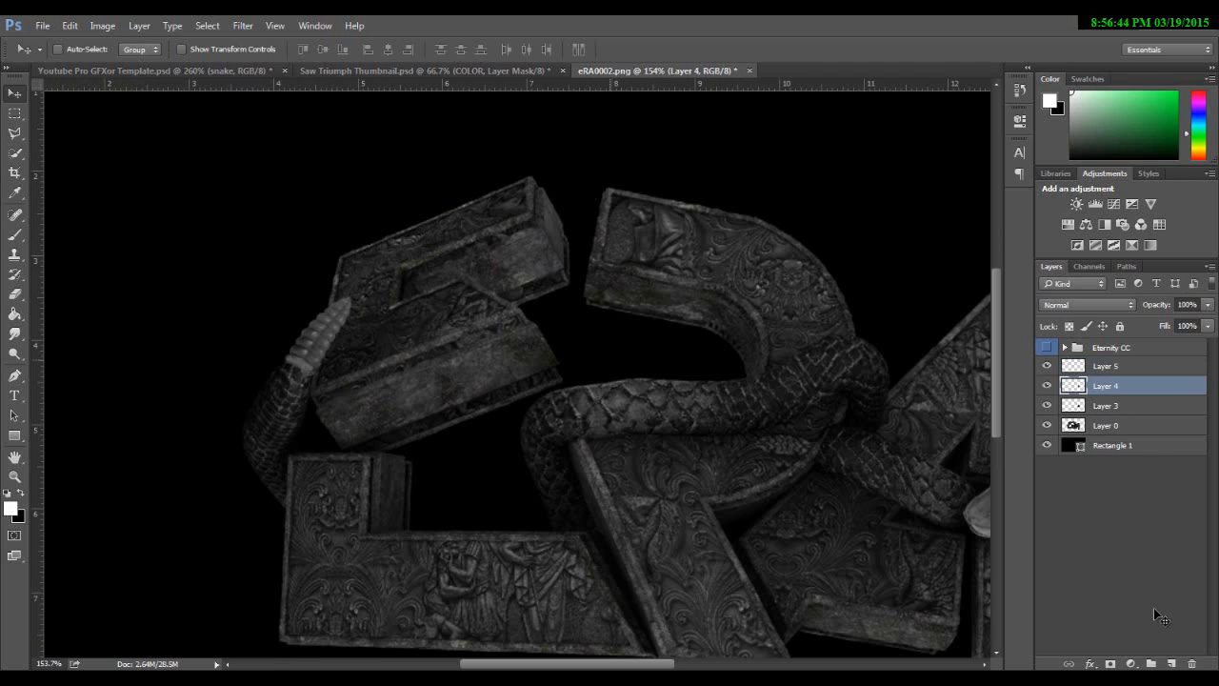
{"action": "key", "text": "s"}
{"action": "key", "text": "b"}
{"action": "key", "text": "alt+bracketleft"}
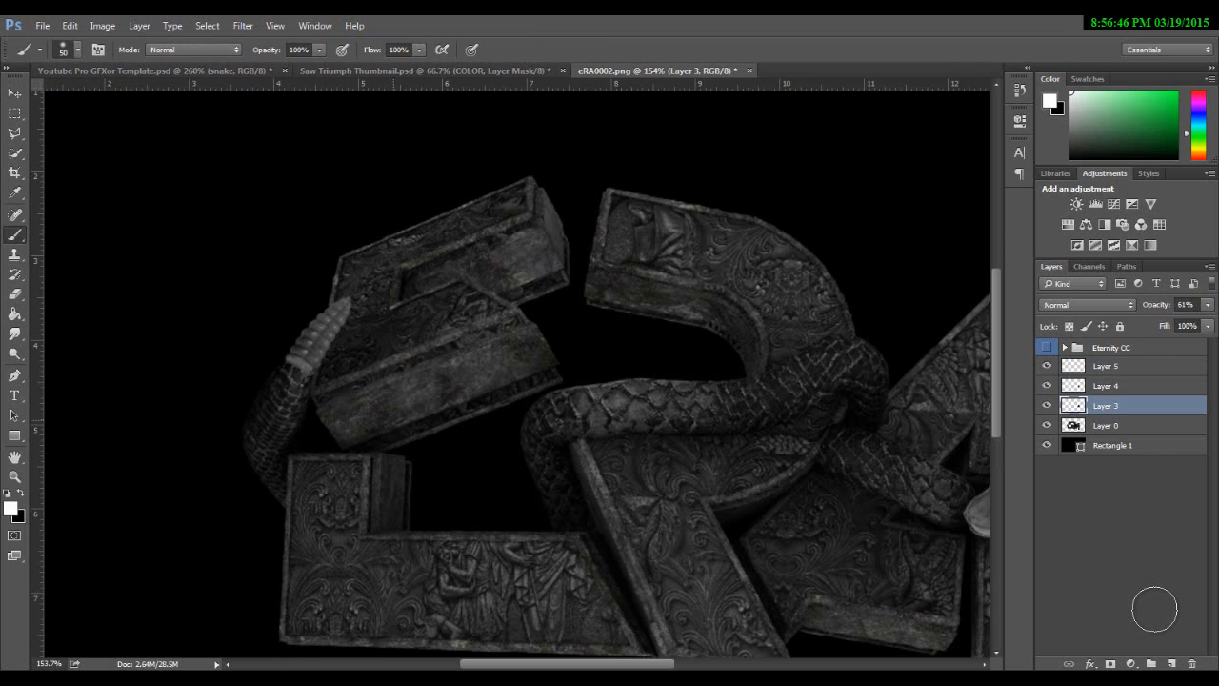
{"action": "key", "text": "x"}
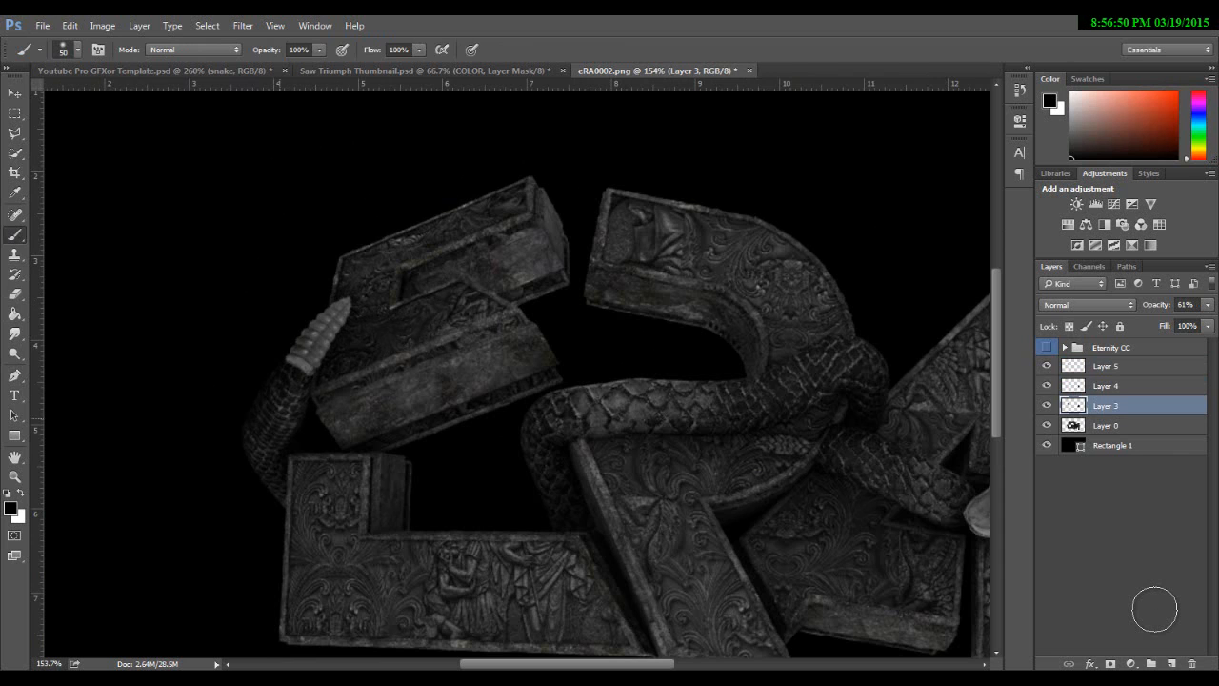
{"action": "key", "text": "ctrl+0"}
{"action": "key", "text": "v"}
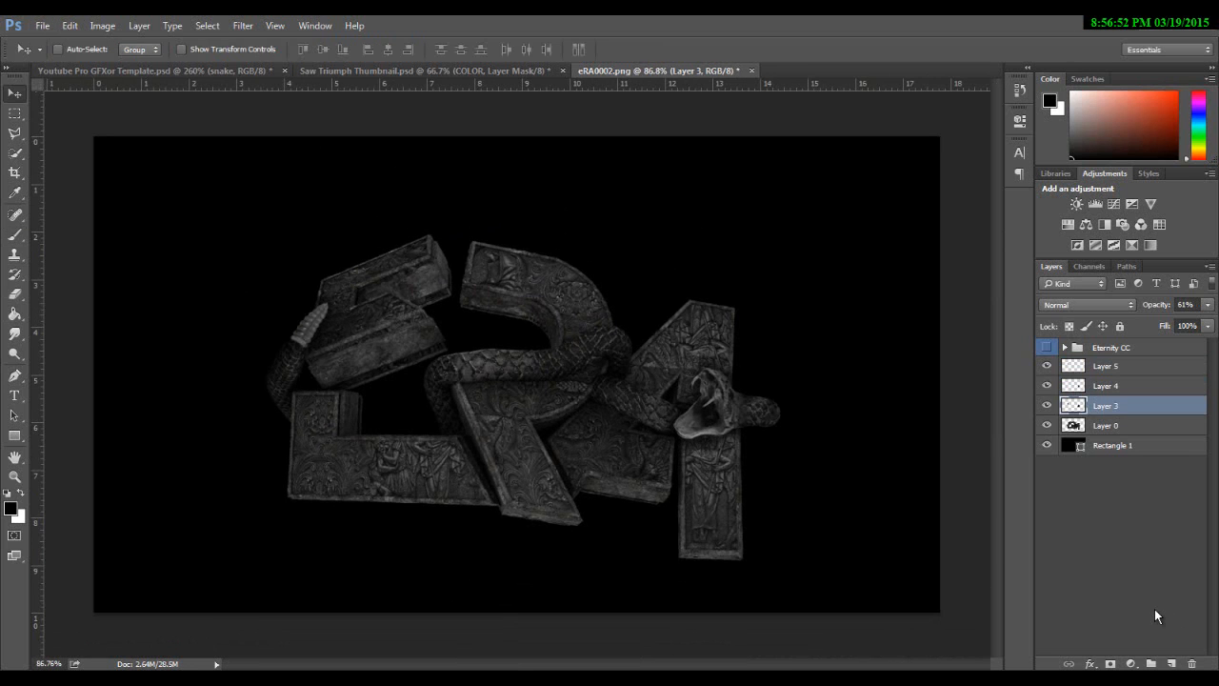
- Select the rattle's layer and move the rattle down about 0.08 in onto the tip of the snake's tail
{"action": "scroll", "coordinate": [1157, 614], "scroll_direction": "up", "scroll_amount": 3, "text": "alt"}
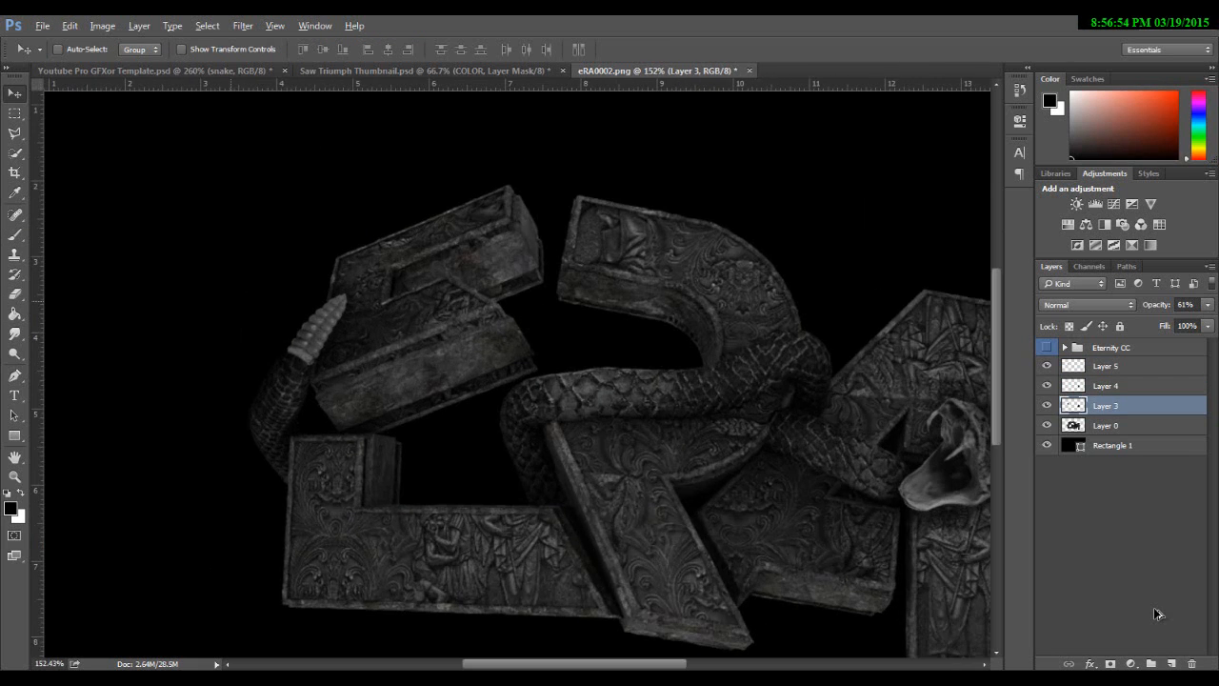
{"action": "key", "text": "alt+bracketright"}
{"action": "key", "text": "alt+bracketright"}
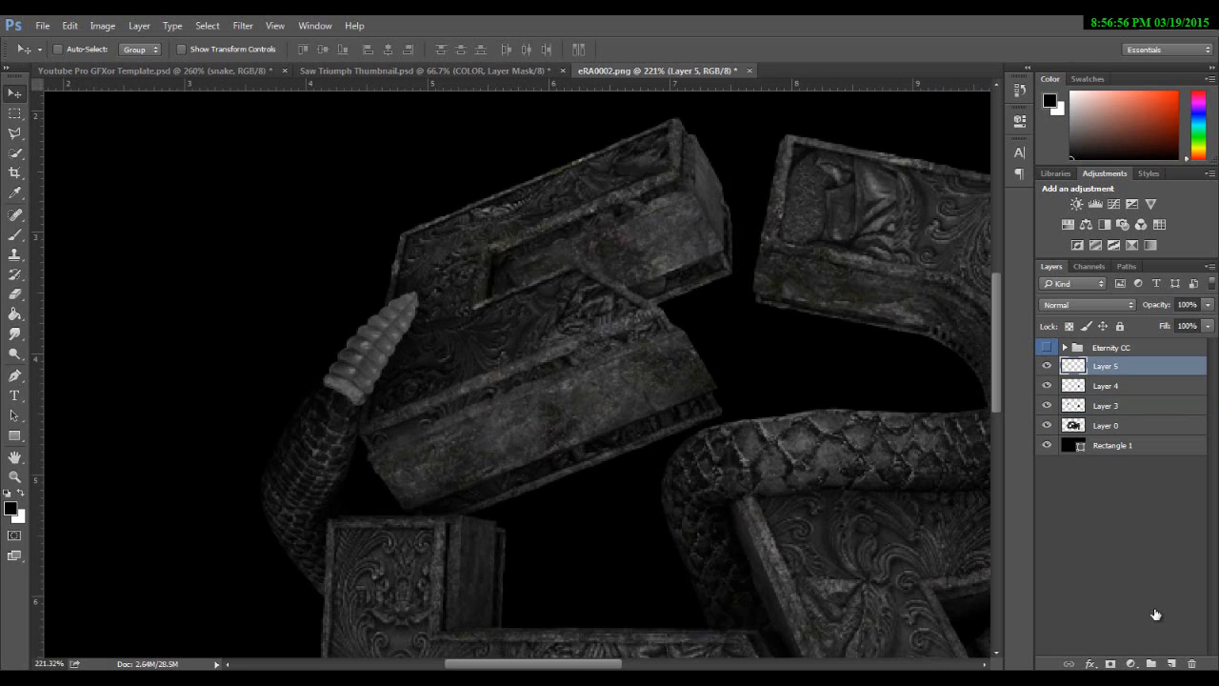
{"action": "scroll", "coordinate": [1155, 615], "scroll_direction": "down", "scroll_amount": 3, "text": "alt"}
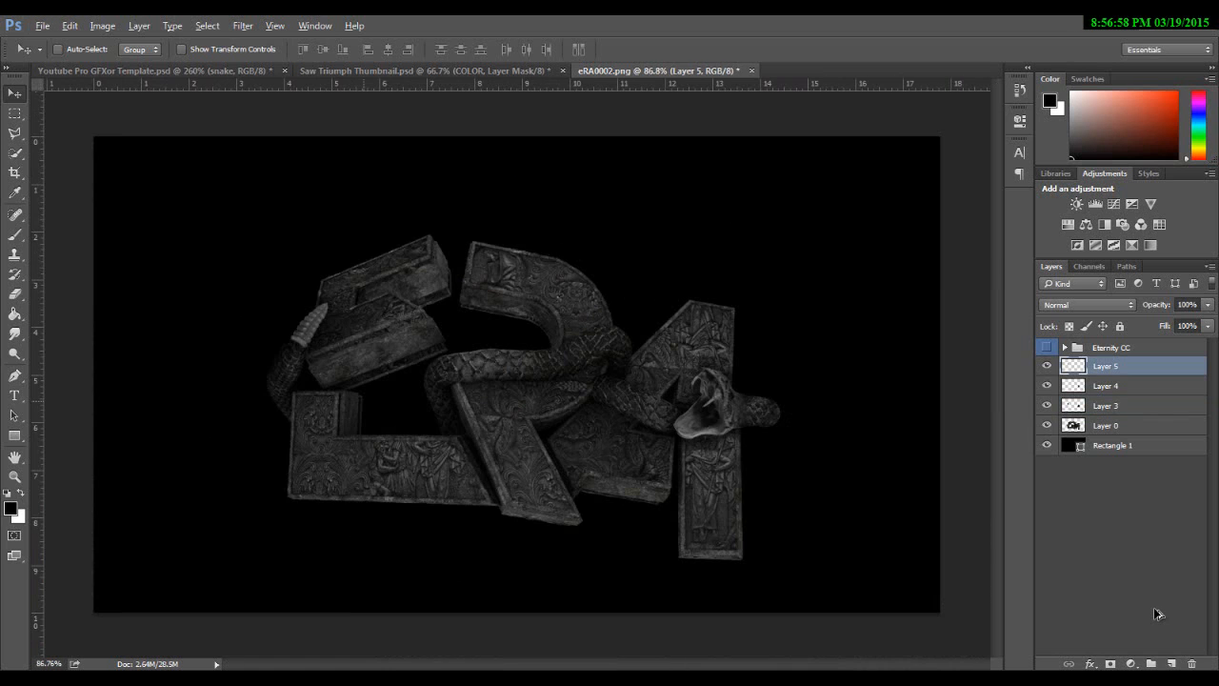
{"action": "scroll", "coordinate": [1157, 614], "scroll_direction": "up", "scroll_amount": 3, "text": "alt"}
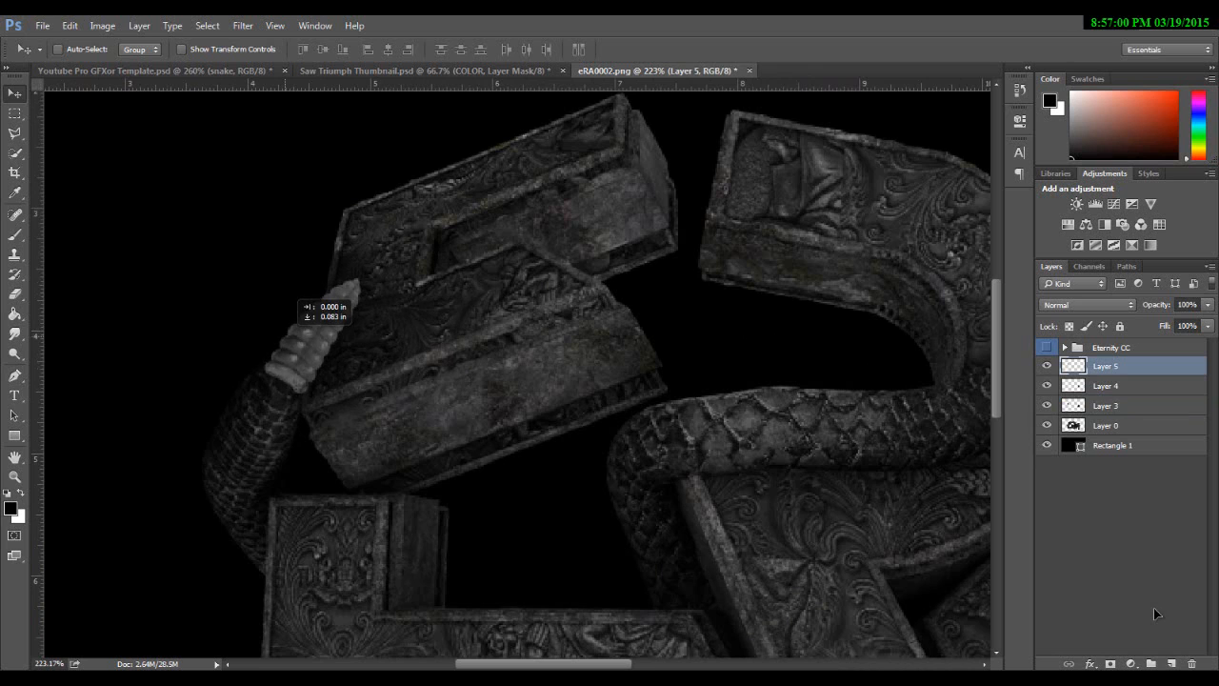
{"action": "scroll", "coordinate": [1157, 615], "scroll_direction": "down", "scroll_amount": 2, "text": "alt"}
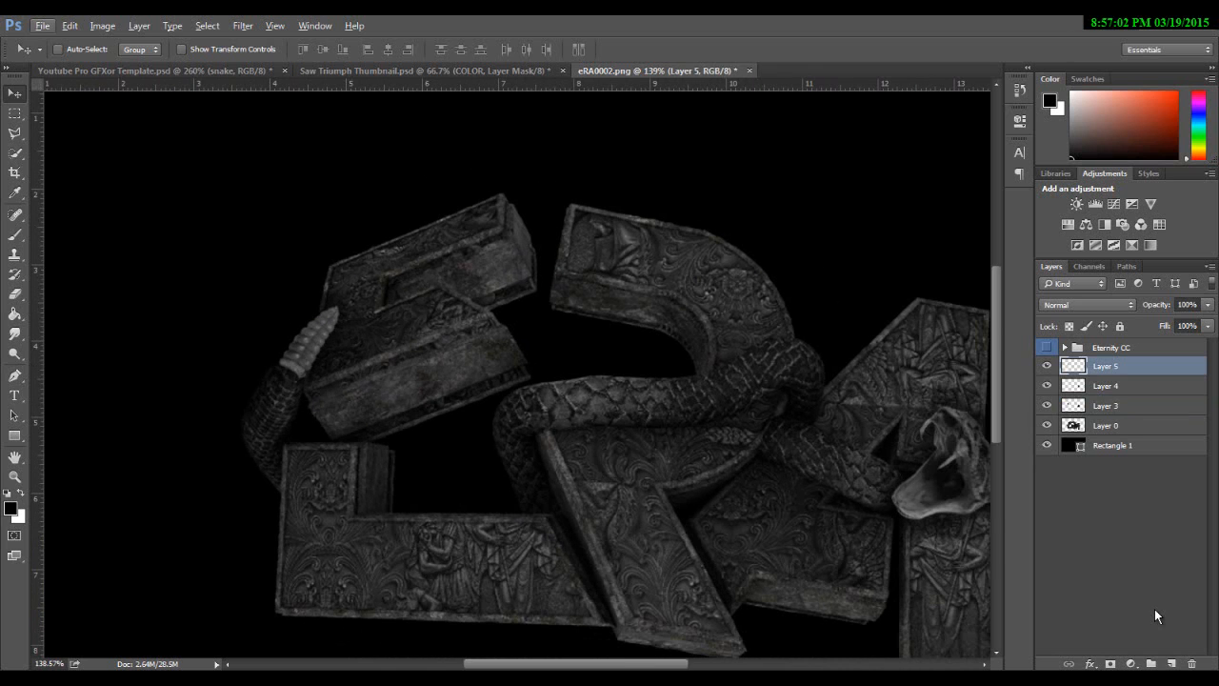
{"action": "key", "text": "alt+e"}
{"action": "key", "text": "Left"}
{"action": "key", "text": "Right"}
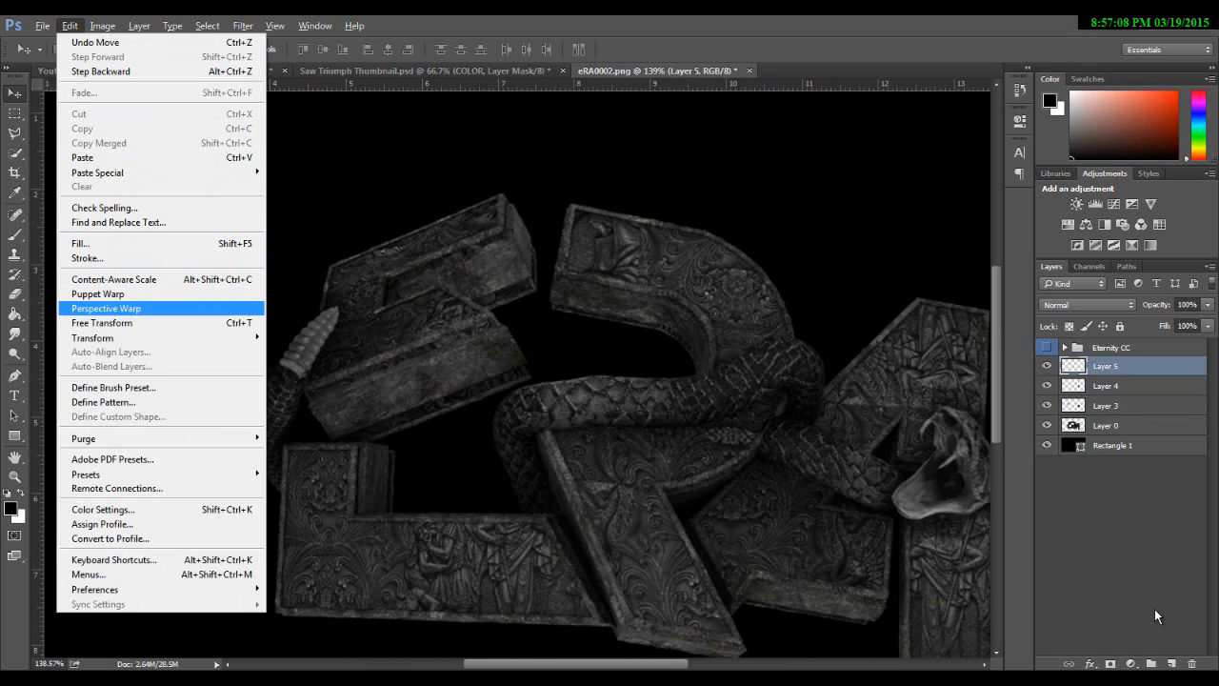
{"action": "key", "text": "Down"}
{"action": "key", "text": "Up"}
{"action": "key", "text": "Up"}
{"action": "key", "text": "Down"}
{"action": "key", "text": "Down"}
{"action": "key", "text": "Down"}
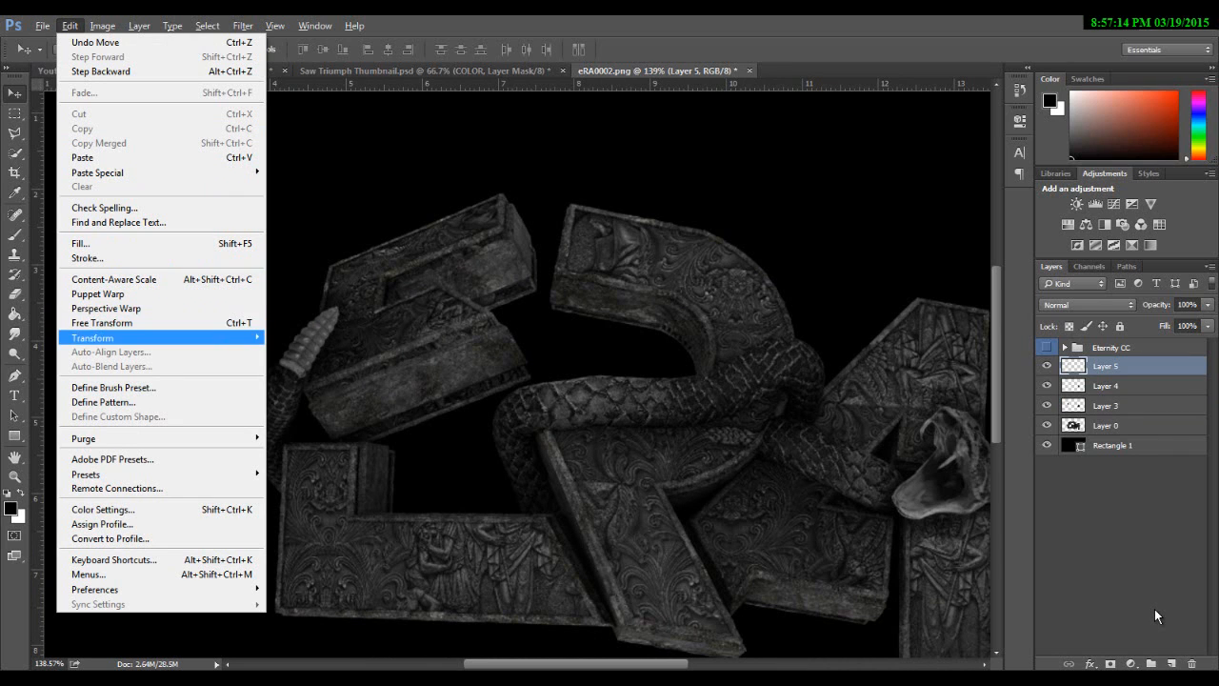
{"action": "key", "text": "Up"}
{"action": "key", "text": "Up"}
{"action": "key", "text": "Up"}
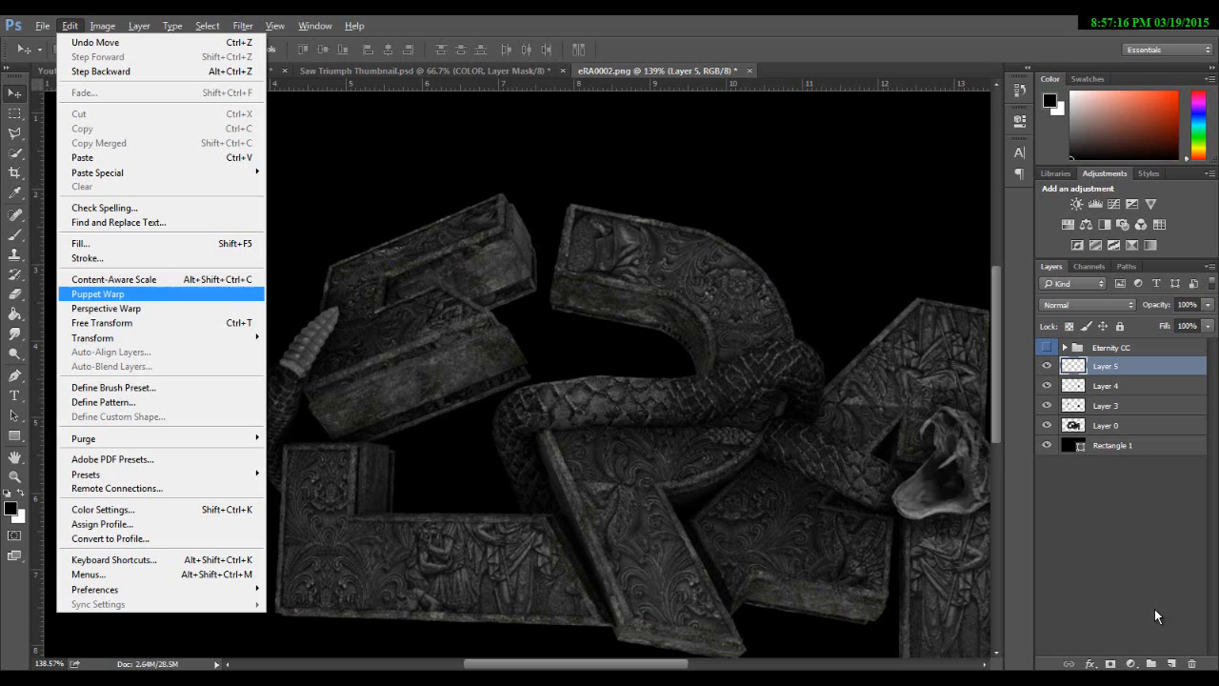
{"action": "key", "text": "Down"}
{"action": "key", "text": "Down"}
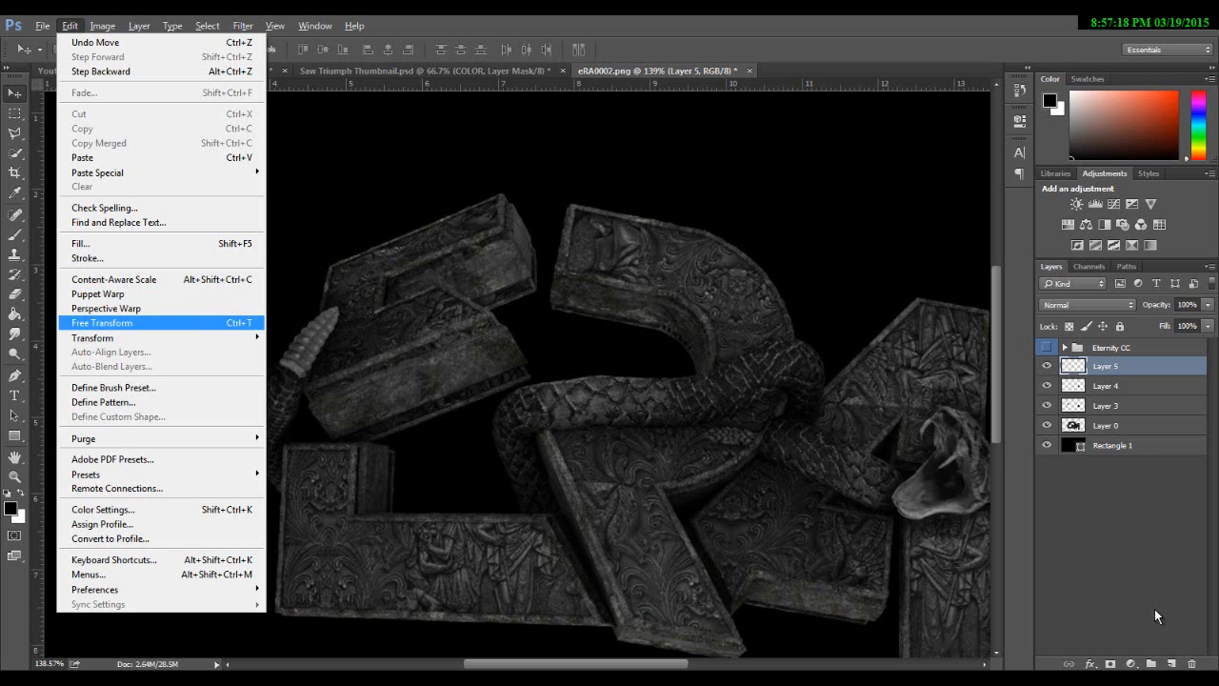
{"action": "key", "text": "Return"}
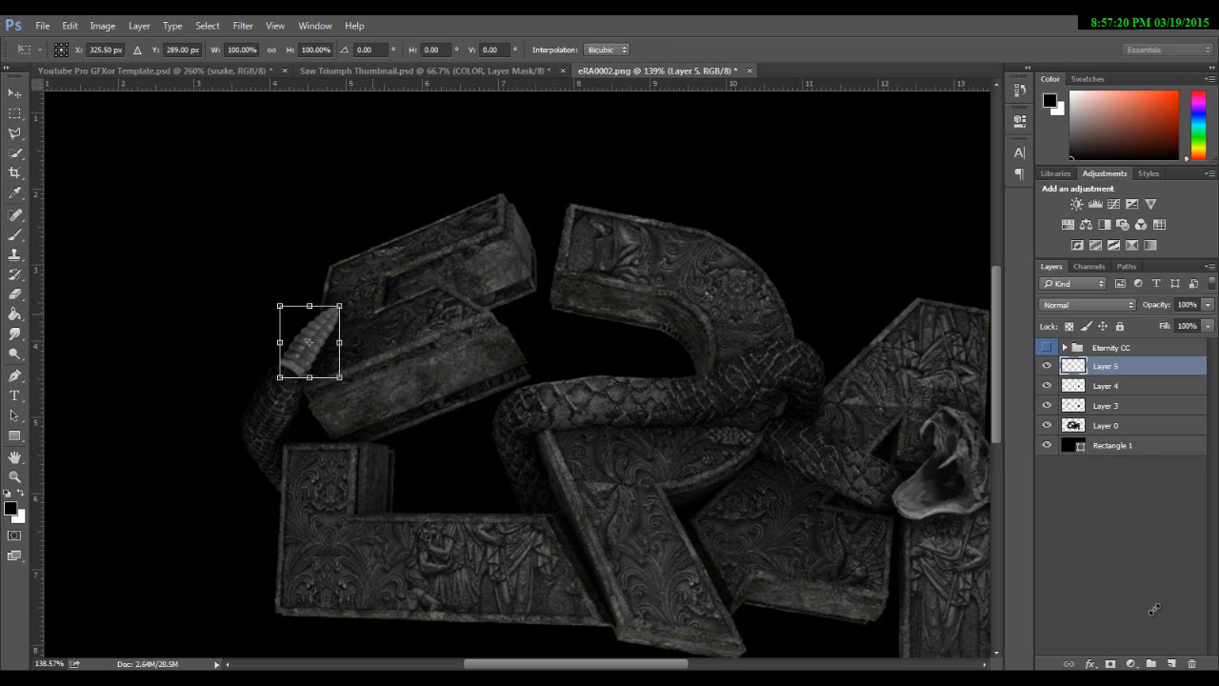
{"action": "key", "text": "Return"}
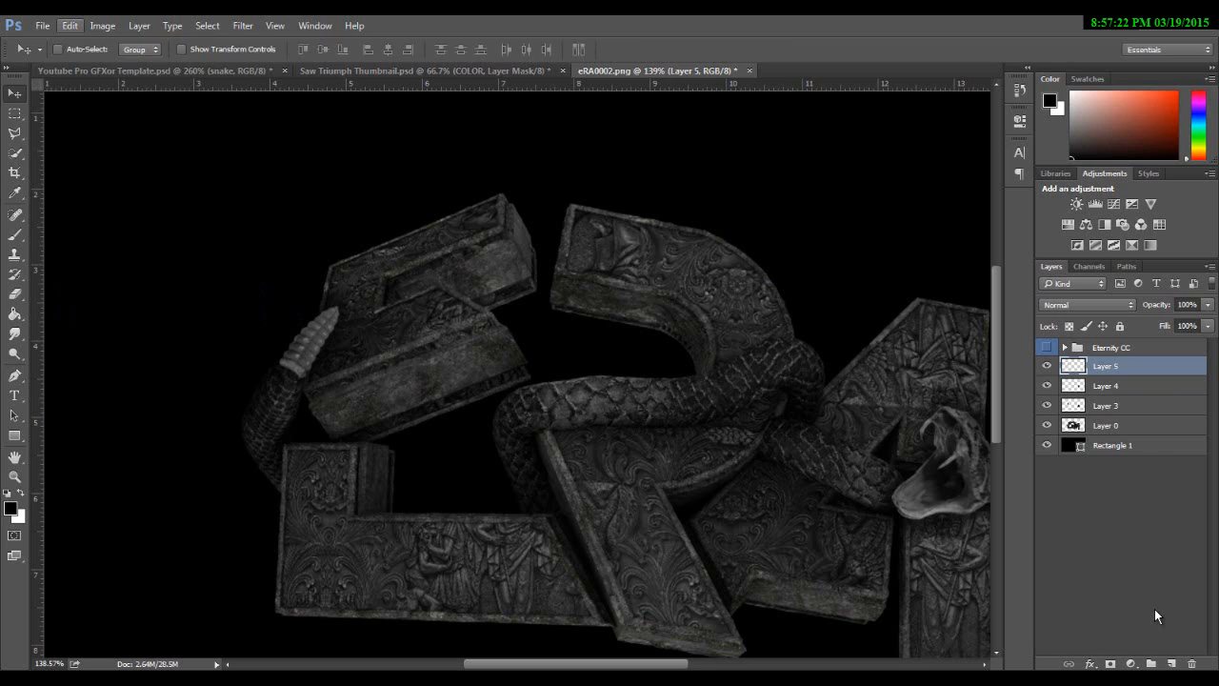
- Apply a Perspective transform to the rattle, stretching the side nearest the E slightly taller to a height of about 118%
{"action": "key", "text": "alt+e"}
{"action": "key", "text": "Down"}
{"action": "key", "text": "Down"}
{"action": "key", "text": "Down"}
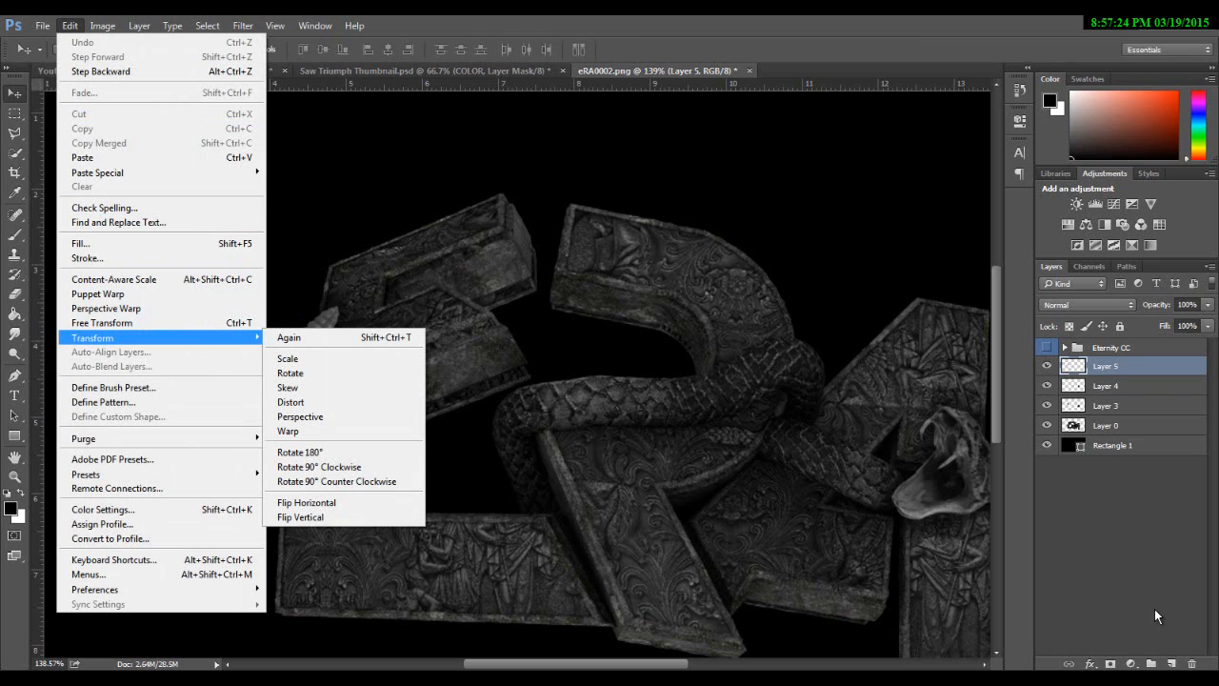
{"action": "key", "text": "Right"}
{"action": "key", "text": "Down"}
{"action": "key", "text": "Down"}
{"action": "key", "text": "Down"}
{"action": "key", "text": "Down"}
{"action": "key", "text": "Down"}
{"action": "key", "text": "Return"}
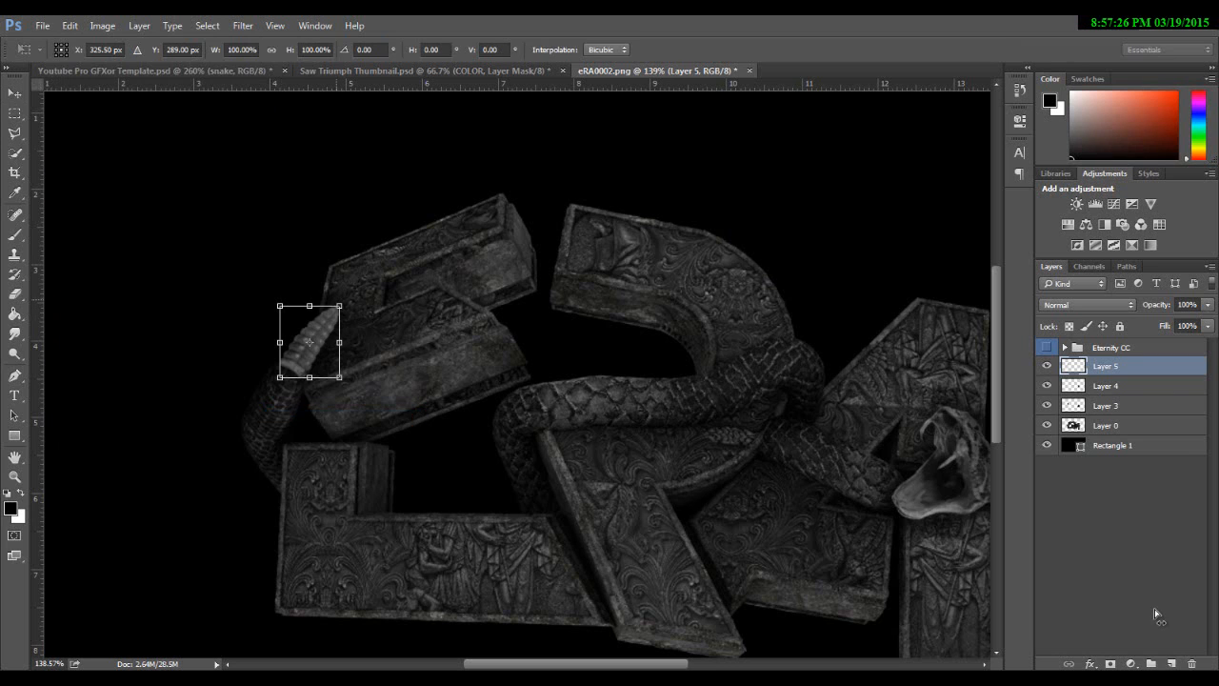
{"action": "left_click_drag", "start_coordinate": [339, 306], "coordinate": [339, 299]}
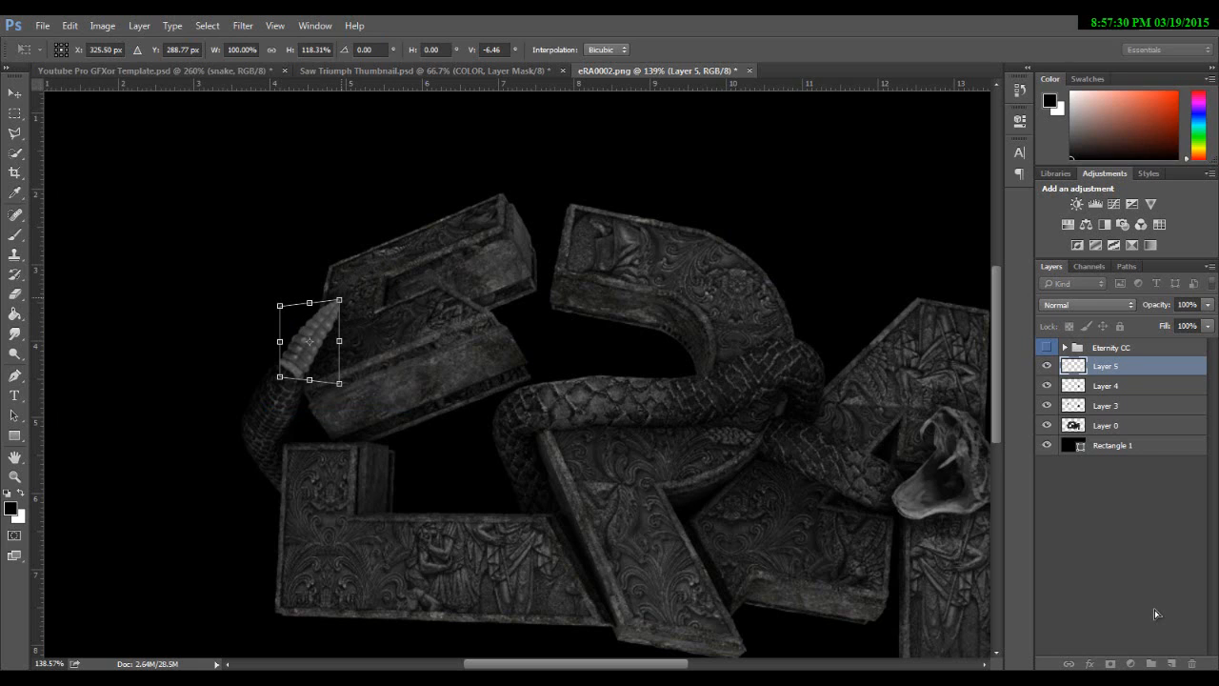
{"action": "key", "text": "Return"}
- Rotate the rattle slightly clockwise with Free Transform and reposition it to follow the angle of the snake's tail
{"action": "mouse_move", "coordinate": [294, 376]}
{"action": "left_mouse_down"}
{"action": "mouse_move", "coordinate": [305, 358]}
{"action": "mouse_move", "coordinate": [292, 380]}
{"action": "left_mouse_up"}
{"action": "key", "text": "ctrl+t"}
{"action": "left_click_drag", "start_coordinate": [322, 274], "coordinate": [329, 277]}
{"action": "key", "text": "Return"}
{"action": "left_click_drag", "start_coordinate": [297, 339], "coordinate": [303, 342]}
- Check the rattle against the whole lettering and shift it slightly down and outward over the end of the tail
{"action": "scroll", "coordinate": [303, 343], "scroll_direction": "down", "scroll_amount": 6, "text": "alt"}
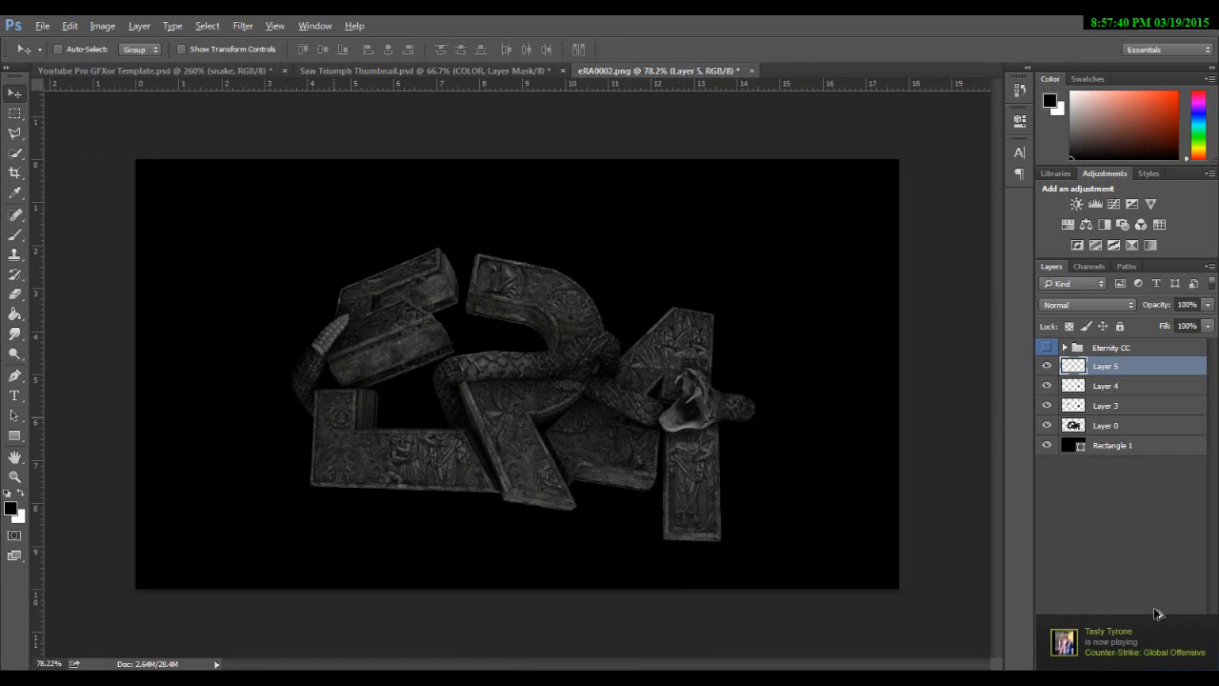
{"action": "scroll", "coordinate": [330, 419], "scroll_direction": "up", "scroll_amount": 5, "text": "alt"}
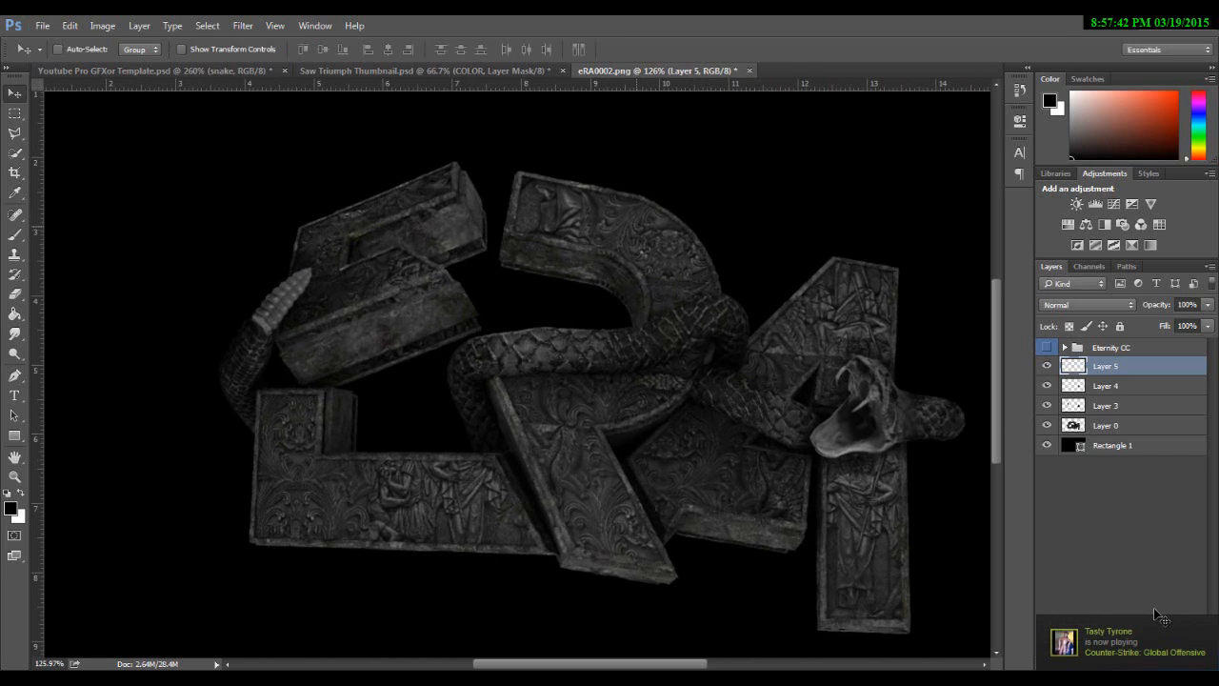
{"action": "scroll", "coordinate": [255, 338], "scroll_direction": "down", "scroll_amount": 6, "text": "alt"}
{"action": "scroll", "coordinate": [256, 338], "scroll_direction": "up", "scroll_amount": 12, "text": "alt"}
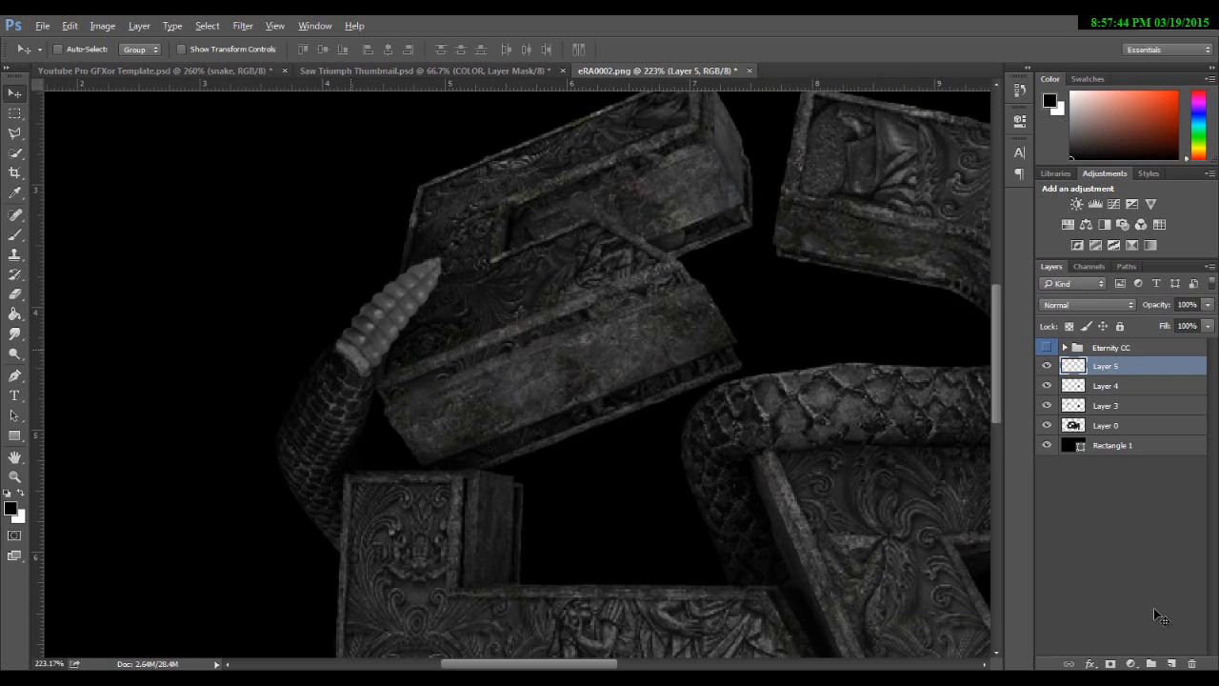
{"action": "left_click_drag", "start_coordinate": [358, 342], "coordinate": [354, 347]}
- Select the ERA lettering layer, Layer 0, and ready the Eraser with a 10-pixel tip at the snake's tail
{"action": "key", "text": "alt+bracketleft"}
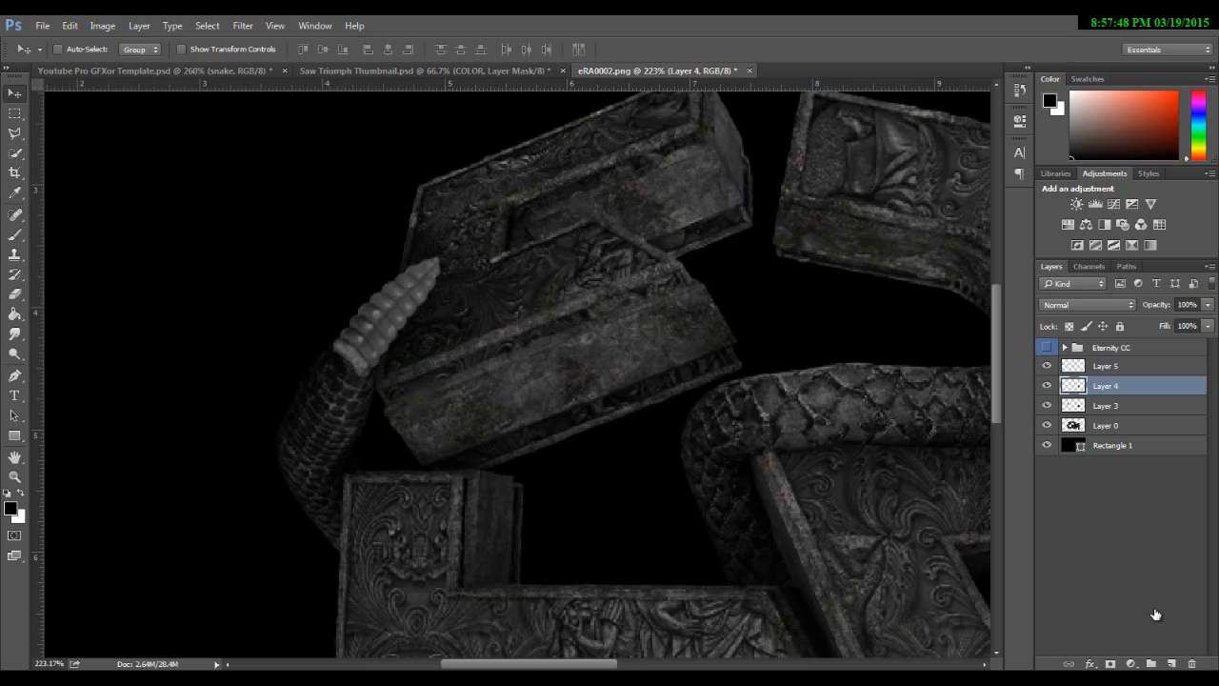
{"action": "key", "text": "alt+bracketleft"}
{"action": "key", "text": "alt+bracketleft"}
{"action": "key", "text": "e"}
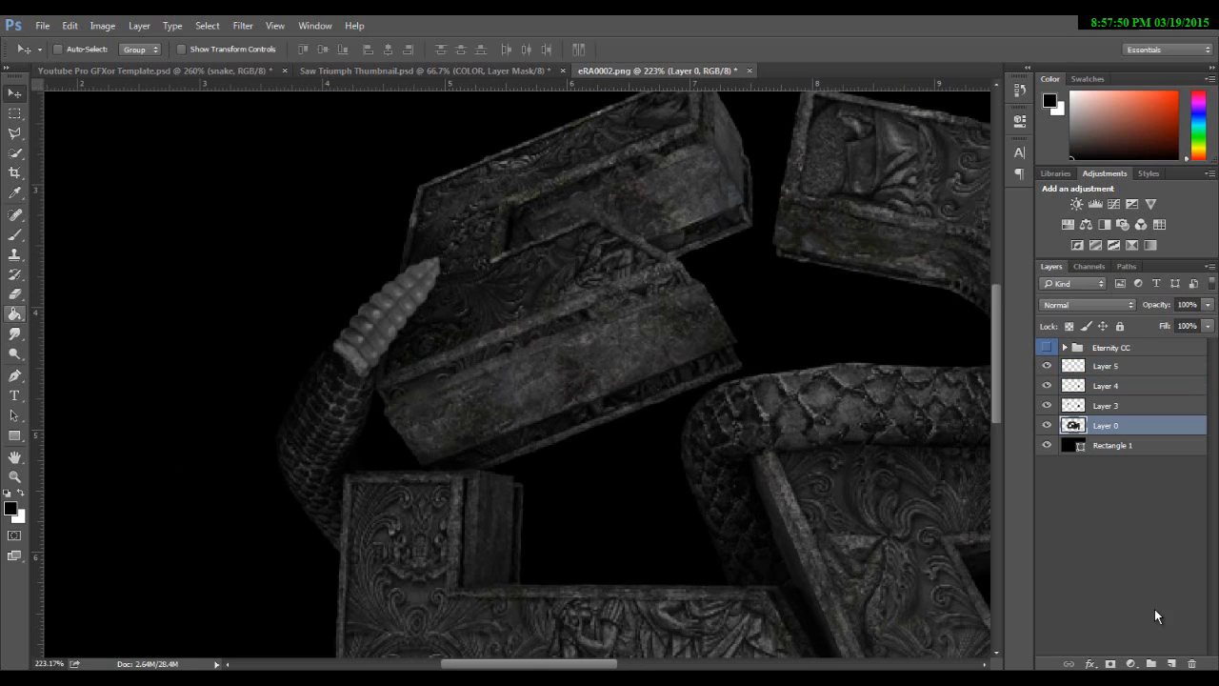
{"action": "key", "text": "bracketleft"}
{"action": "key", "text": "bracketleft"}
{"action": "key", "text": "bracketleft"}
{"action": "key", "text": "bracketleft"}
{"action": "key", "text": "bracketleft"}
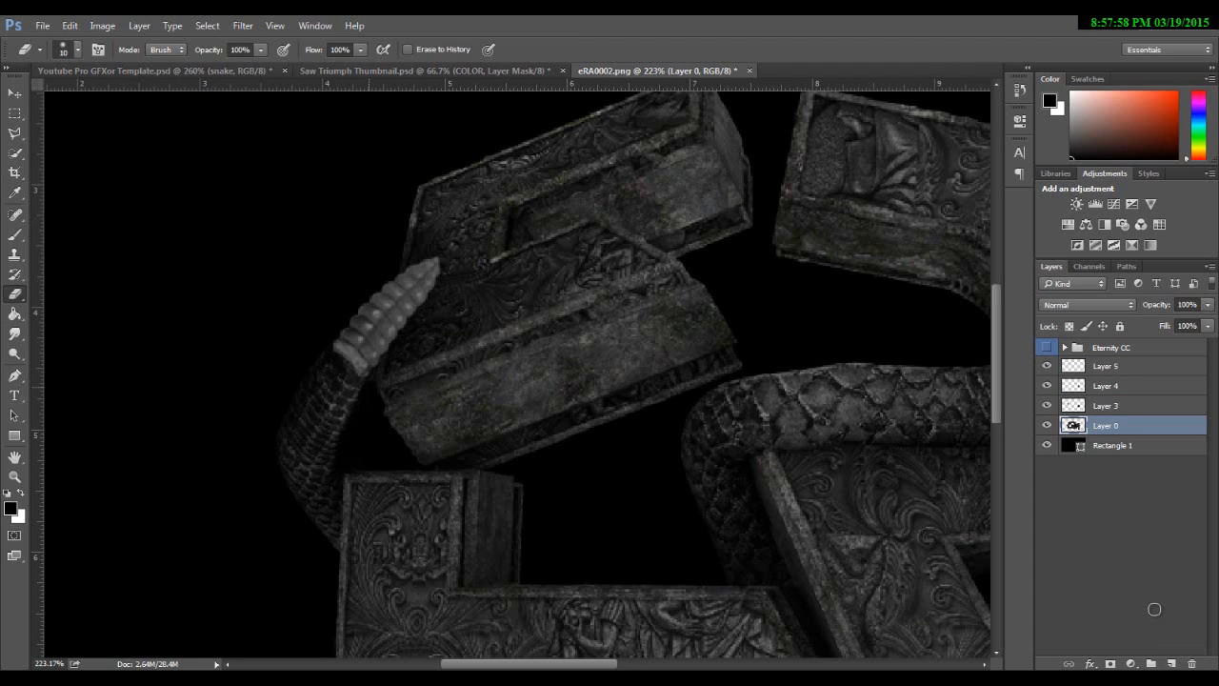
{"action": "key", "text": "ctrl+0"}
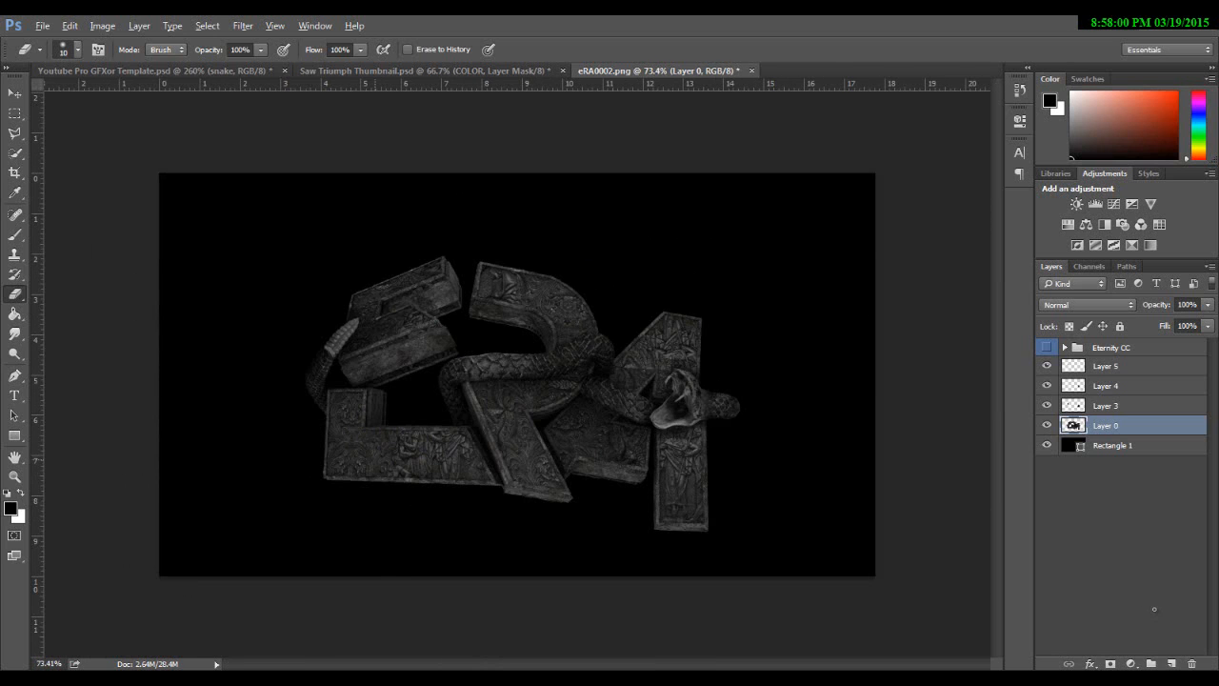
- Merge the lettering, shadow, snake head and rattle layers, Layer 0 through Layer 5, into a single layer
{"action": "key", "text": "v"}
{"action": "key", "text": "ctrl+plus"}
{"action": "key", "text": "ctrl+plus"}
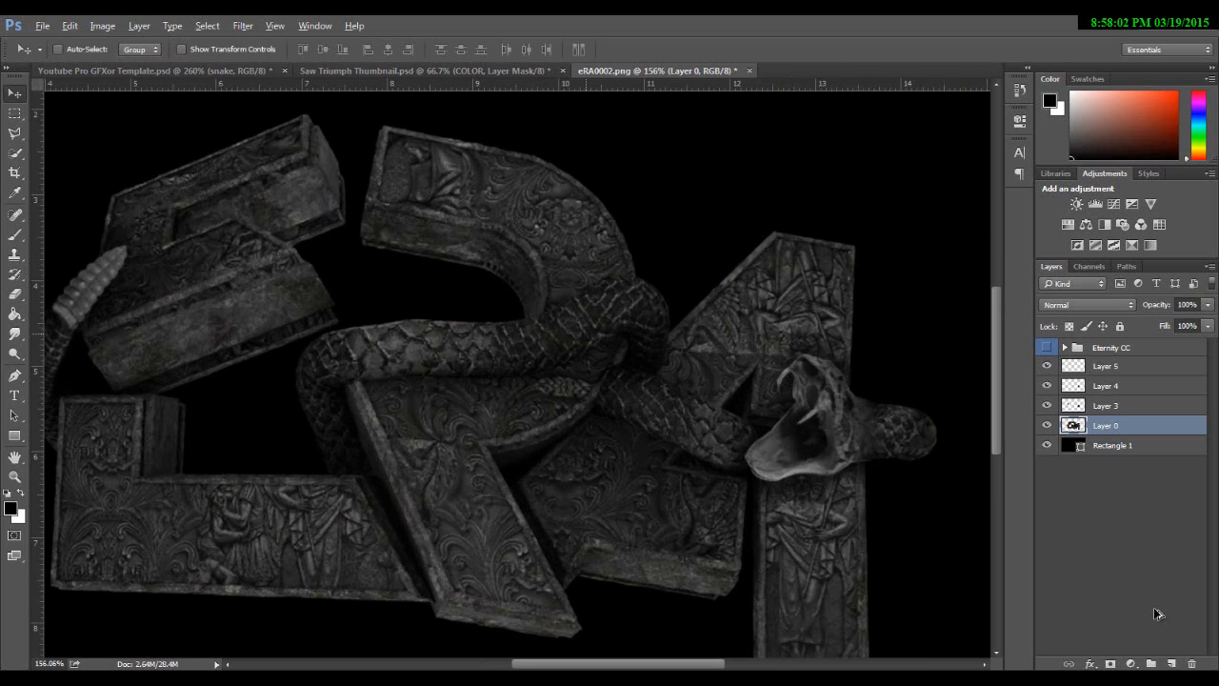
{"action": "key", "text": "ctrl+0"}
{"action": "left_click", "coordinate": [1104, 366], "text": "shift"}
{"action": "right_click", "coordinate": [1104, 367]}
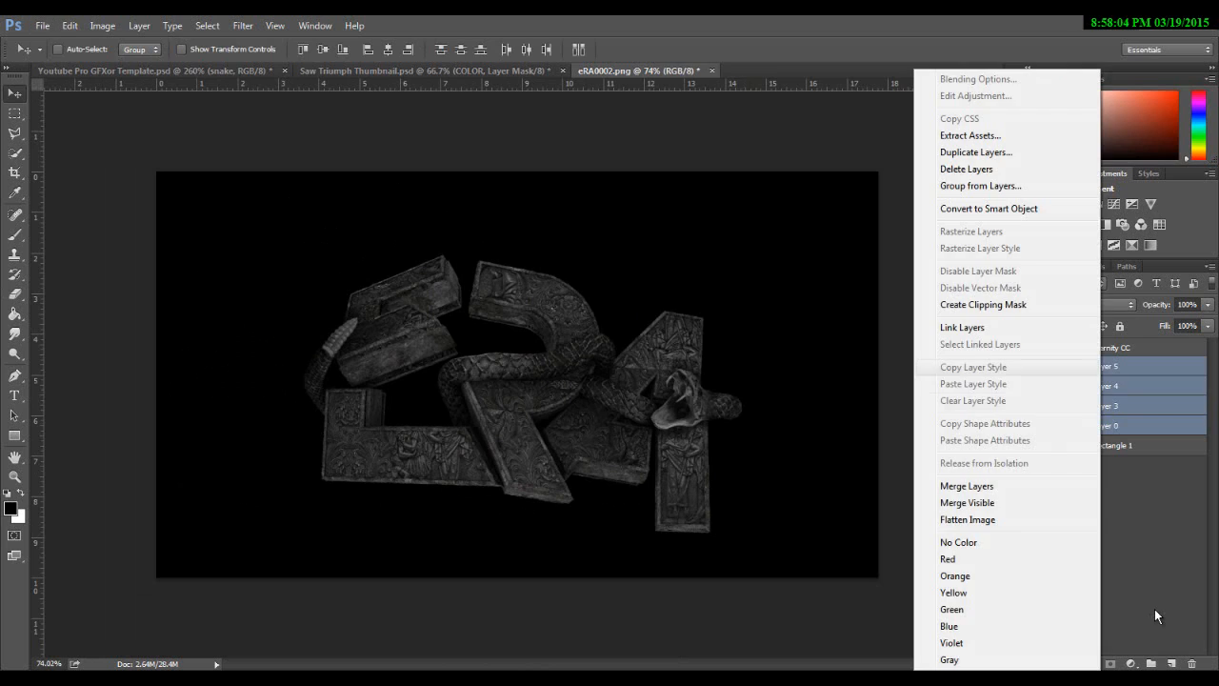
{"action": "left_click", "coordinate": [1005, 486]}
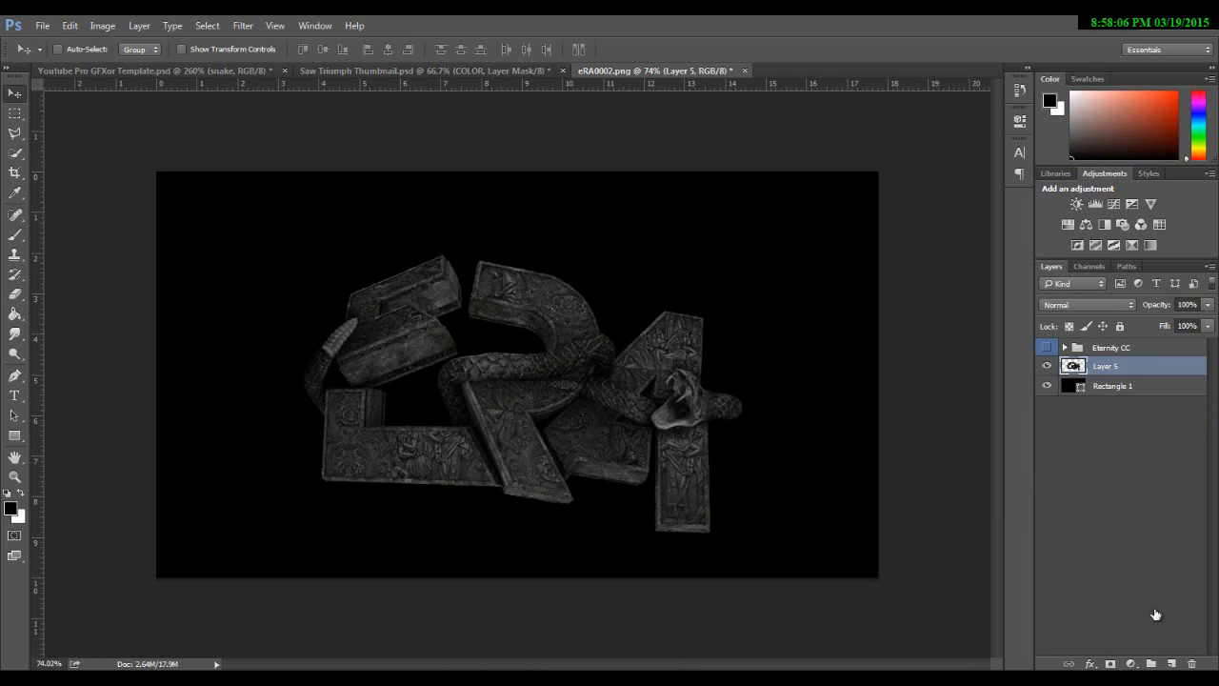
{"action": "key", "text": "ctrl+shift+a"}
{"action": "key", "text": "i"}
{"action": "key", "text": "ctrl+k"}
{"action": "key", "text": "Escape"}
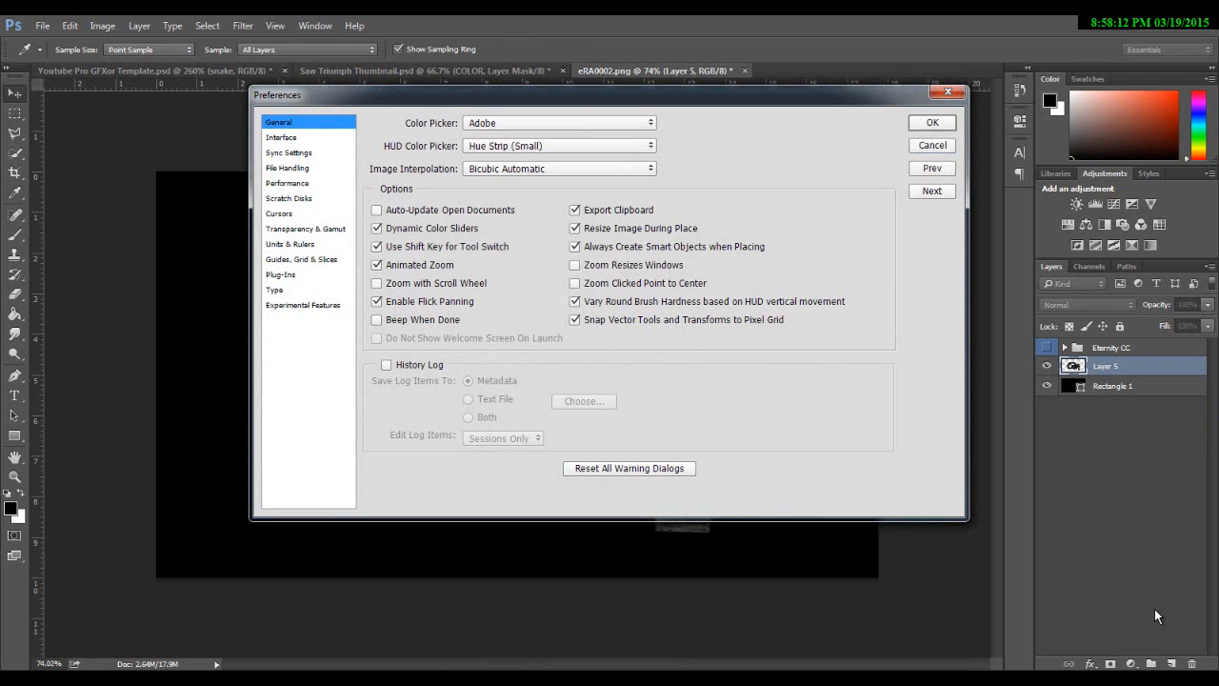
- Duplicate the merged layer and apply Glowing Edges to the copy with edge width 1, edge brightness 5 and smoothness 4
{"action": "key", "text": "v"}
{"action": "key", "text": "ctrl+j"}
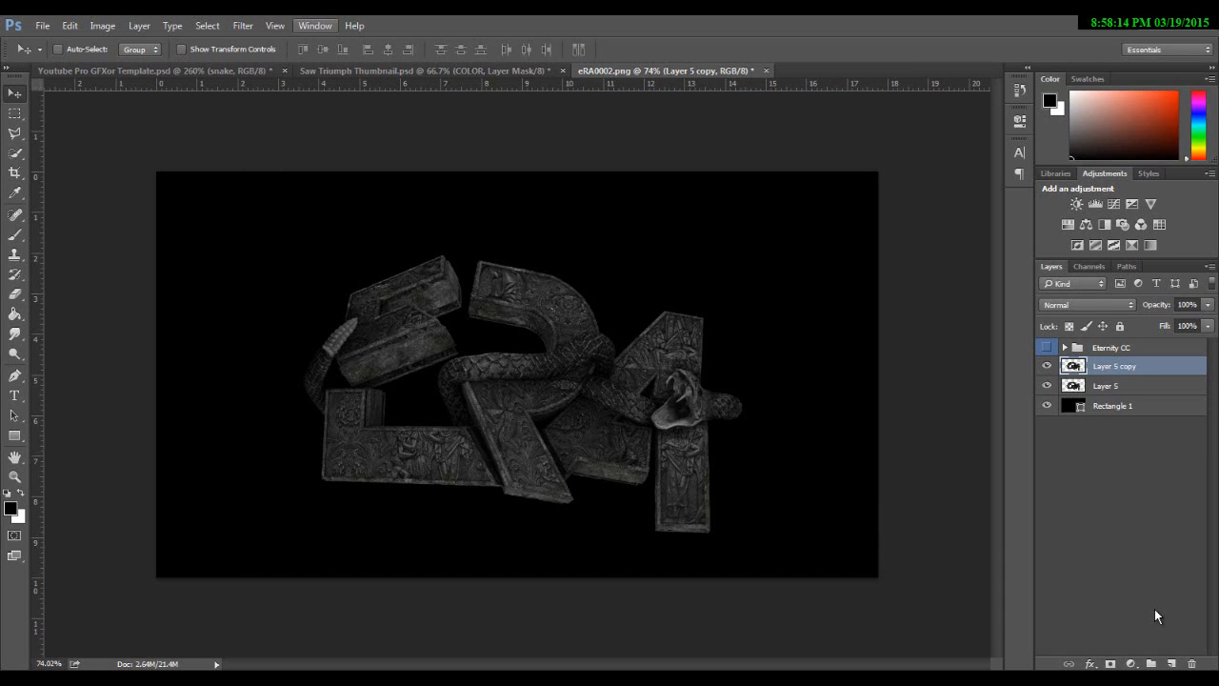
{"action": "key", "text": "alt+t"}
{"action": "key", "text": "Down"}
{"action": "key", "text": "Escape"}
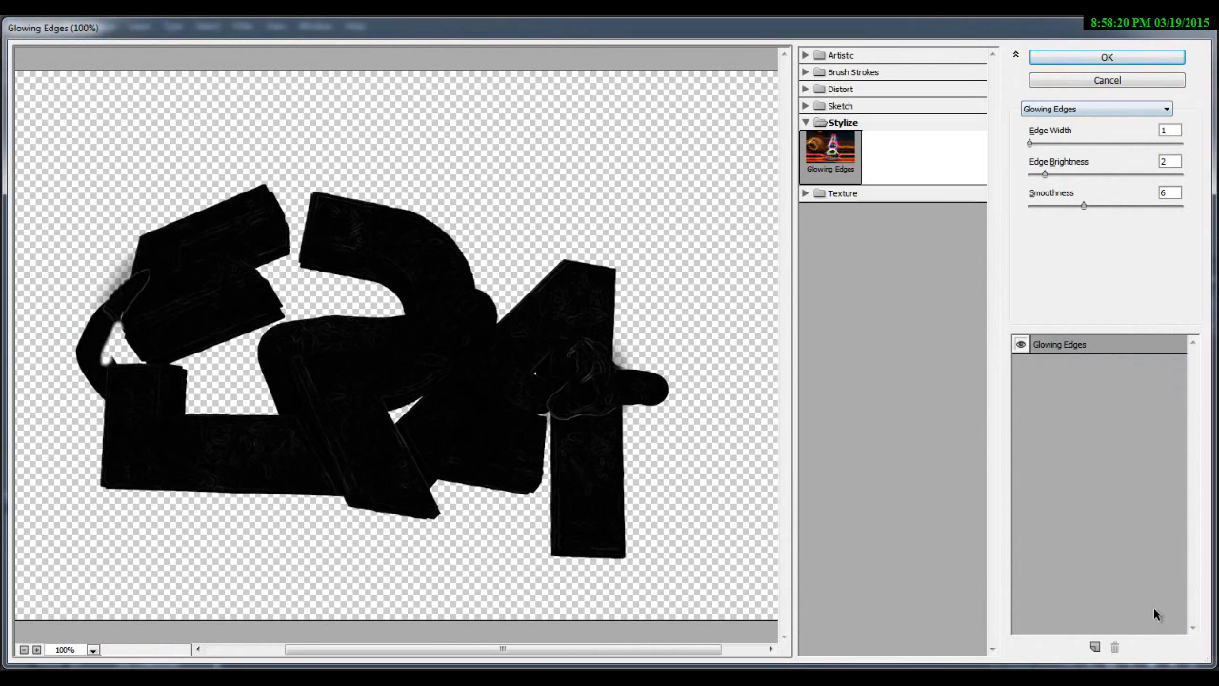
{"action": "key", "text": "Tab"}
{"action": "key", "text": "Tab"}
{"action": "key", "text": "Up"}
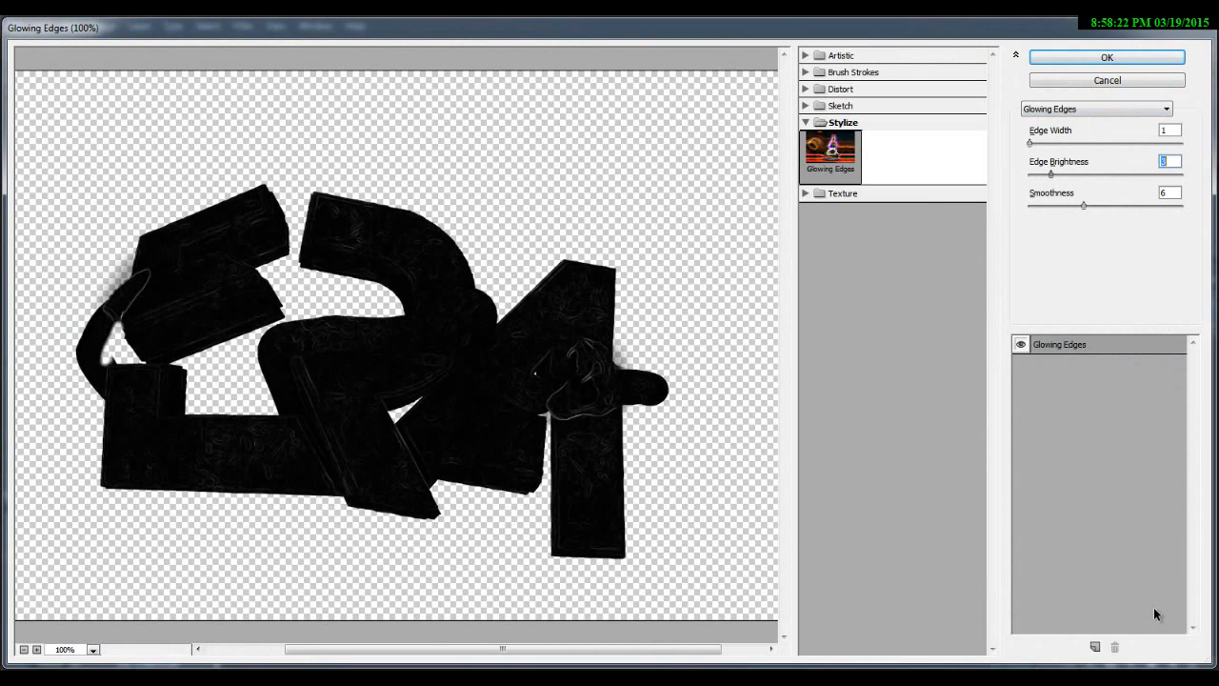
{"action": "key", "text": "Up"}
{"action": "key", "text": "Up"}
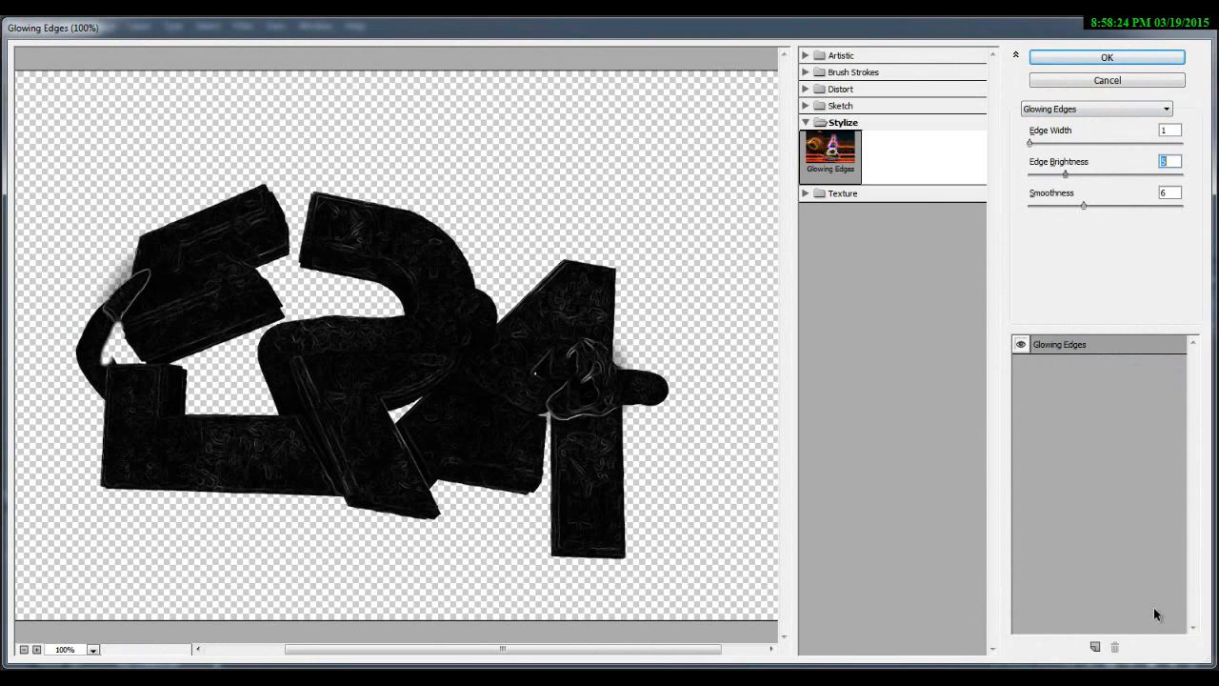
{"action": "key", "text": "Tab"}
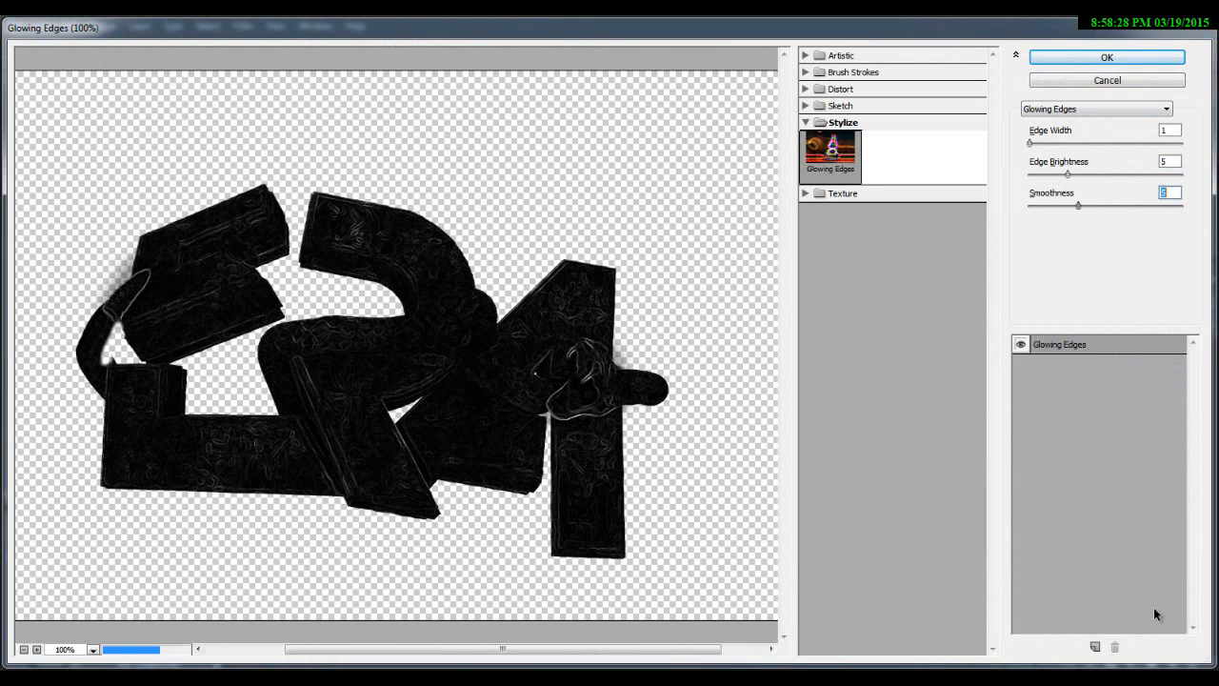
{"action": "key", "text": "Down"}
{"action": "key", "text": "Down"}
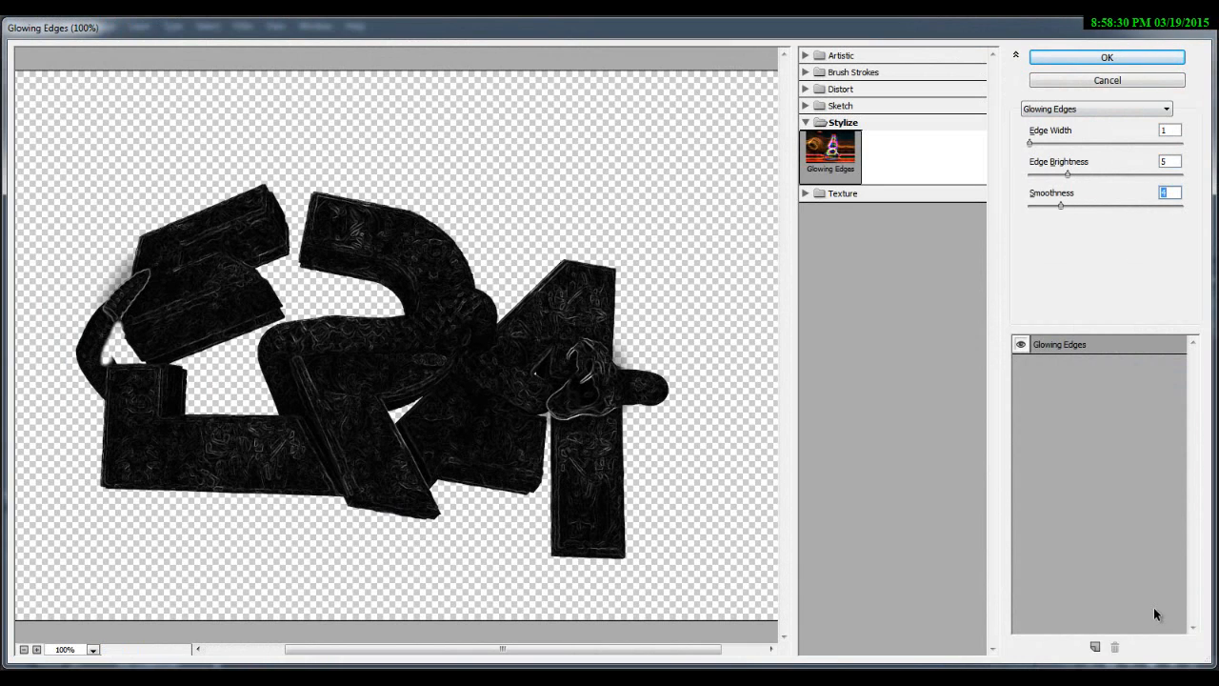
{"action": "key", "text": "Return"}
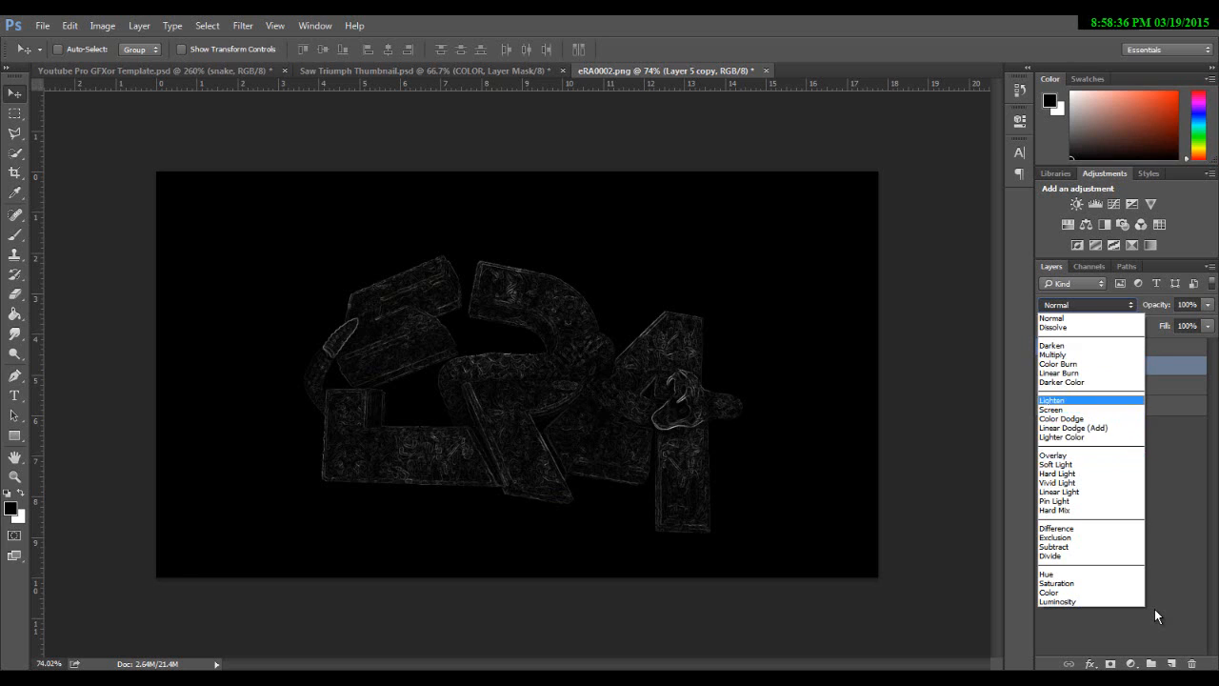
- Set the Glowing Edges copy to Soft Light blending at 8% opacity, and select it together with the original layer beneath
{"action": "left_click", "coordinate": [1053, 400]}
{"action": "left_click", "coordinate": [1085, 304]}
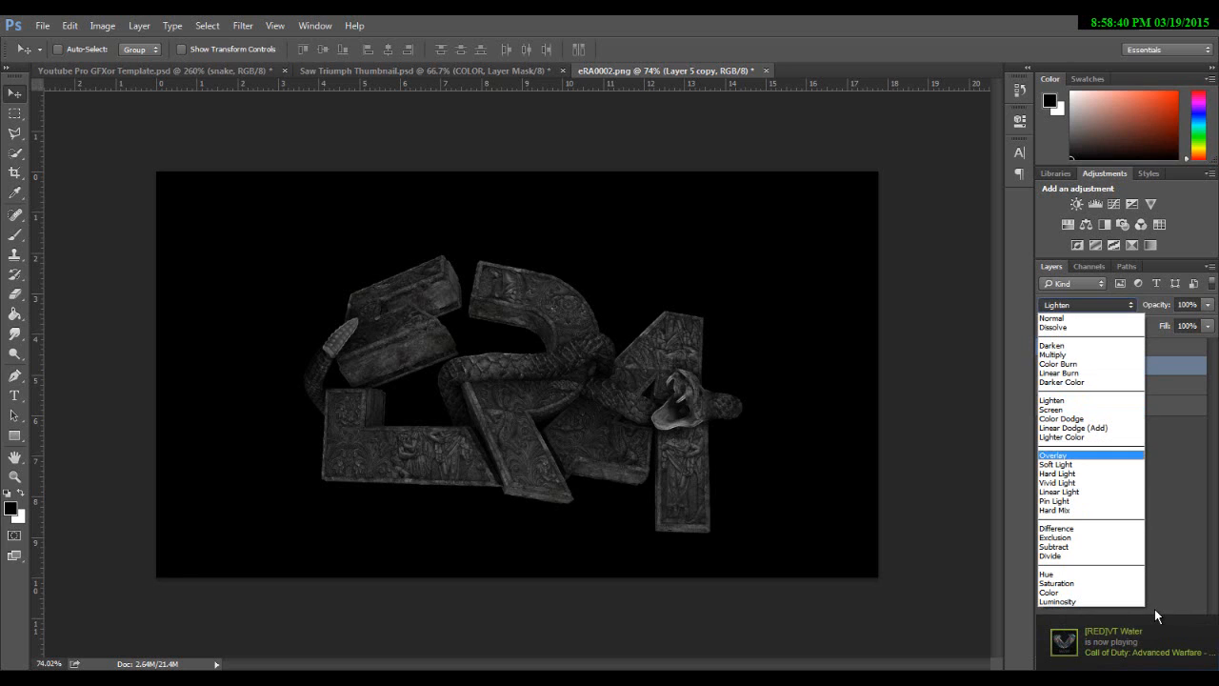
{"action": "left_click", "coordinate": [1055, 464]}
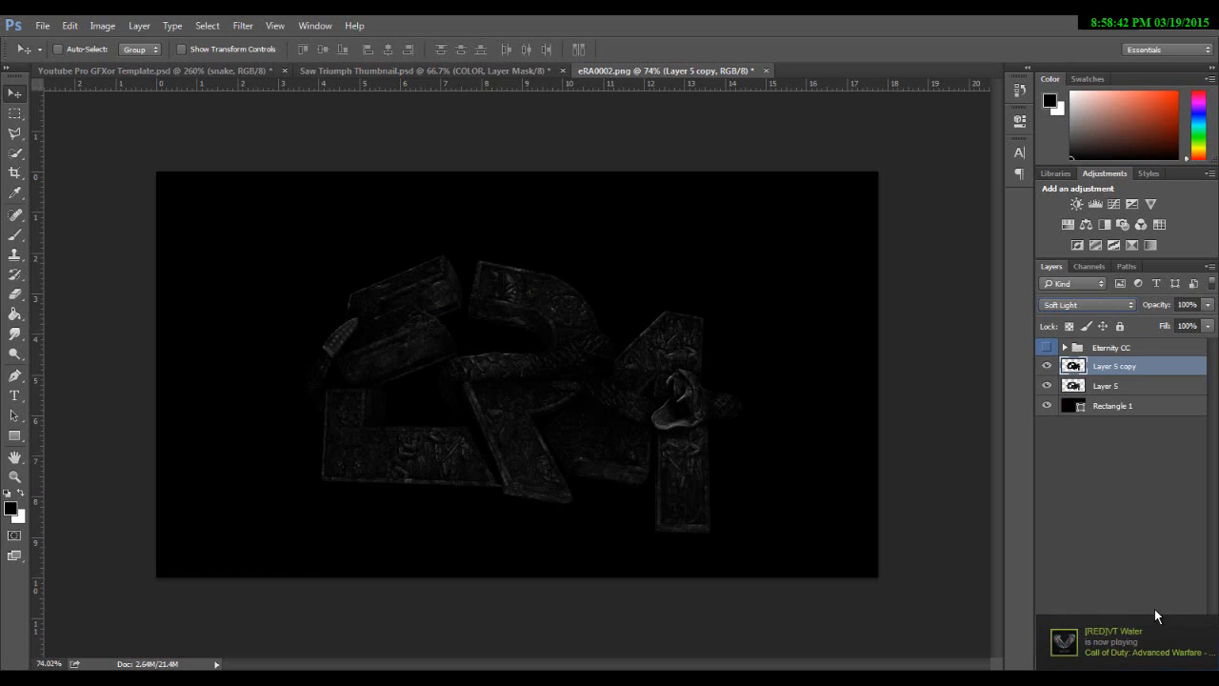
{"action": "left_click", "coordinate": [1208, 304]}
{"action": "left_click_drag", "start_coordinate": [1208, 322], "coordinate": [1135, 322]}
{"action": "left_click", "coordinate": [1106, 385], "text": "ctrl"}
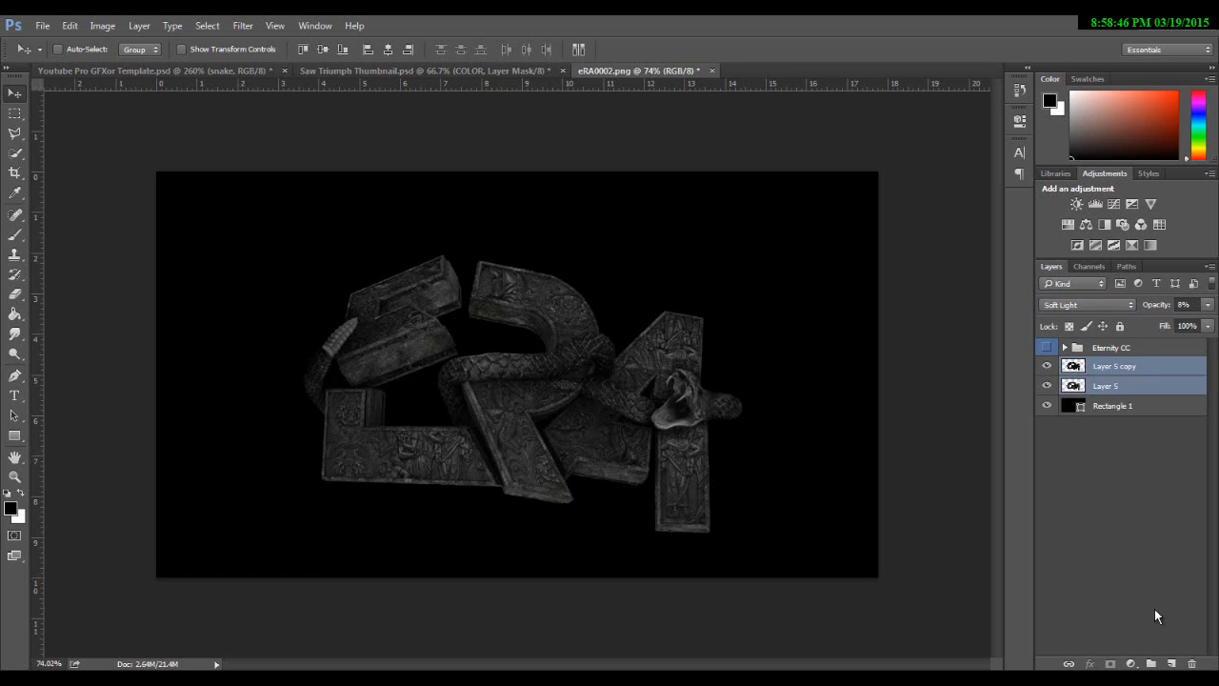
- Merge the two selected artwork layers and apply High Pass with a 10.0-pixel radius to a duplicate of the result
{"action": "right_click", "coordinate": [1106, 386]}
{"action": "left_click", "coordinate": [990, 487]}
{"action": "key", "text": "ctrl+j"}
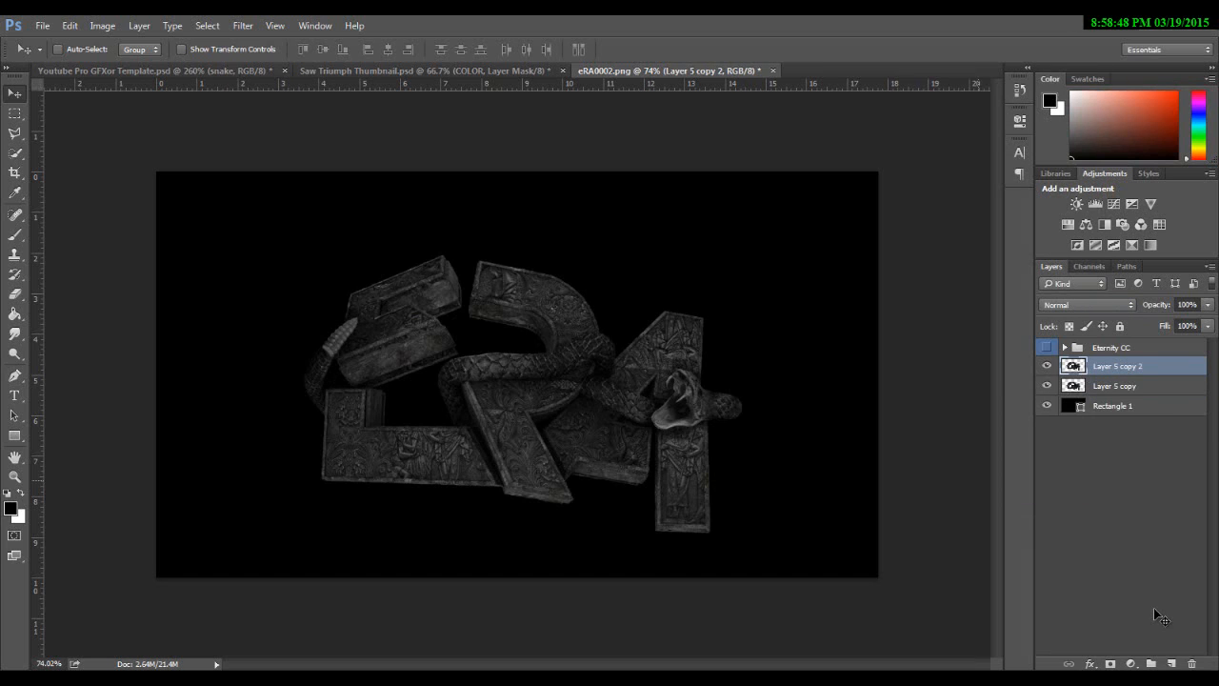
{"action": "left_click", "coordinate": [243, 26]}
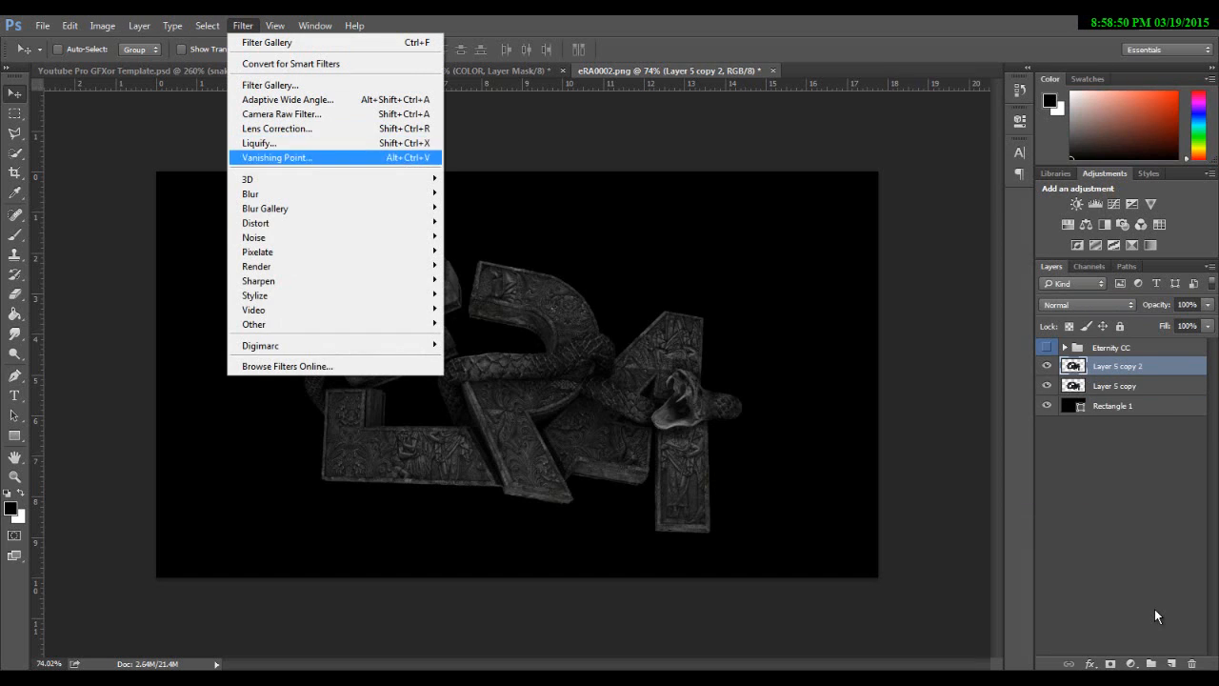
{"action": "mouse_move", "coordinate": [315, 324]}
{"action": "left_click", "coordinate": [477, 339]}
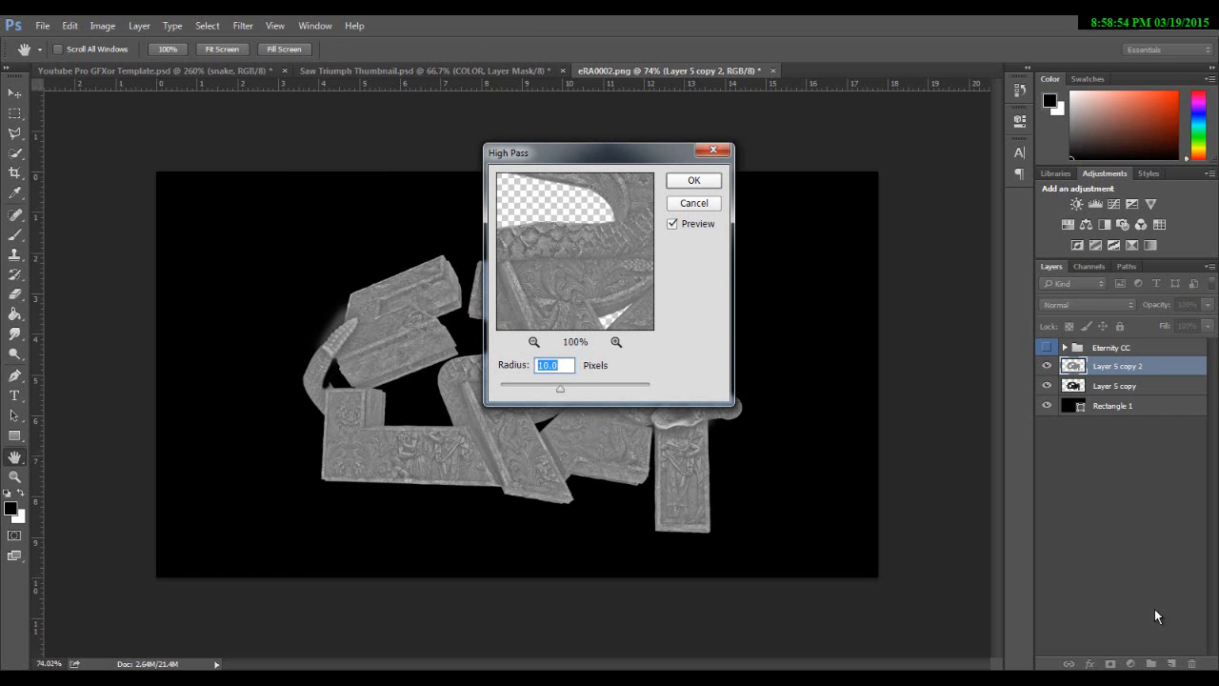
{"action": "key", "text": "Return"}
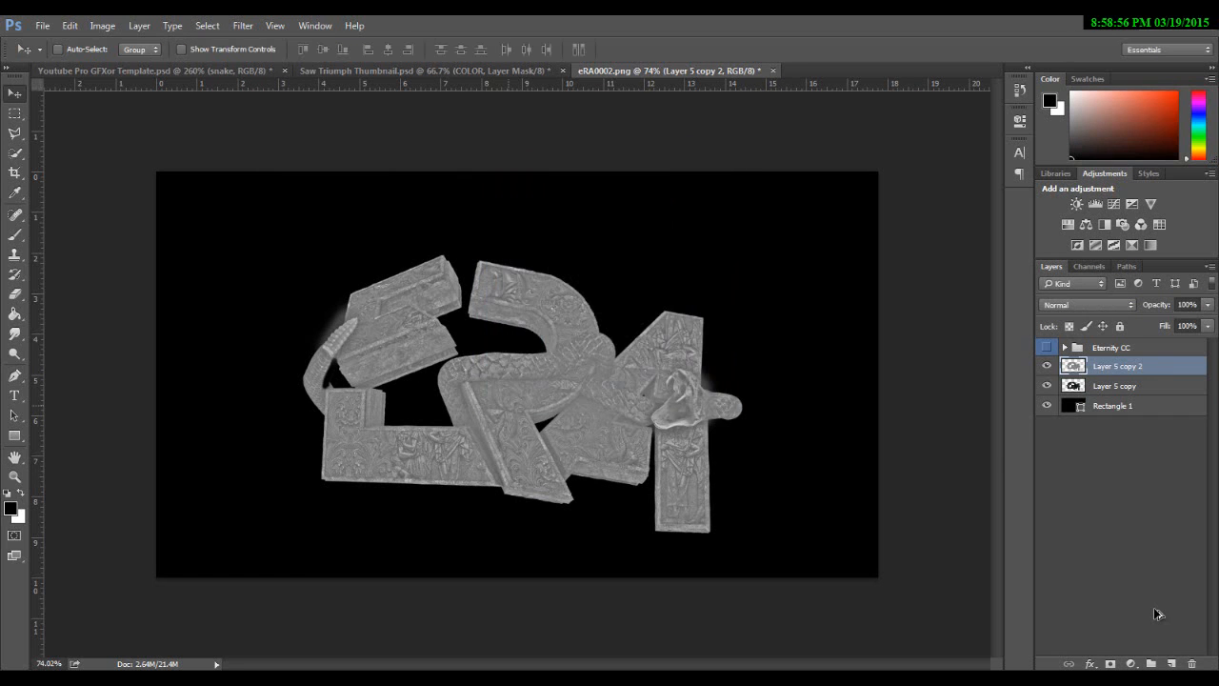
- Set the High Pass copy to Overlay blending at 48% opacity and merge it with the artwork layer beneath
{"action": "scroll", "coordinate": [515, 389], "scroll_direction": "up", "scroll_amount": 3, "text": "alt"}
{"action": "left_click", "coordinate": [1087, 305]}
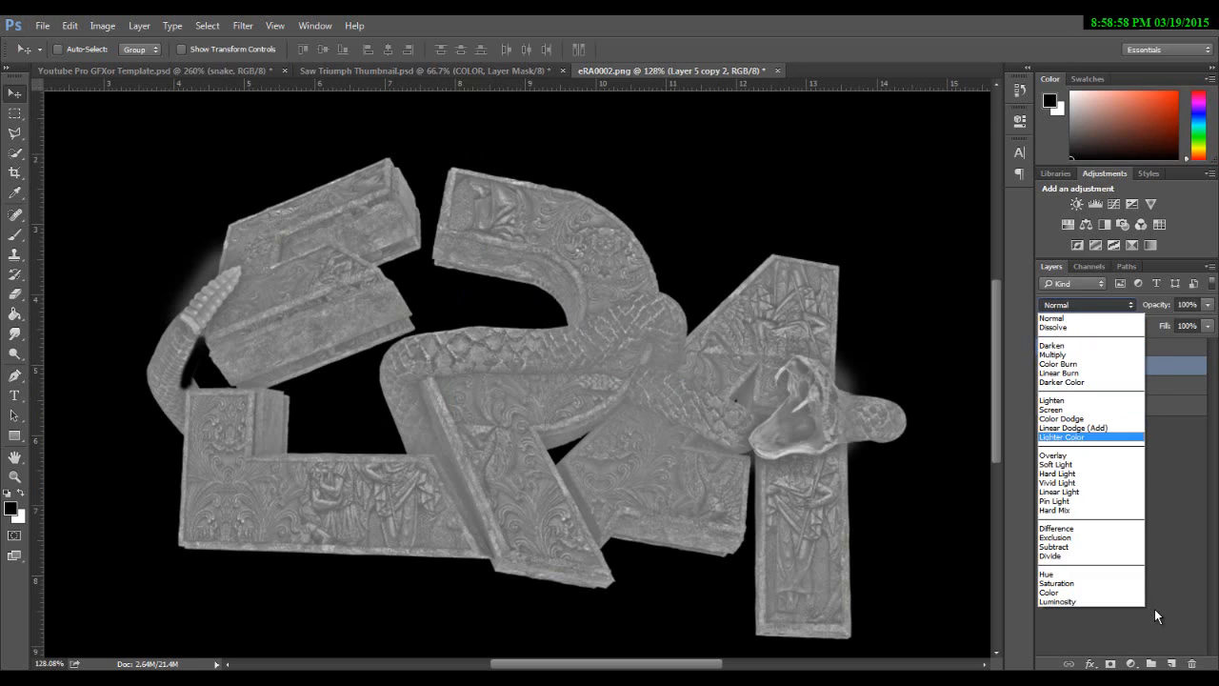
{"action": "left_click", "coordinate": [1071, 455]}
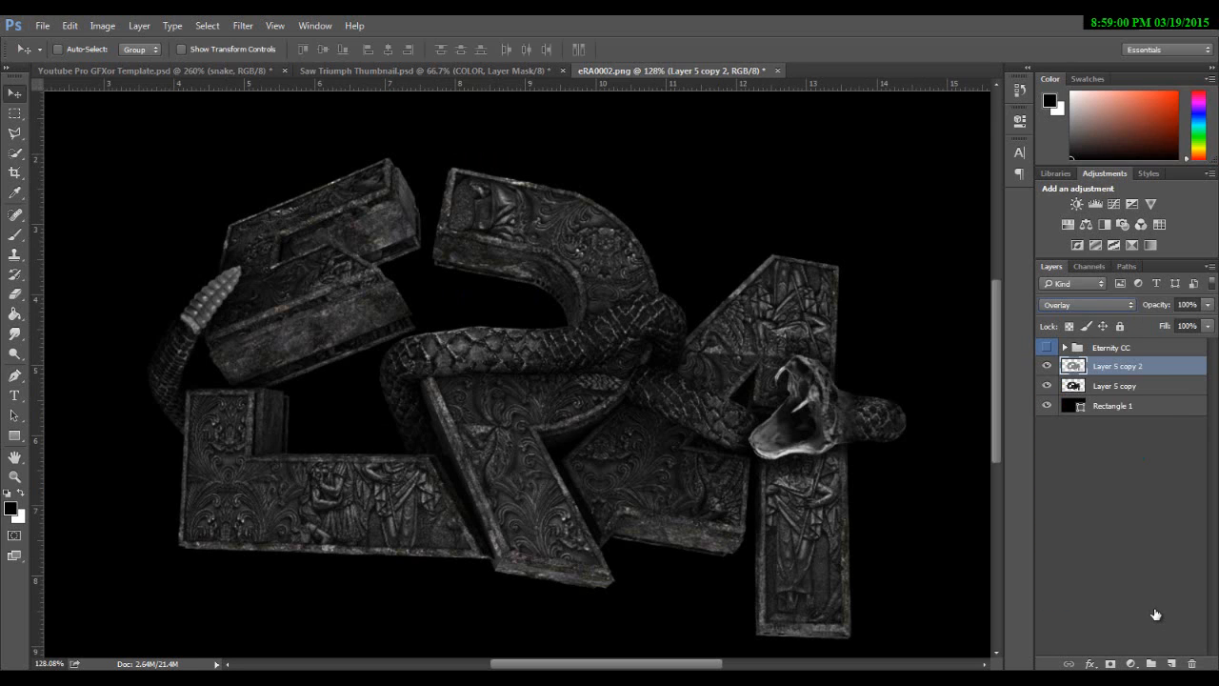
{"action": "left_click_drag", "start_coordinate": [1156, 305], "coordinate": [1122, 305]}
{"action": "left_click", "coordinate": [1114, 386], "text": "shift"}
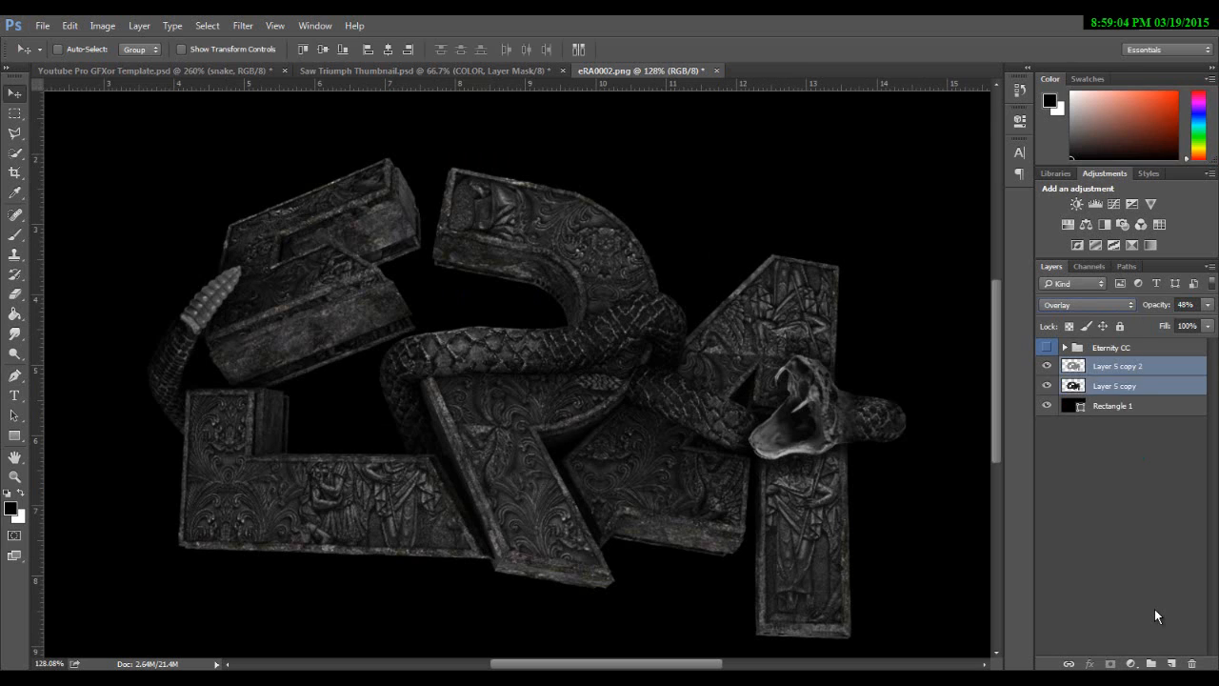
{"action": "right_click", "coordinate": [1135, 375]}
{"action": "left_click", "coordinate": [1038, 485]}
- Apply the Sharpen filter to the merged artwork layer and set its blending mode to Dissolve
{"action": "left_click", "coordinate": [243, 24]}
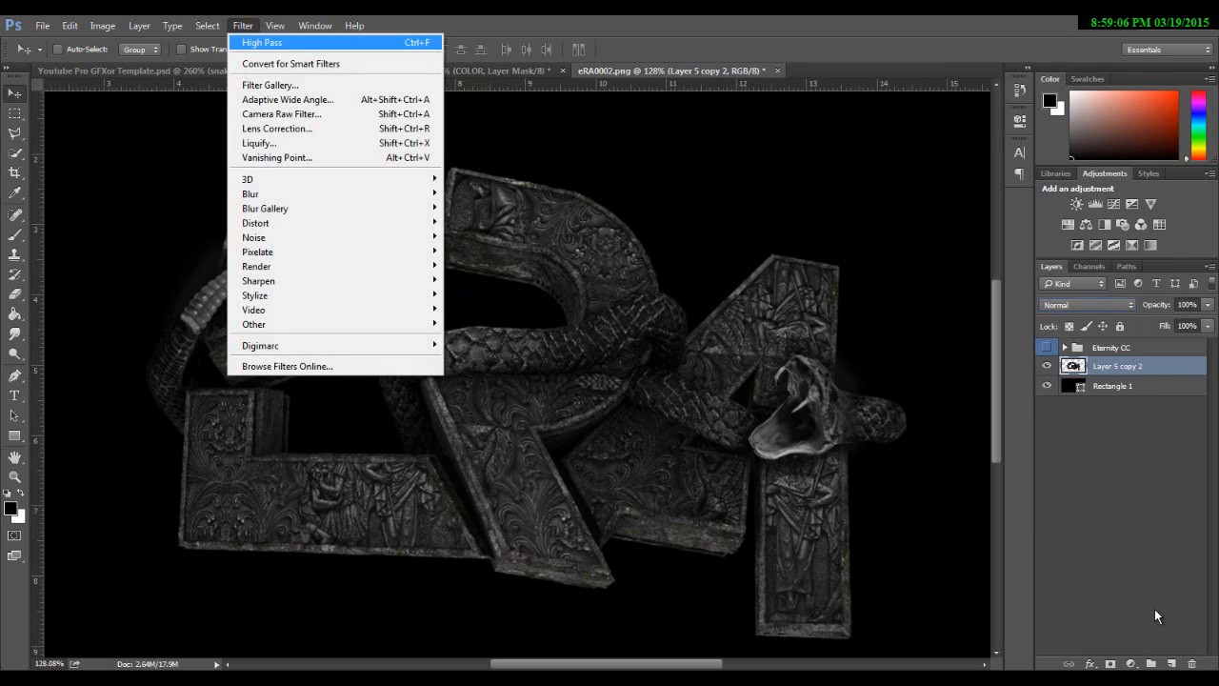
{"action": "mouse_move", "coordinate": [285, 281]}
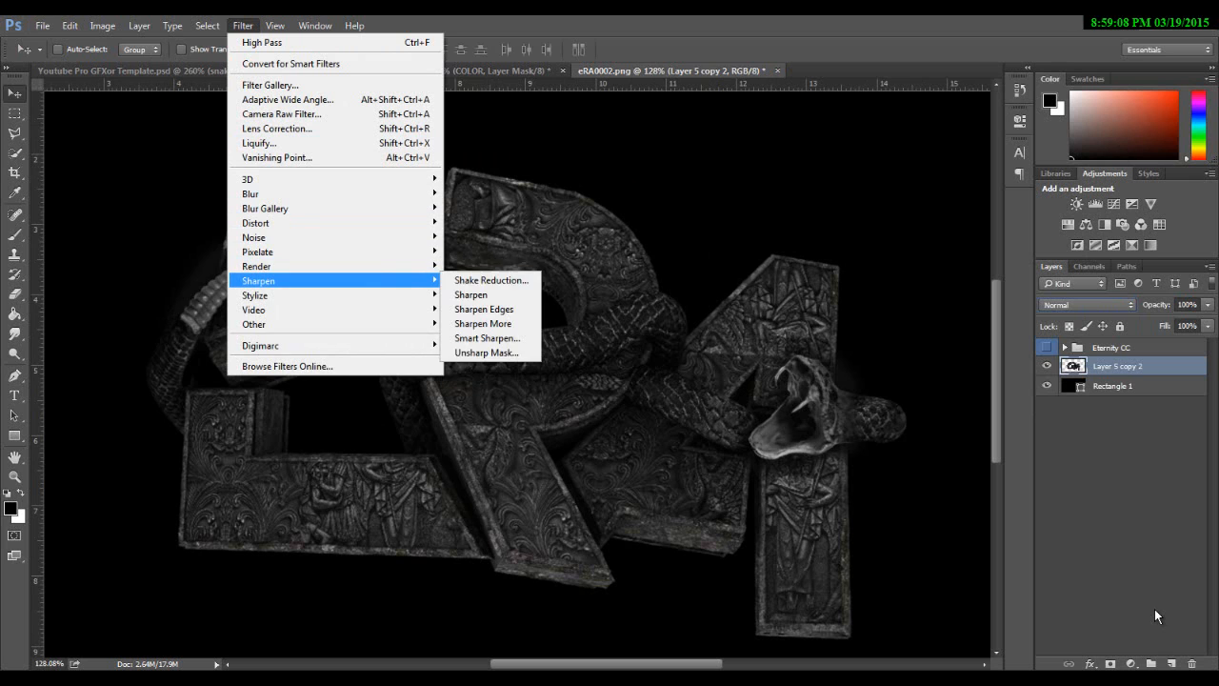
{"action": "left_click", "coordinate": [470, 294]}
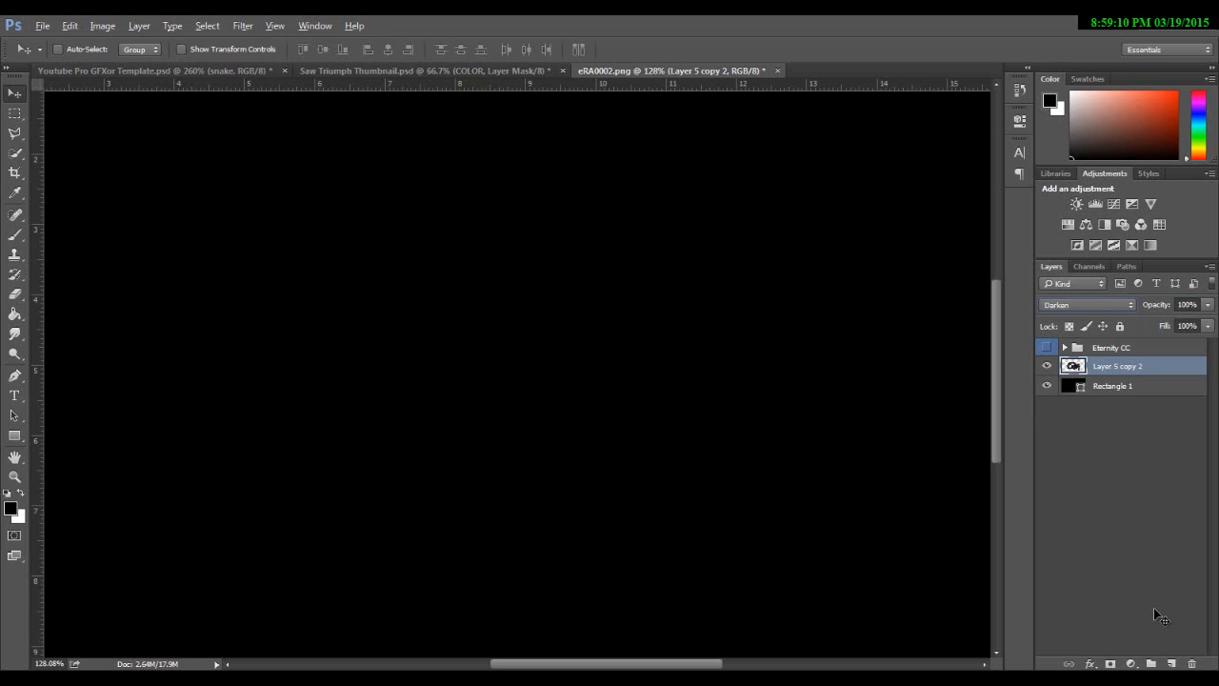
{"action": "key", "text": "ctrl+0"}
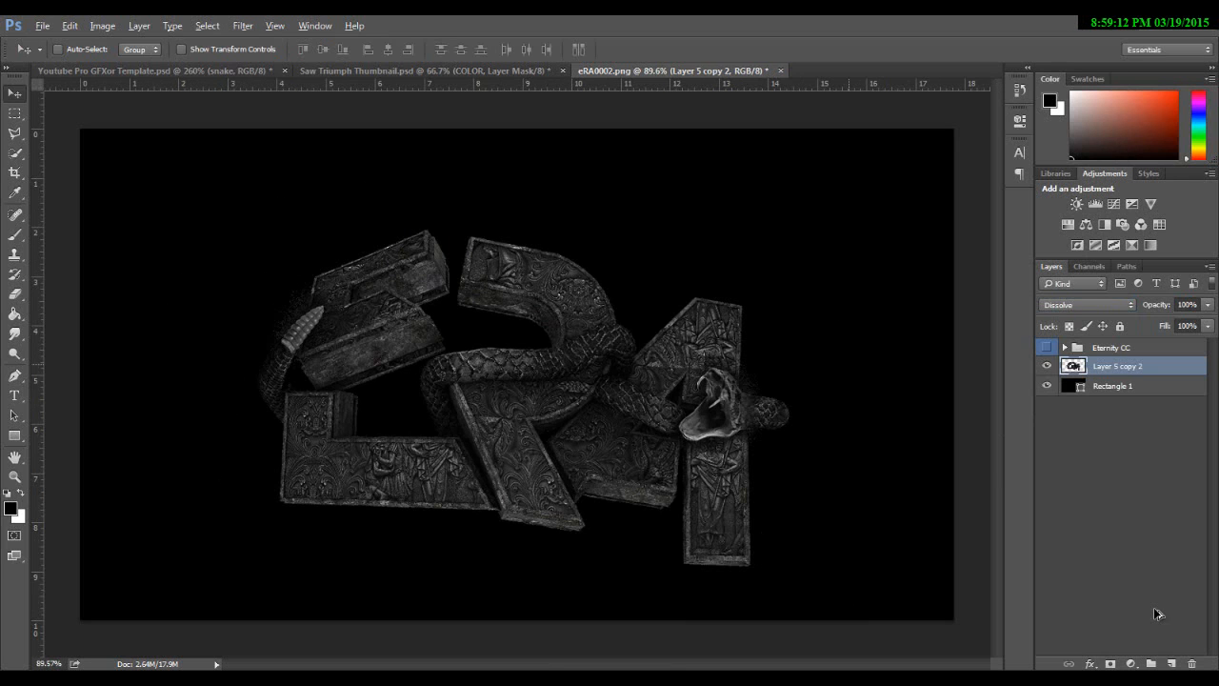
- Show the Eternity CC group, hiding its two Lando Light layers and the lowest Lando adjustment layer inside it
{"action": "left_click", "coordinate": [1047, 346]}
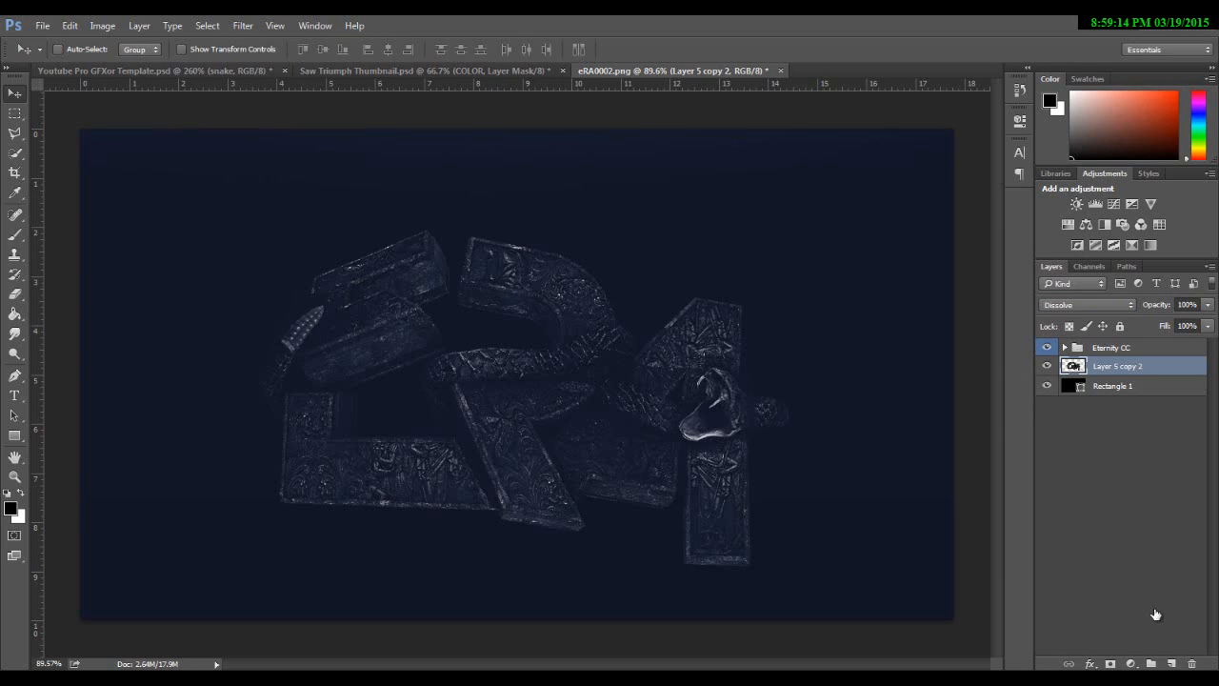
{"action": "left_click", "coordinate": [1065, 347]}
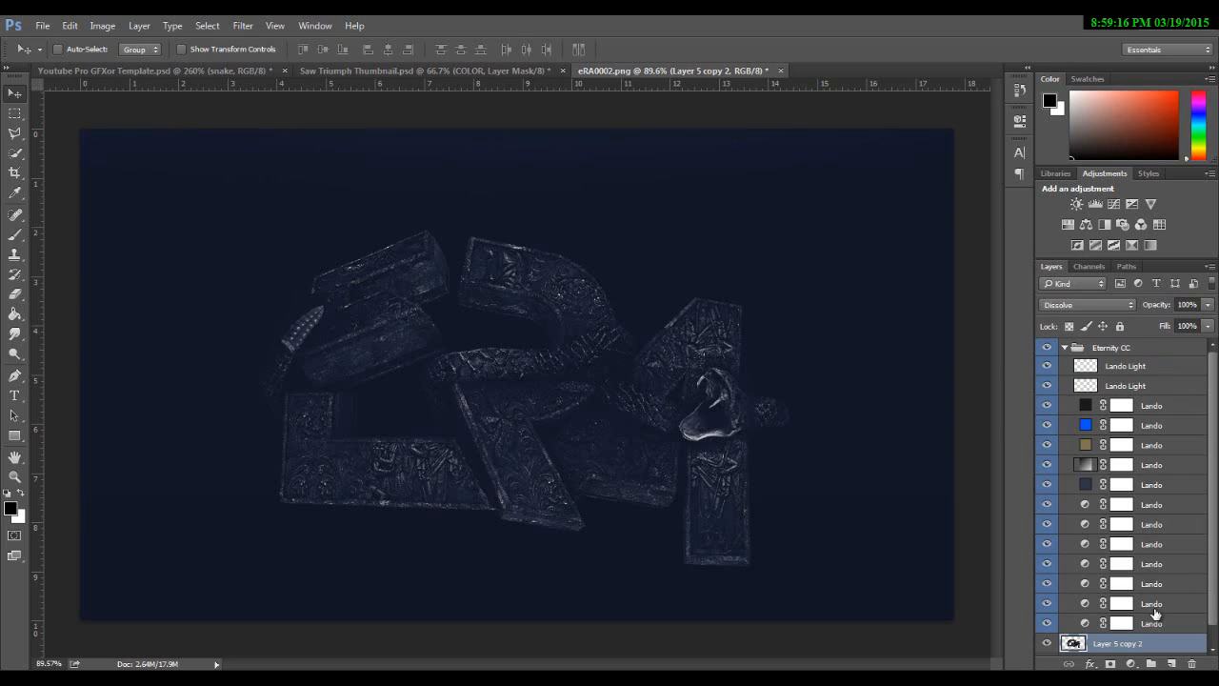
{"action": "left_click", "coordinate": [1046, 384]}
{"action": "scroll", "coordinate": [1155, 612], "scroll_direction": "down", "scroll_amount": 1}
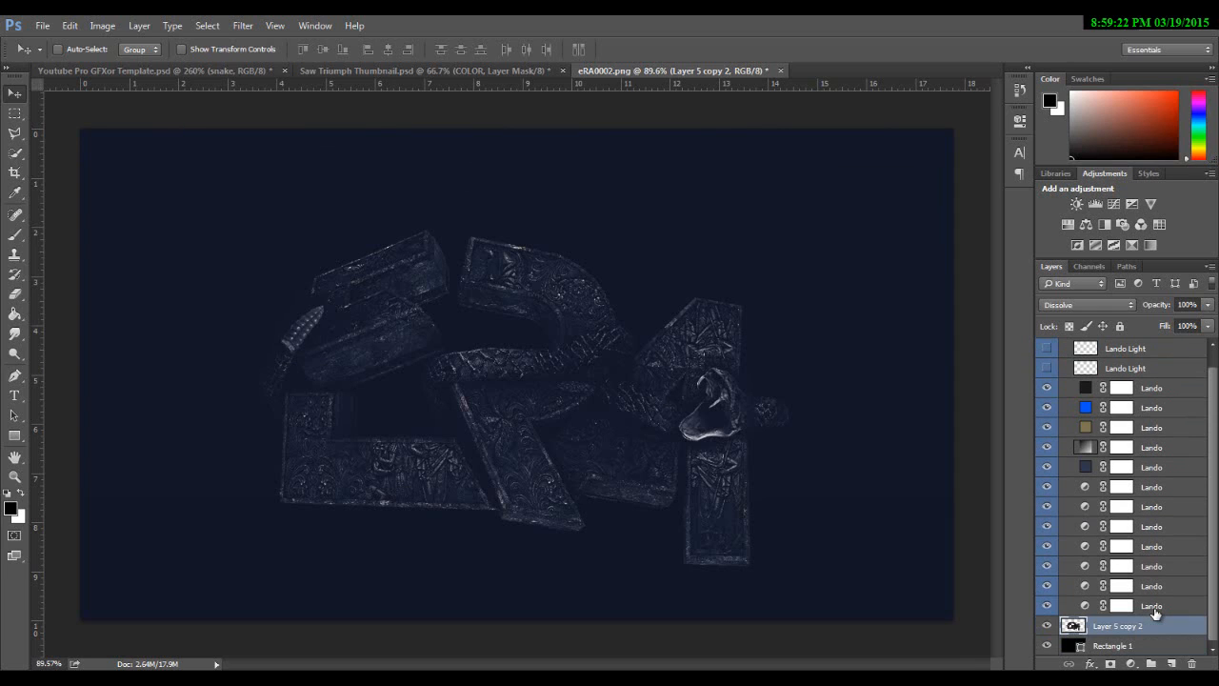
{"action": "left_click", "coordinate": [1047, 605]}
{"action": "left_click", "coordinate": [1046, 586]}
{"action": "left_click", "coordinate": [1047, 606]}
{"action": "scroll", "coordinate": [1155, 612], "scroll_direction": "up", "scroll_amount": 1}
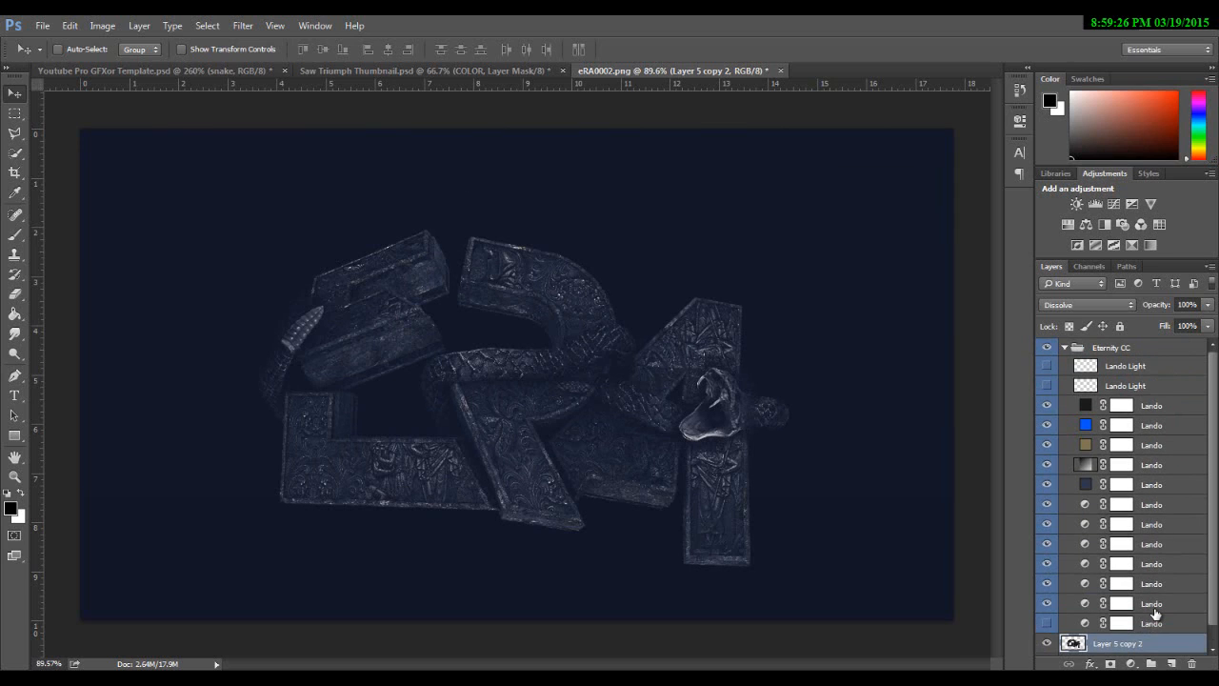
{"action": "left_click", "coordinate": [1065, 347]}
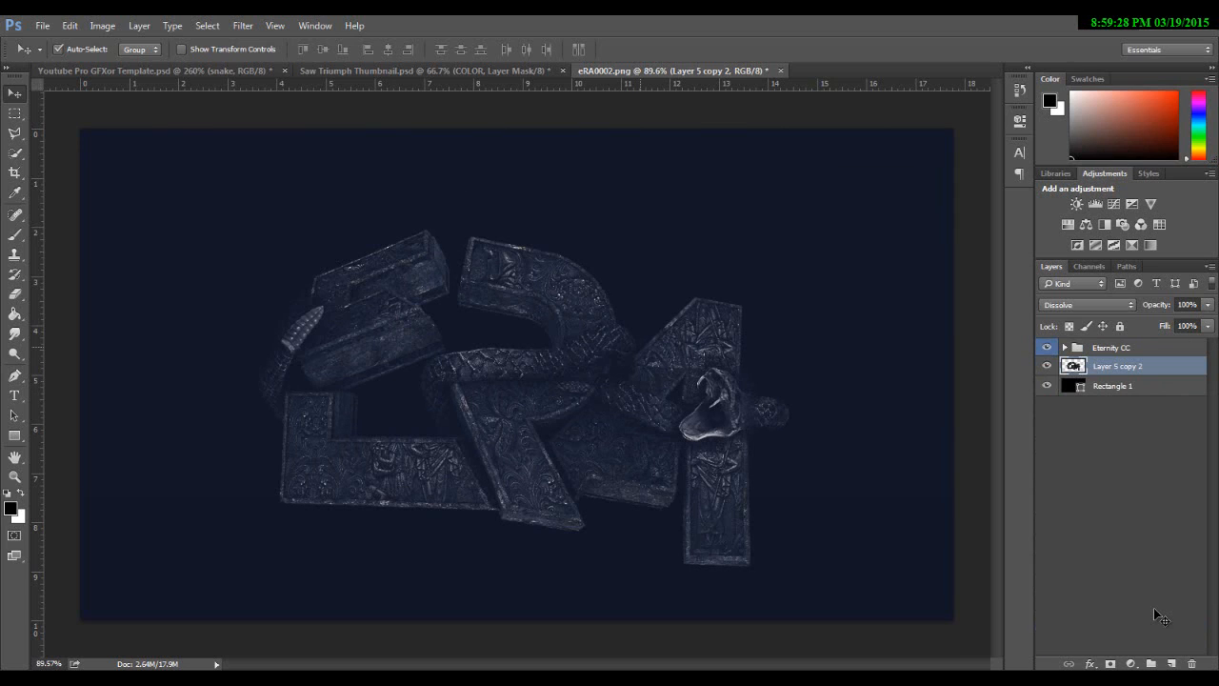
- Rotate the merged ERA and snake artwork a few degrees counter-clockwise on the canvas
{"action": "key", "text": "ctrl+t"}
{"action": "left_click_drag", "start_coordinate": [606, 181], "coordinate": [583, 177]}
{"action": "key", "text": "Return"}
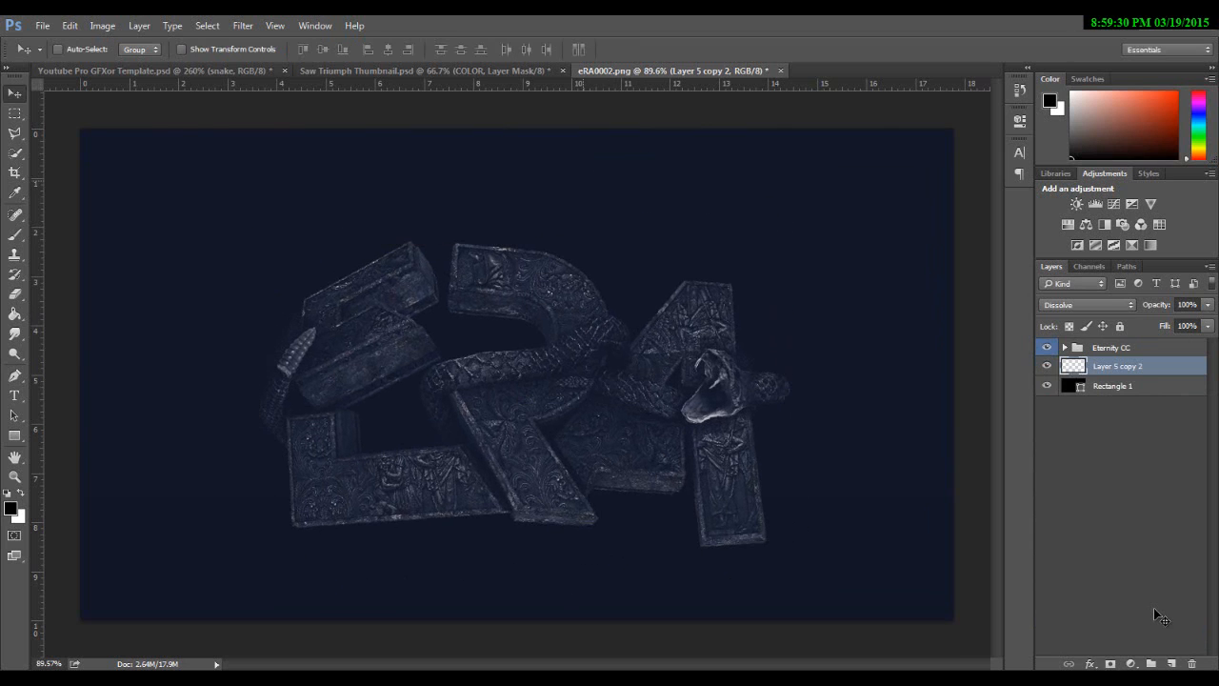
- Examine the rotated, color-graded ERA artwork both close up and as a whole composition
{"action": "scroll", "coordinate": [1155, 611], "scroll_direction": "up", "scroll_amount": 8, "text": "alt"}
{"action": "scroll", "coordinate": [1155, 610], "scroll_direction": "down", "scroll_amount": 9, "text": "alt"}
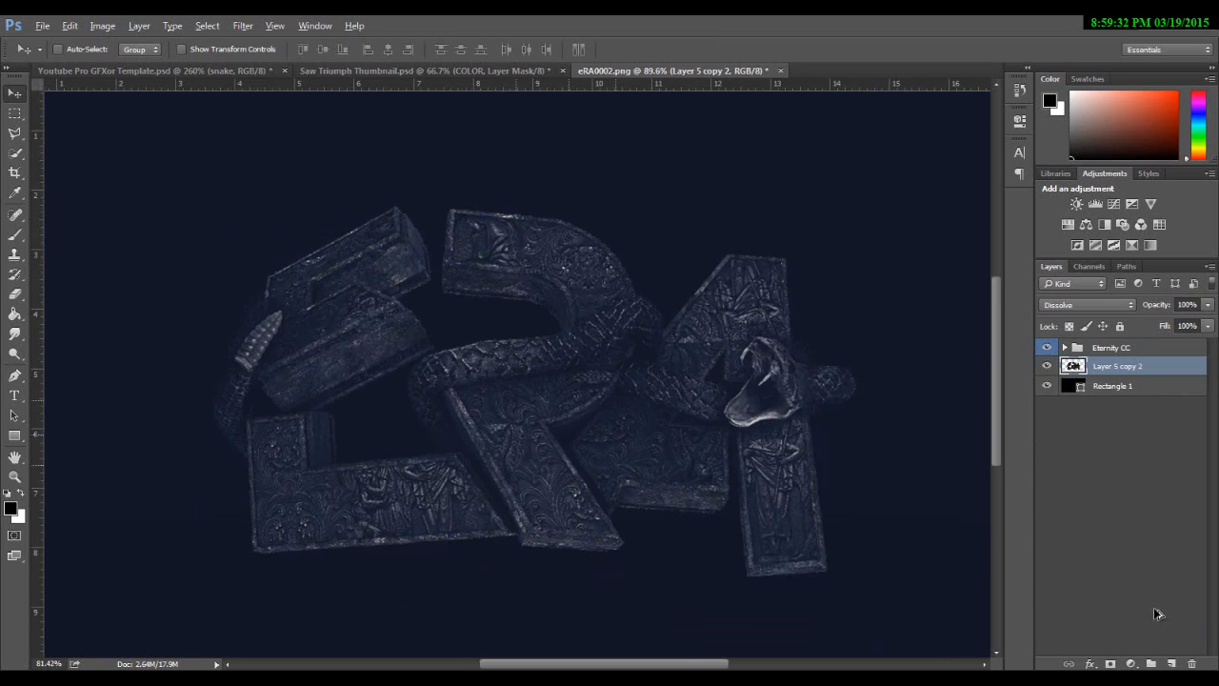
{"action": "scroll", "coordinate": [1155, 612], "scroll_direction": "down", "scroll_amount": 2, "text": "alt"}
{"action": "scroll", "coordinate": [1155, 612], "scroll_direction": "up", "scroll_amount": 6, "text": "alt"}
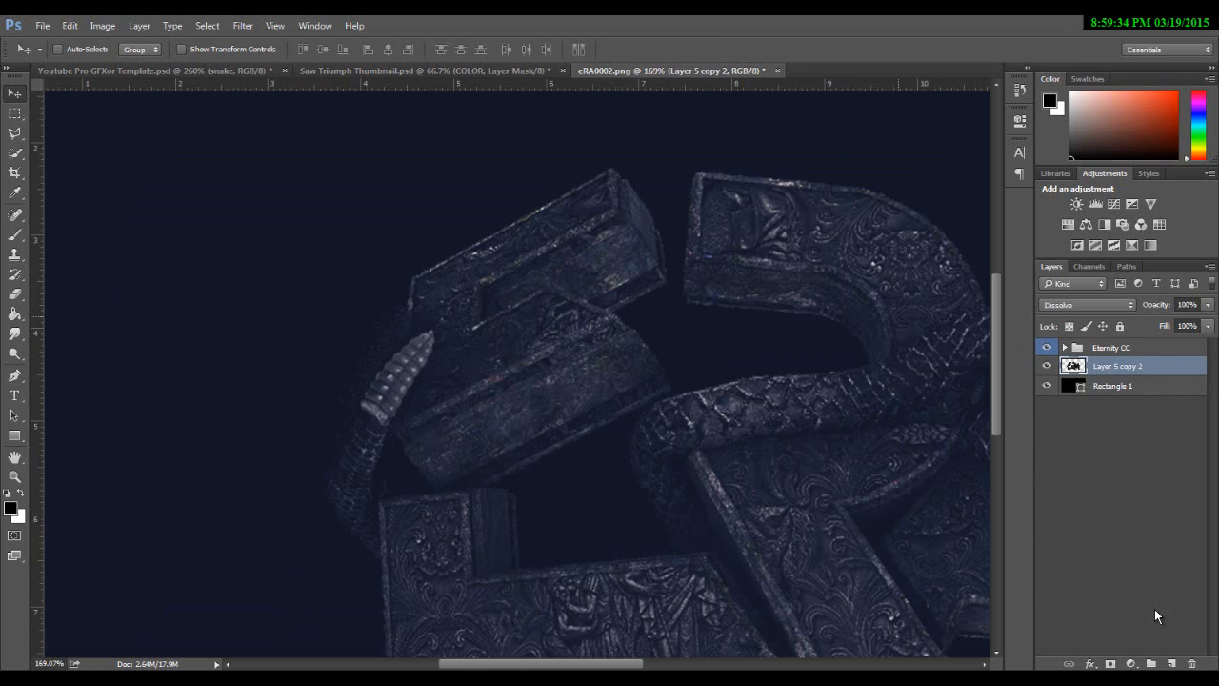
{"action": "key", "text": "e"}
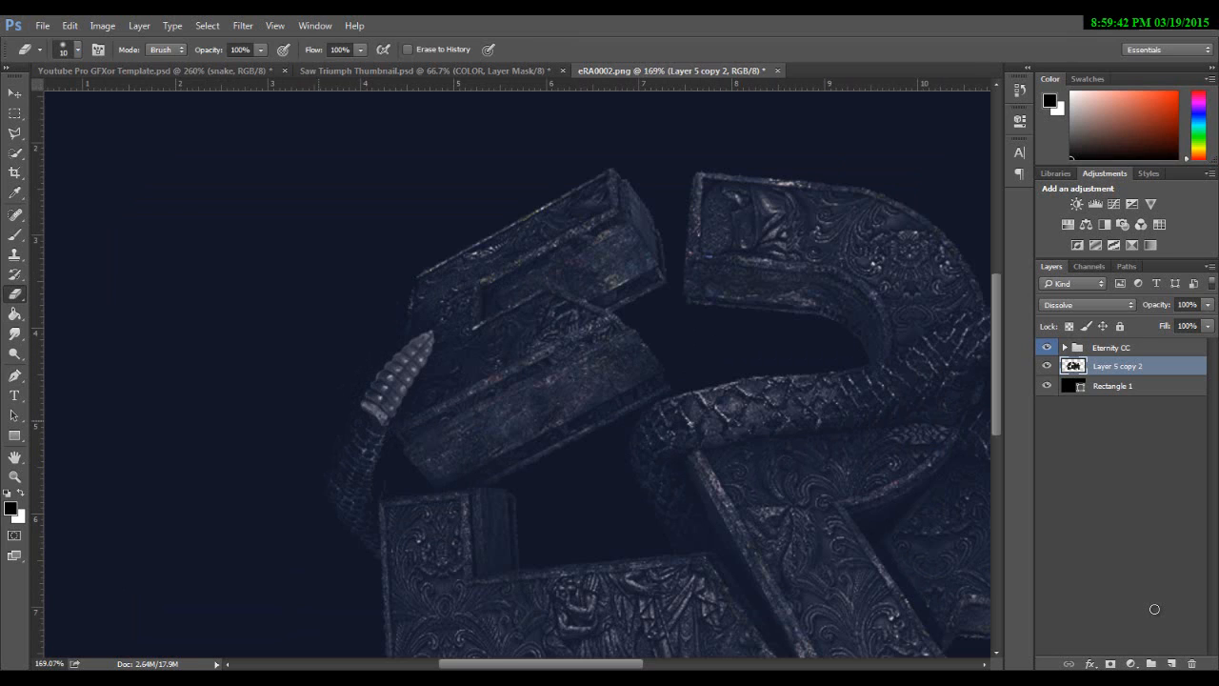
{"action": "key", "text": "ctrl+0"}
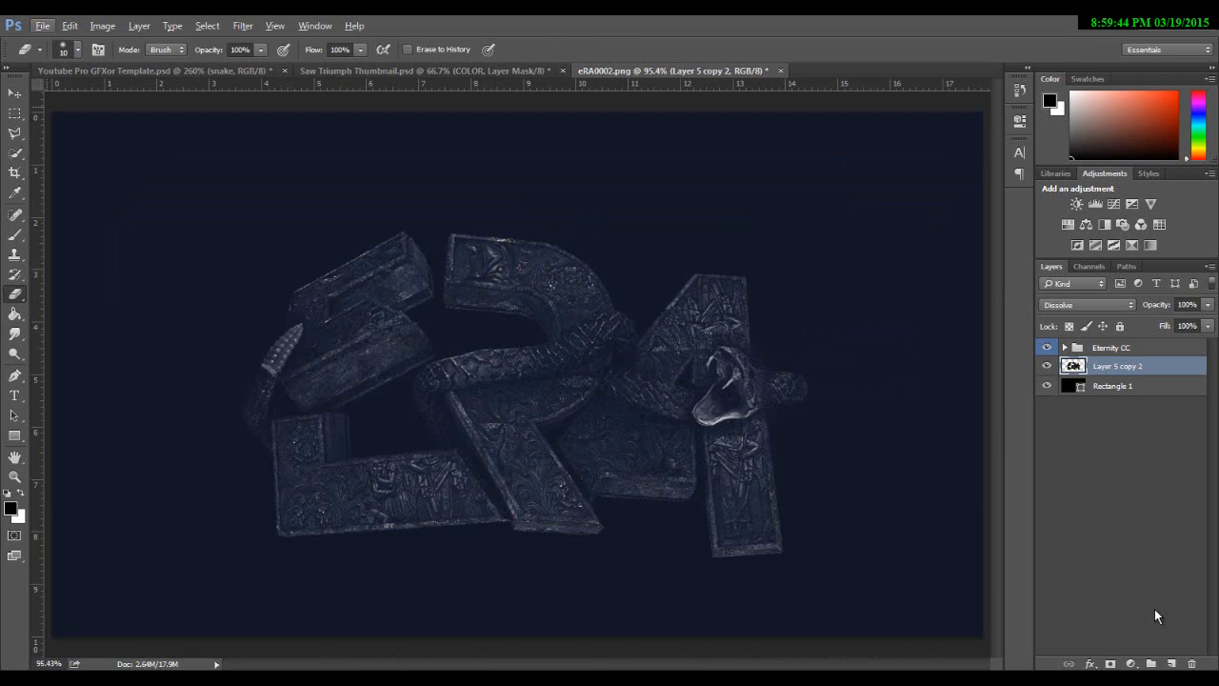
{"action": "key", "text": "v"}
{"action": "scroll", "coordinate": [1154, 614], "scroll_direction": "up", "scroll_amount": 6, "text": "alt"}
{"action": "scroll", "coordinate": [1154, 615], "scroll_direction": "down", "scroll_amount": 7, "text": "alt"}
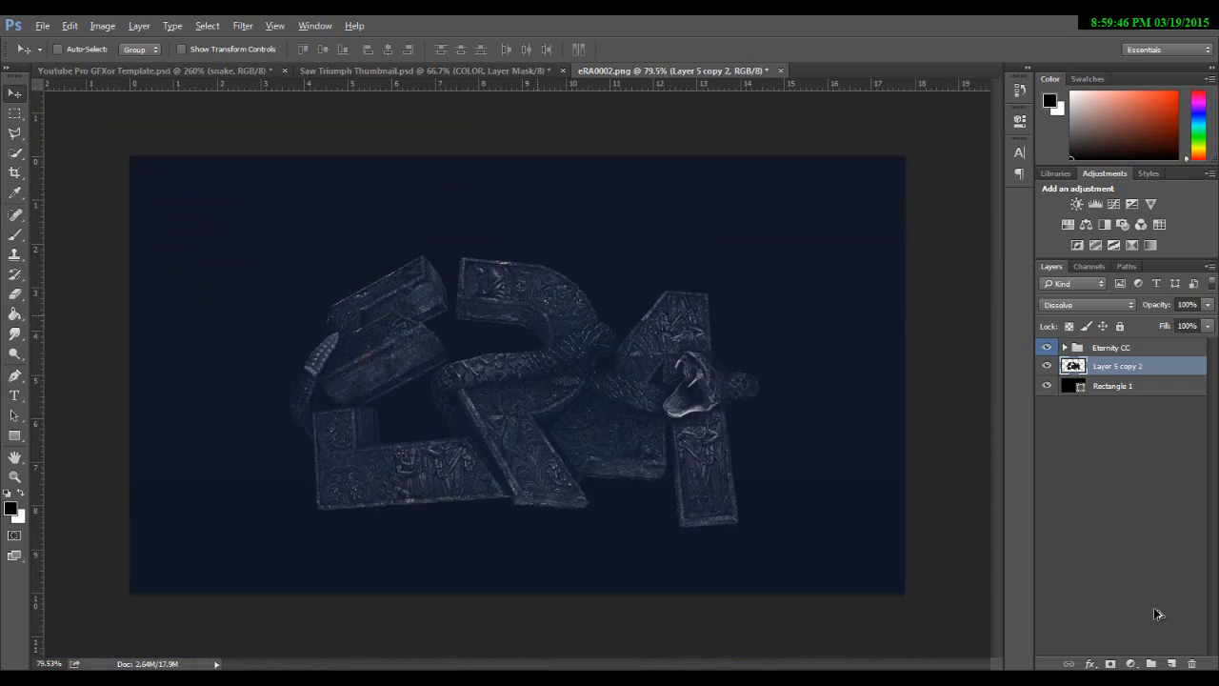
{"action": "scroll", "coordinate": [1155, 614], "scroll_direction": "up", "scroll_amount": 4, "text": "alt"}
{"action": "scroll", "coordinate": [1154, 614], "scroll_direction": "up", "scroll_amount": 4, "text": "alt"}
{"action": "scroll", "coordinate": [1155, 614], "scroll_direction": "down", "scroll_amount": 8, "text": "alt"}
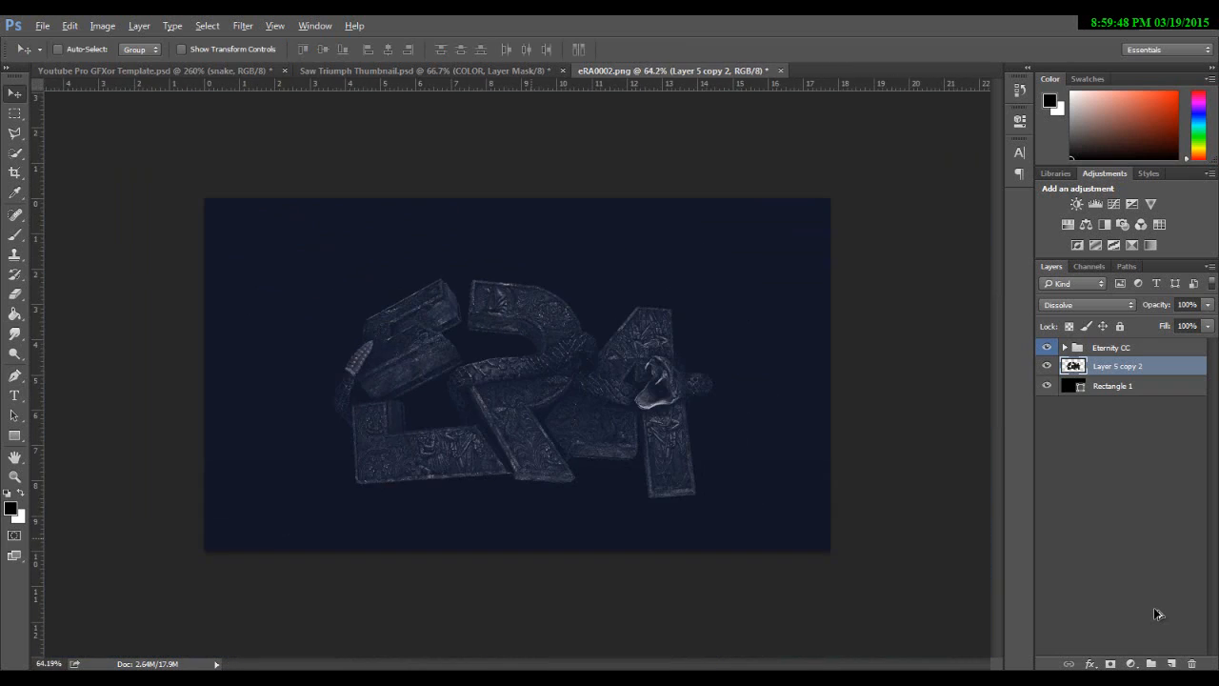
{"action": "scroll", "coordinate": [1154, 614], "scroll_direction": "up", "scroll_amount": 5, "text": "alt"}
{"action": "key", "text": "alt"}
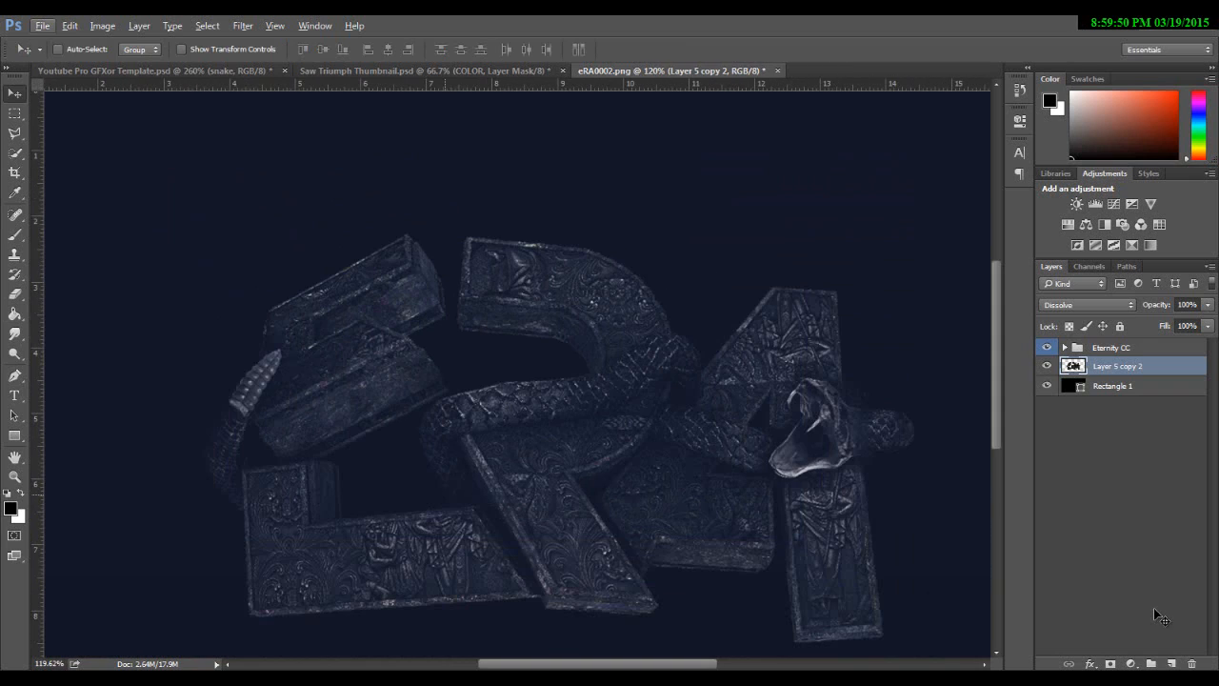
{"action": "key", "text": "g"}
{"action": "key", "text": "e"}
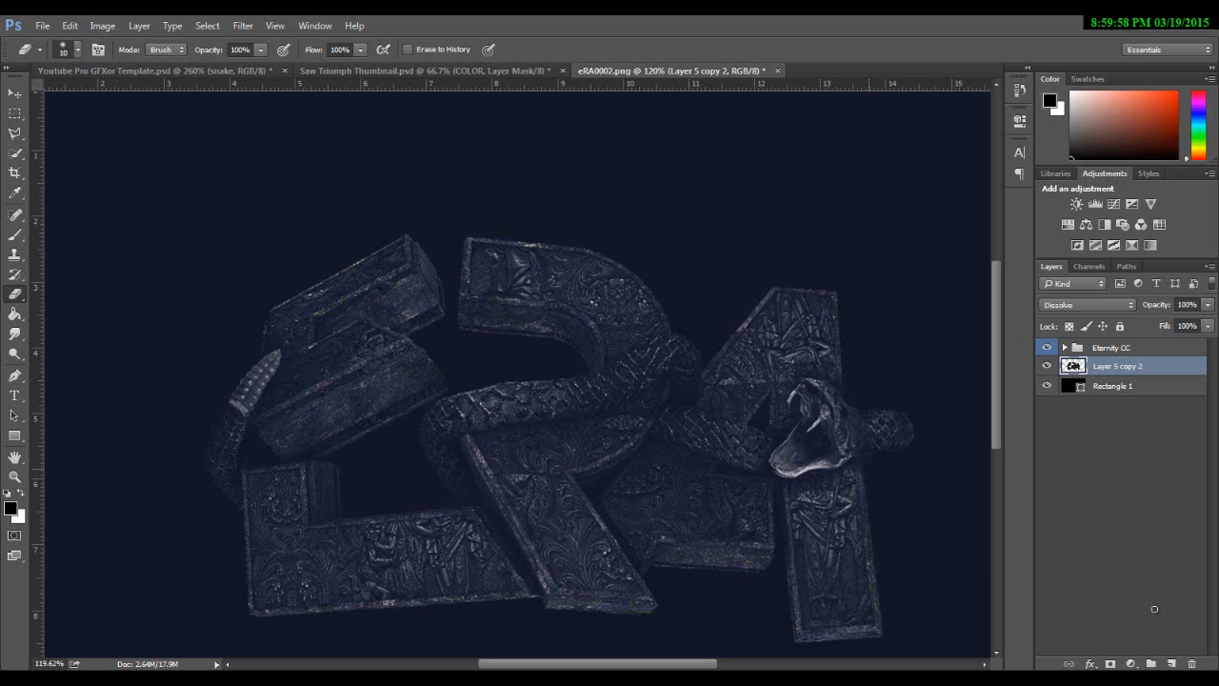
{"action": "key", "text": "v"}
{"action": "scroll", "coordinate": [1154, 610], "scroll_direction": "down", "scroll_amount": 5, "text": "alt"}
{"action": "scroll", "coordinate": [1155, 613], "scroll_direction": "up", "scroll_amount": 6, "text": "alt"}
{"action": "scroll", "coordinate": [1158, 614], "scroll_direction": "down", "scroll_amount": 4, "text": "alt"}
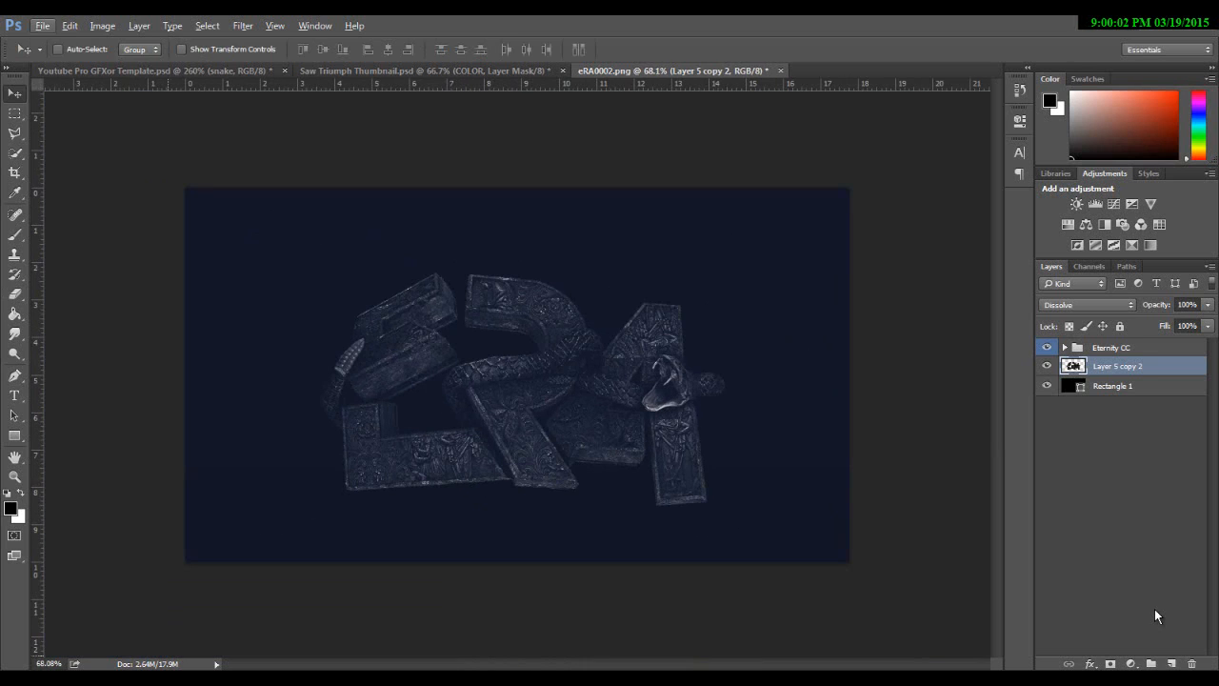